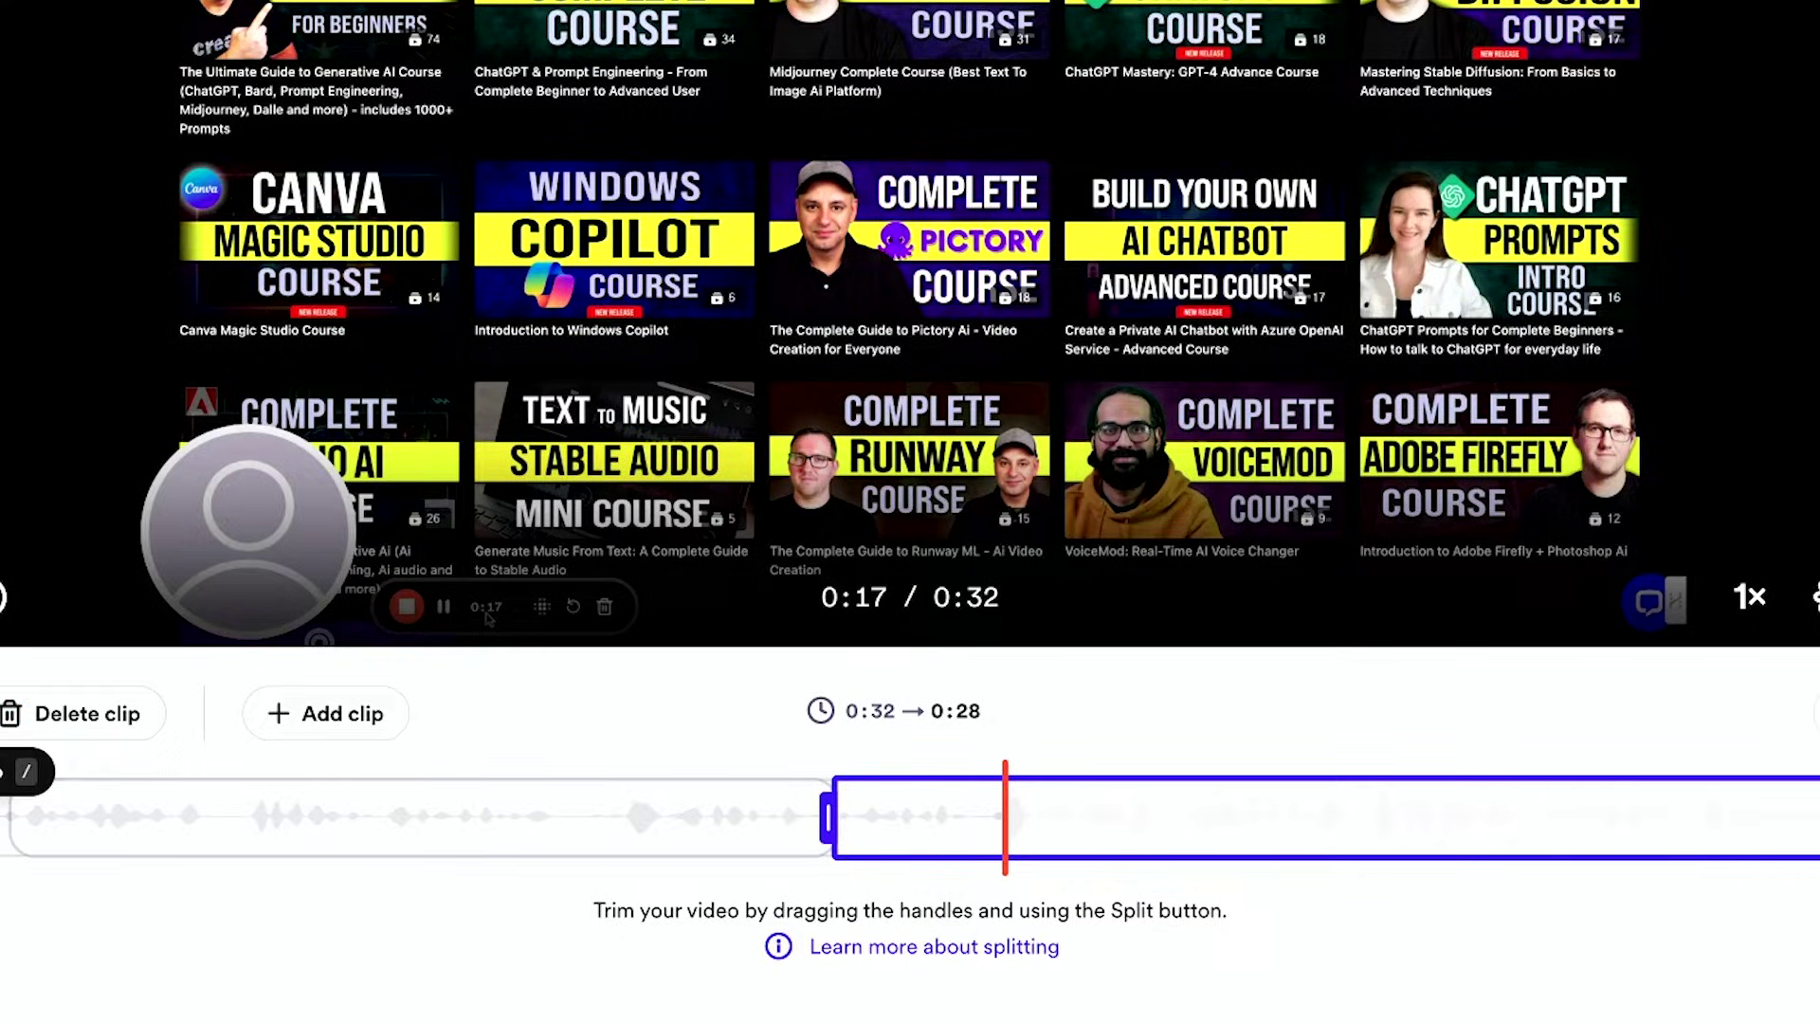
Try the demo editor: trim the trailing clip, edit the title, and pick video access
{"action": "left_click", "coordinate": [967, 838]}
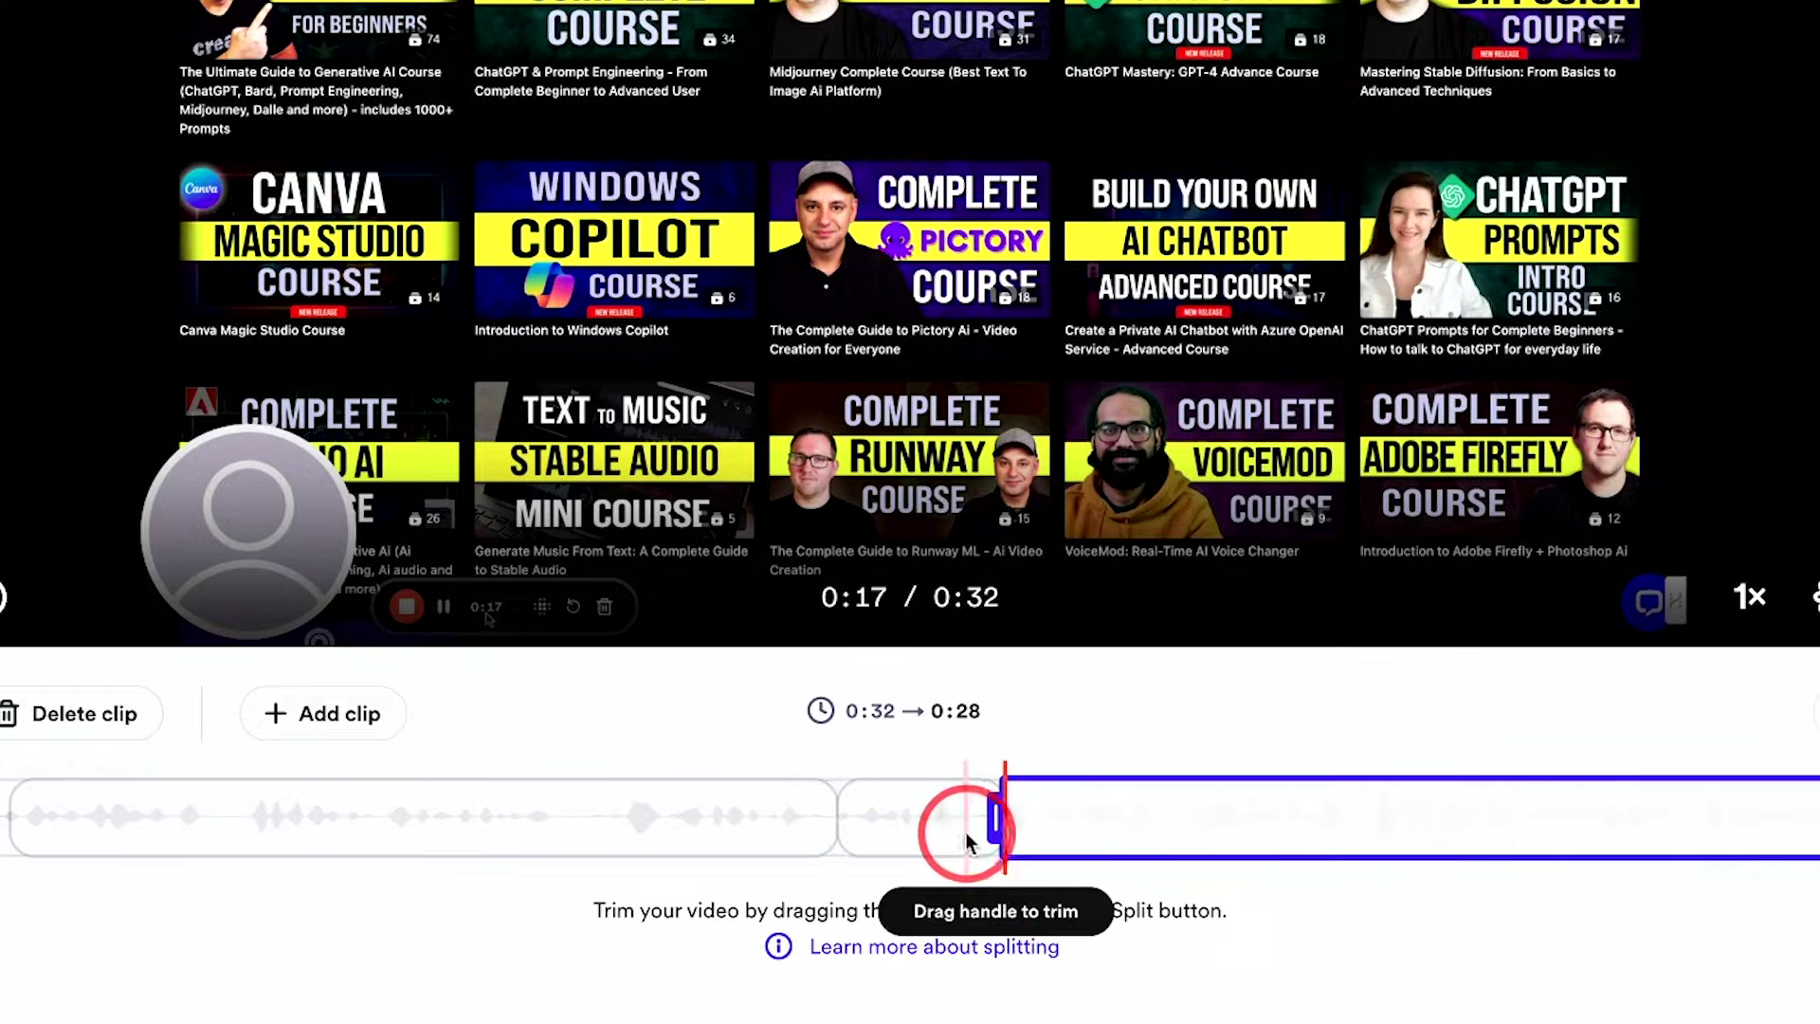
{"action": "left_click", "coordinate": [926, 812]}
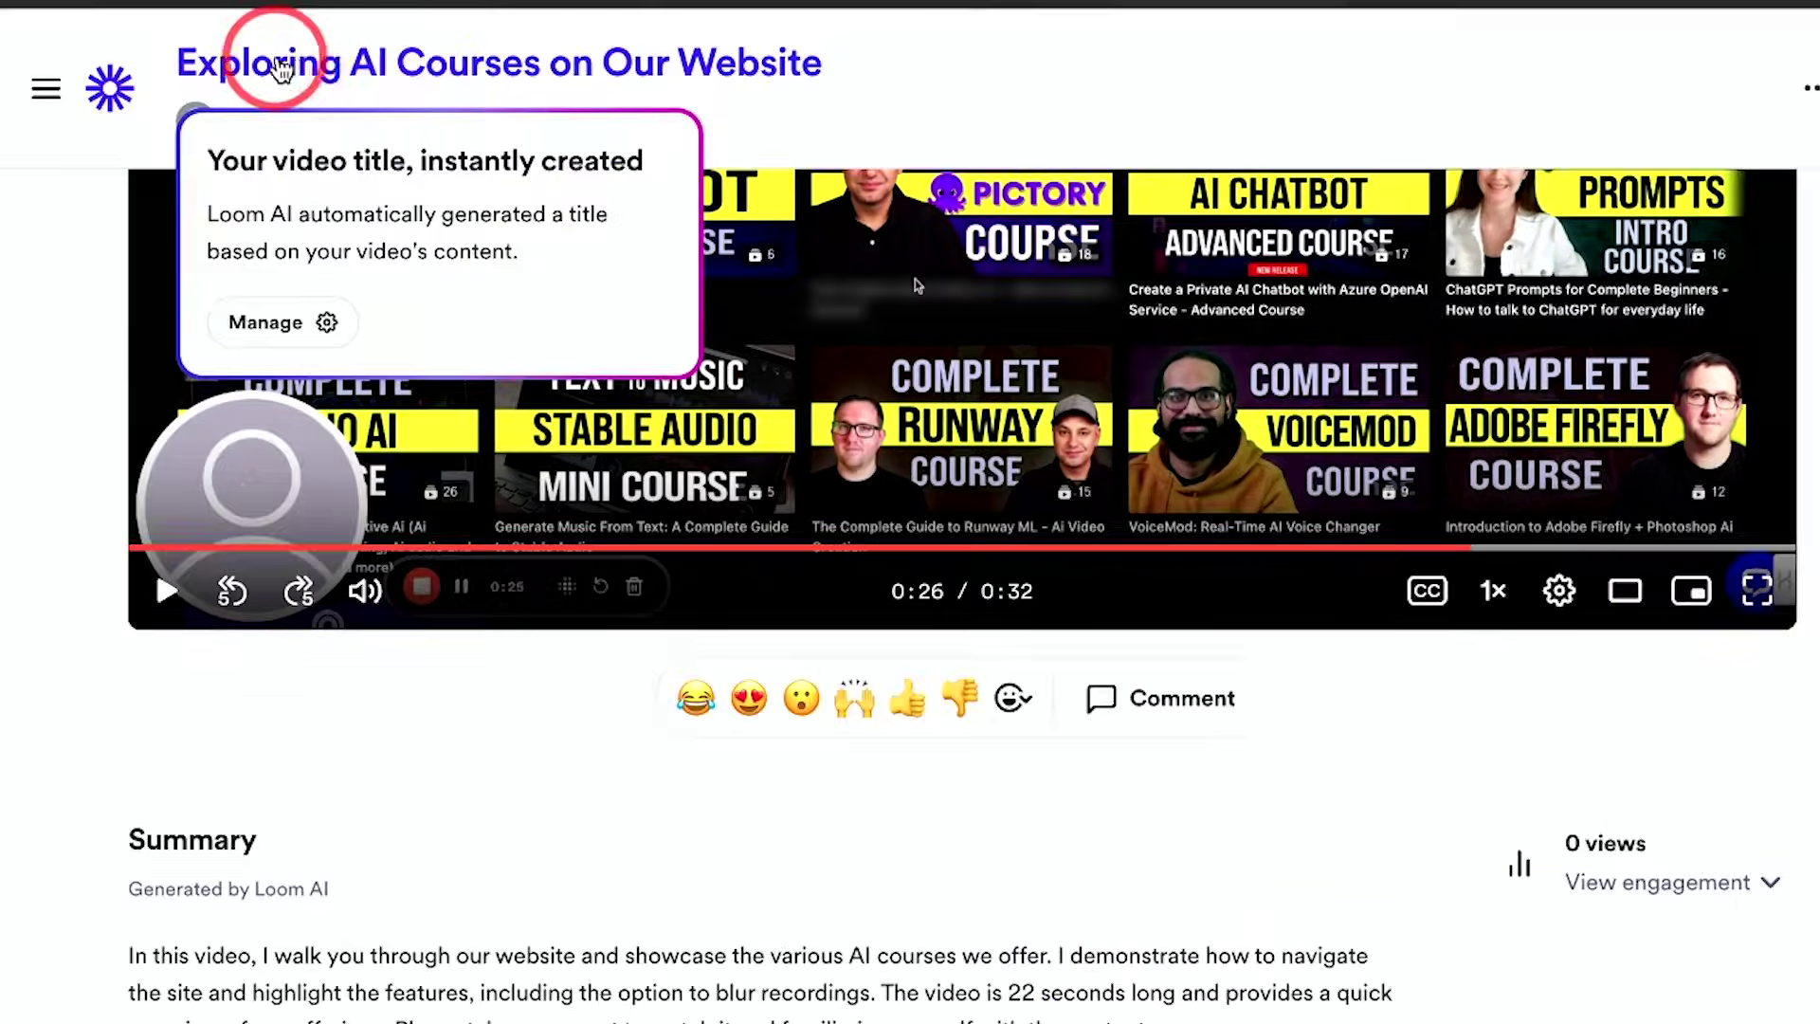
{"action": "left_click", "coordinate": [386, 63]}
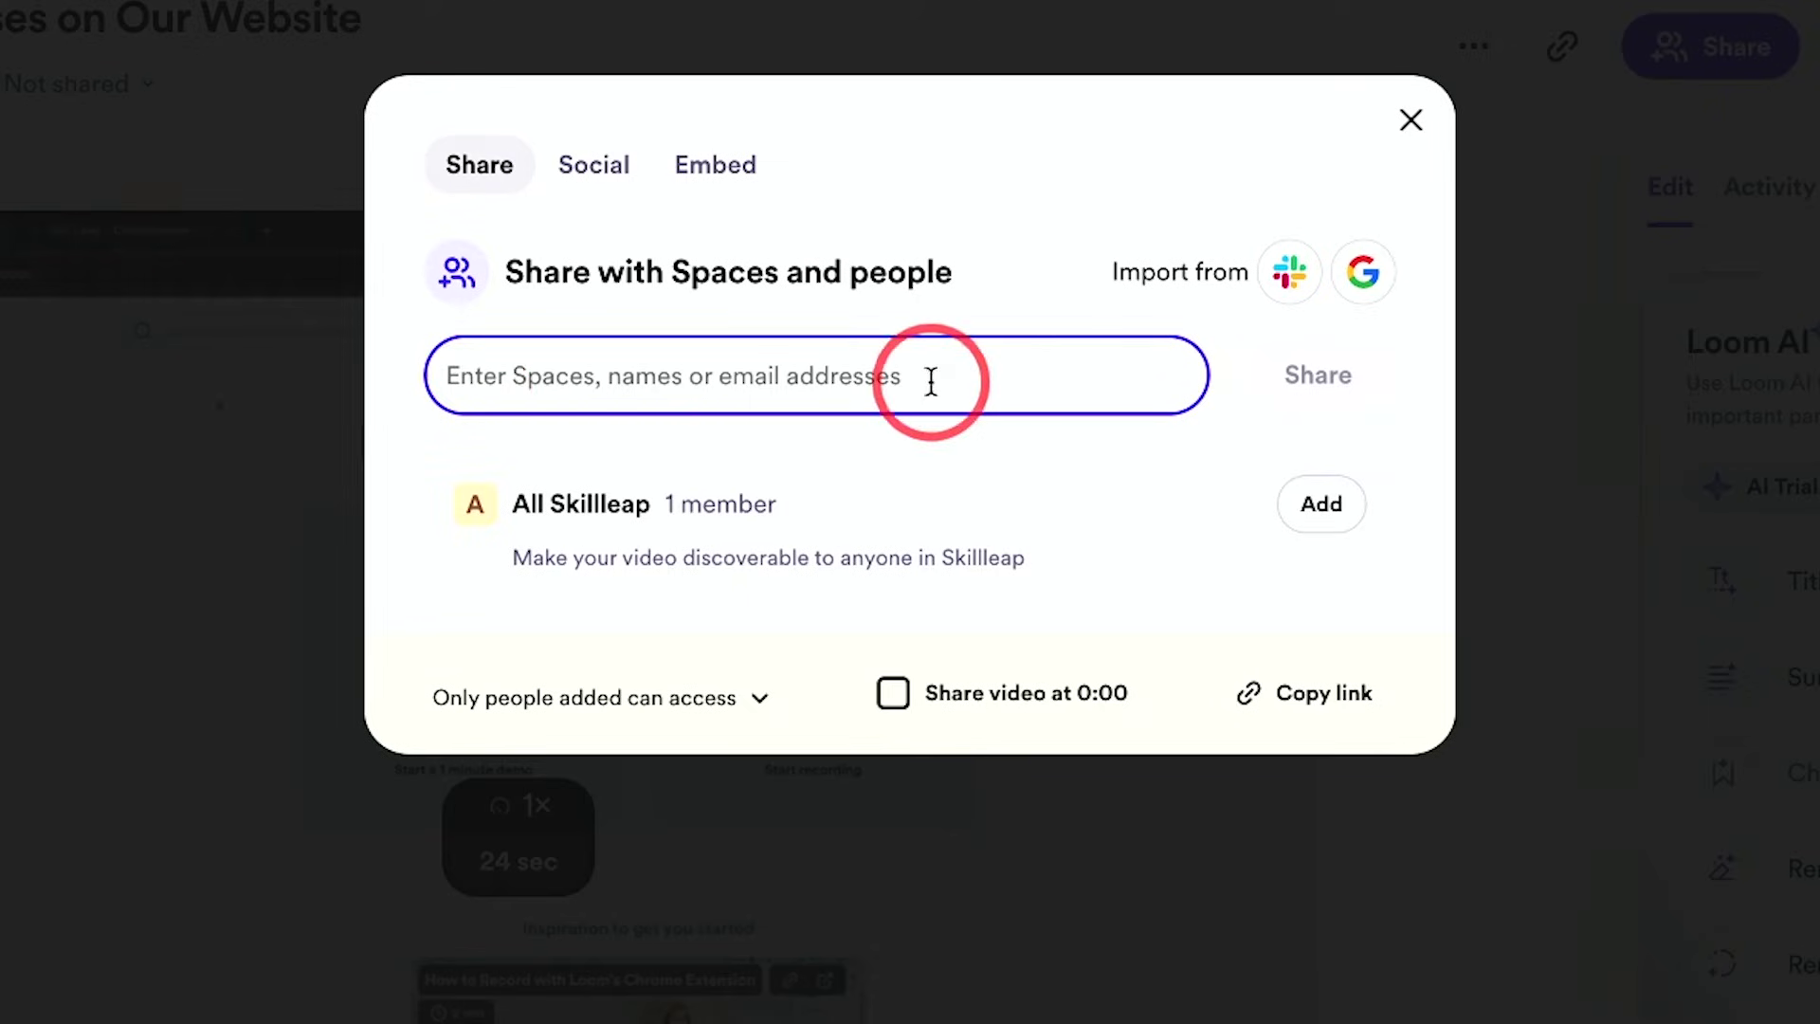
{"action": "left_click", "coordinate": [679, 707]}
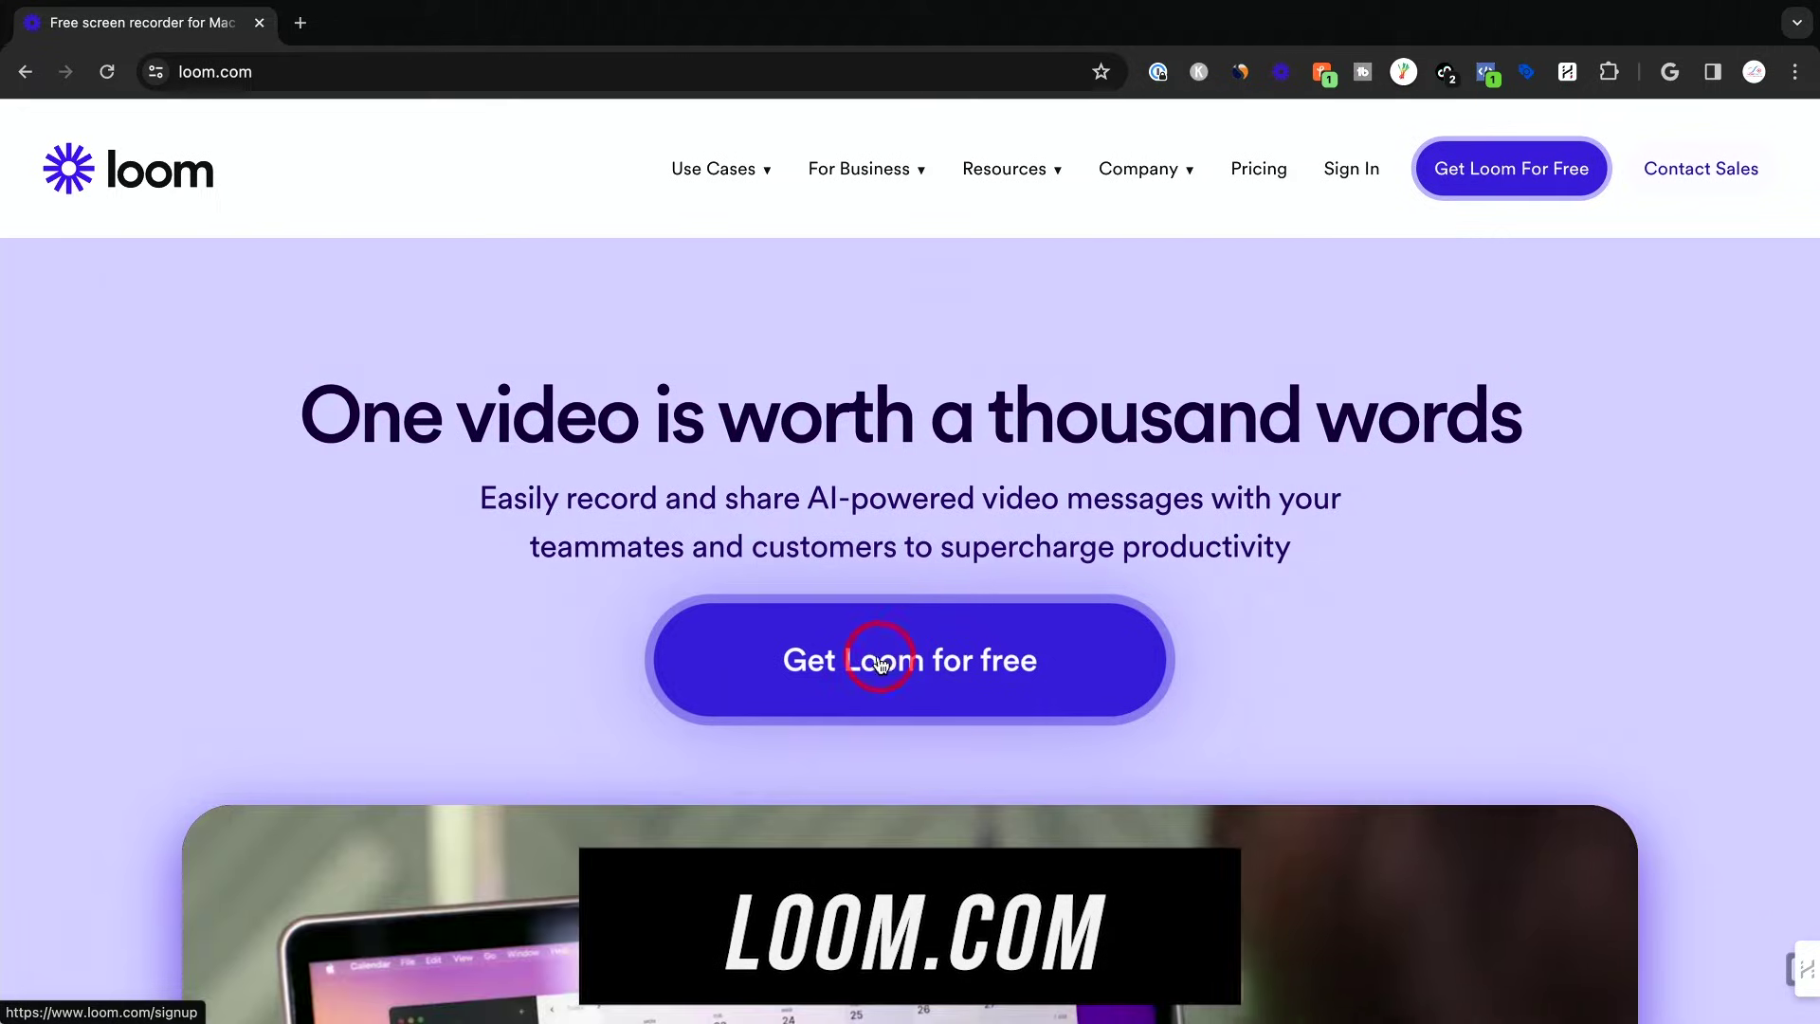
Sign up for a free account and review Chrome extension vs Desktop app before entering the workspace
{"action": "left_click", "coordinate": [901, 663]}
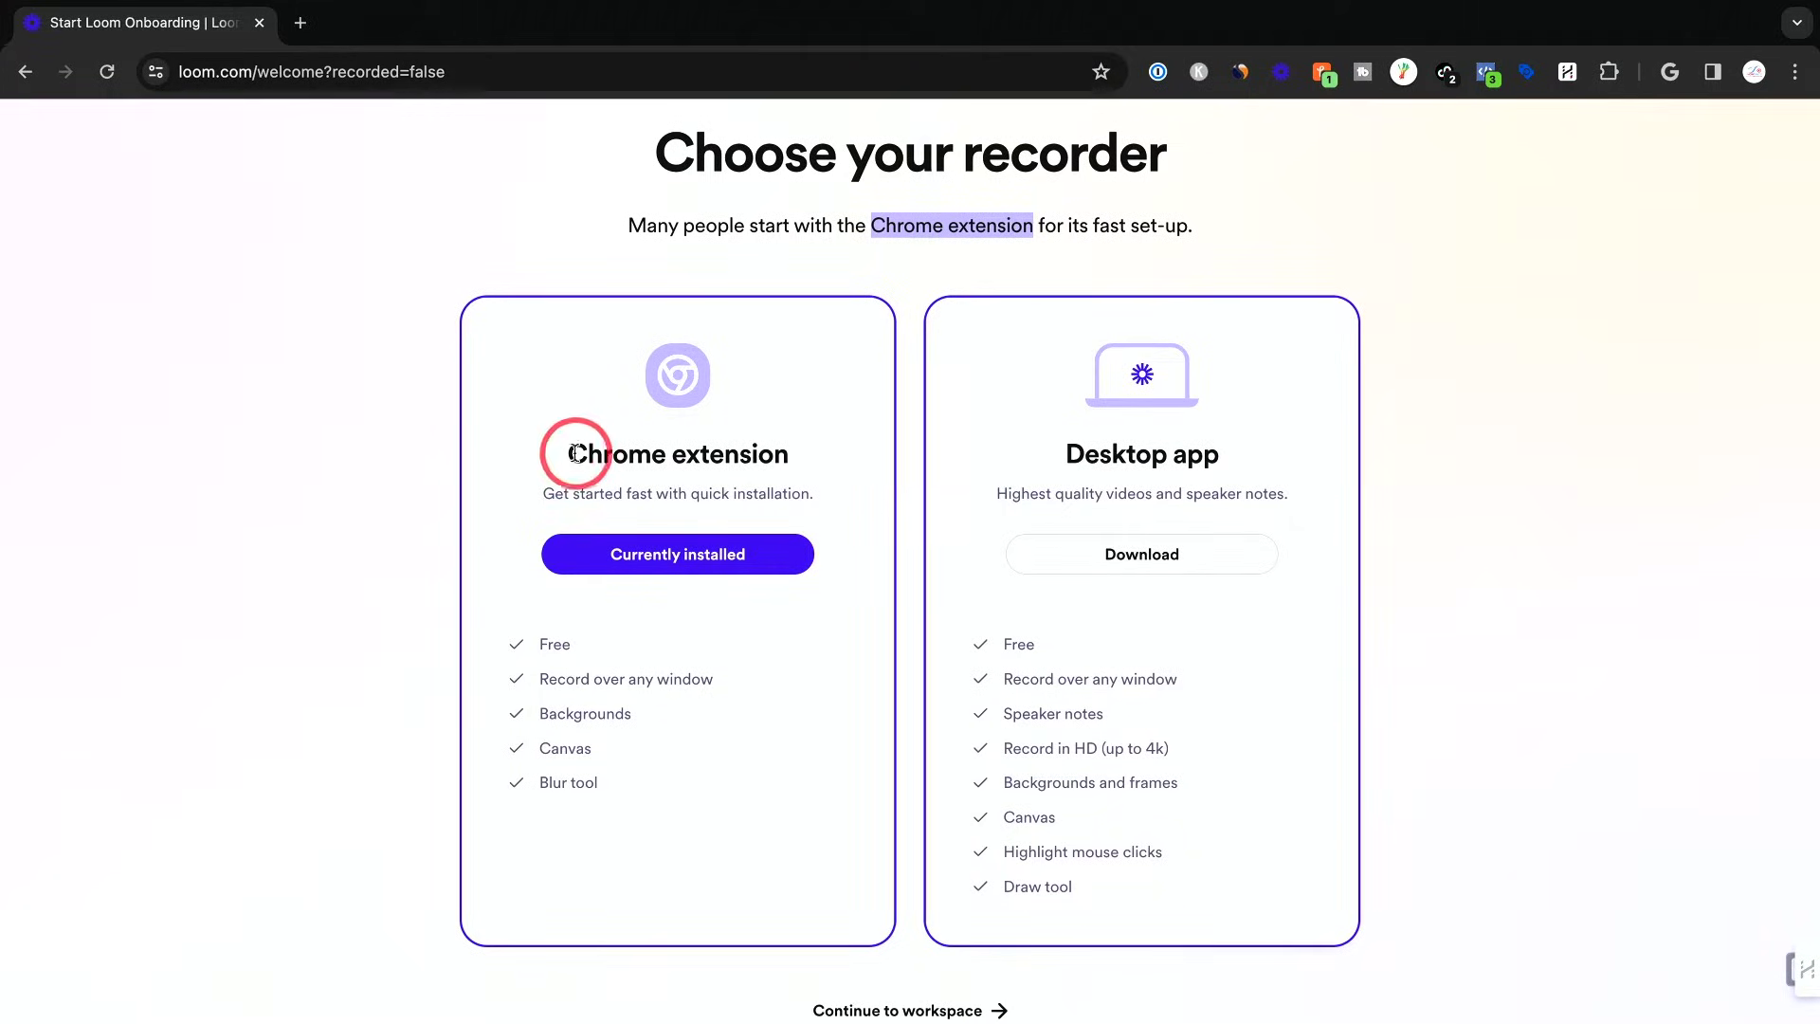
{"action": "left_click_drag", "start_coordinate": [568, 453], "coordinate": [792, 451]}
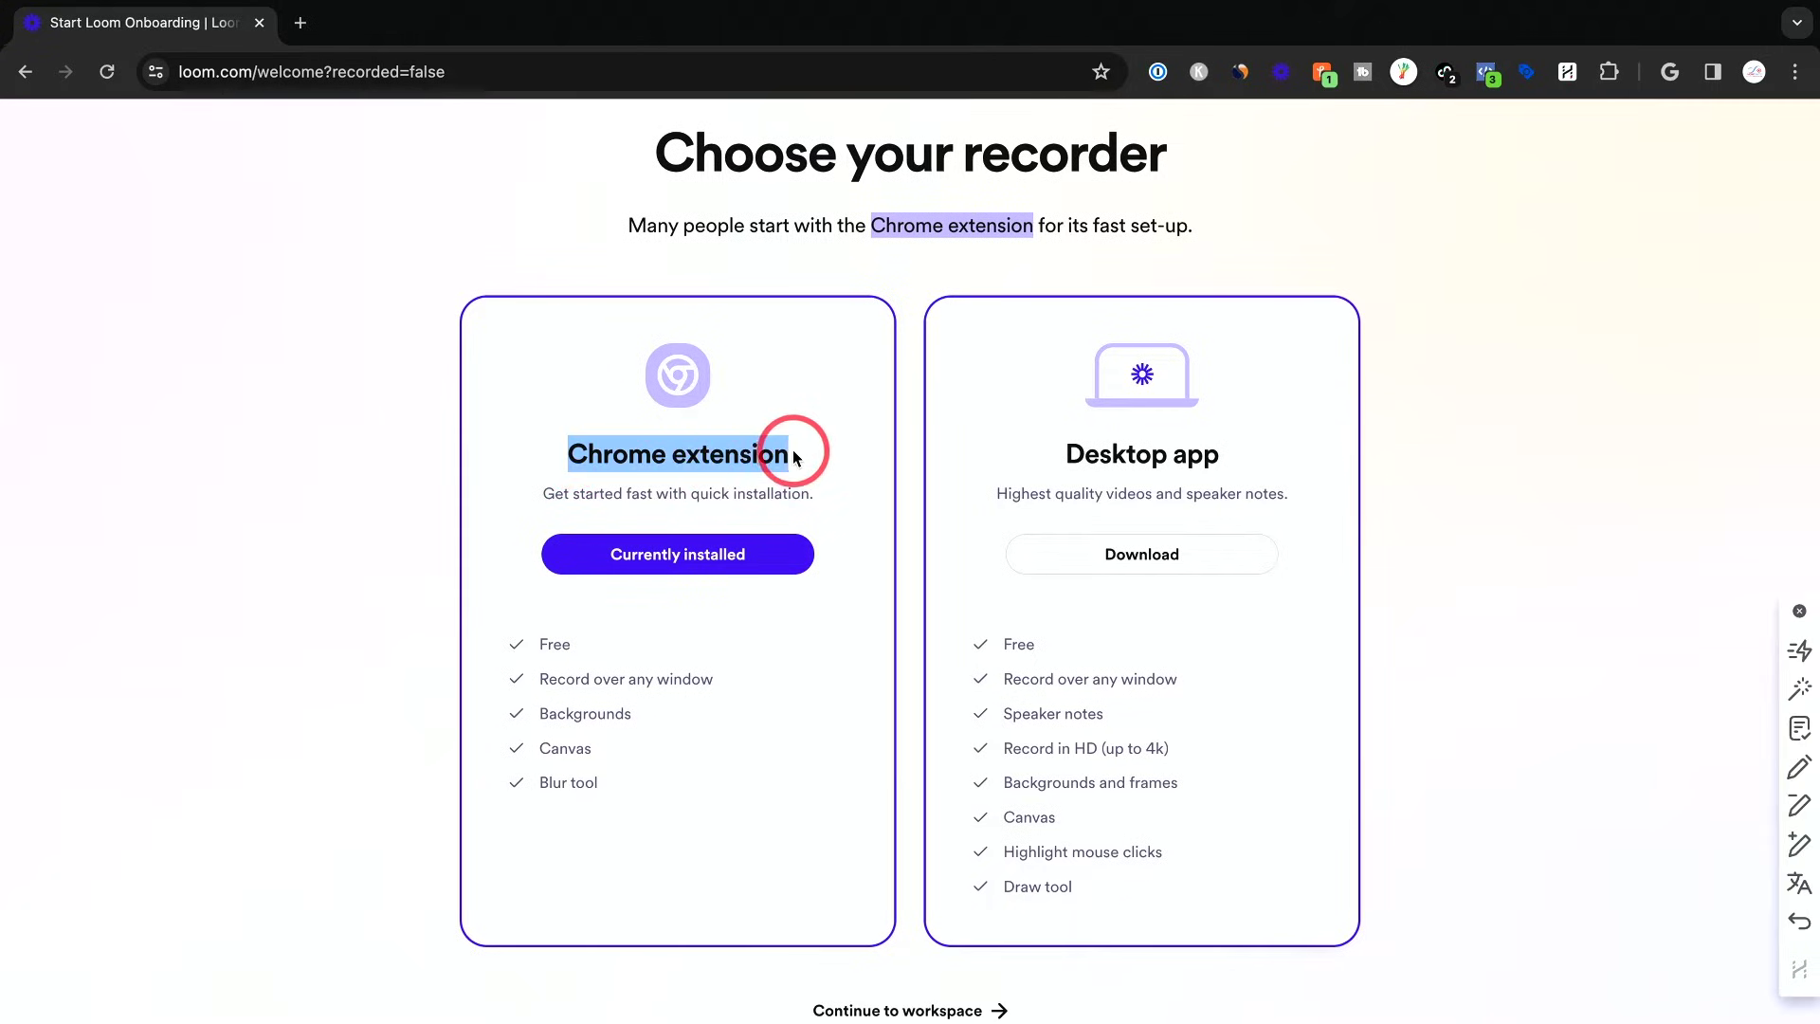
{"action": "left_click", "coordinate": [793, 450]}
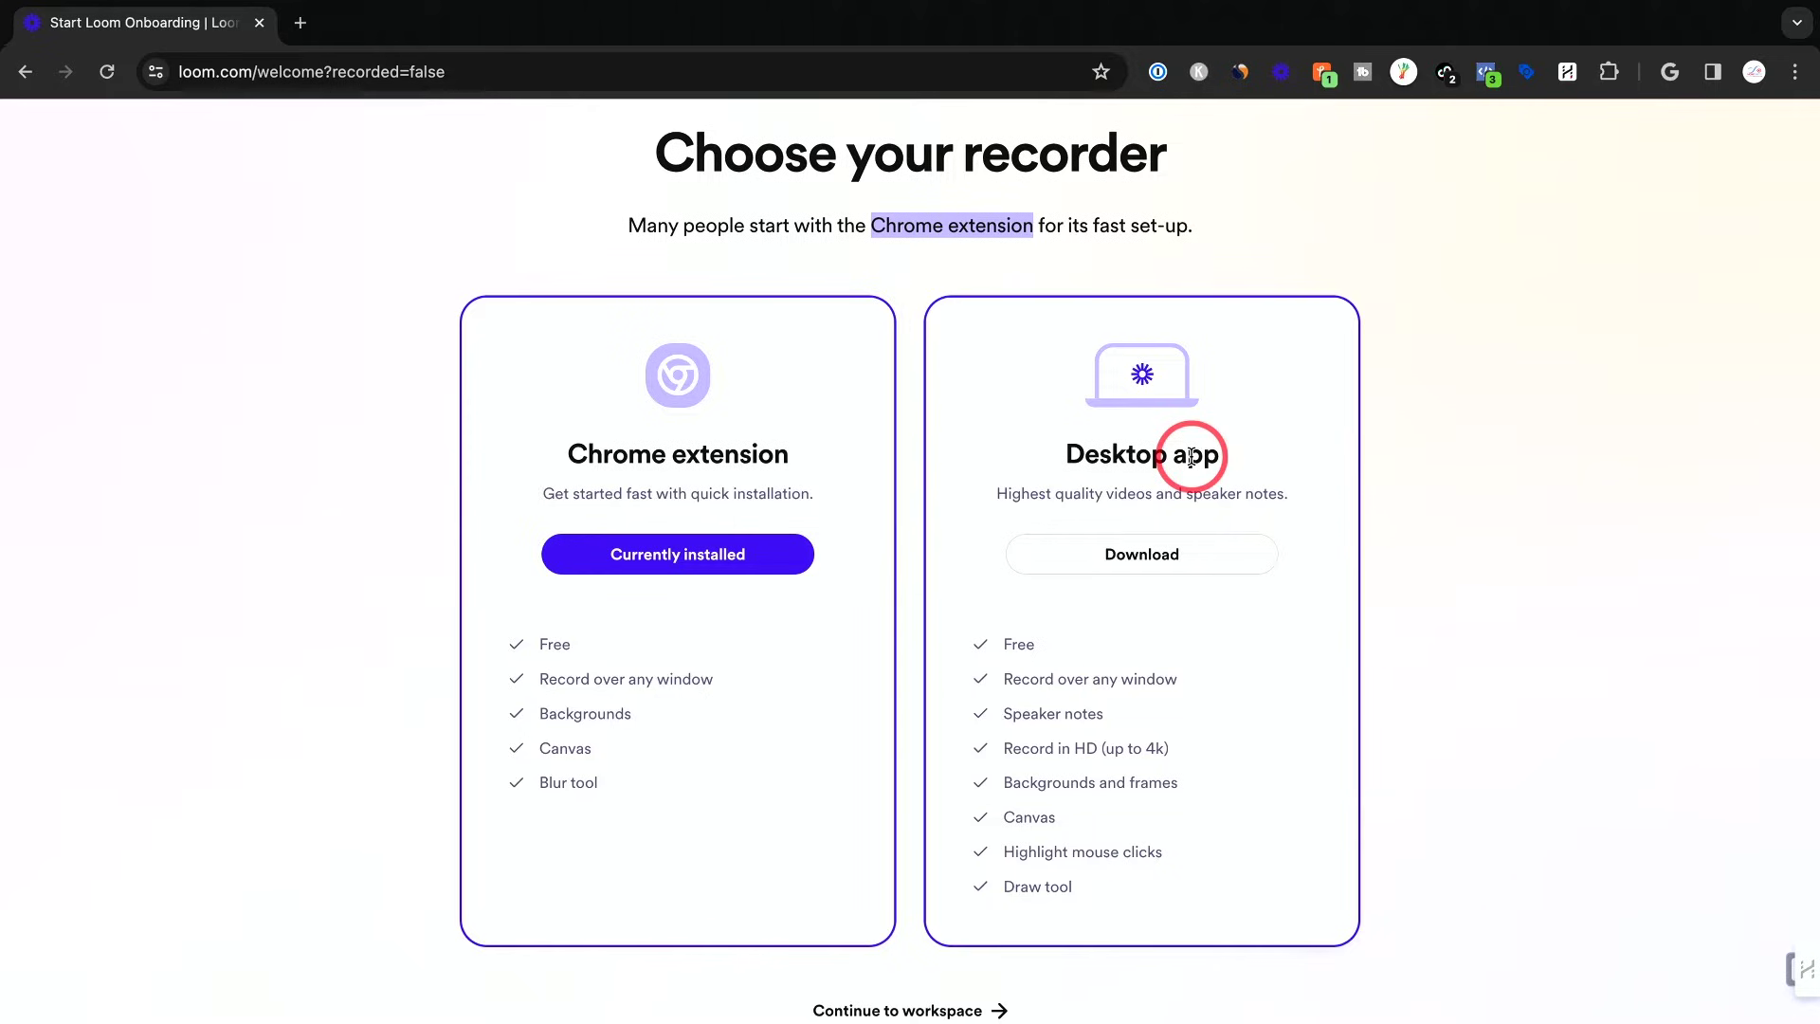
{"action": "scroll", "coordinate": [1191, 452], "scroll_direction": "down", "scroll_amount": 5}
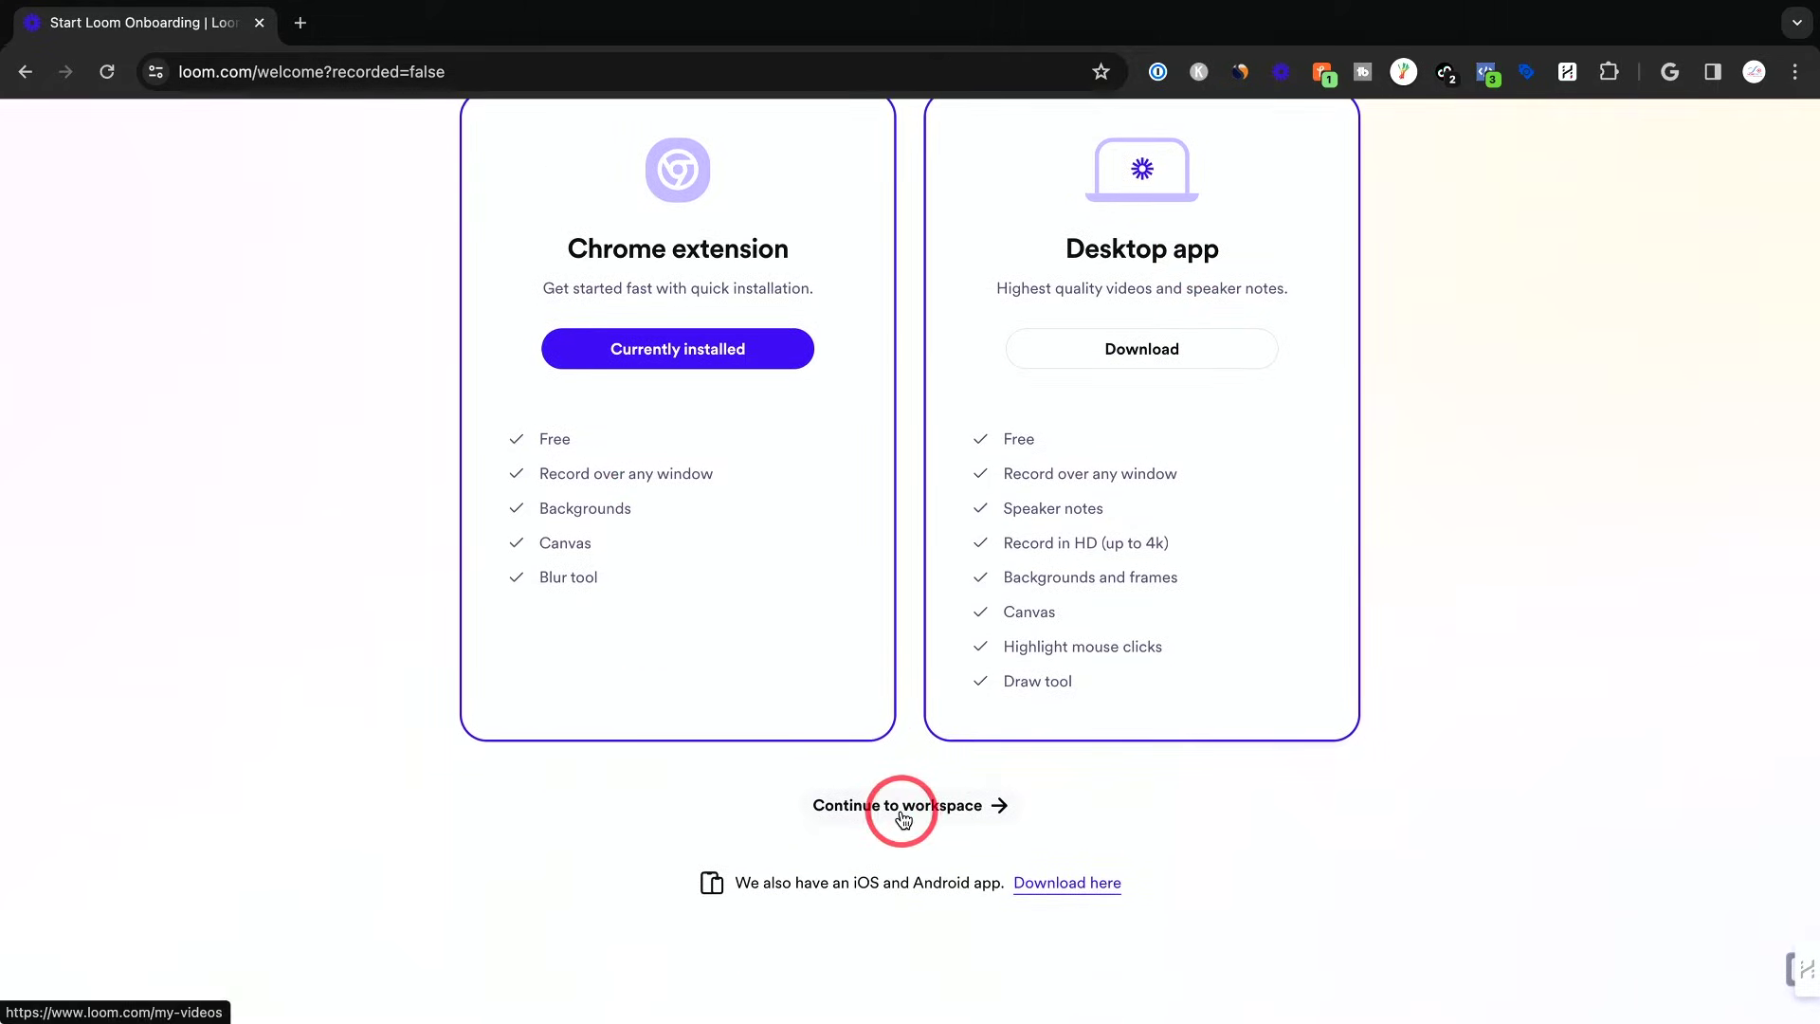
{"action": "left_click", "coordinate": [956, 815]}
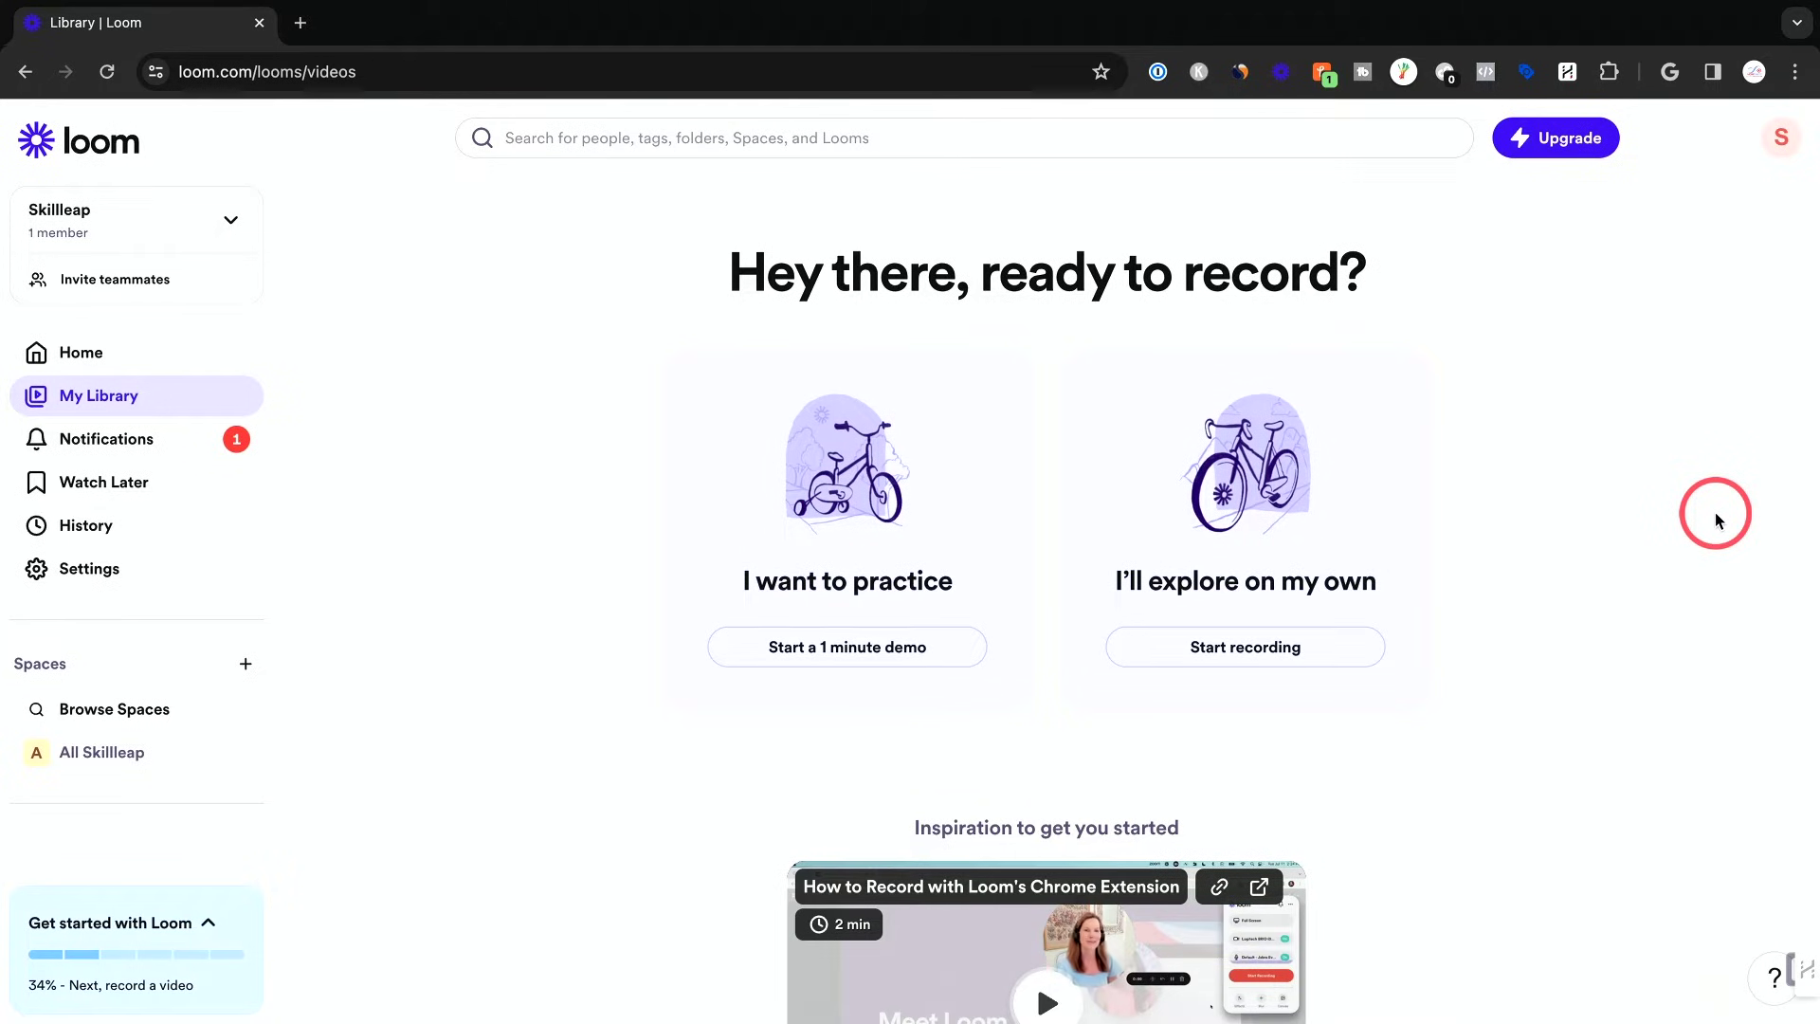
{"action": "left_click", "coordinate": [83, 365]}
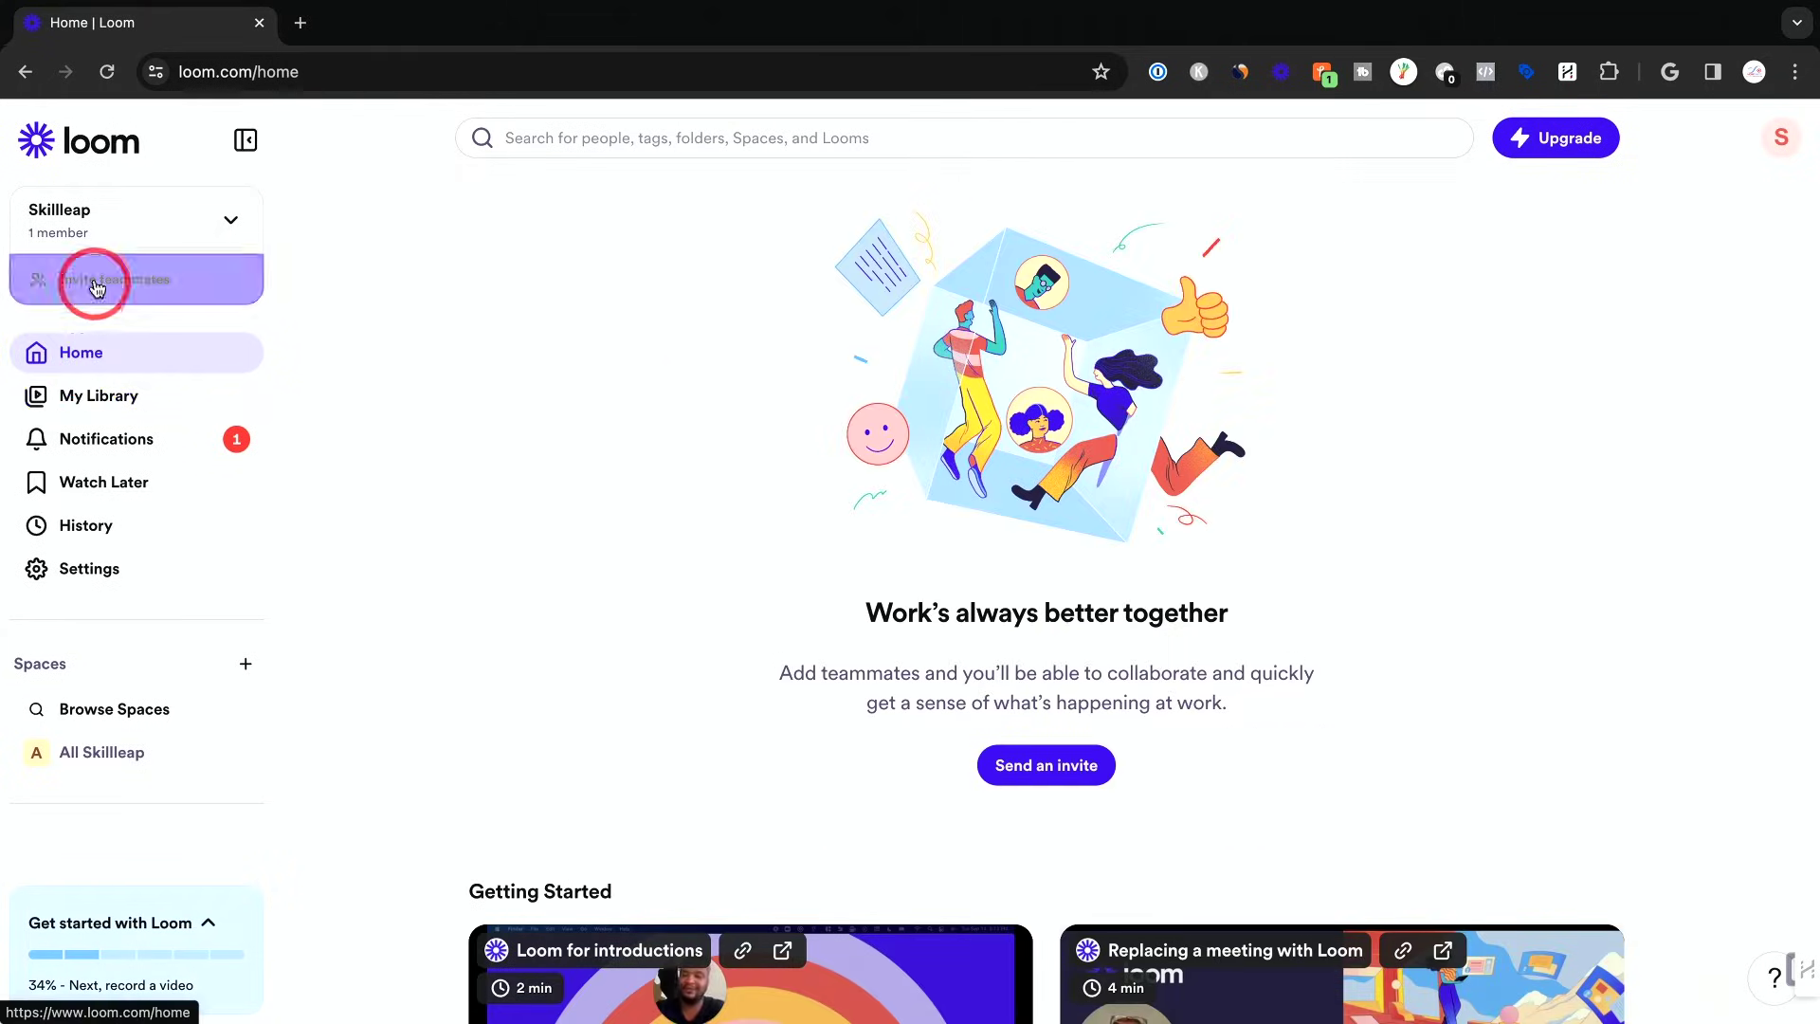
{"action": "left_click", "coordinate": [126, 289]}
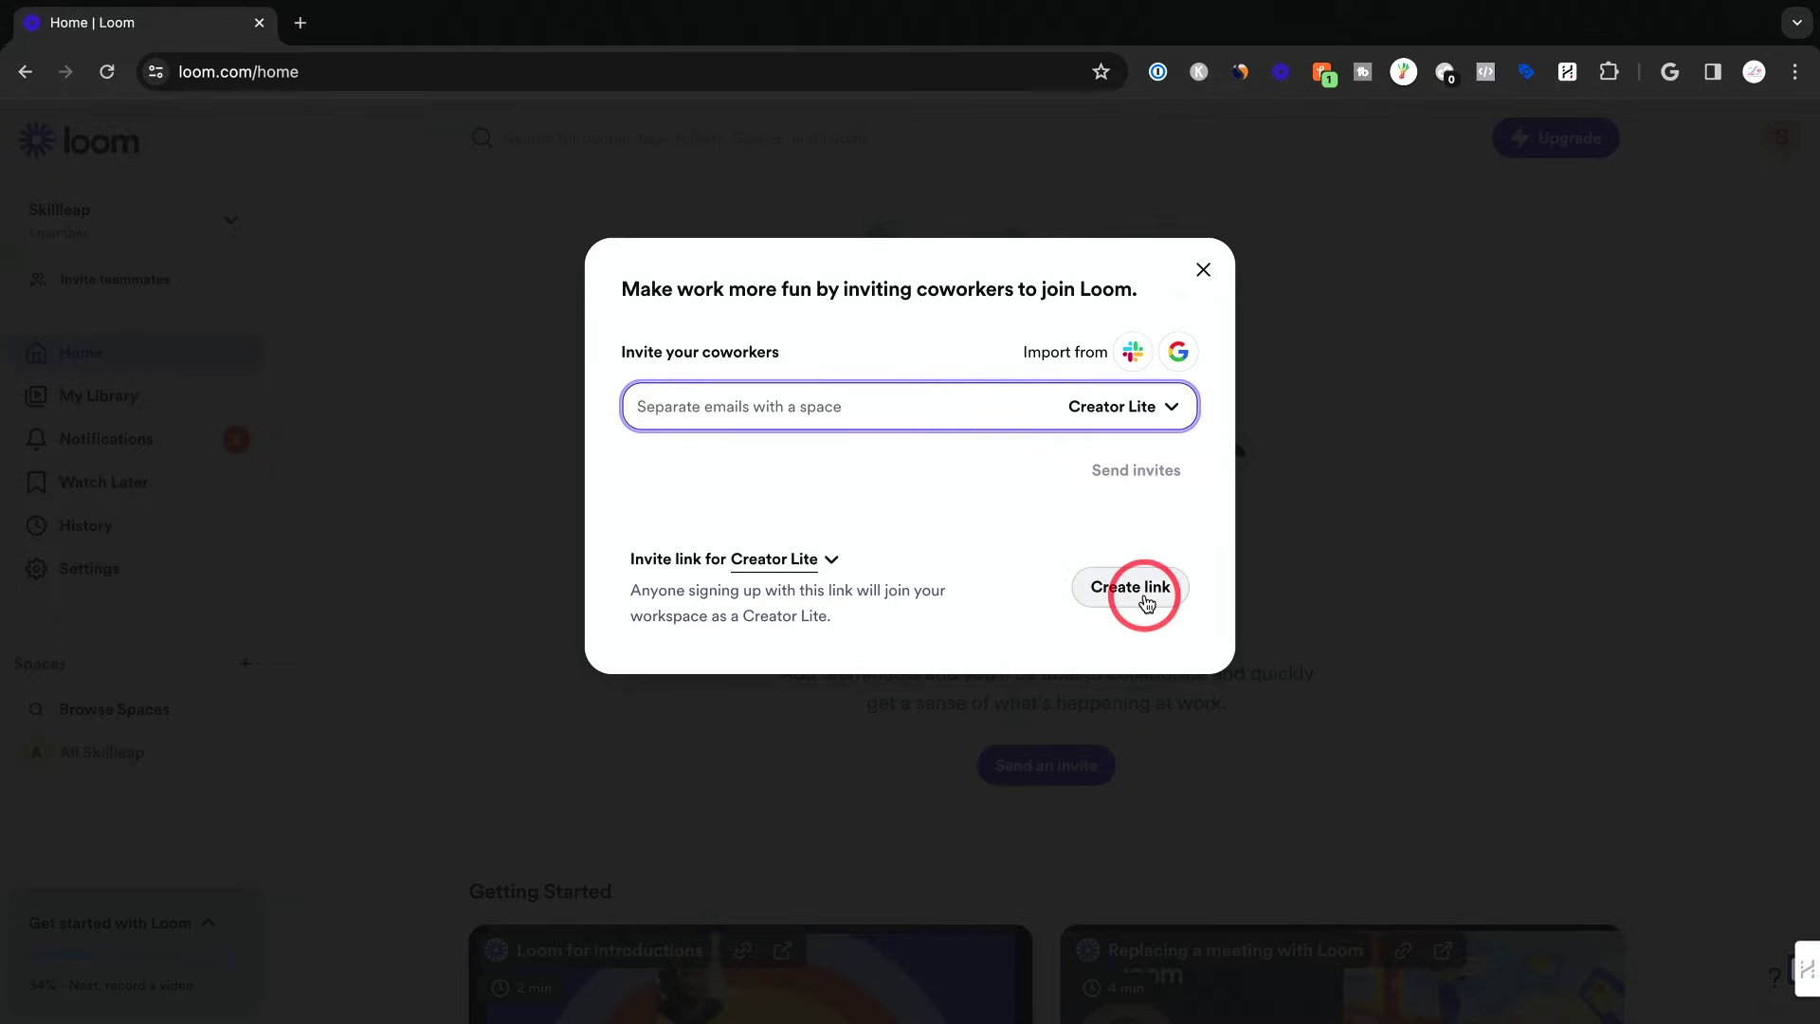
{"action": "left_click", "coordinate": [1202, 271]}
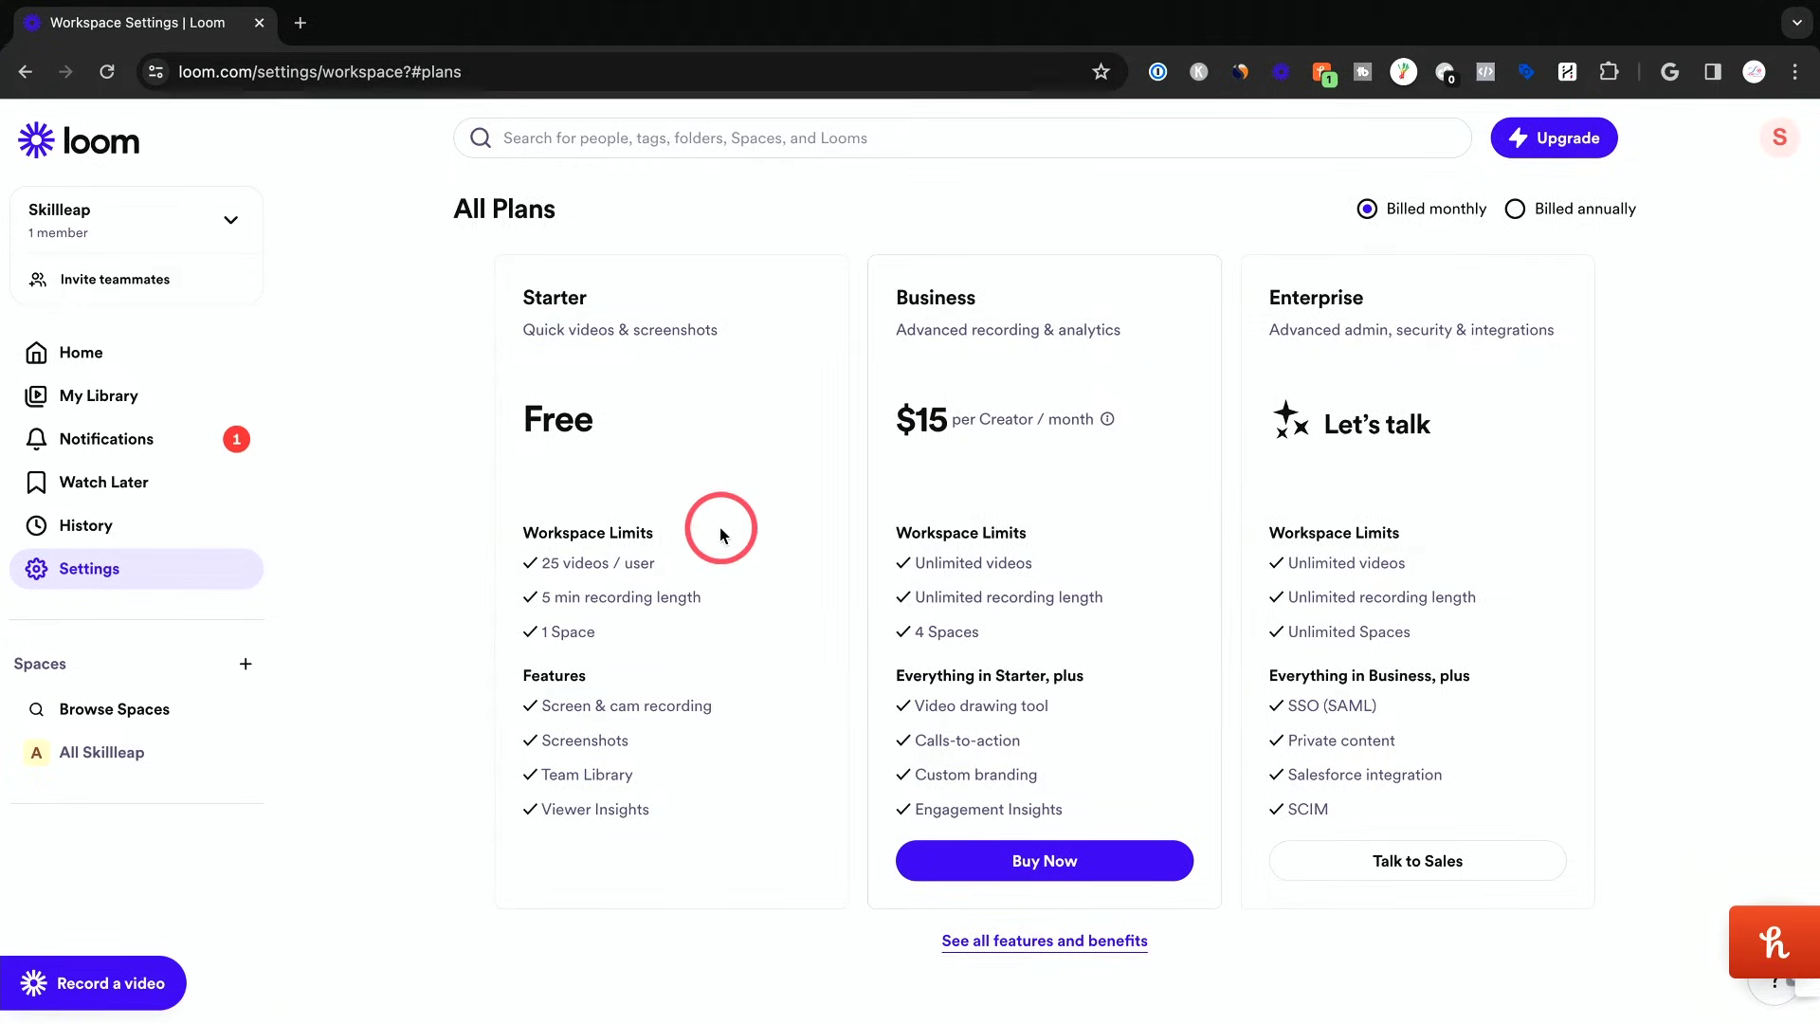
{"action": "scroll", "coordinate": [535, 431], "scroll_direction": "up", "scroll_amount": 1}
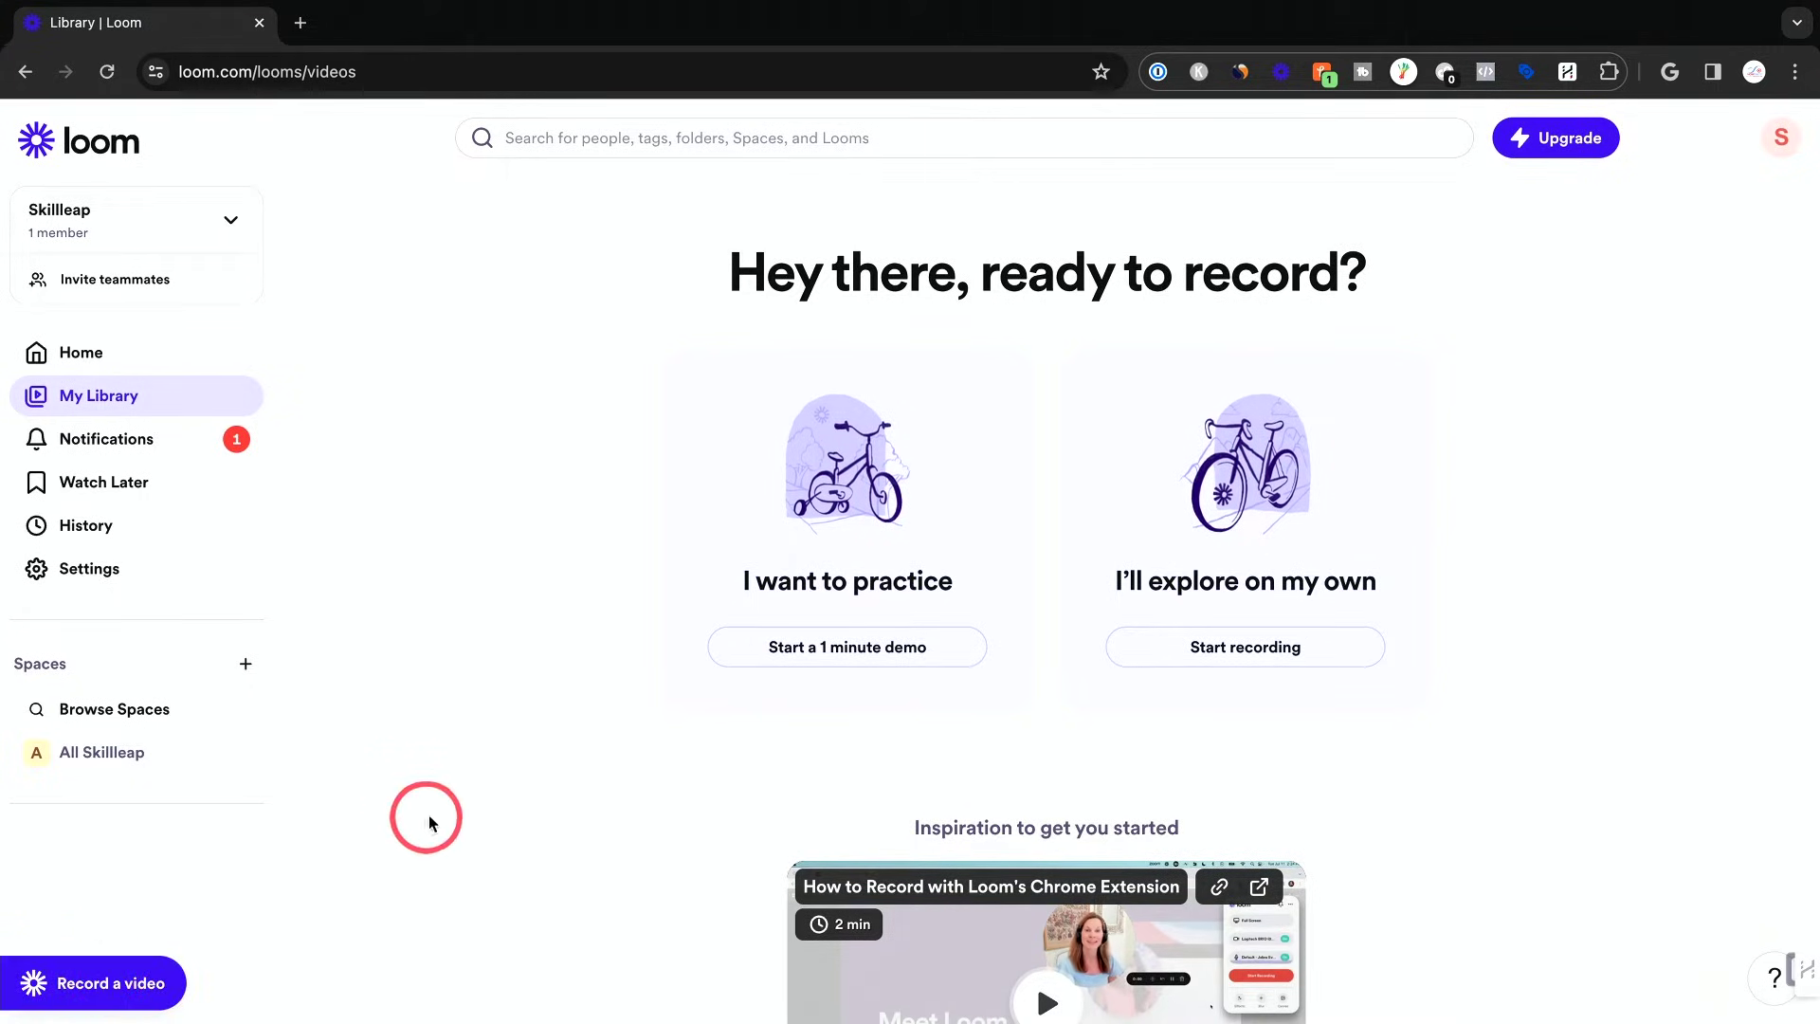
Open the recorder with Alt+Shift+L and review the Full Screen capture source options
{"action": "key", "text": "alt+shift+l"}
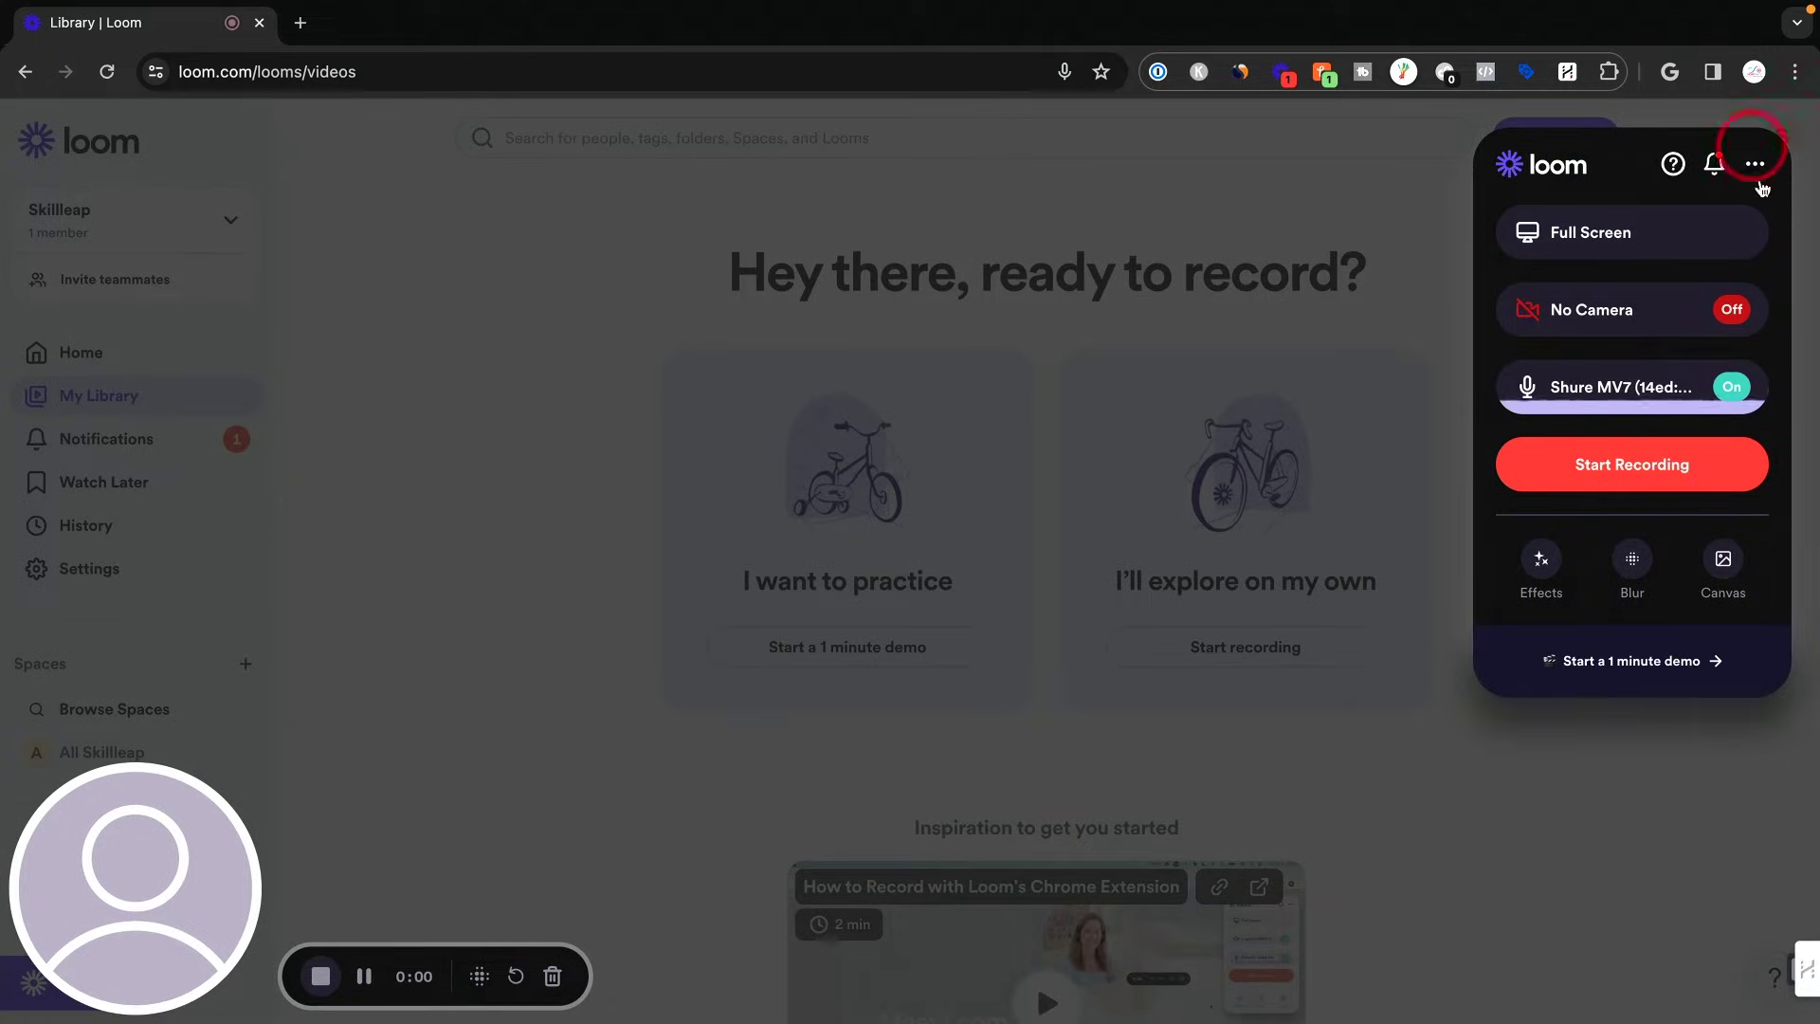
{"action": "left_click", "coordinate": [1565, 242]}
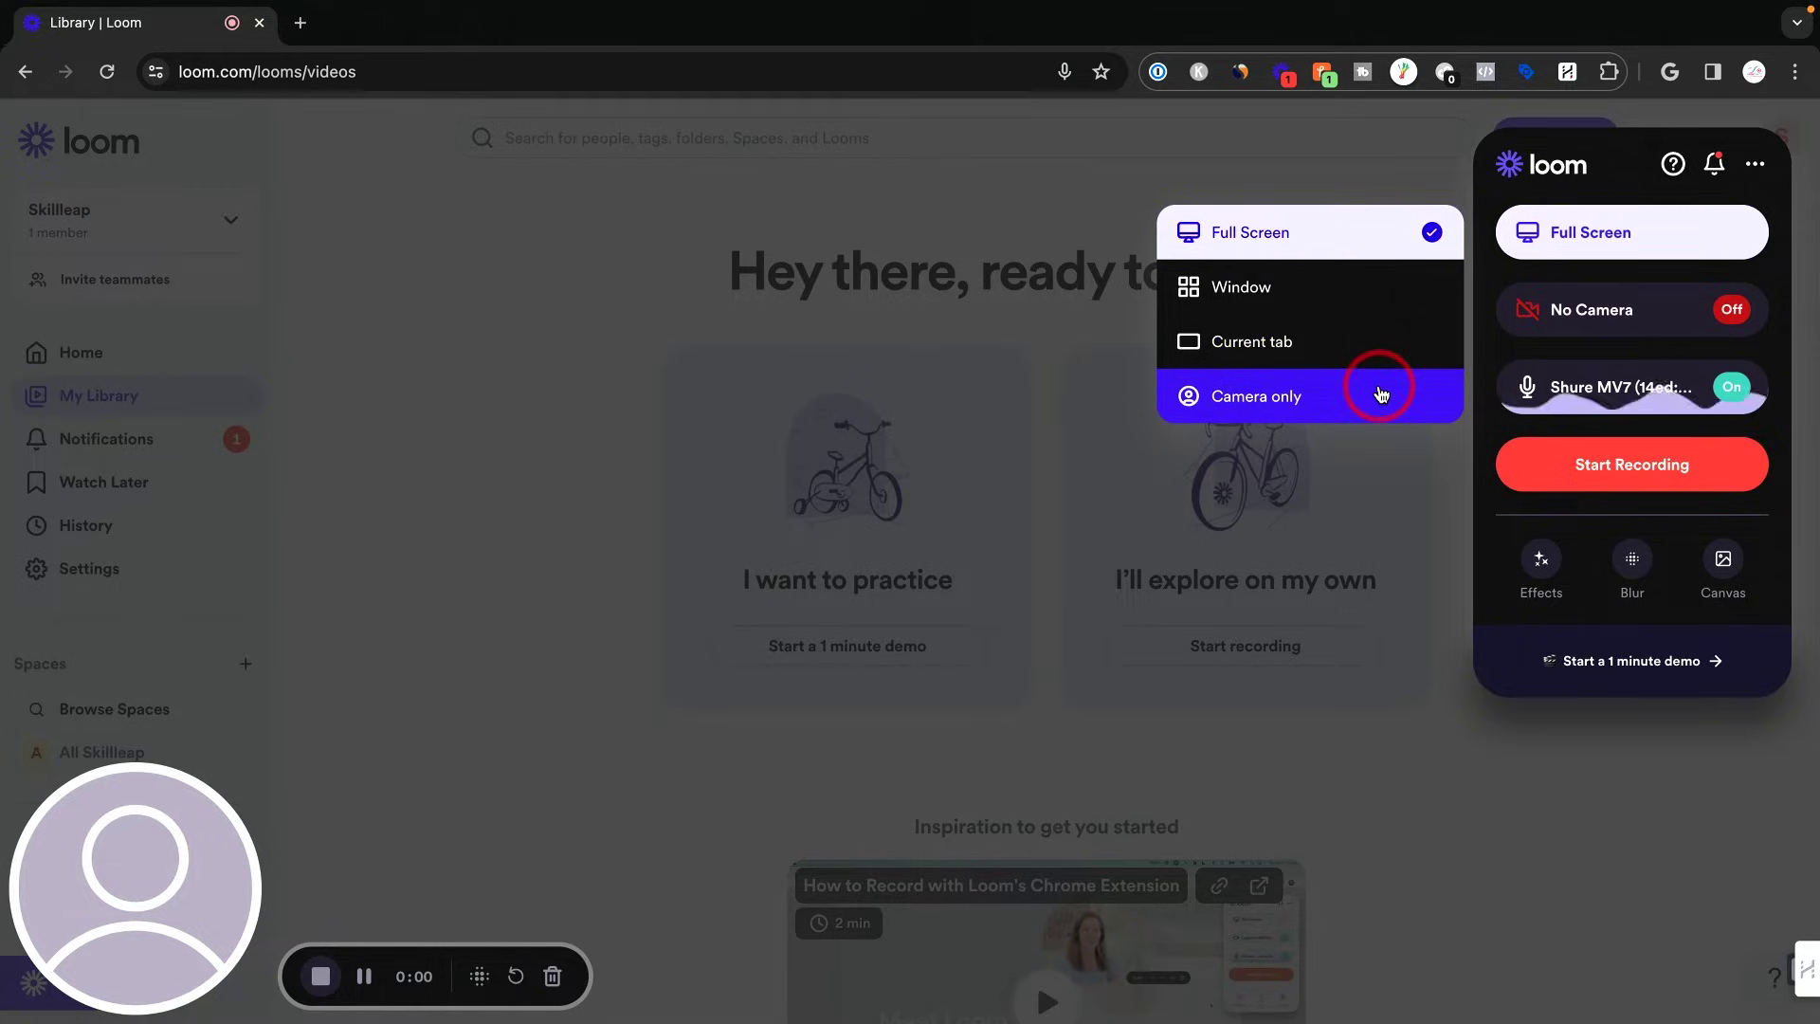
{"action": "left_click", "coordinate": [1618, 314]}
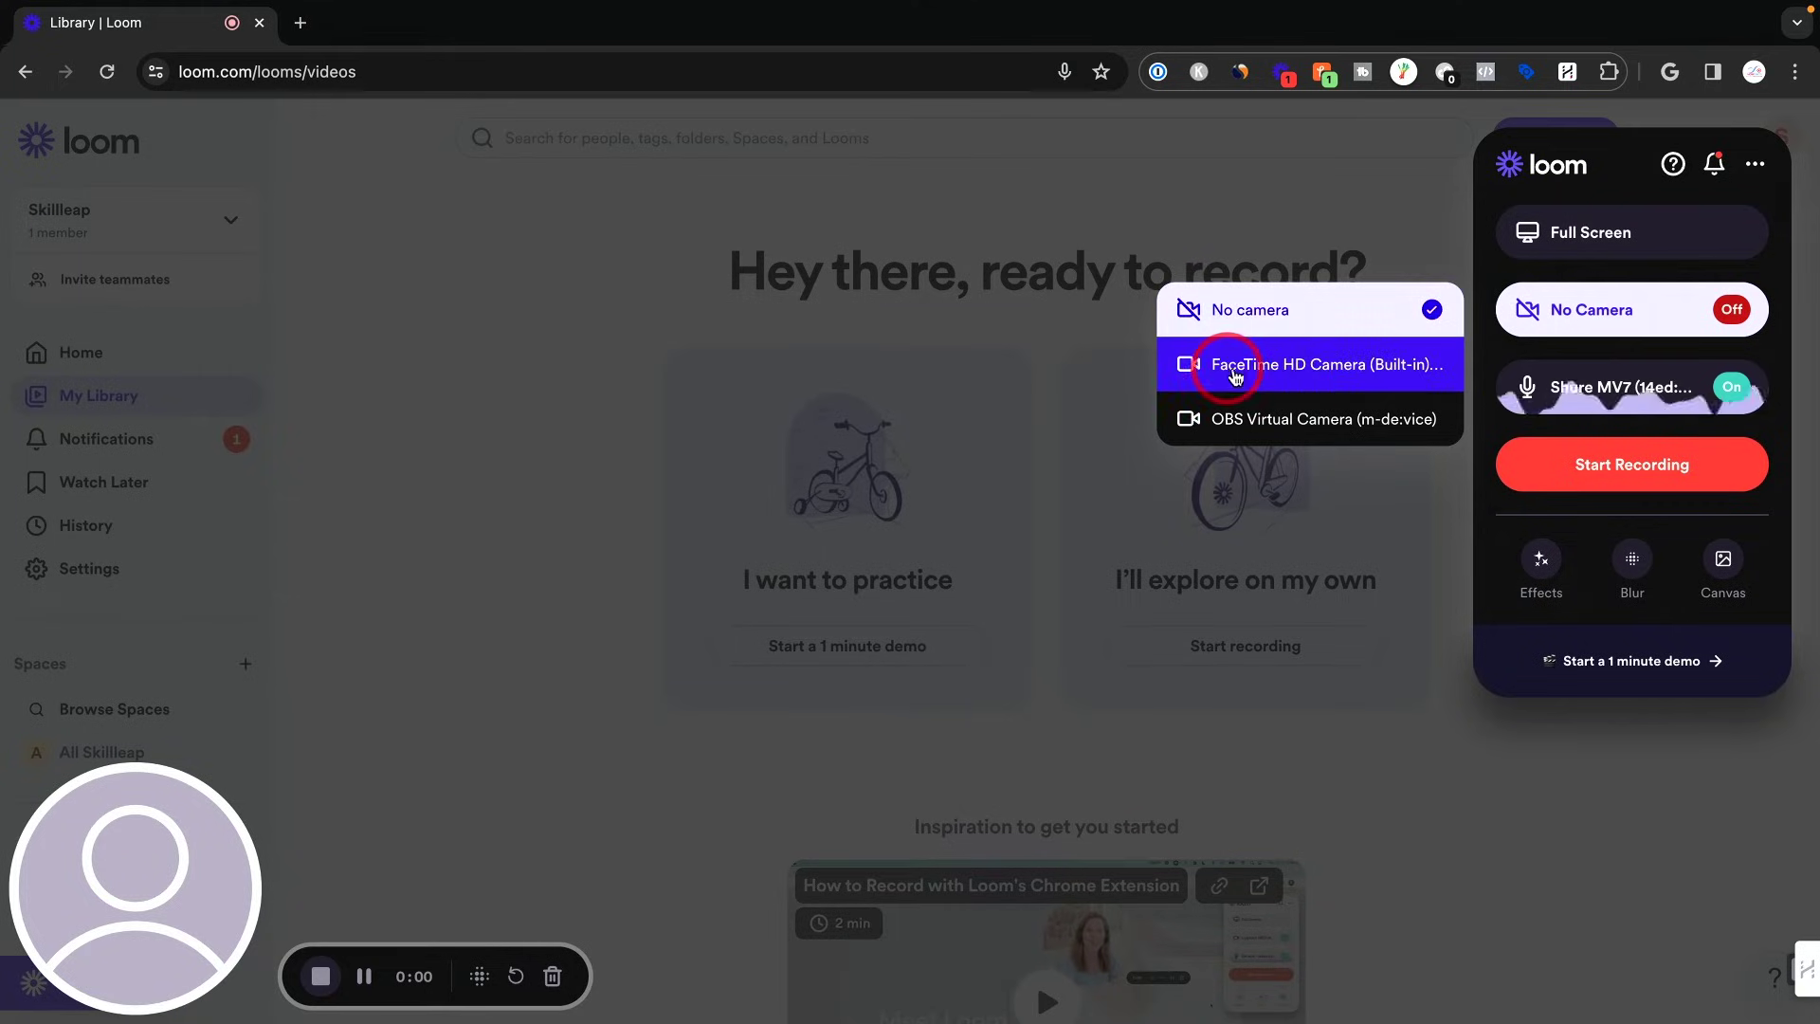
{"action": "left_click", "coordinate": [1297, 375]}
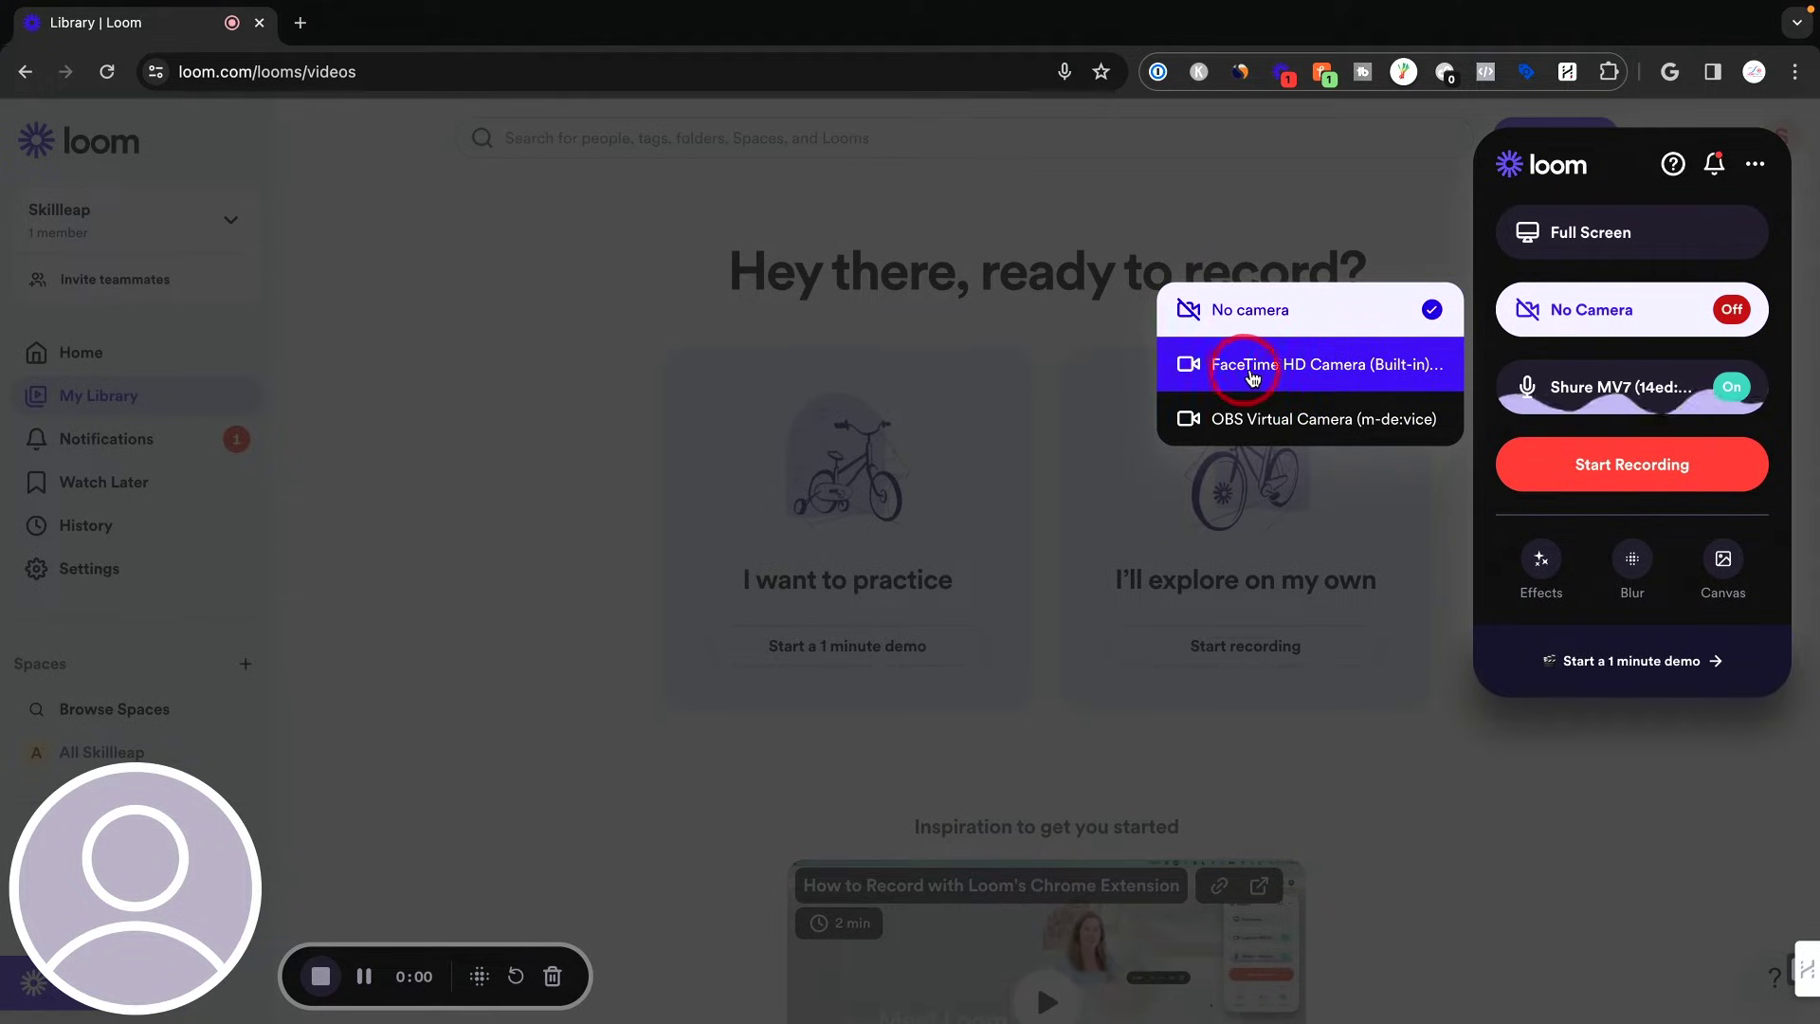
{"action": "left_click", "coordinate": [1317, 370]}
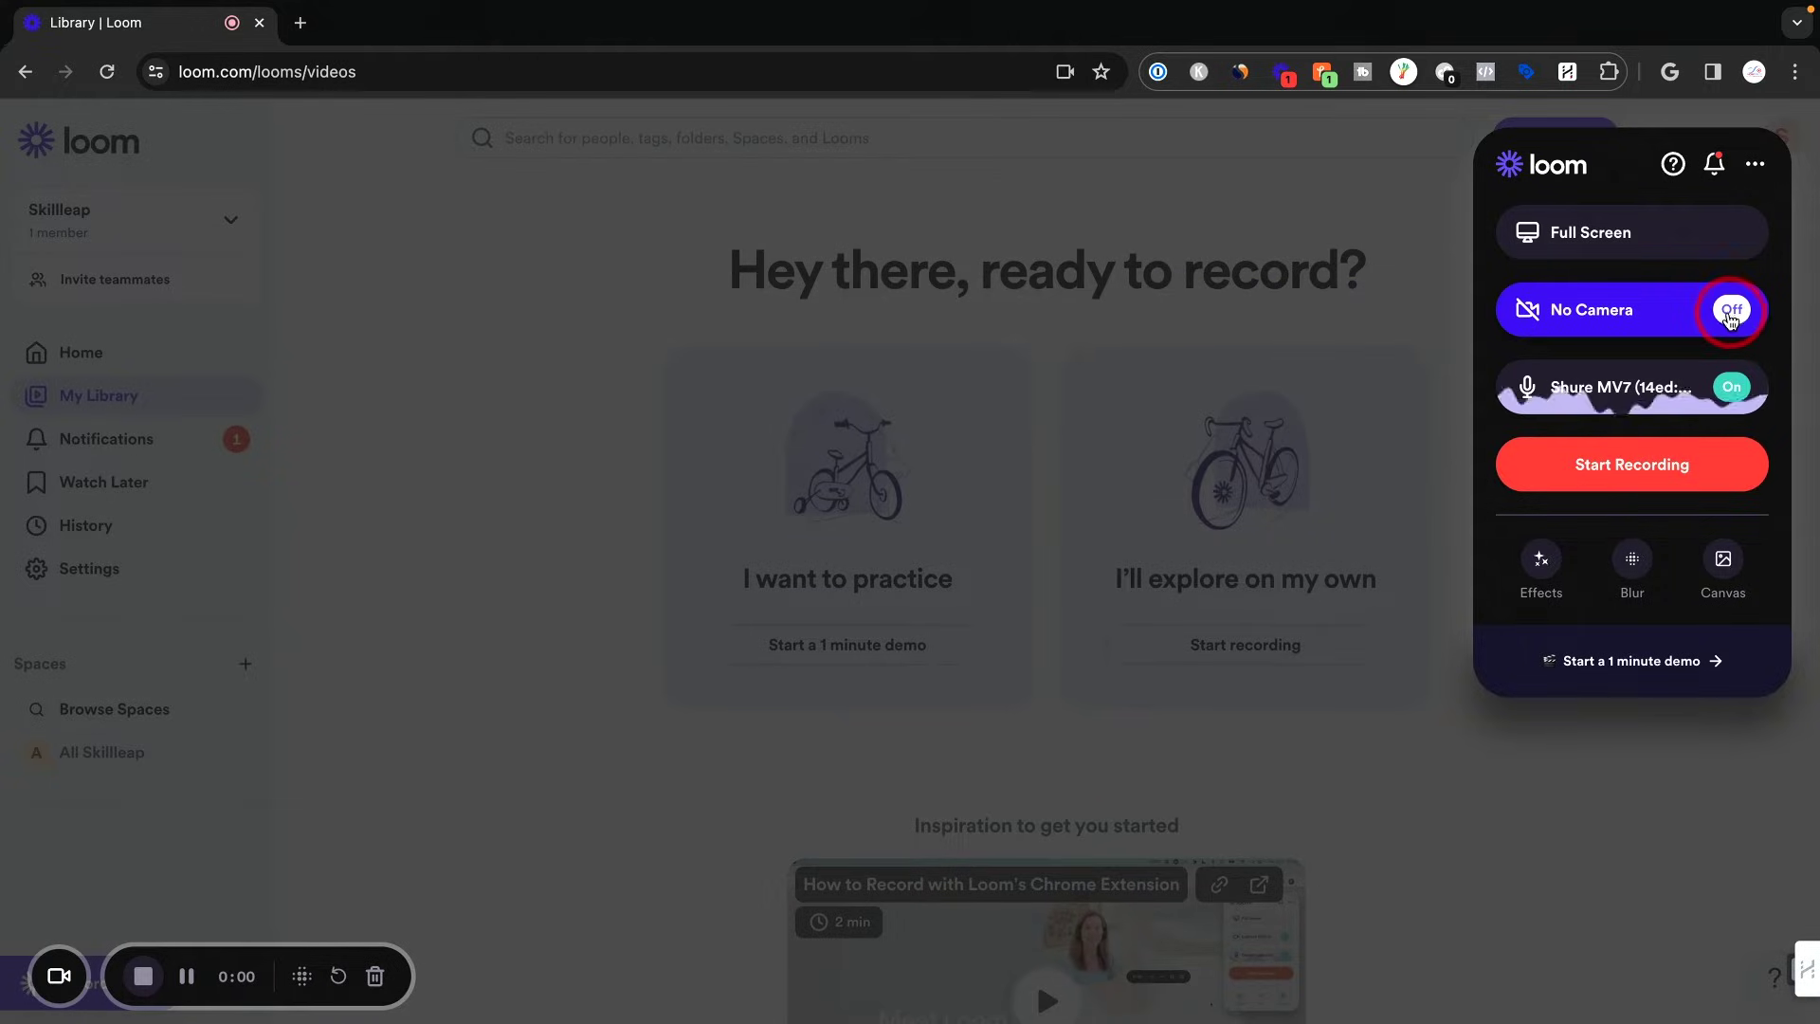
{"action": "left_click", "coordinate": [1730, 313]}
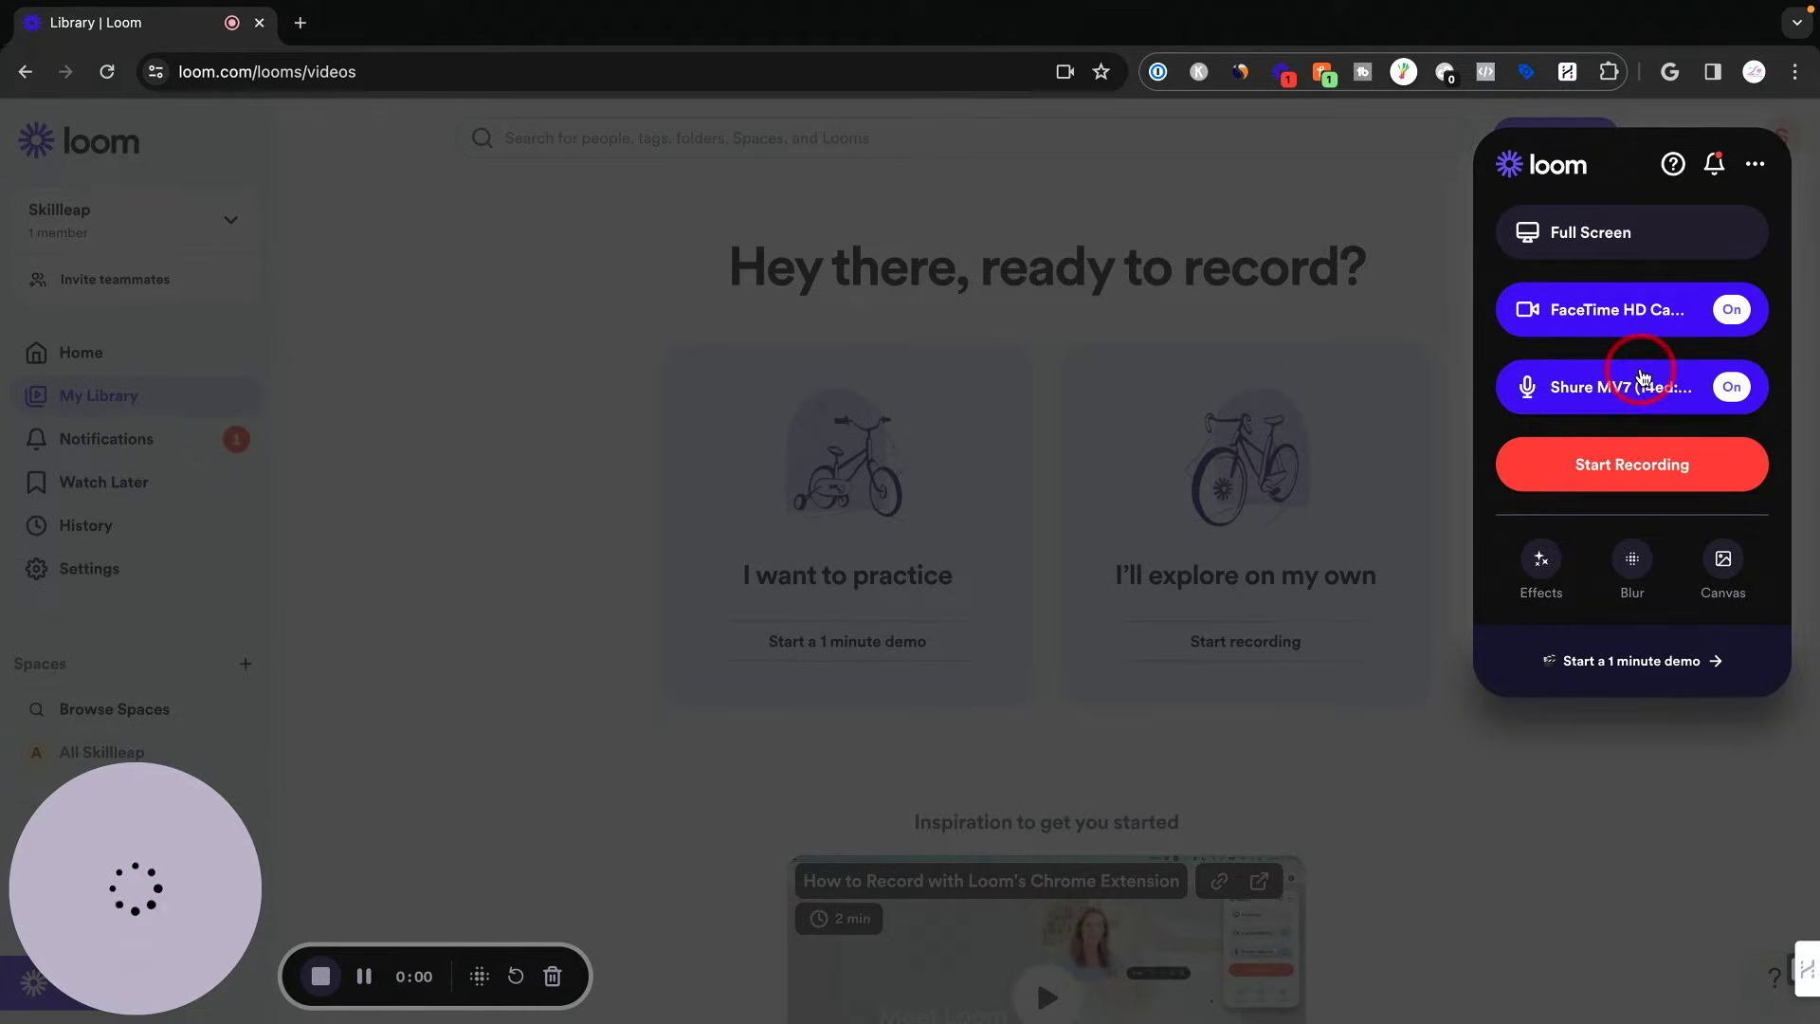
{"action": "left_click", "coordinate": [1728, 313]}
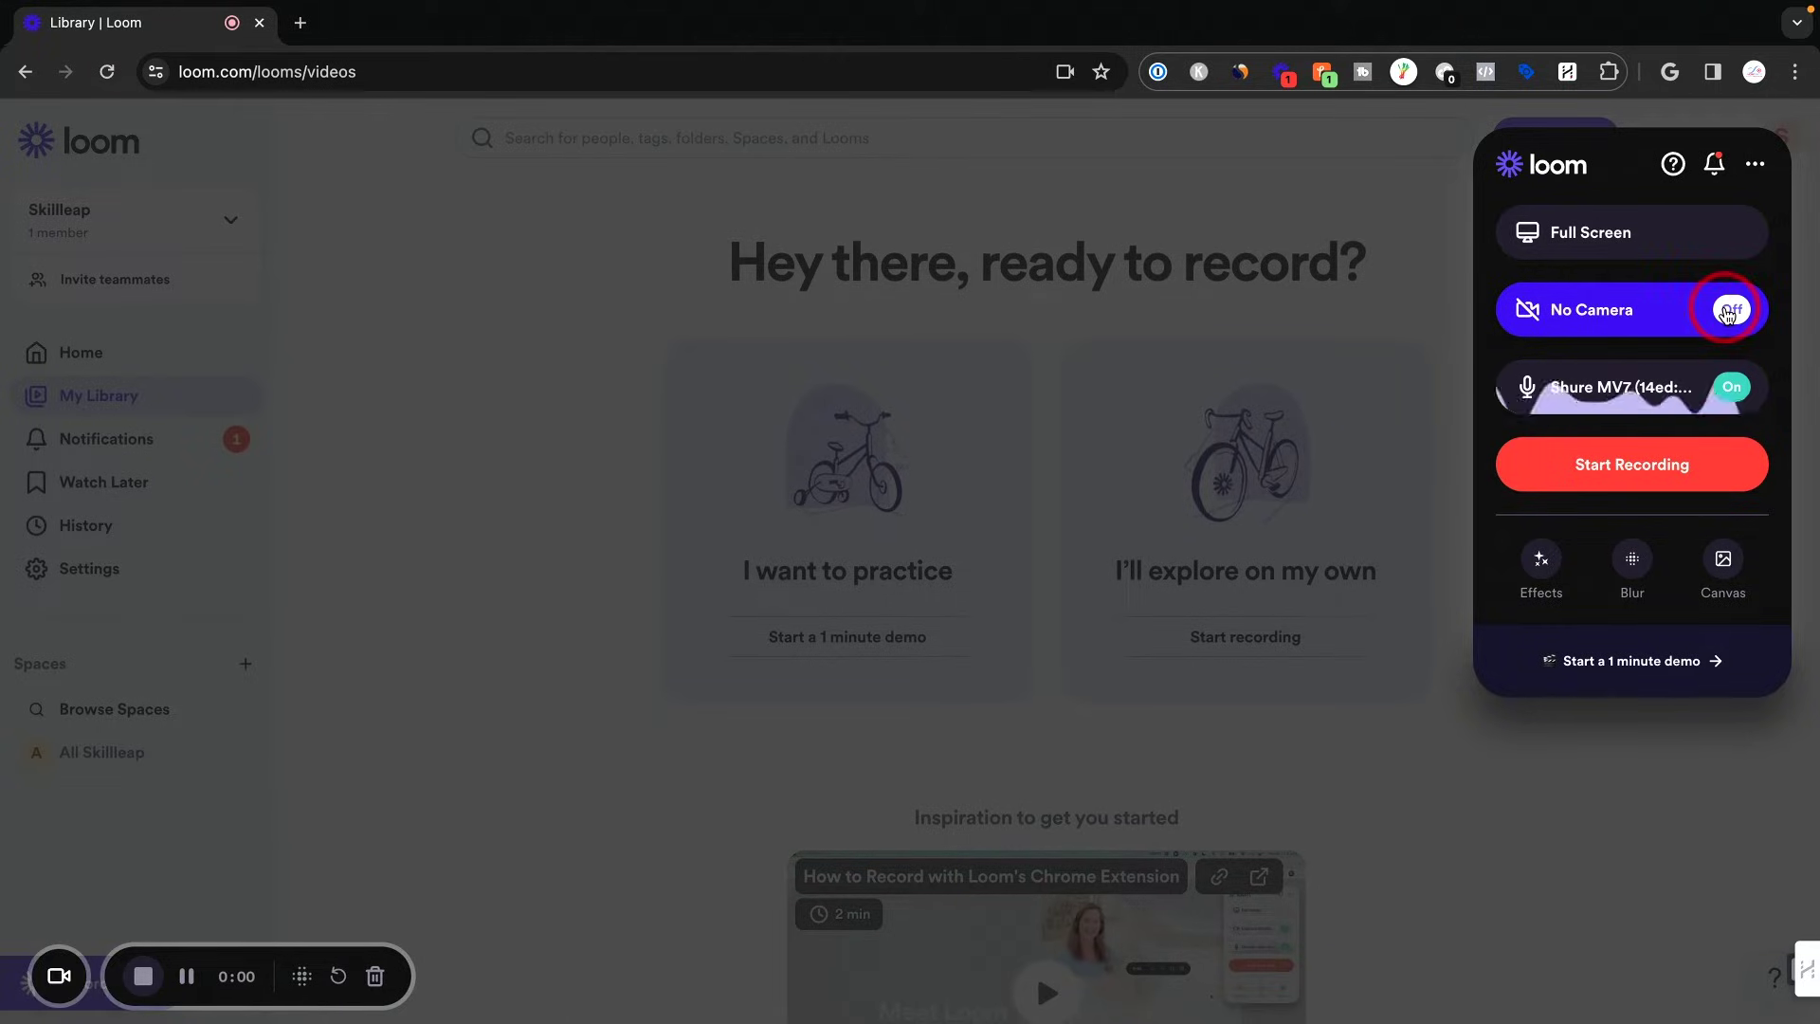
{"action": "left_click", "coordinate": [1638, 393]}
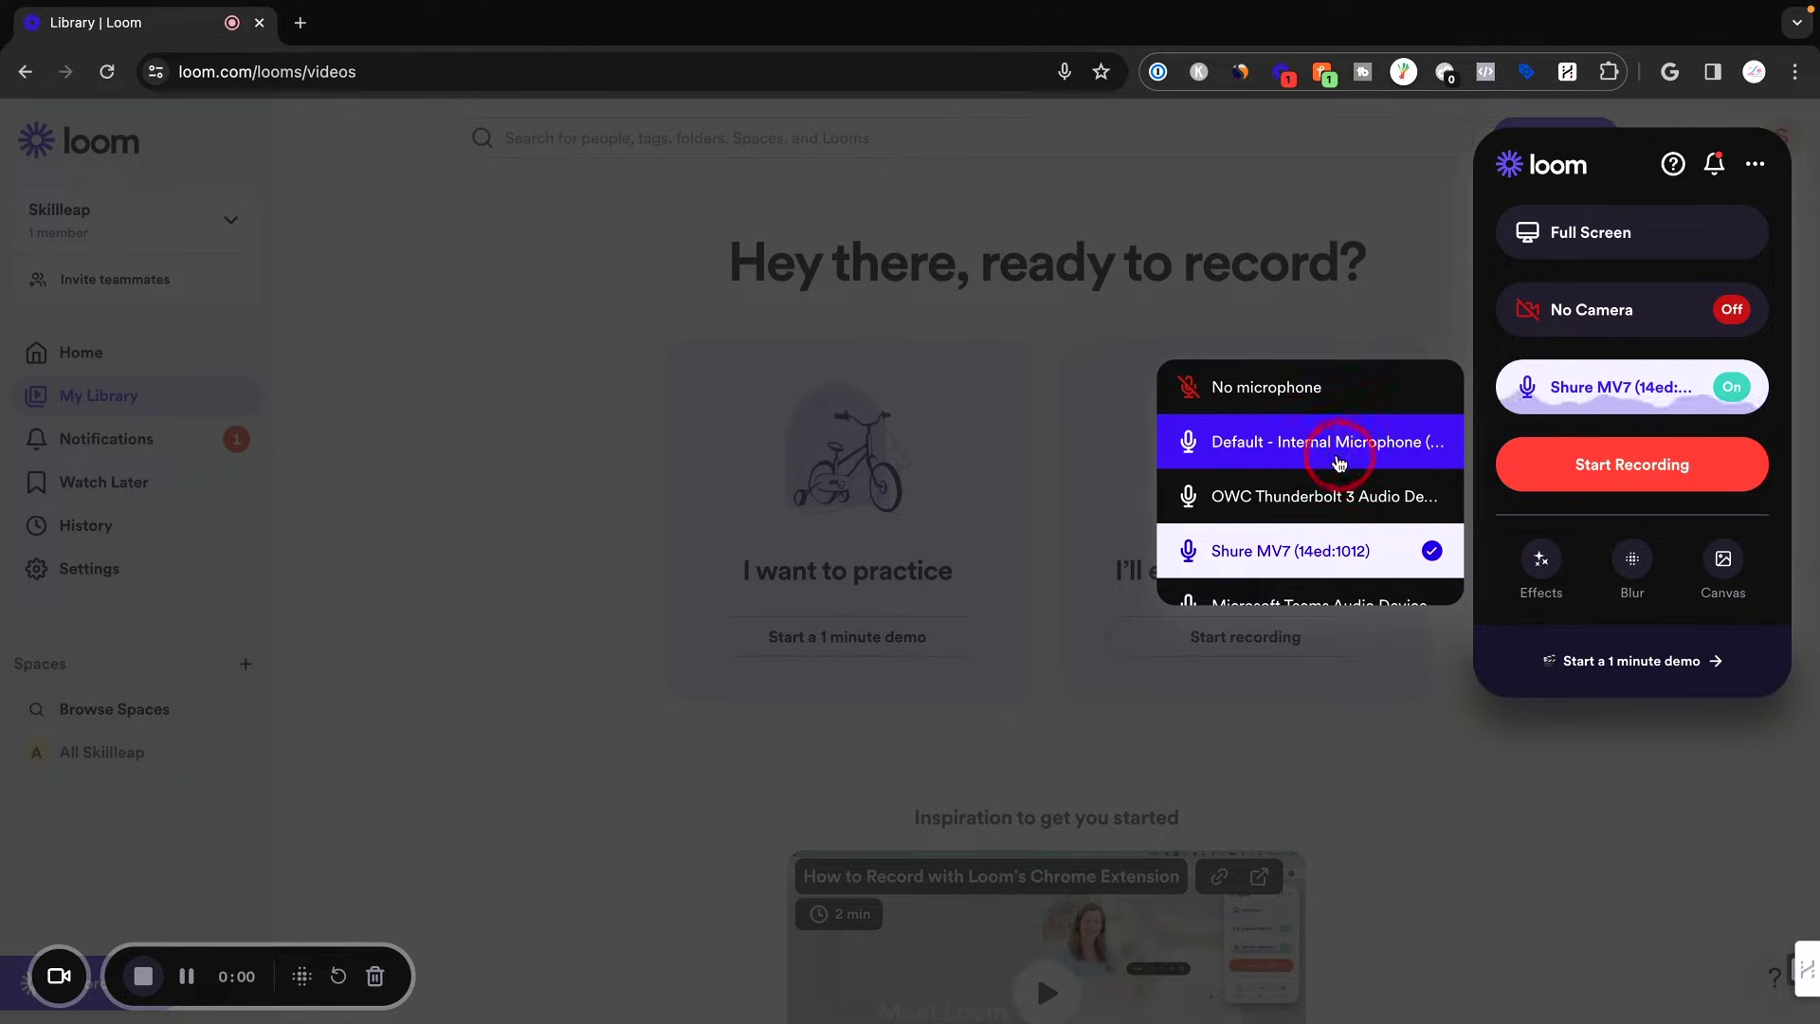
{"action": "scroll", "coordinate": [1356, 456], "scroll_direction": "down", "scroll_amount": 1}
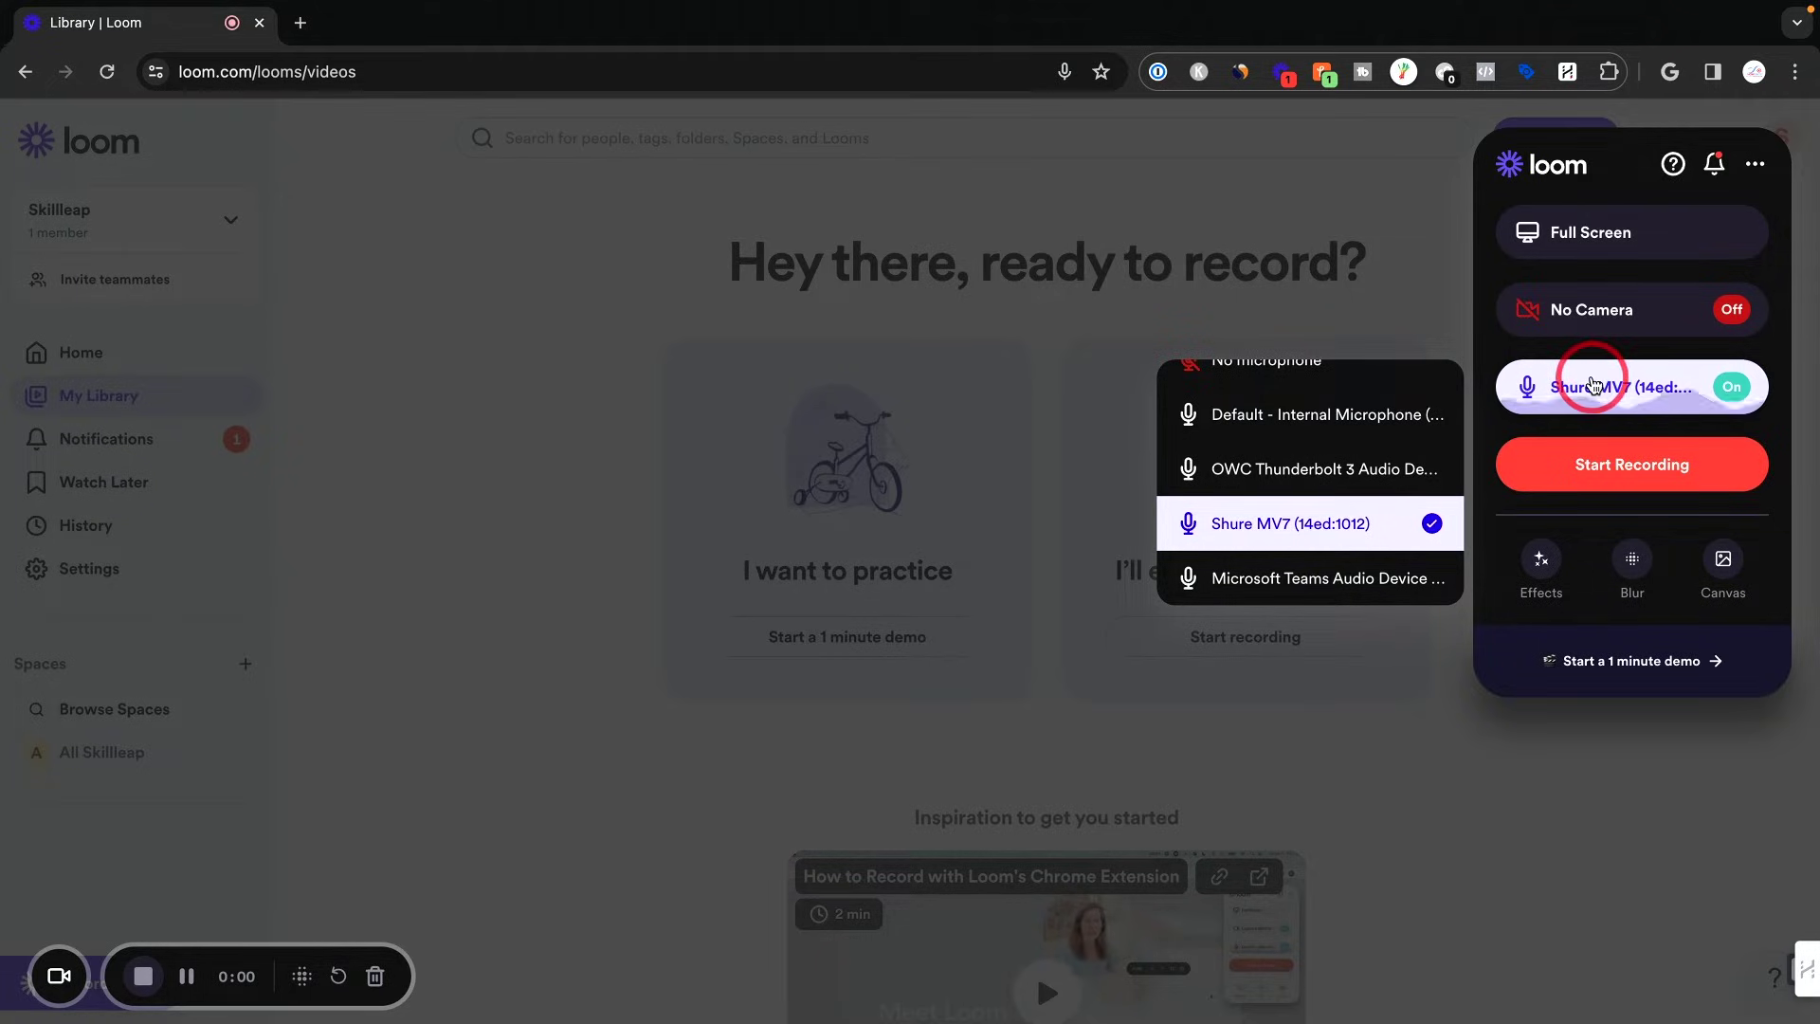
{"action": "left_click", "coordinate": [1593, 384]}
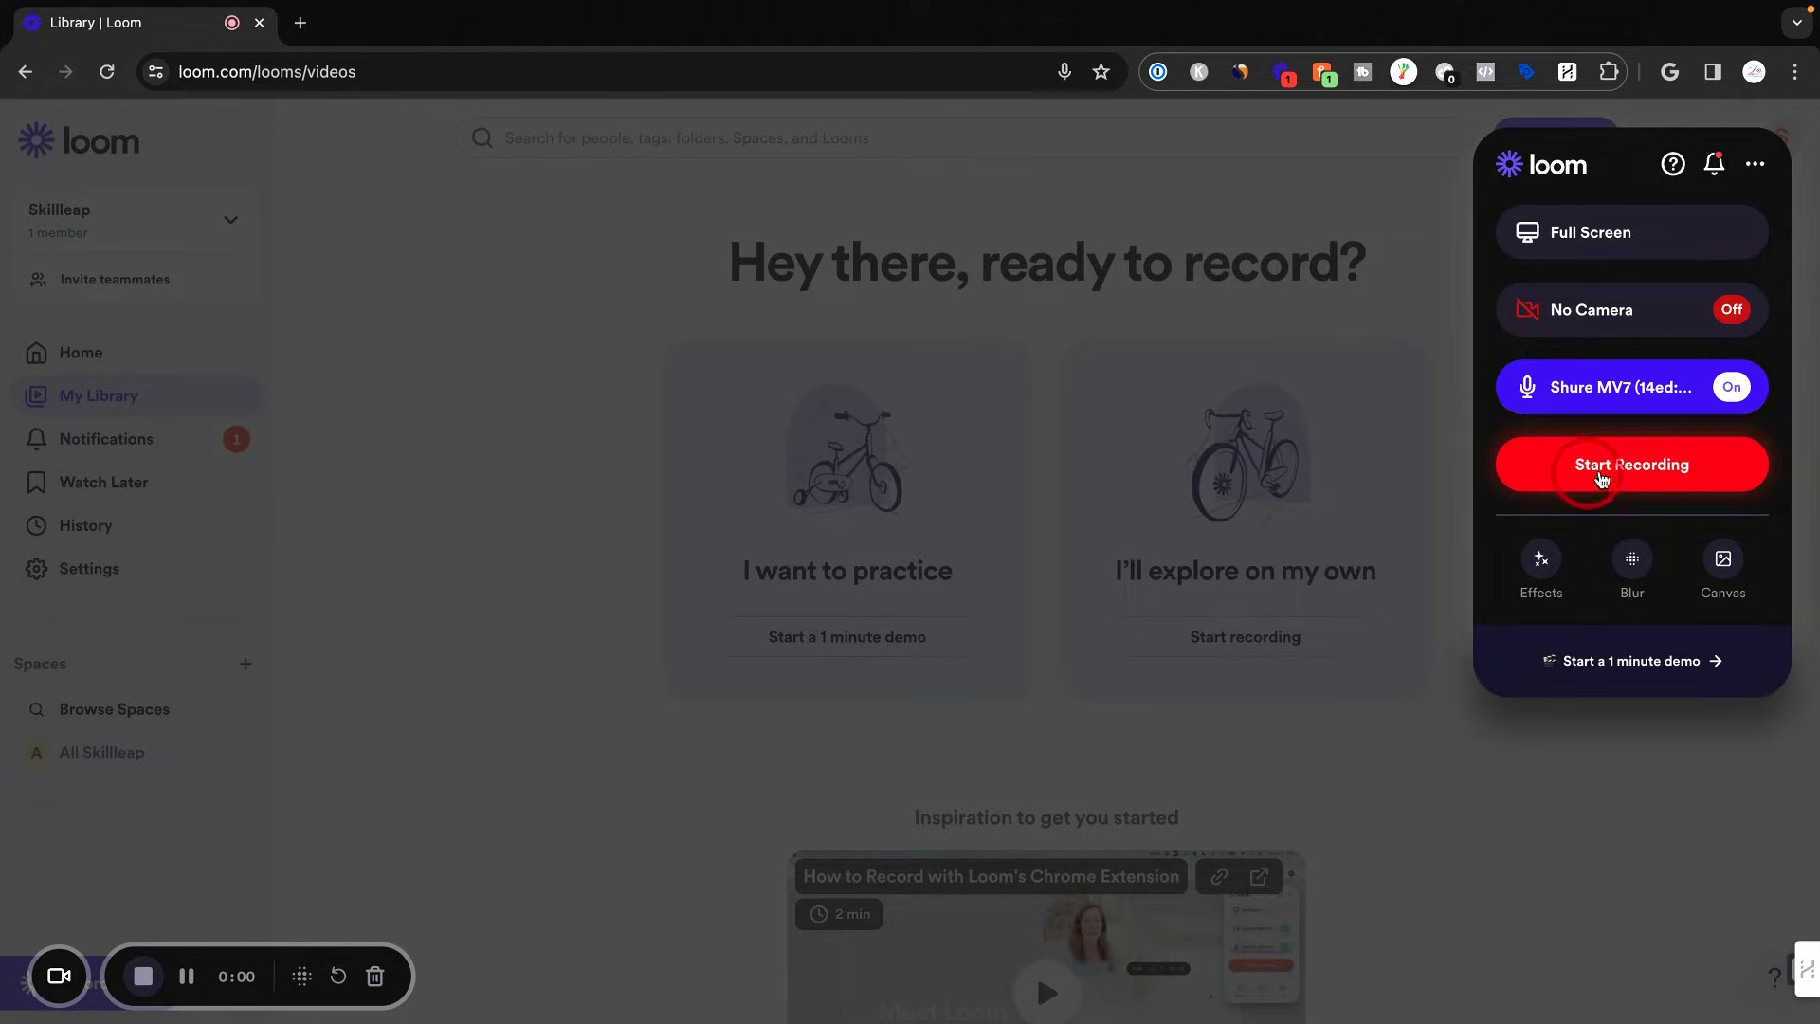
Try the recorder's background effects and page-blur options, then toggle blur
{"action": "left_click", "coordinate": [1540, 564]}
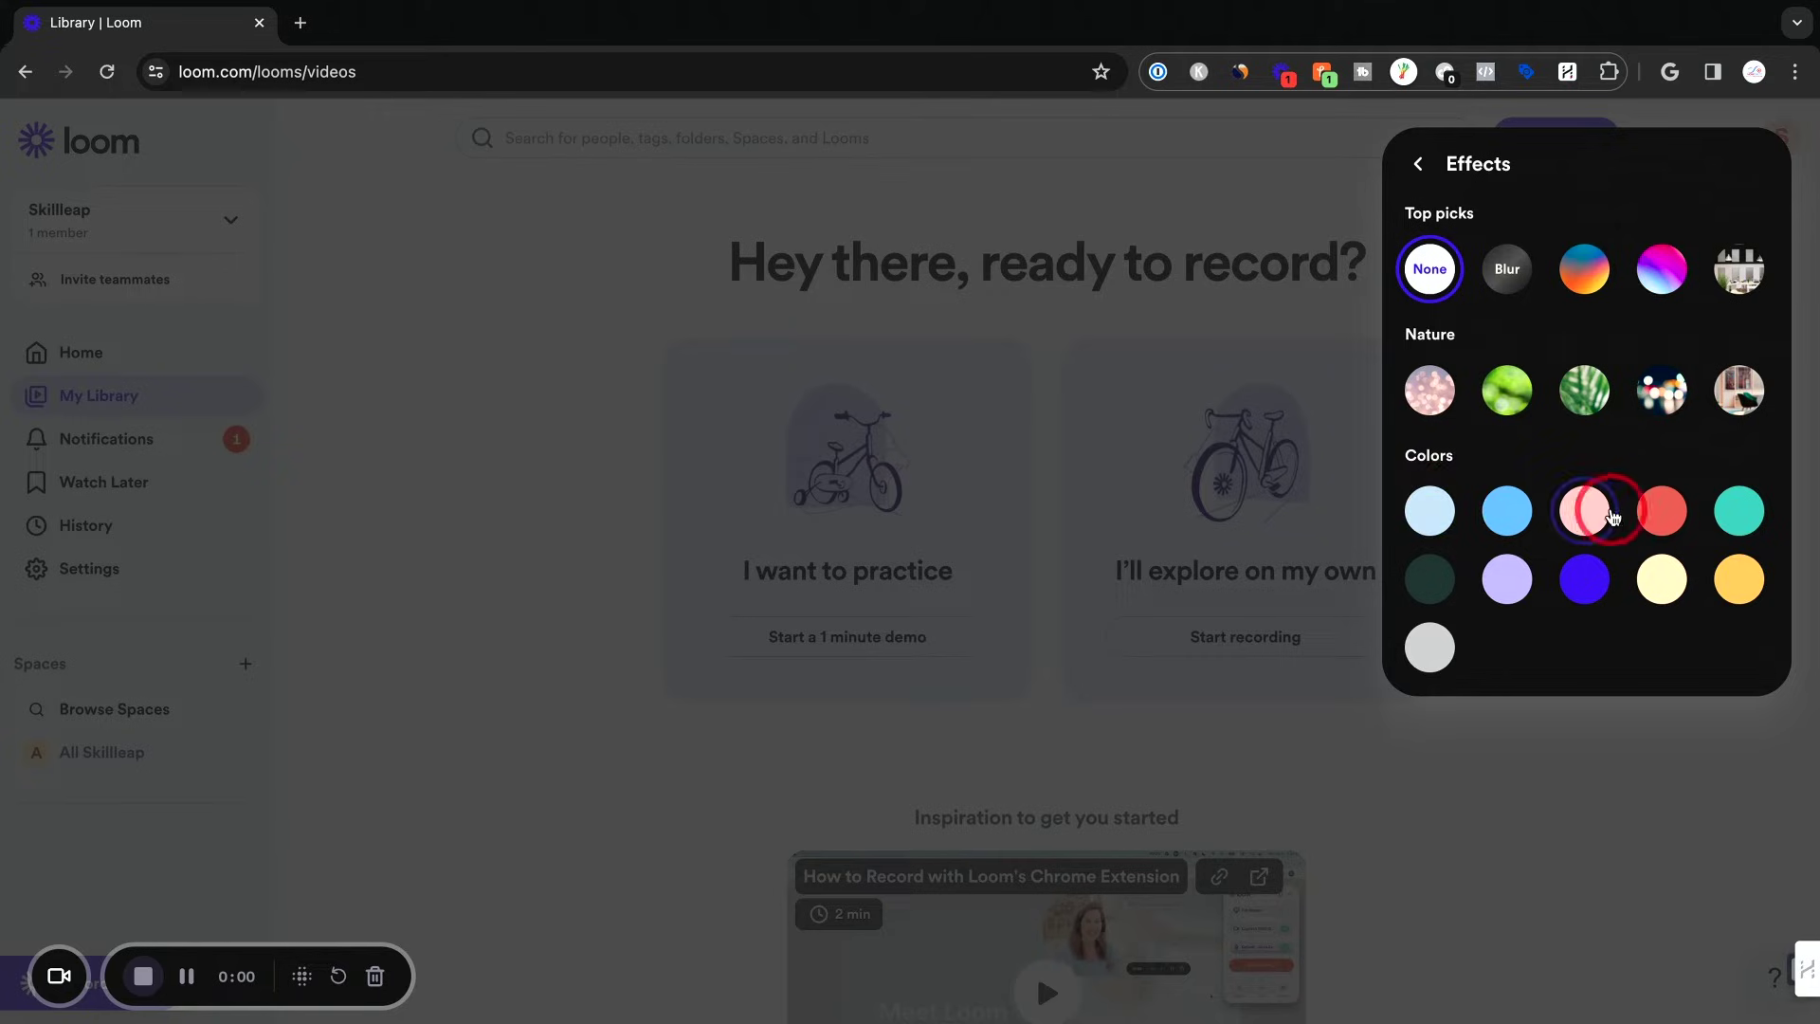
{"action": "left_click", "coordinate": [1418, 170]}
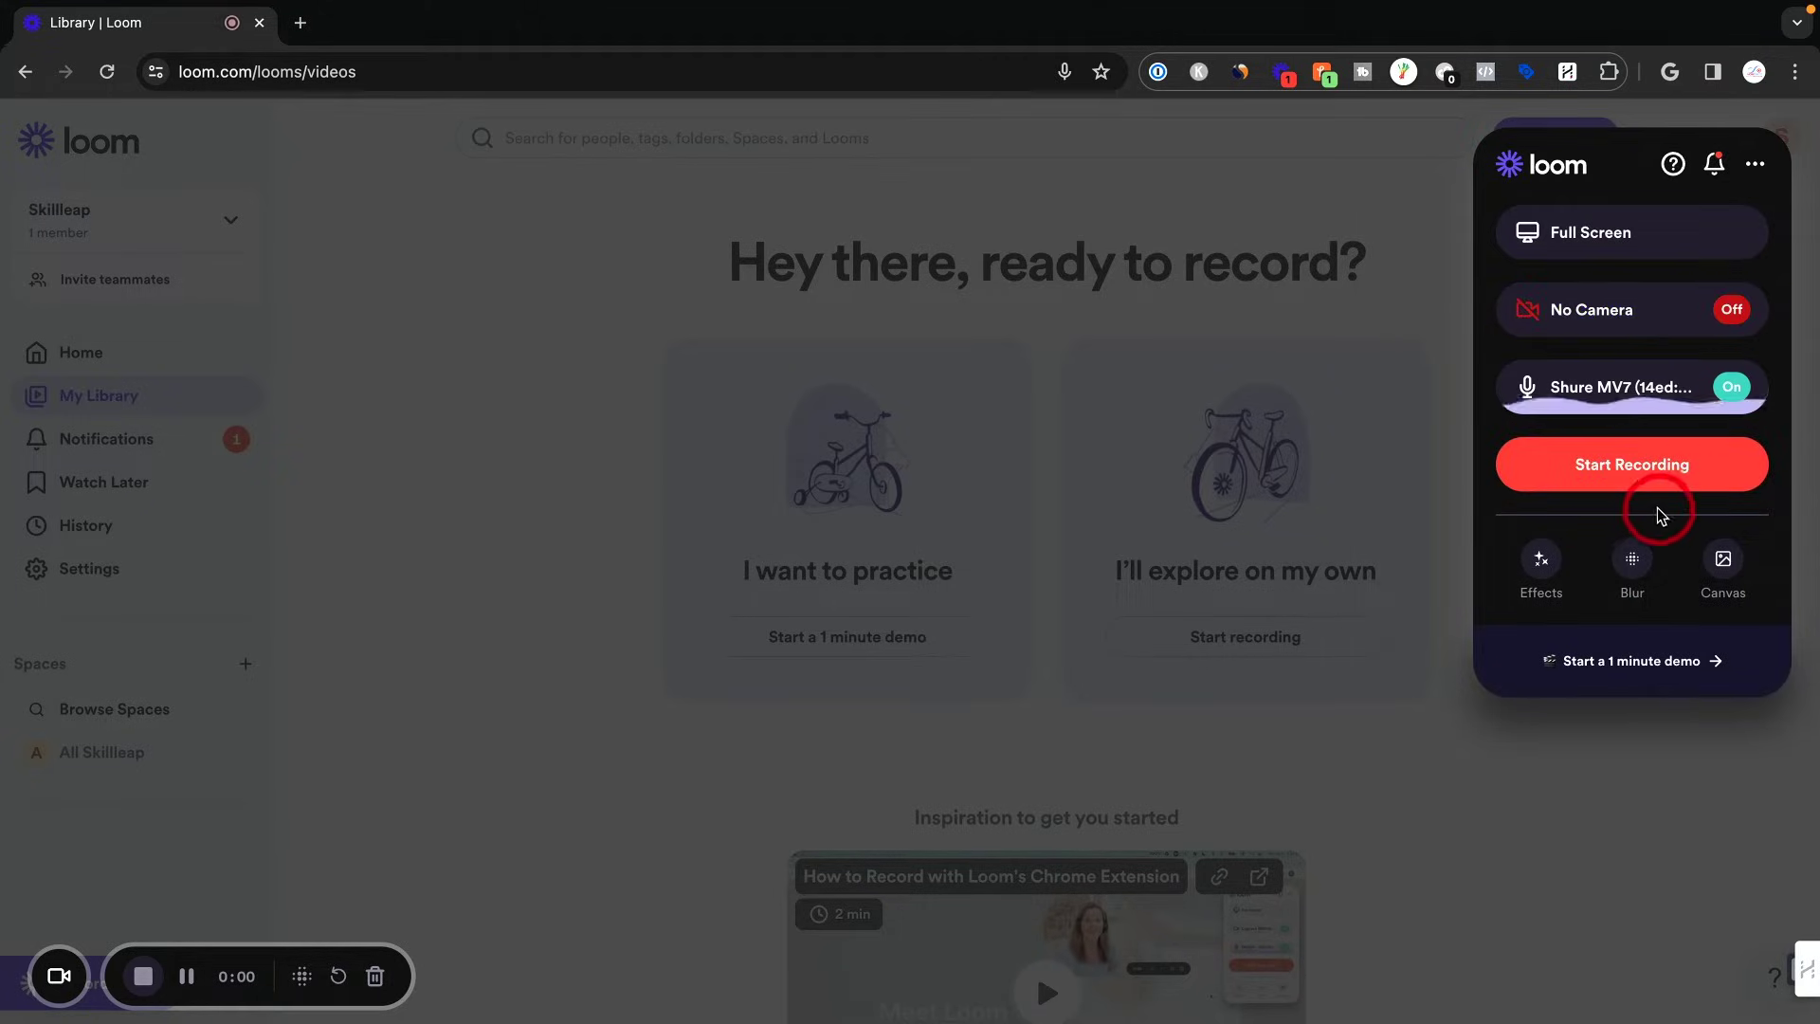
{"action": "left_click", "coordinate": [1631, 555]}
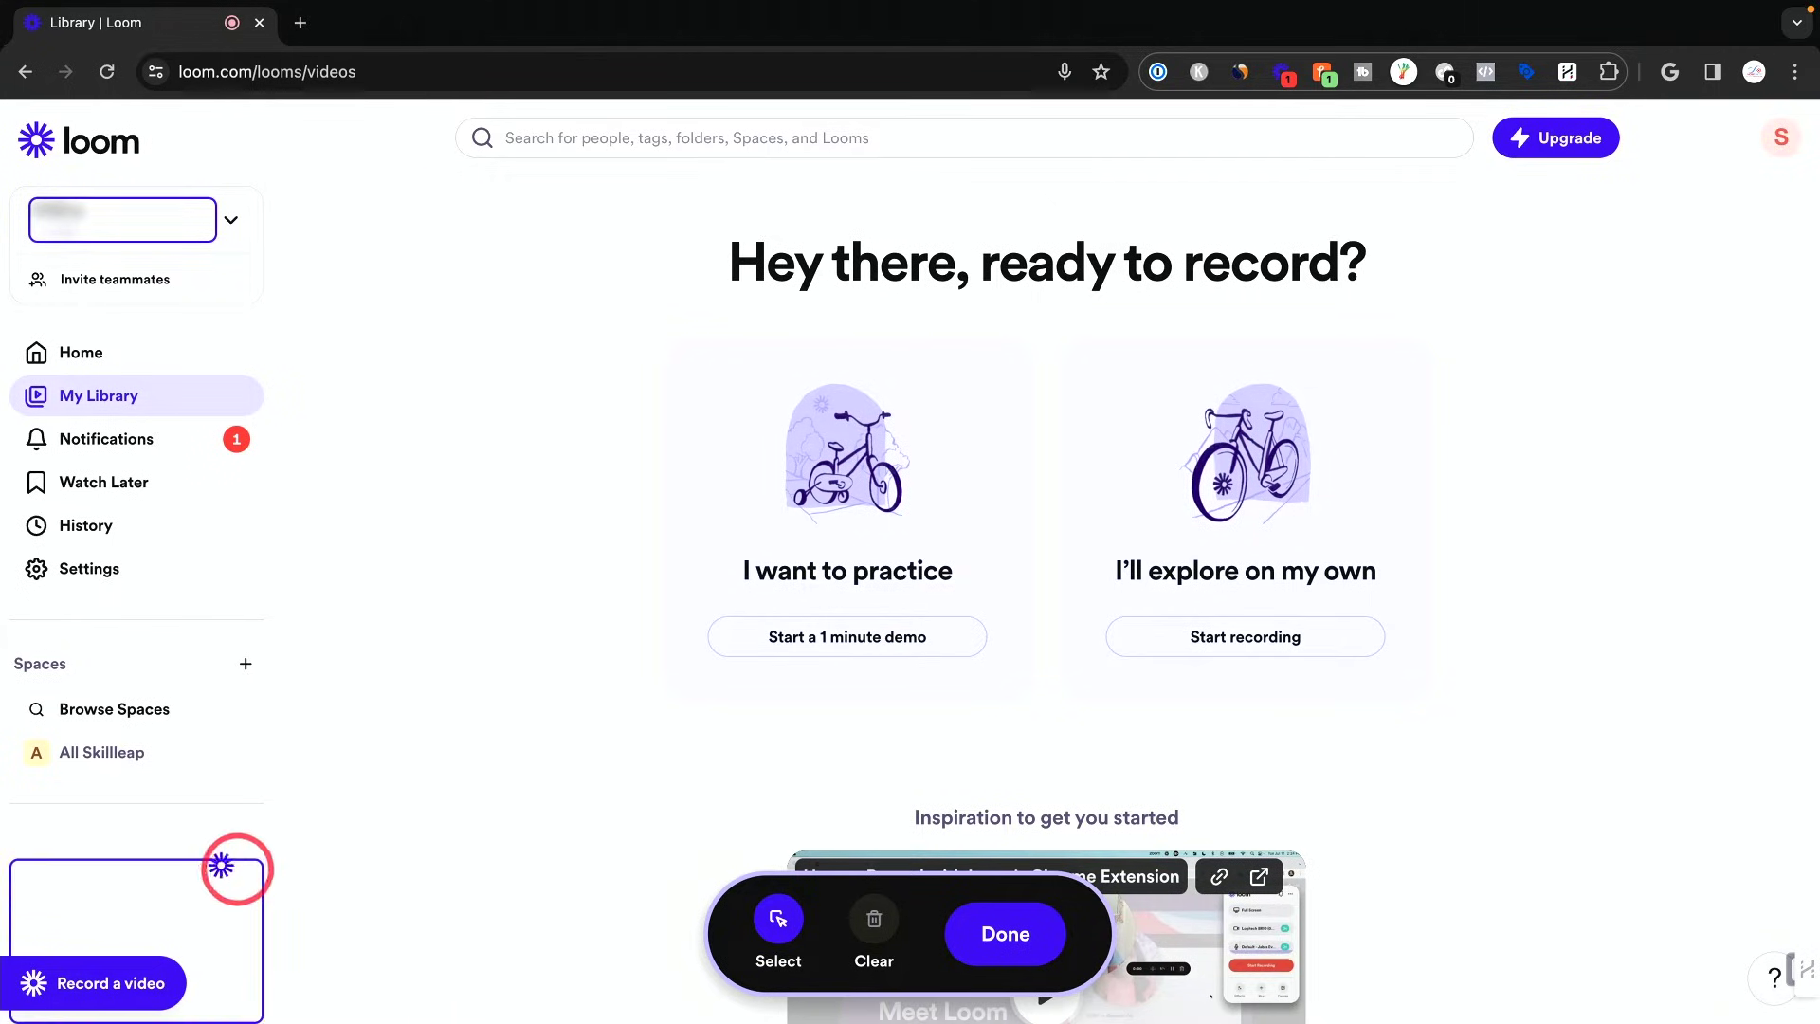
{"action": "left_click", "coordinate": [1012, 933]}
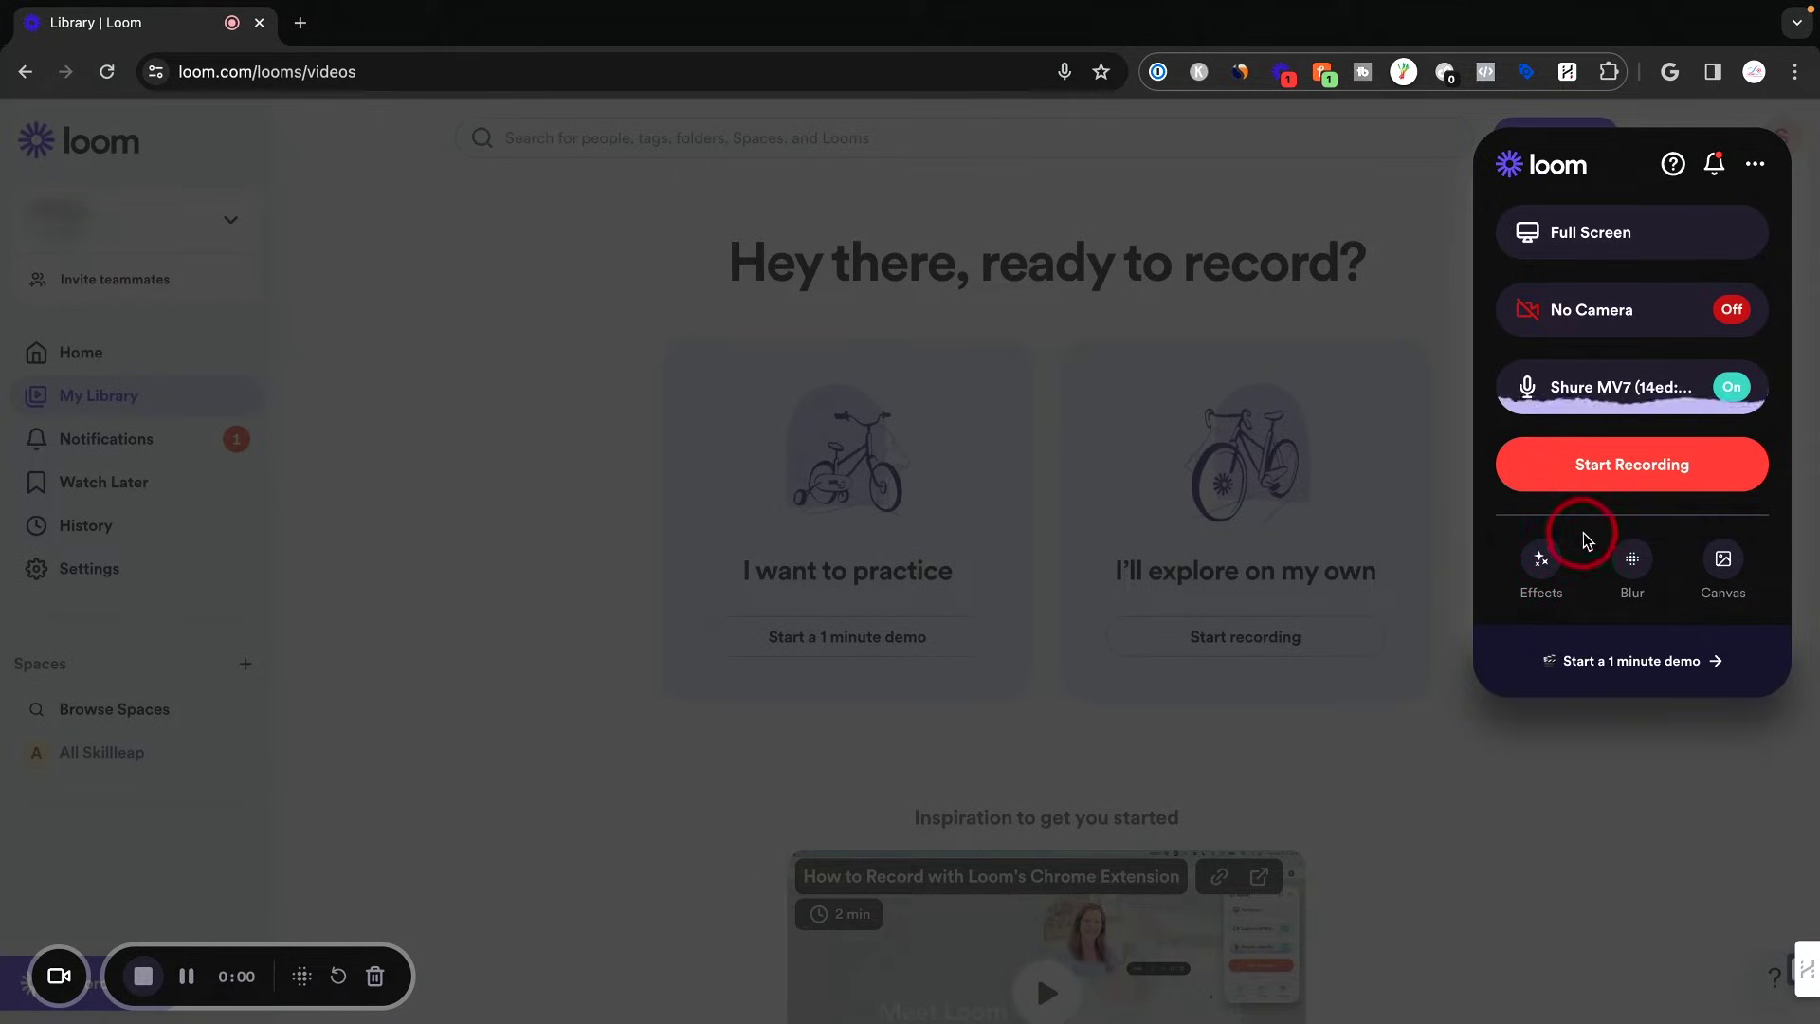
{"action": "left_click", "coordinate": [1643, 576]}
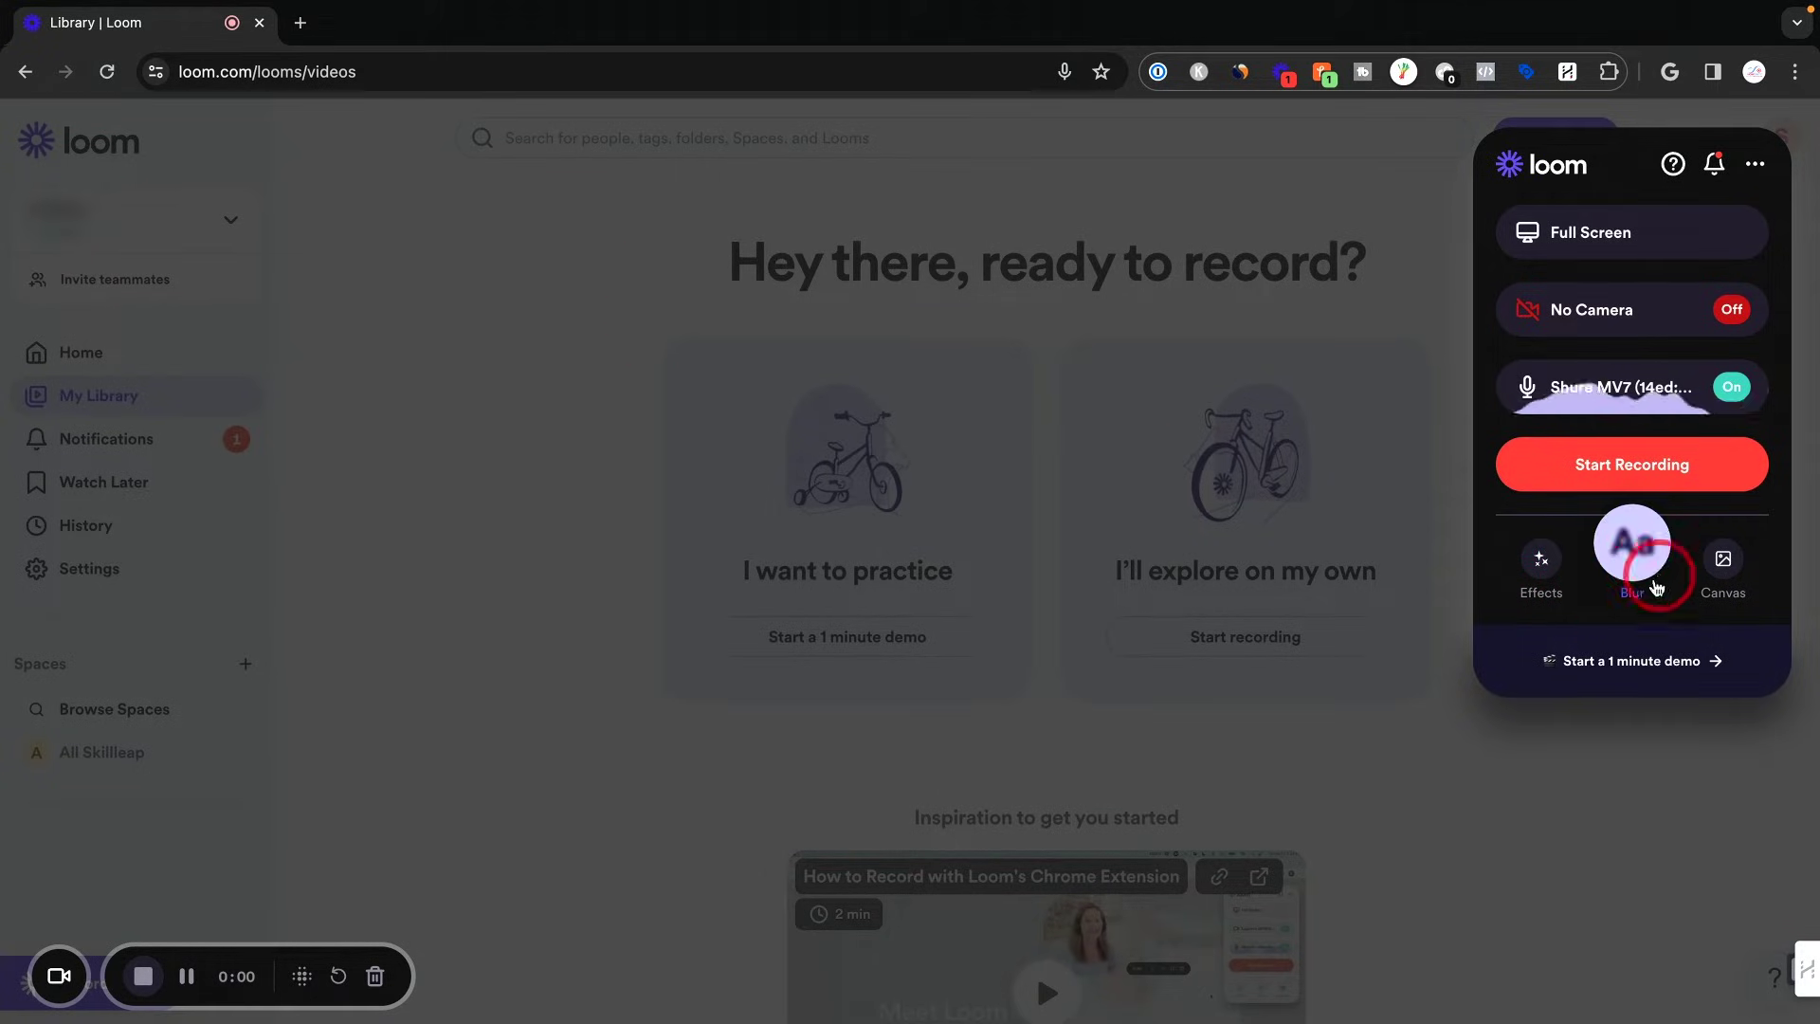
Browse canvas backgrounds and open a canvas with the Gradient background
{"action": "left_click", "coordinate": [1723, 559]}
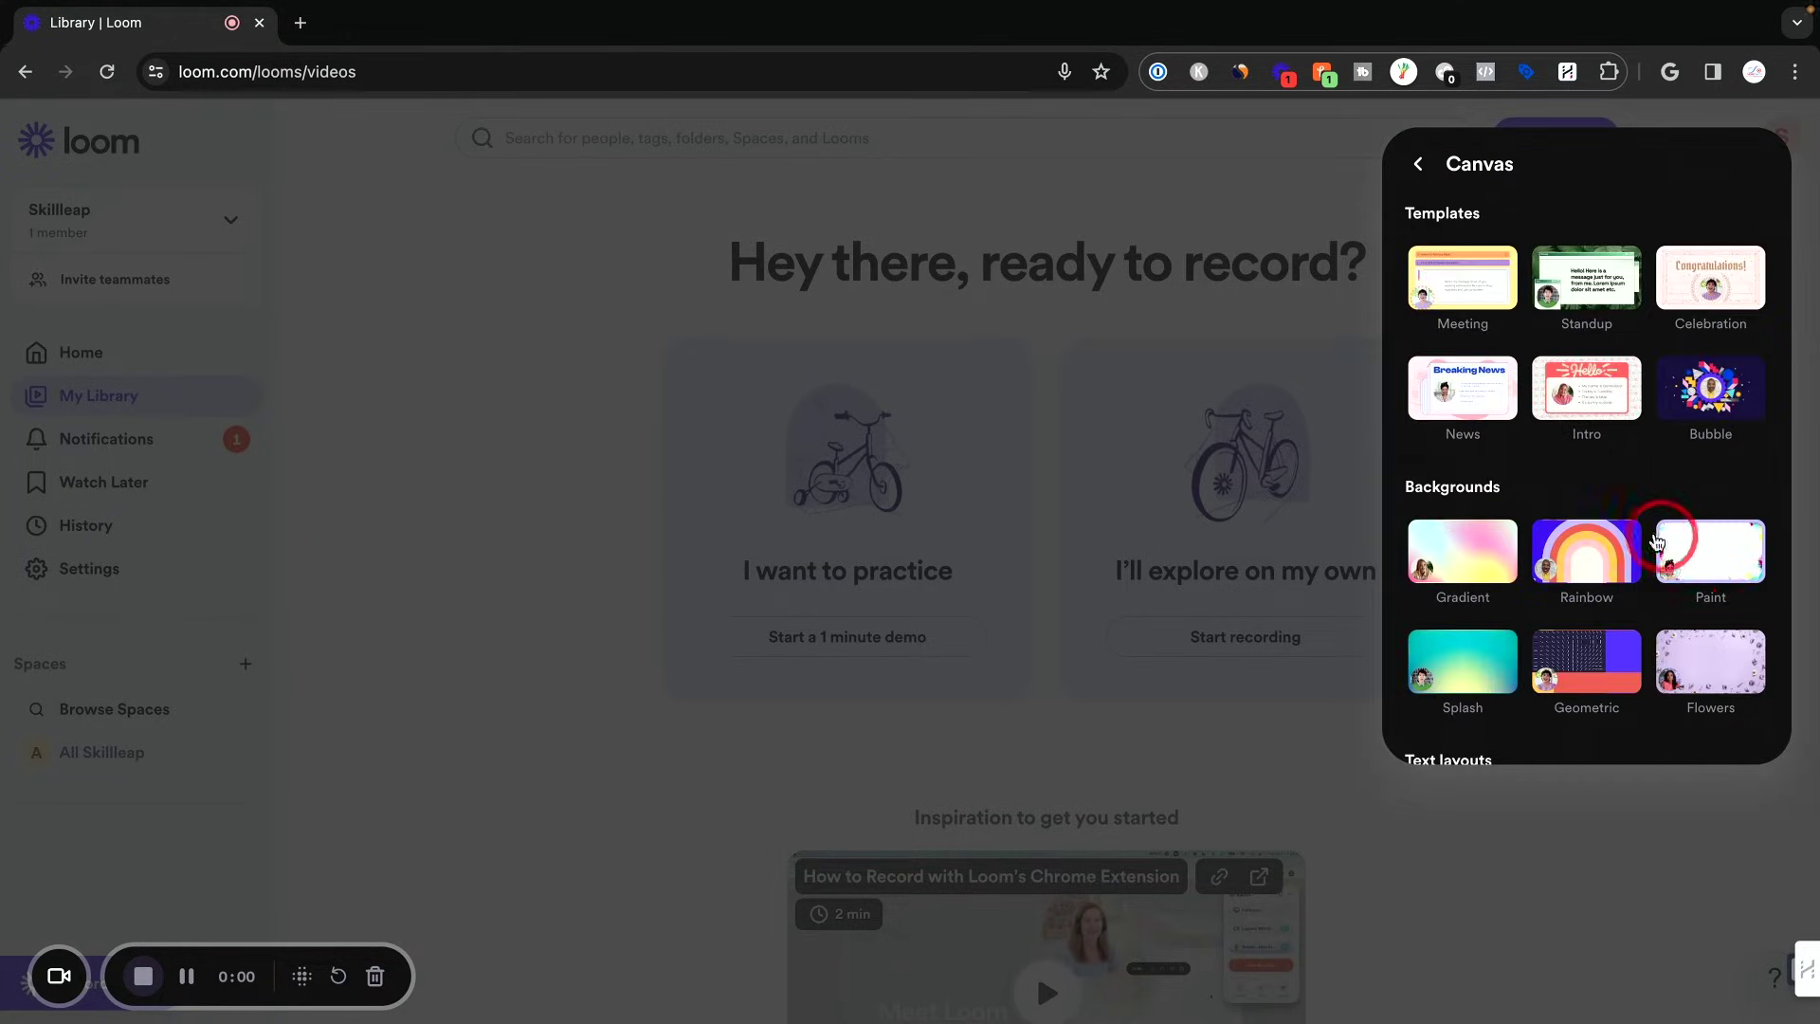
{"action": "scroll", "coordinate": [1546, 504], "scroll_direction": "down", "scroll_amount": 1}
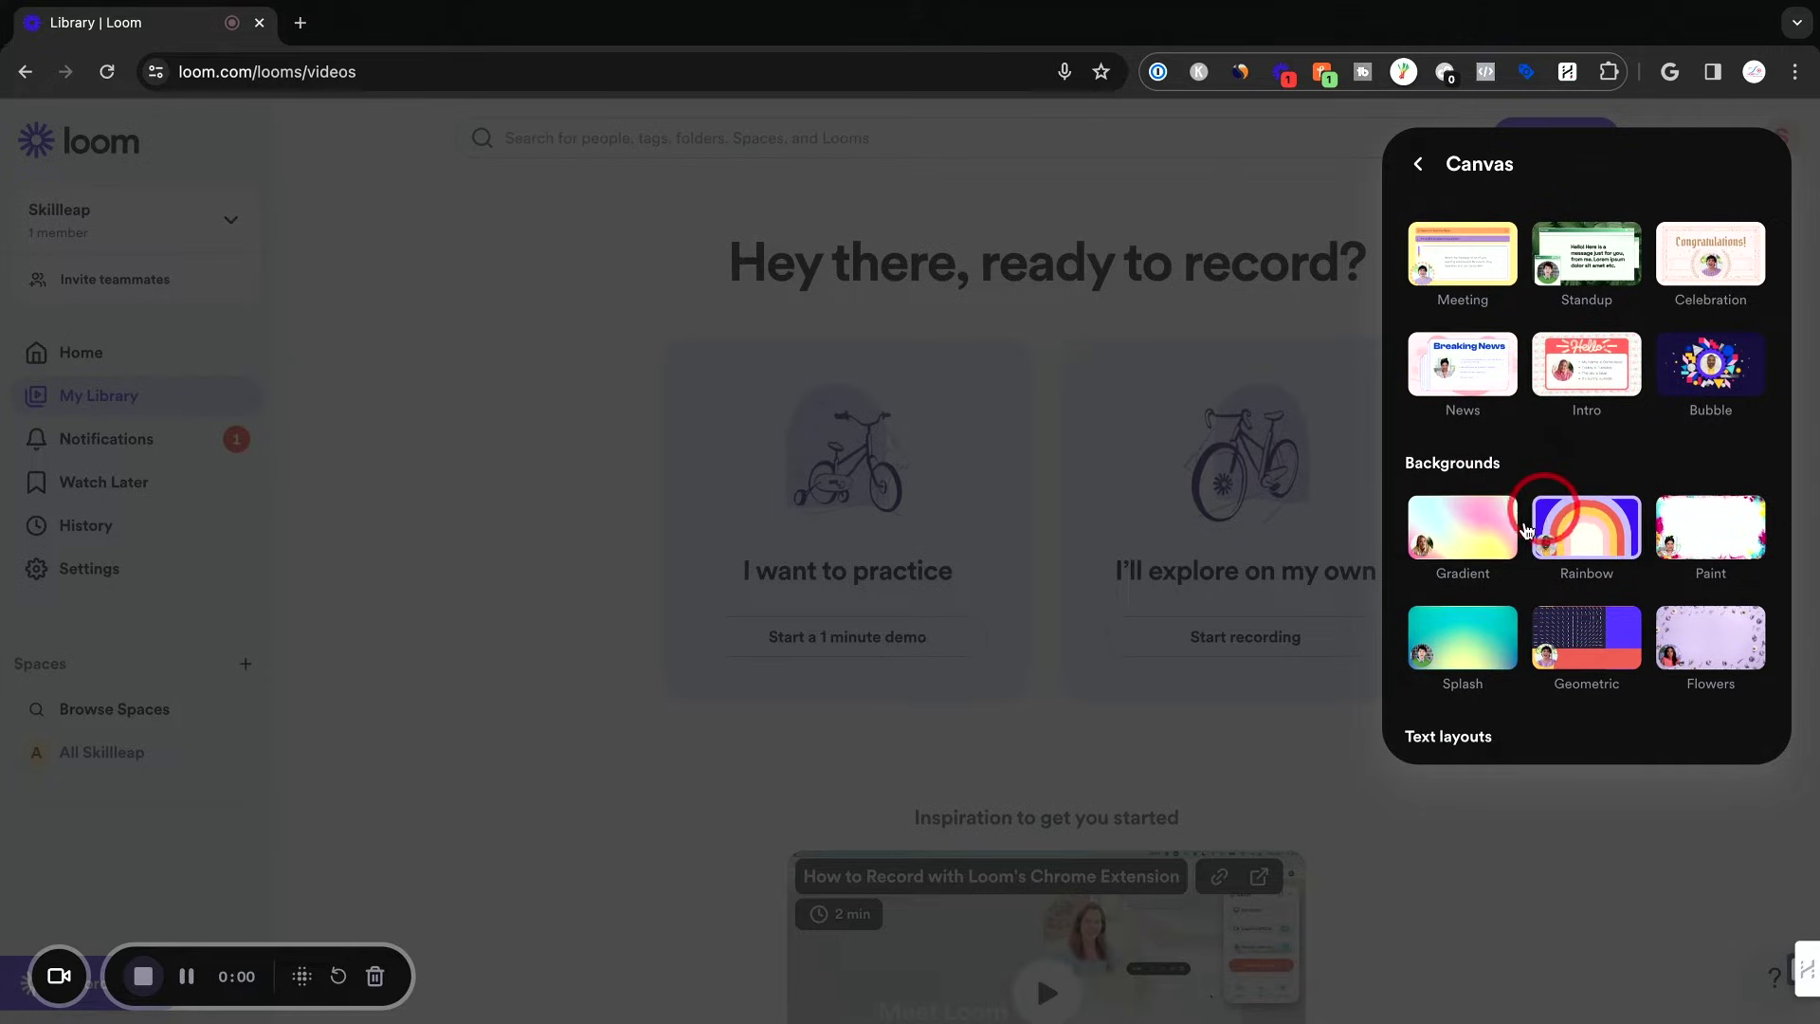
{"action": "scroll", "coordinate": [1445, 545], "scroll_direction": "down", "scroll_amount": 2}
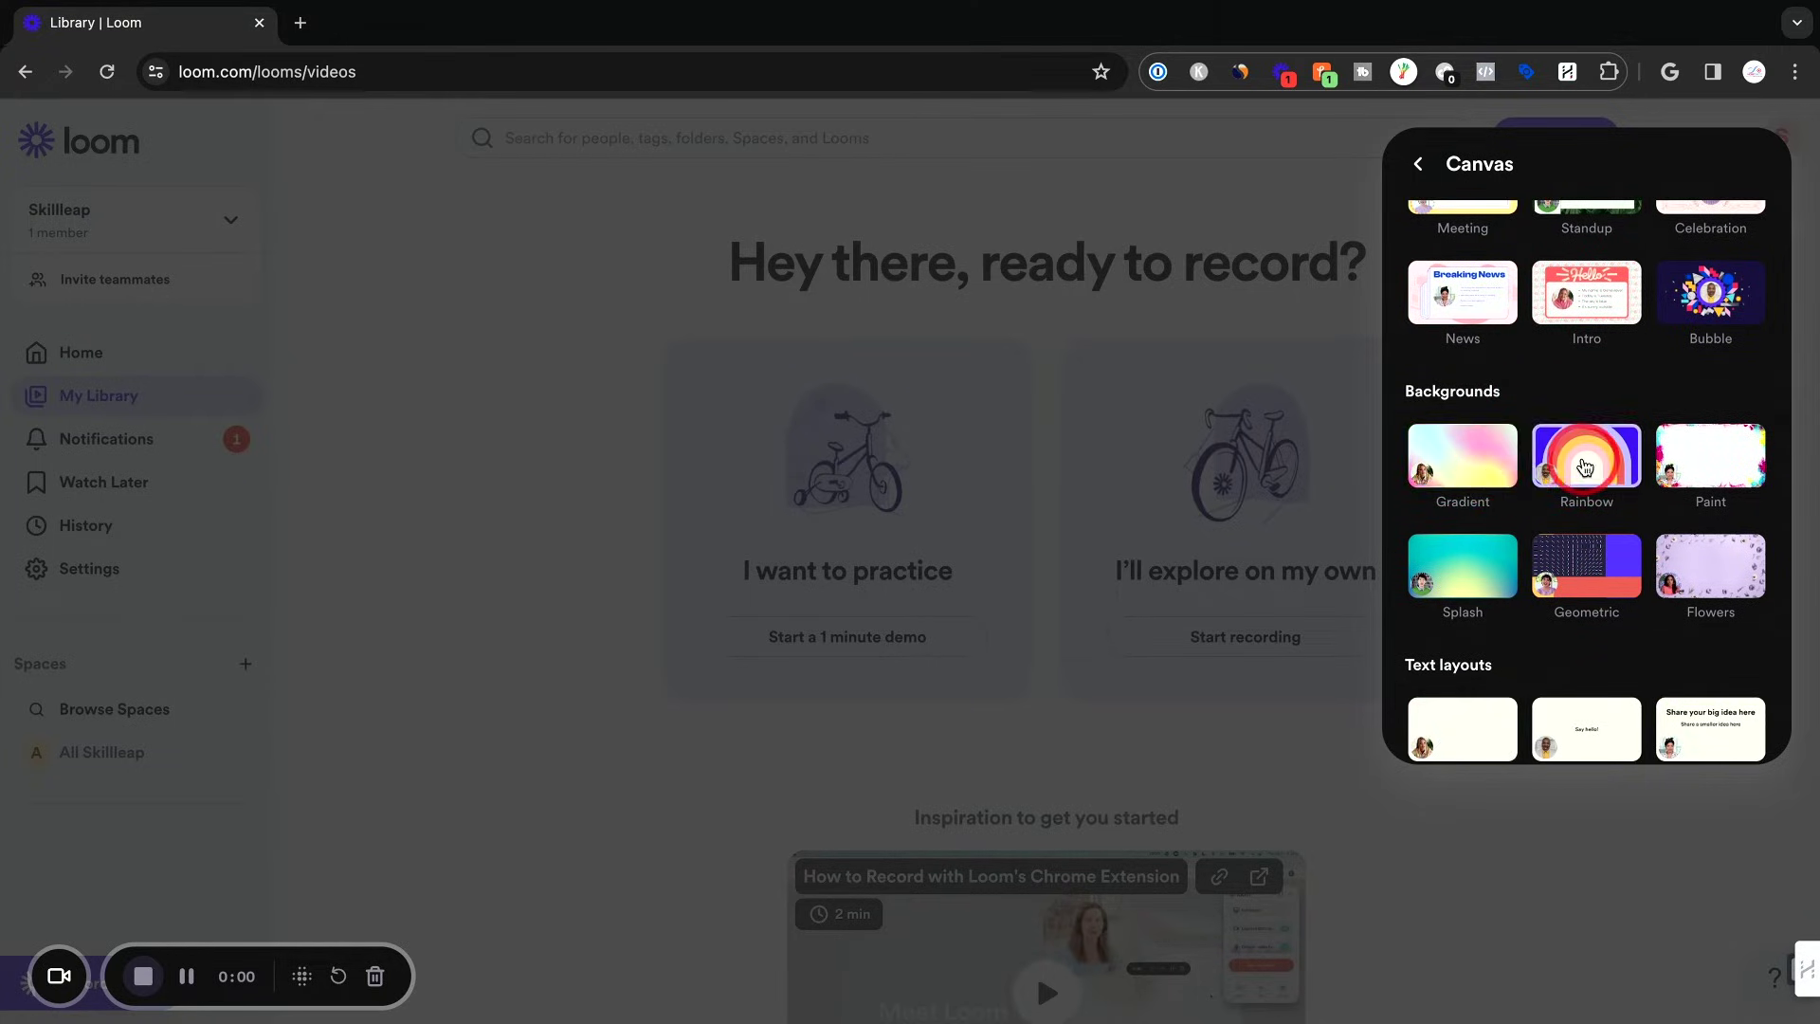
{"action": "left_click", "coordinate": [1460, 447]}
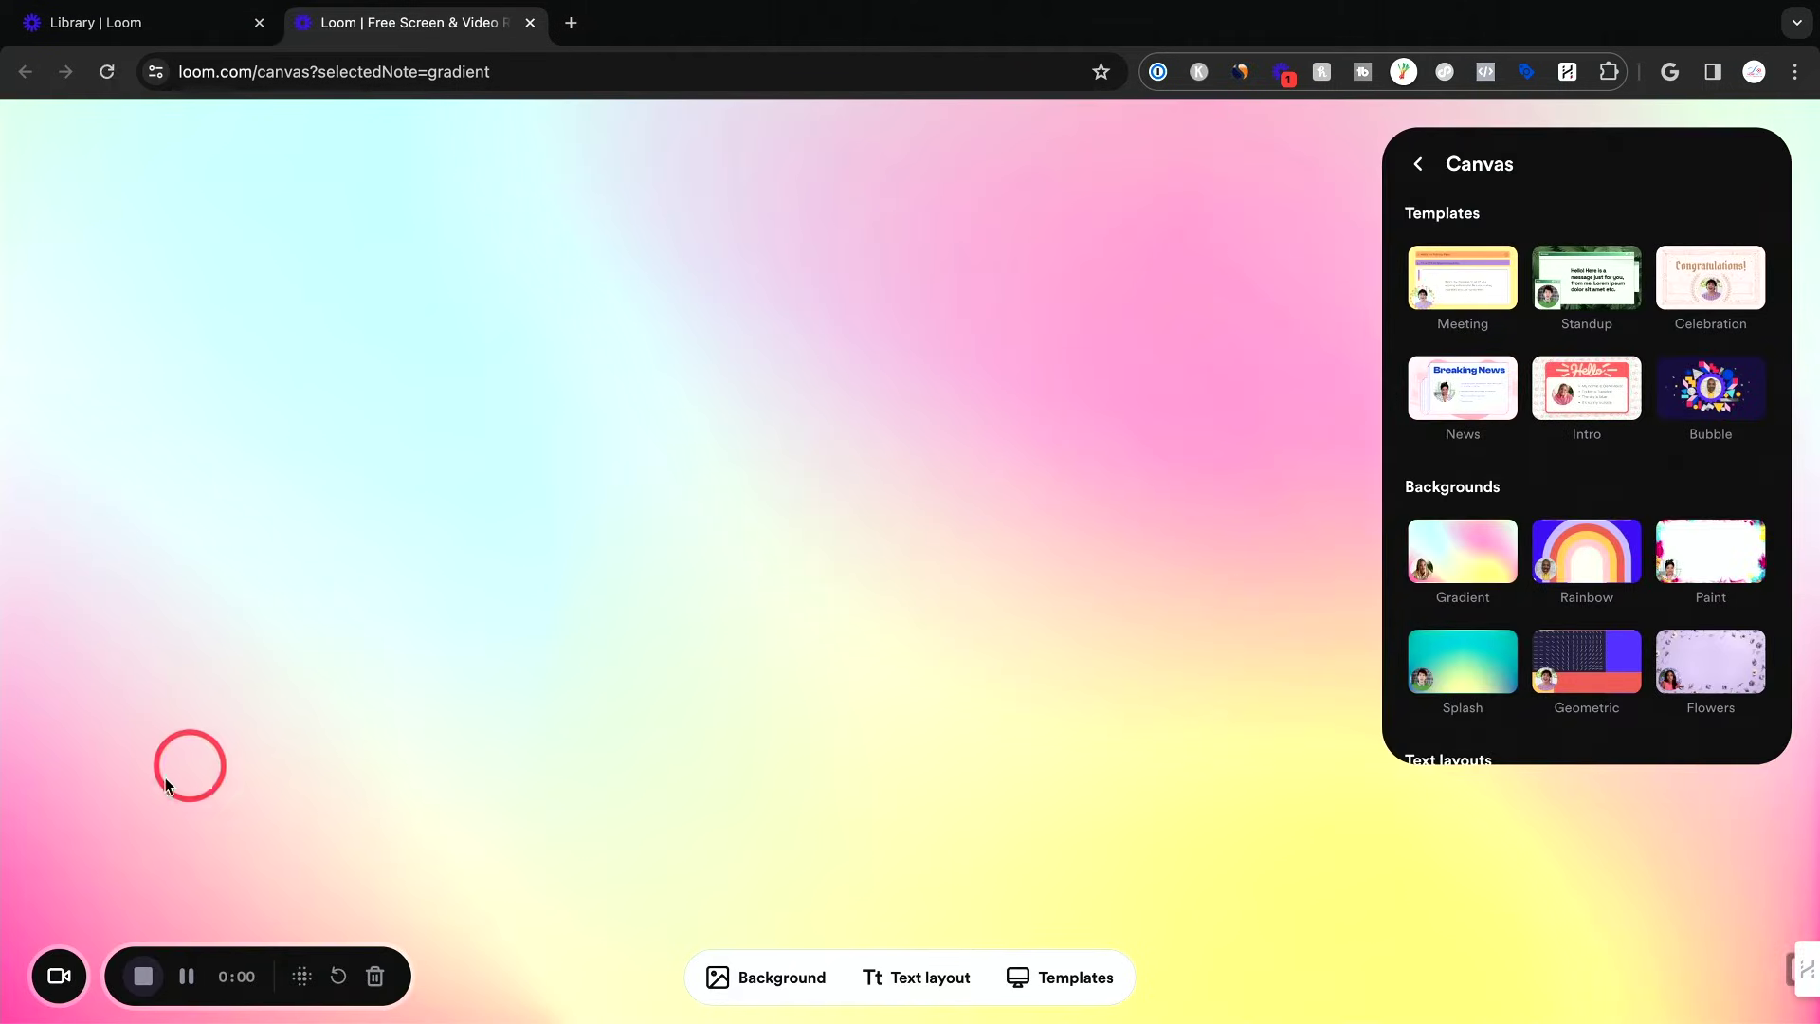
Switch the camera source to the Avatar instead of a real camera
{"action": "left_click", "coordinate": [59, 975]}
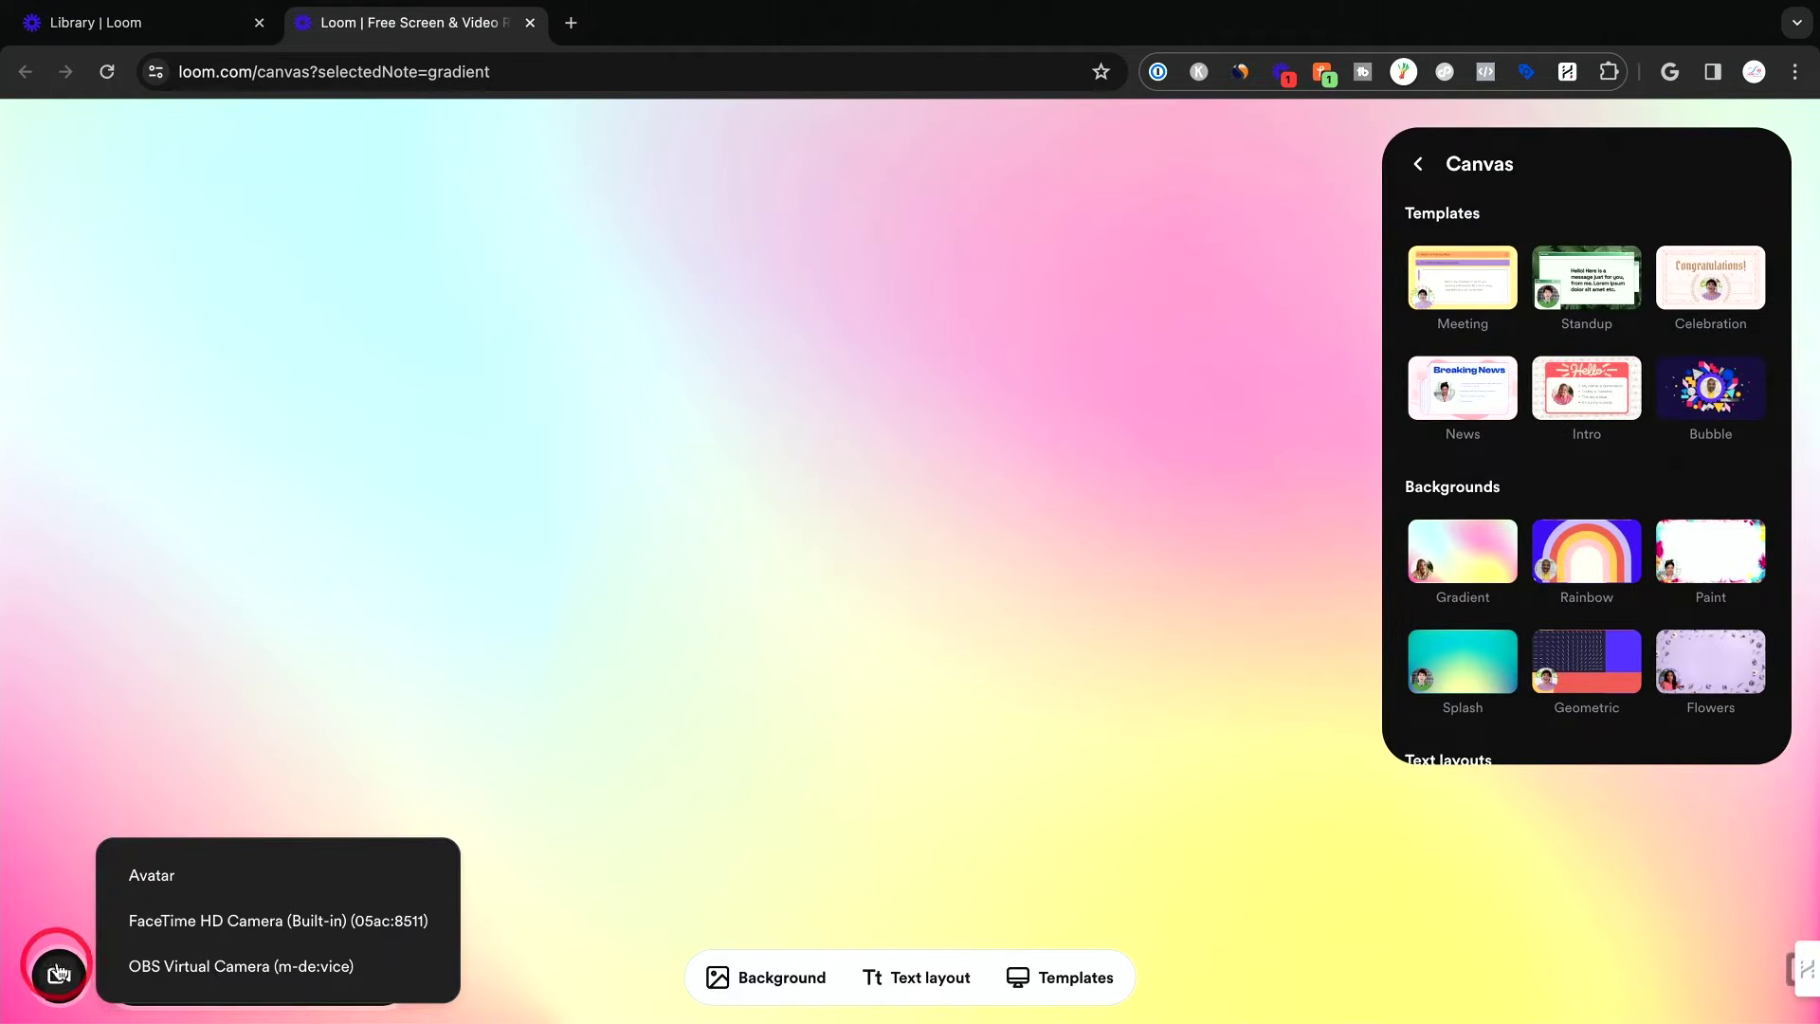
{"action": "left_click", "coordinate": [144, 877]}
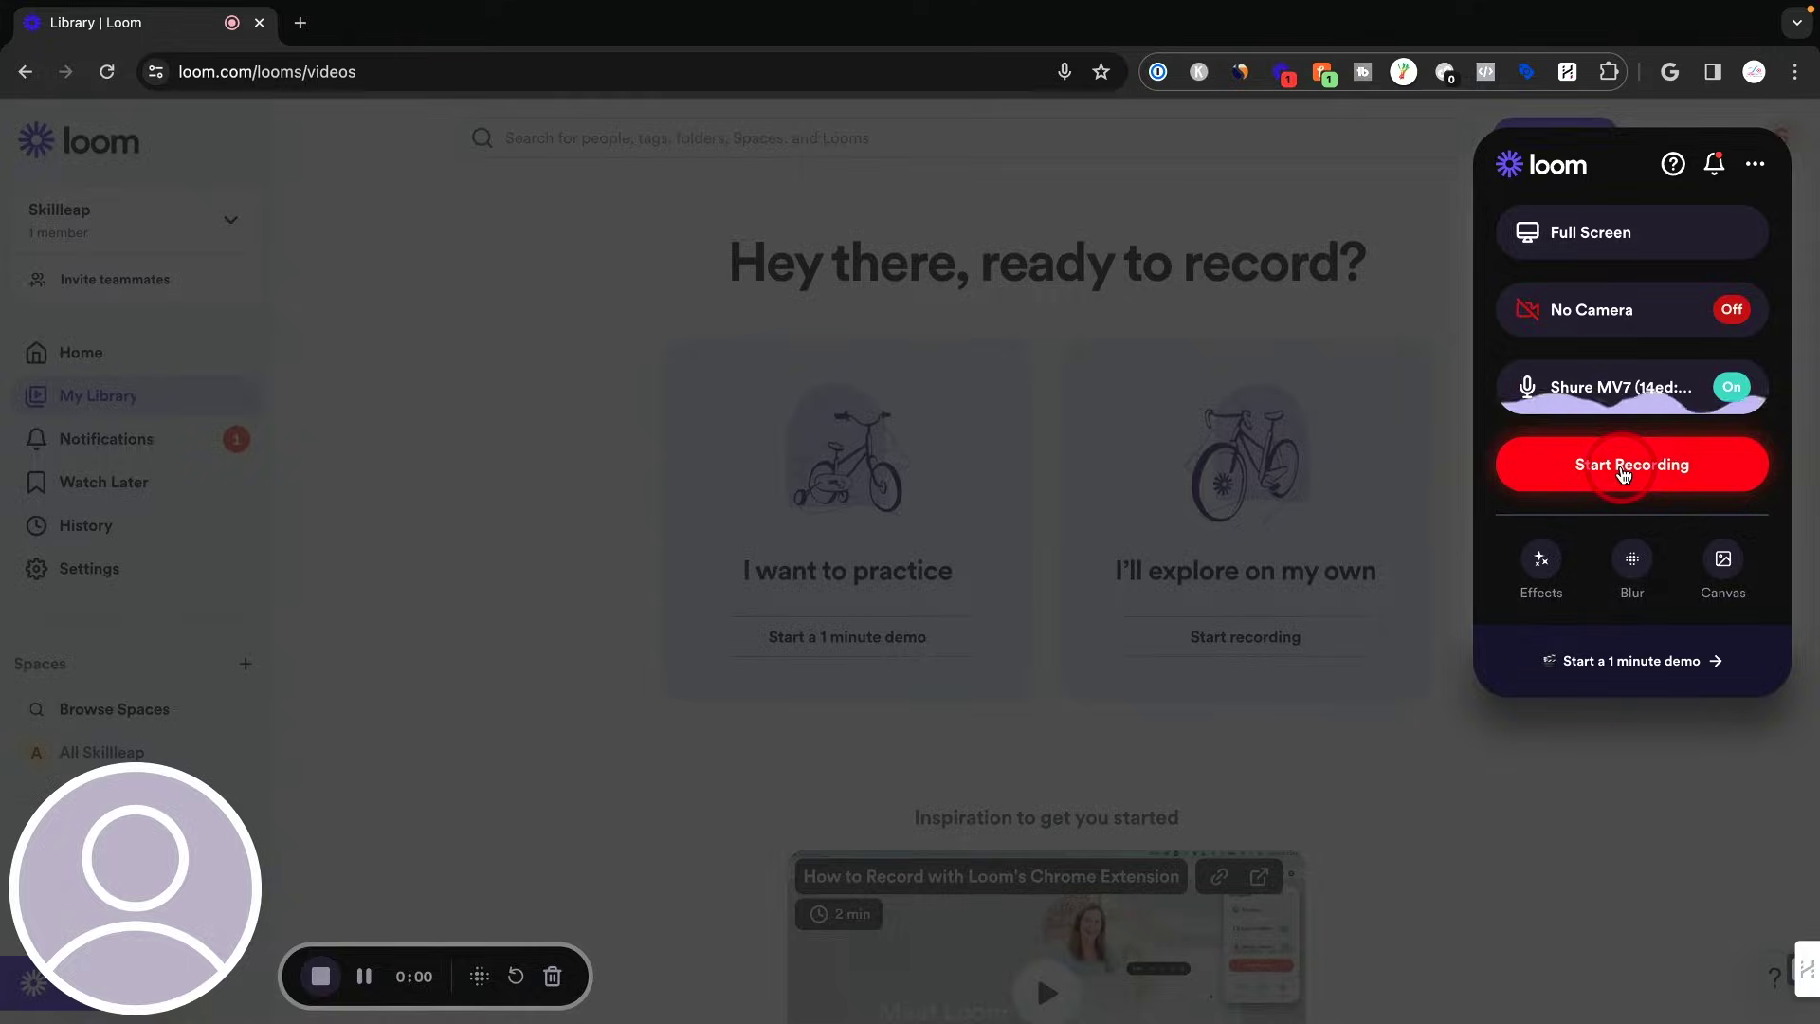
Start recording the shared window and open the full Complete AI Courses list on Skill Leap
{"action": "left_click", "coordinate": [1624, 474]}
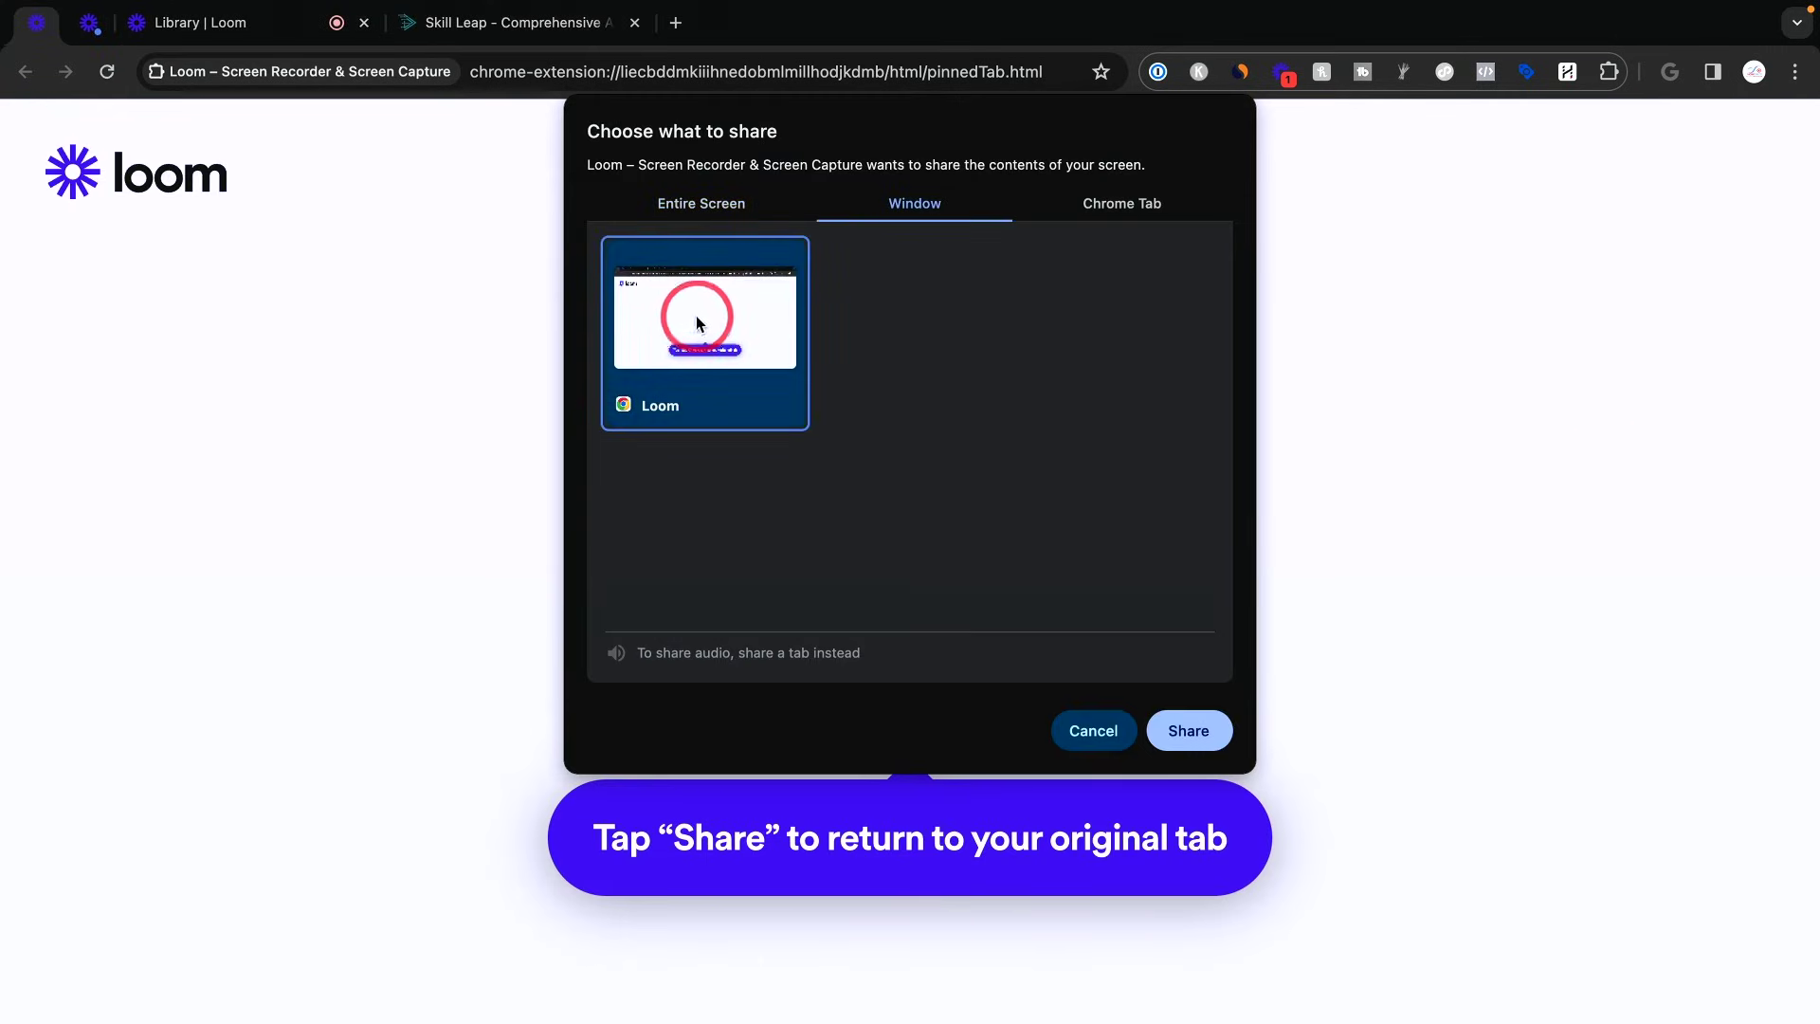
{"action": "left_click", "coordinate": [1189, 731]}
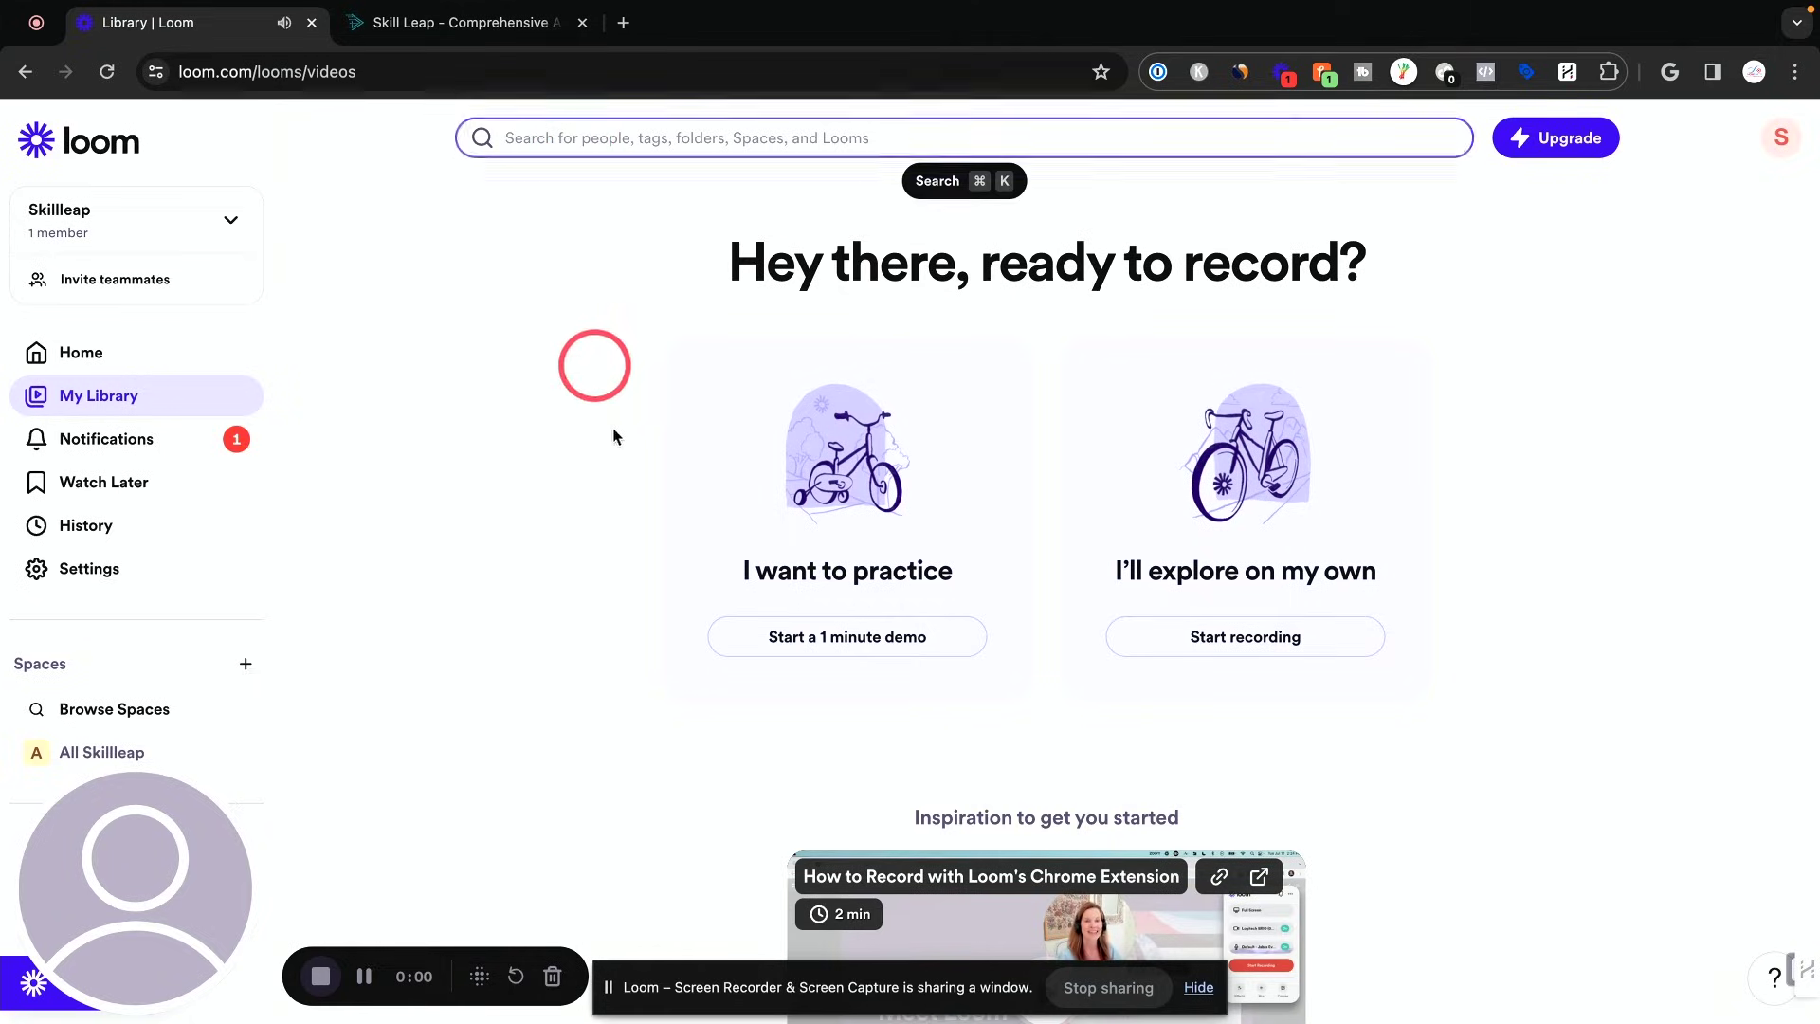
{"action": "left_click", "coordinate": [455, 37]}
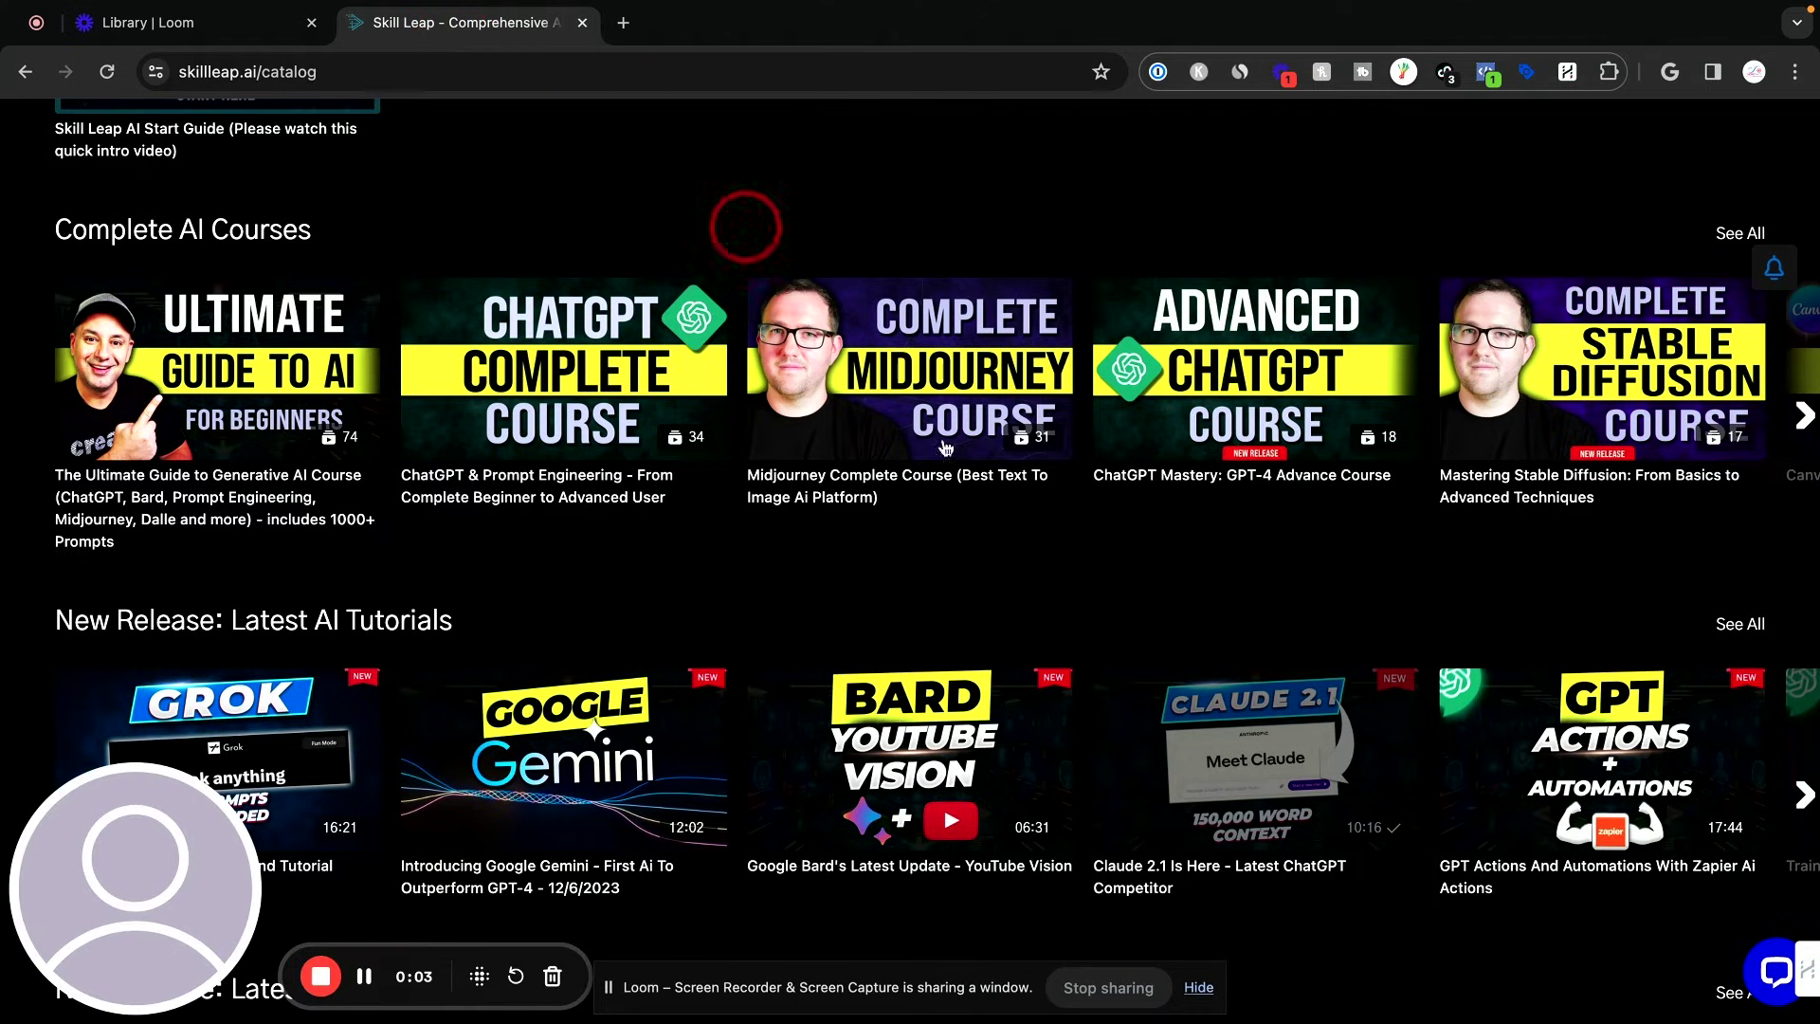
{"action": "scroll", "coordinate": [1072, 614], "scroll_direction": "down", "scroll_amount": 1}
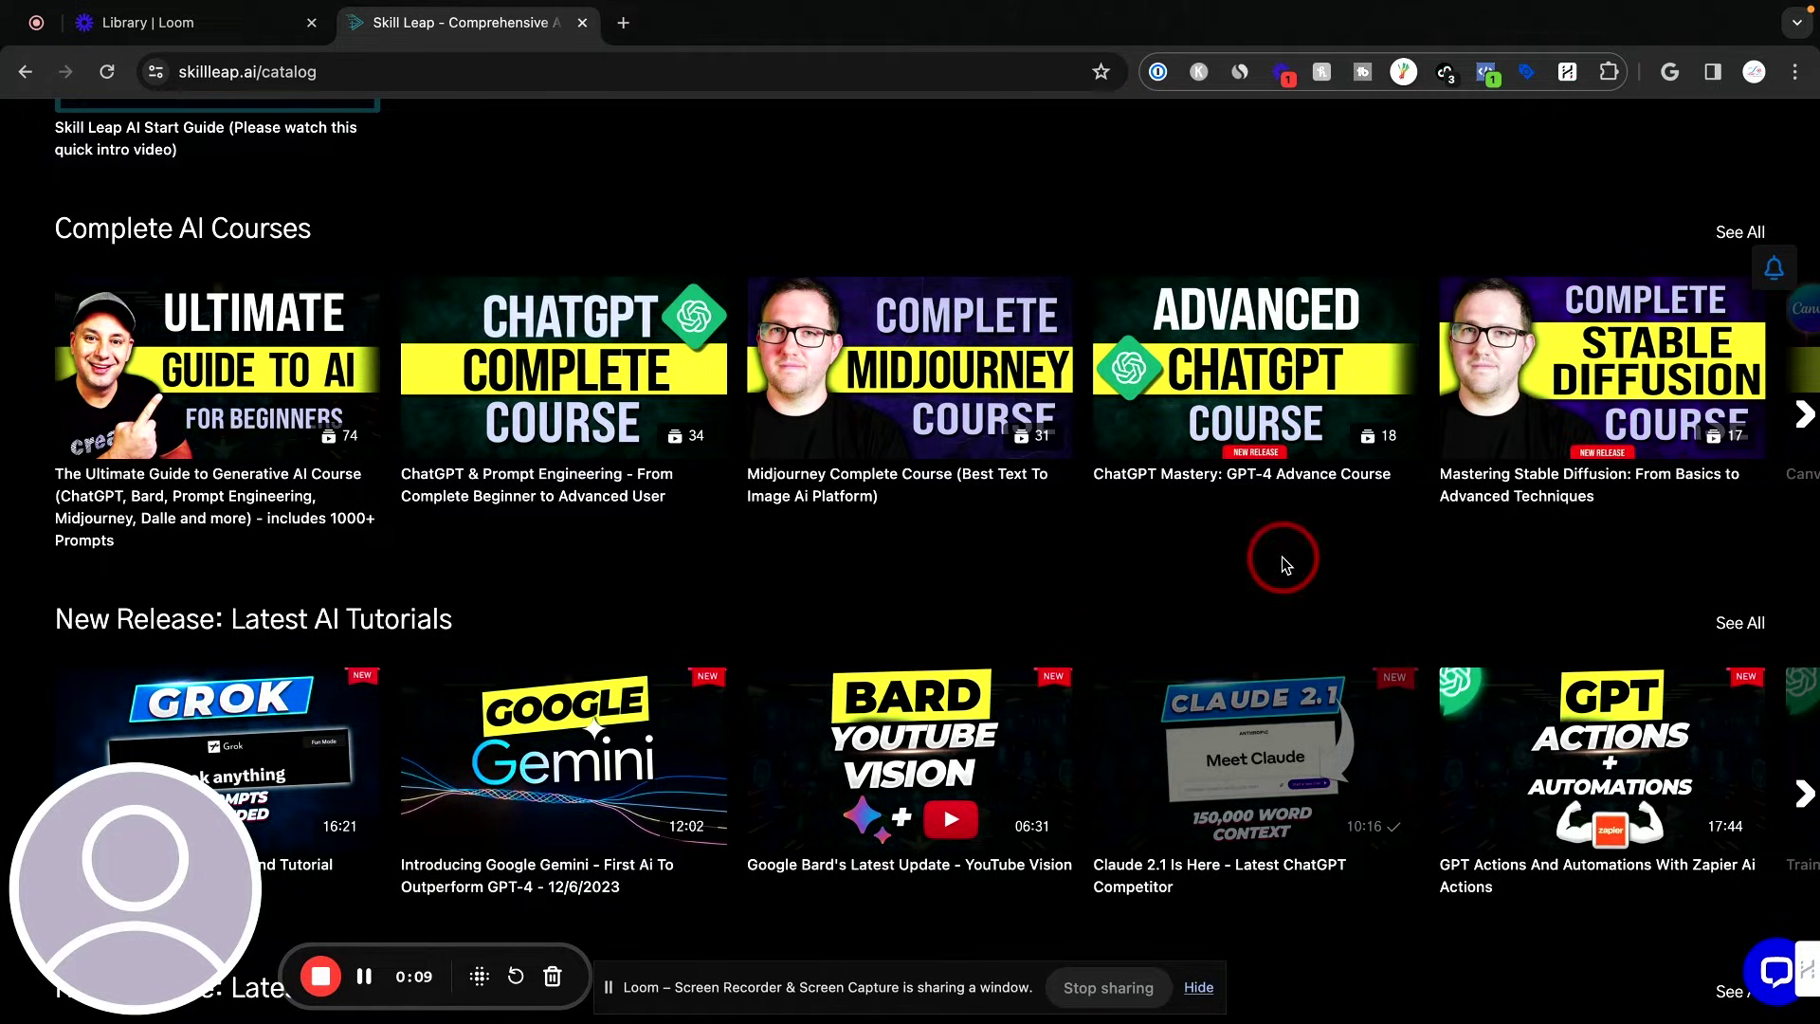
{"action": "left_click", "coordinate": [1725, 239]}
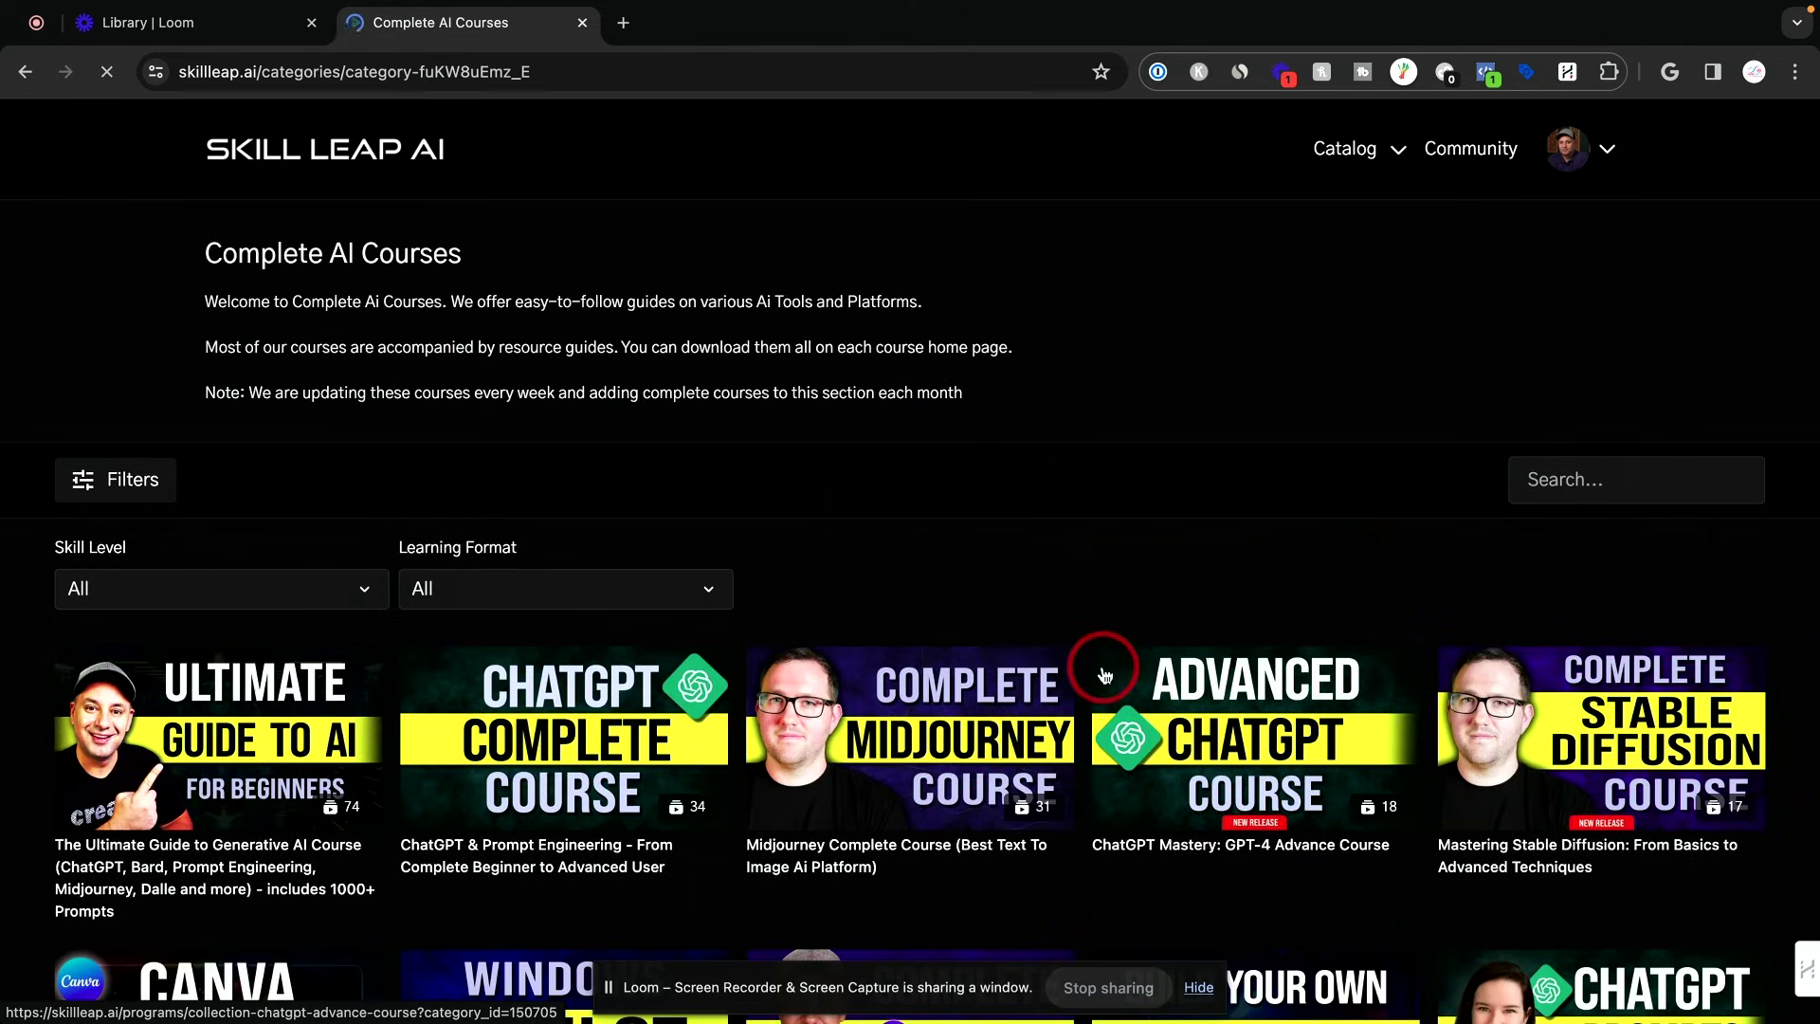
{"action": "scroll", "coordinate": [1100, 645], "scroll_direction": "down", "scroll_amount": 5}
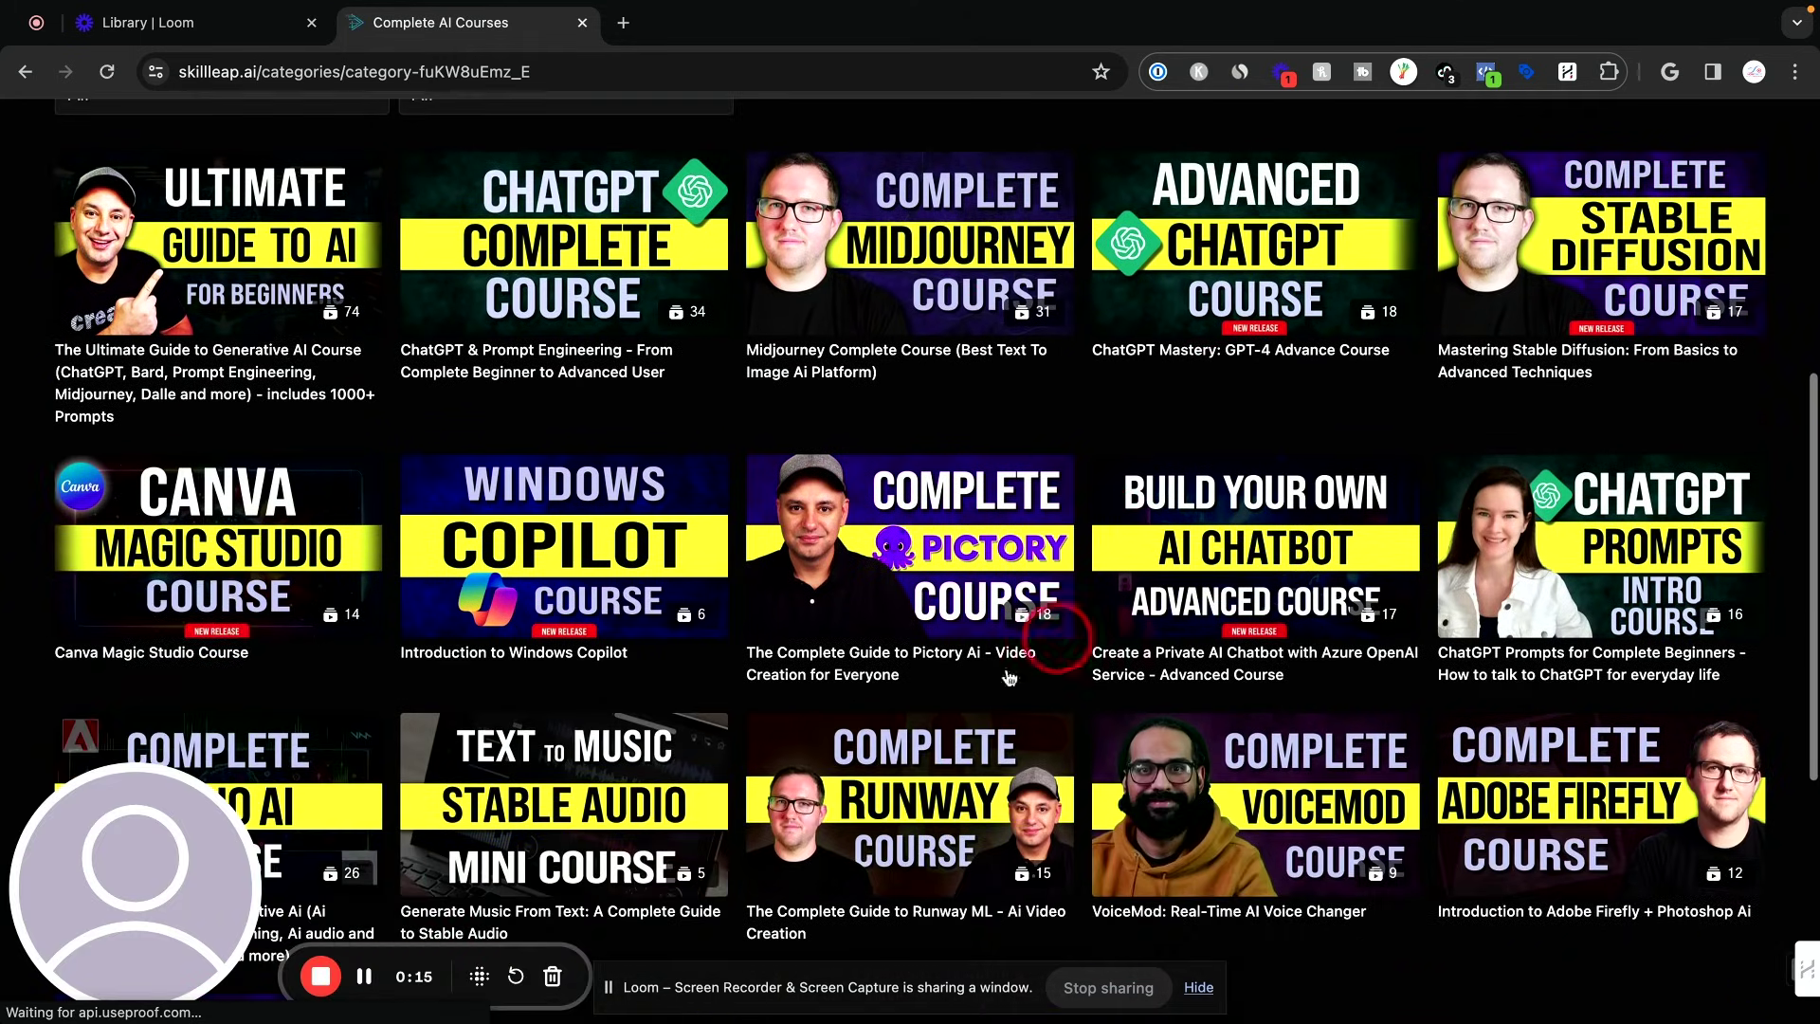
Blur the Pictory course title, resume recording, and finish the 31-second video
{"action": "left_click", "coordinate": [418, 982]}
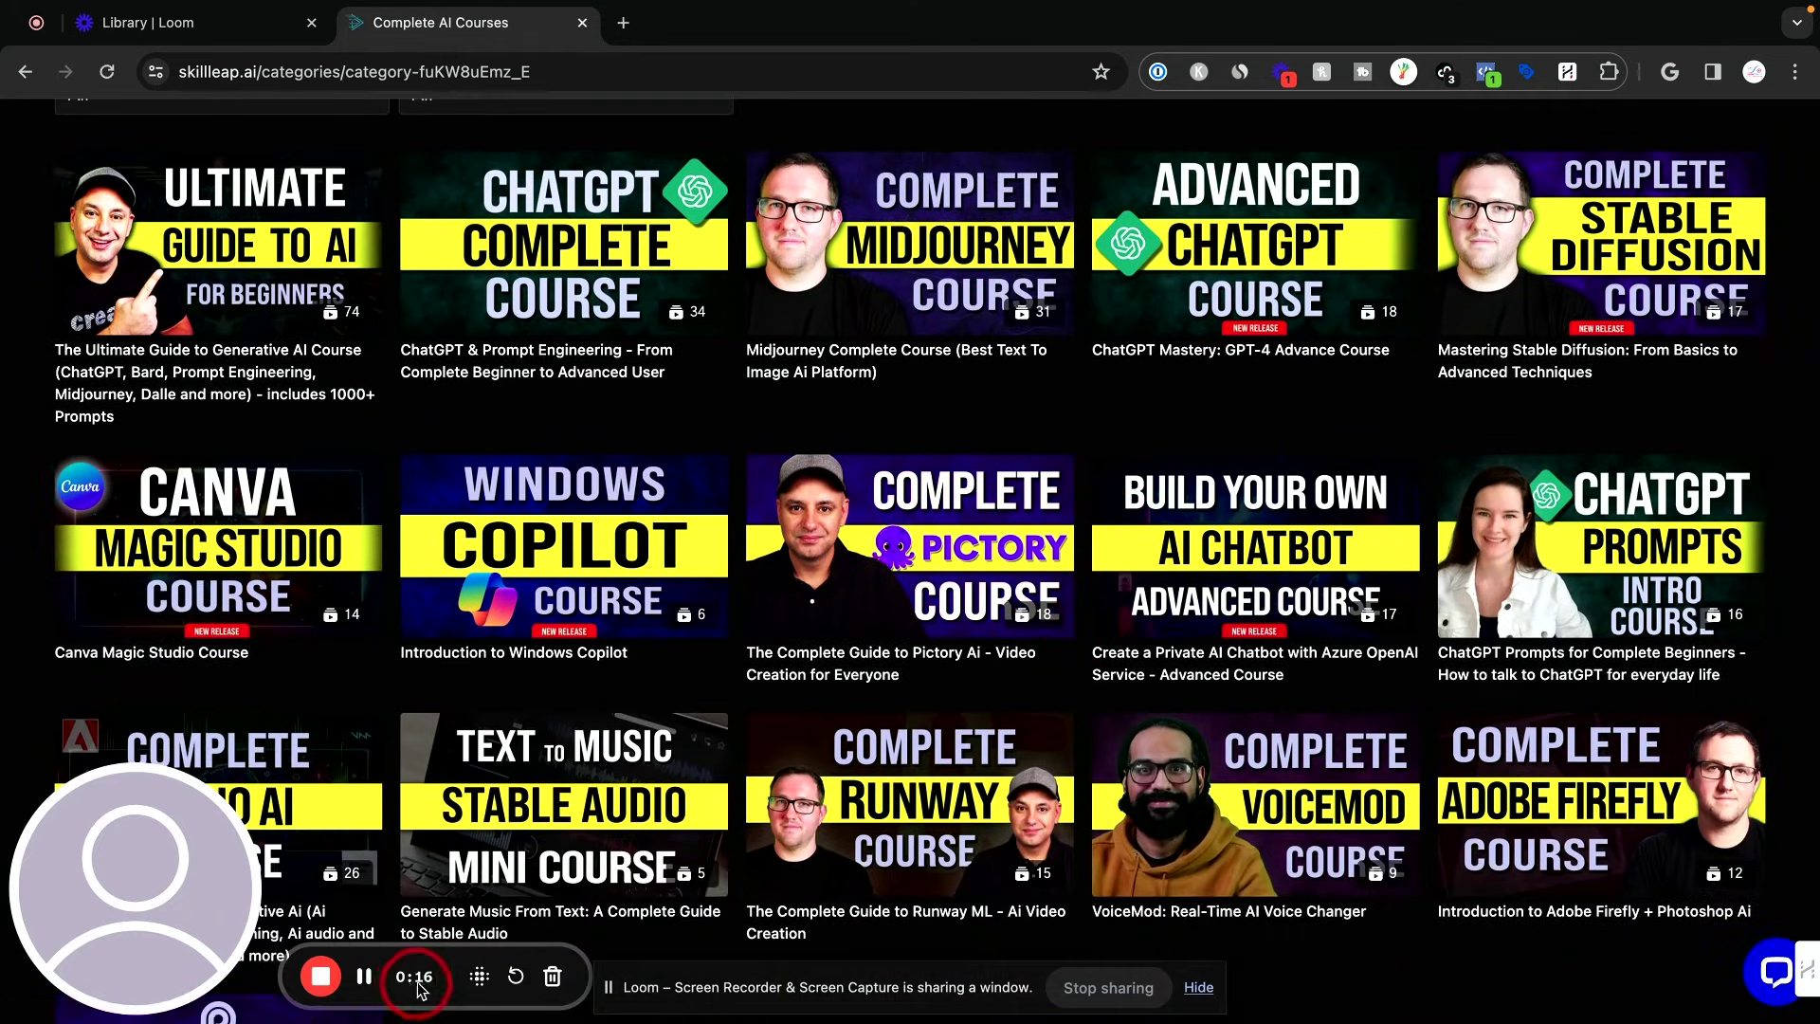
{"action": "left_click", "coordinate": [481, 978]}
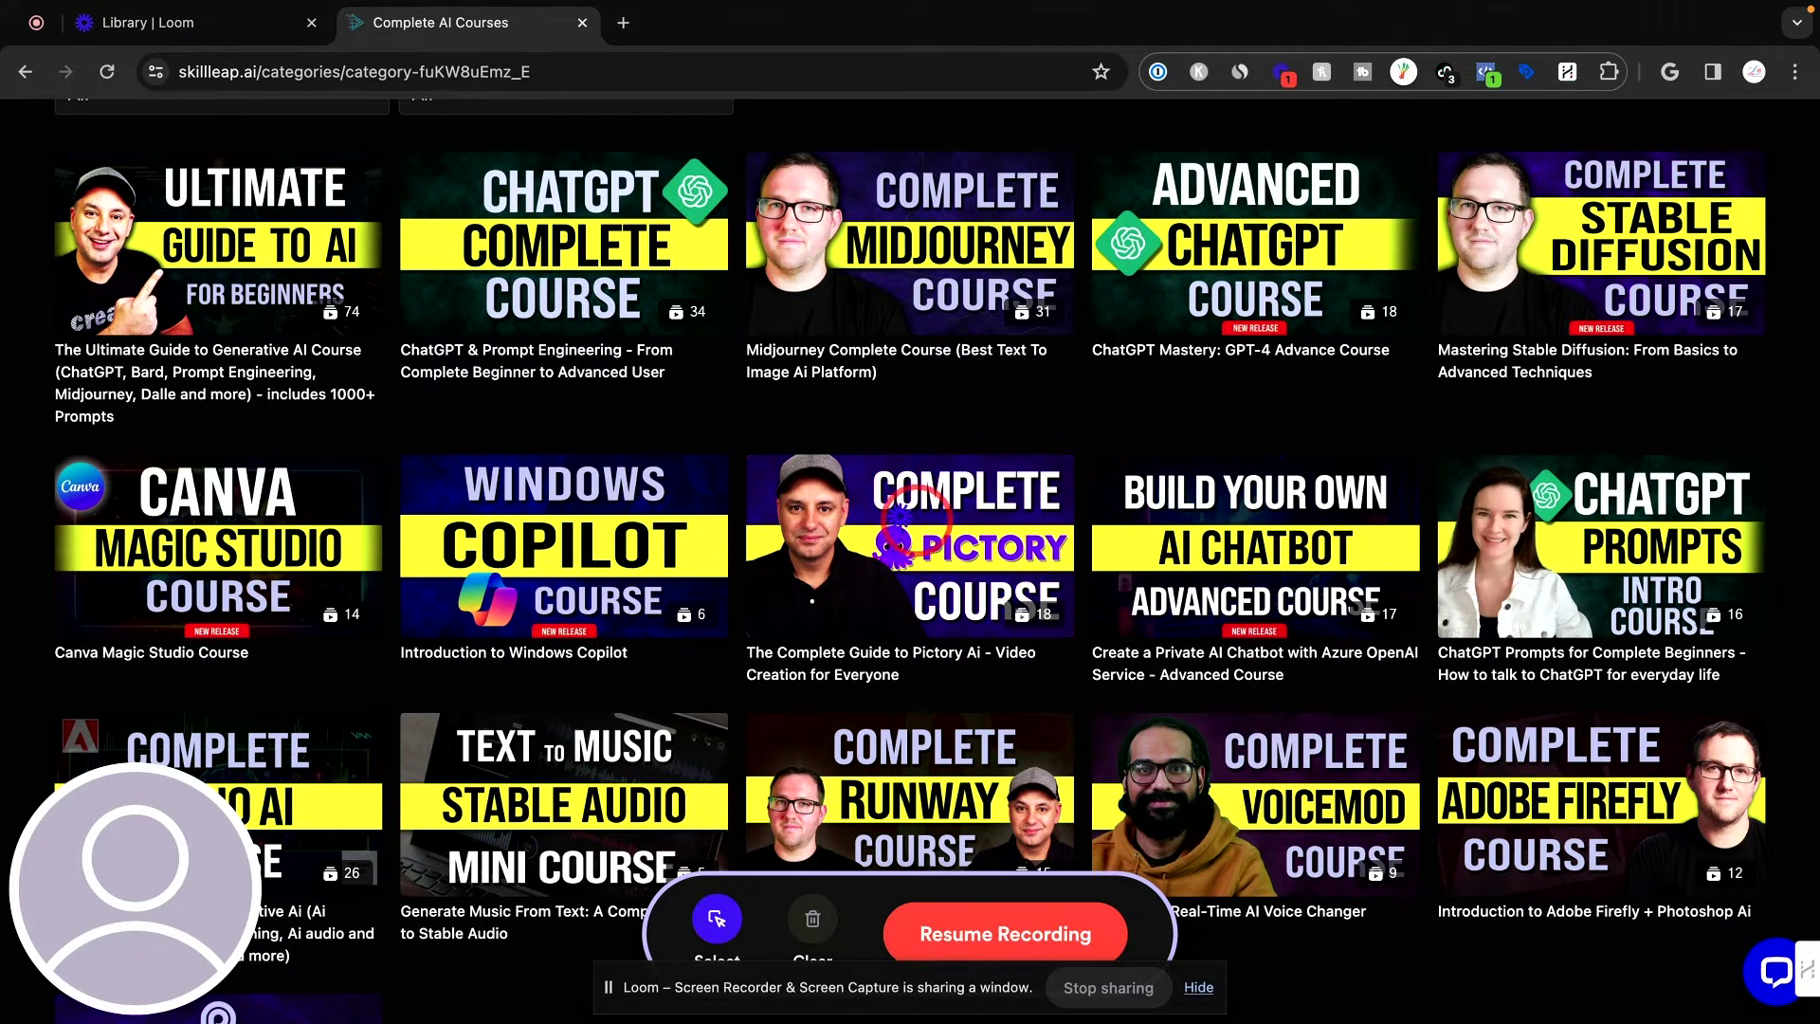
{"action": "left_click", "coordinate": [857, 661]}
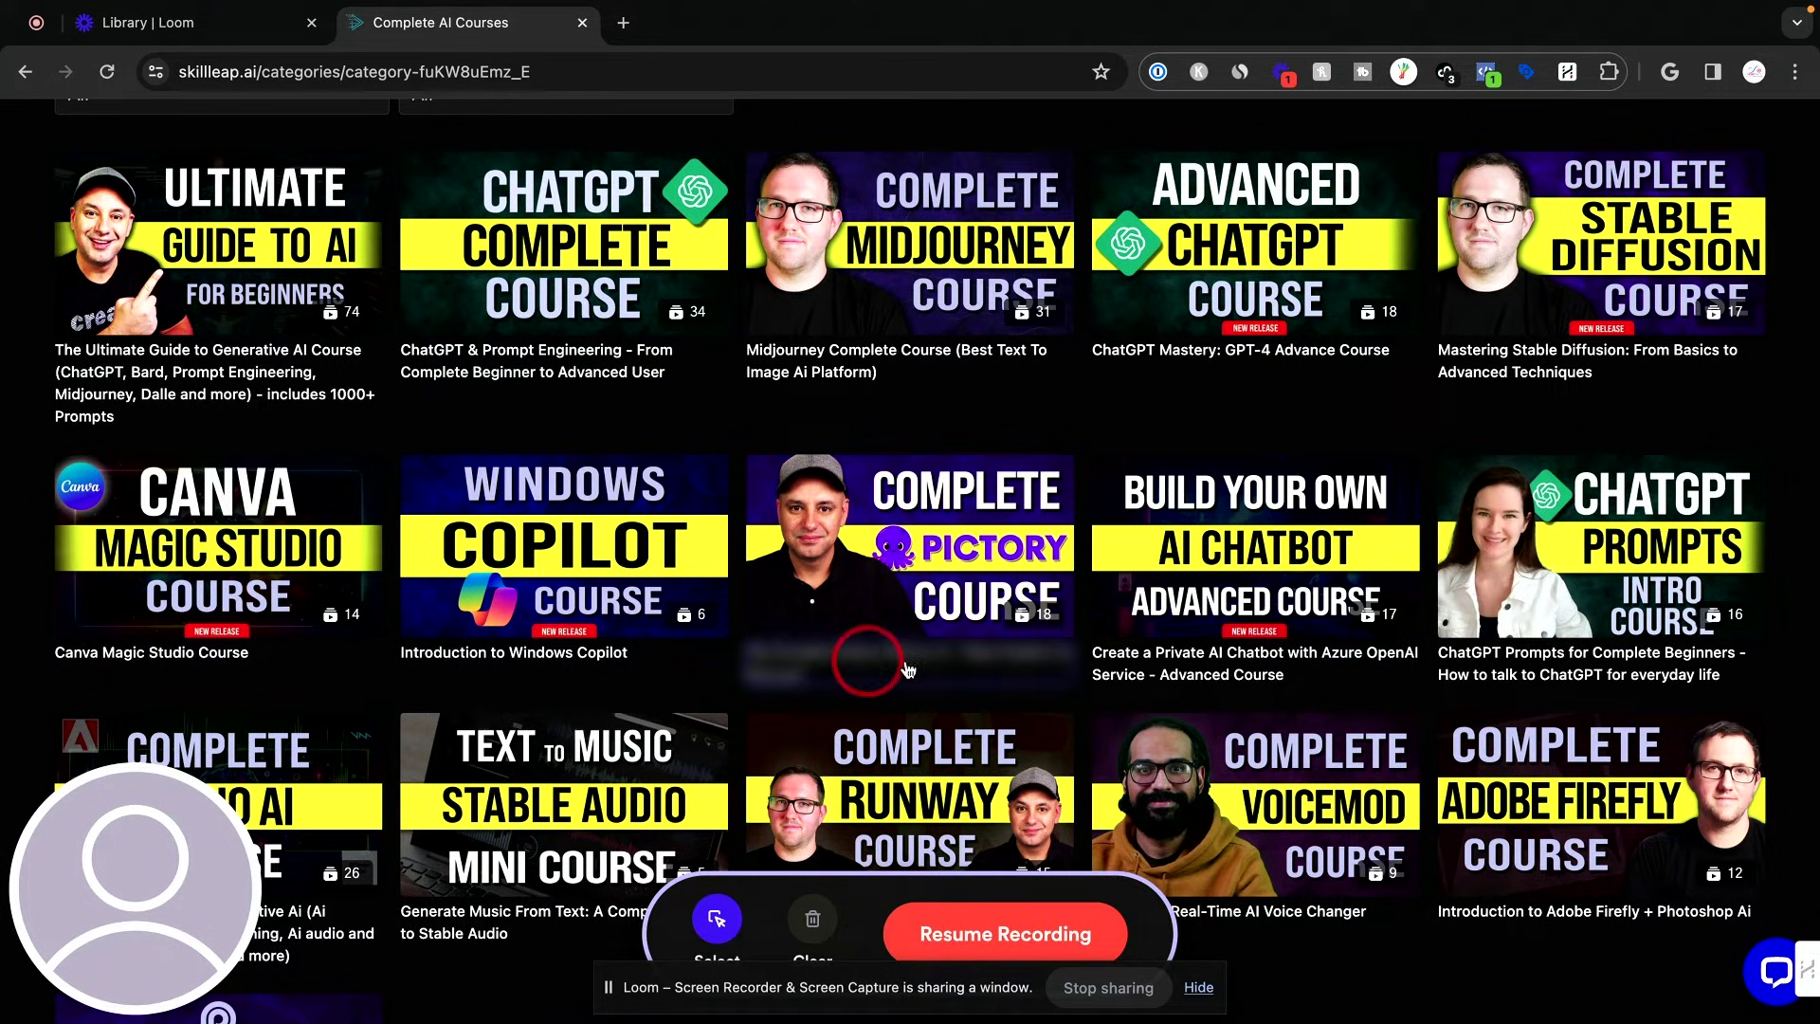
{"action": "left_click", "coordinate": [998, 936]}
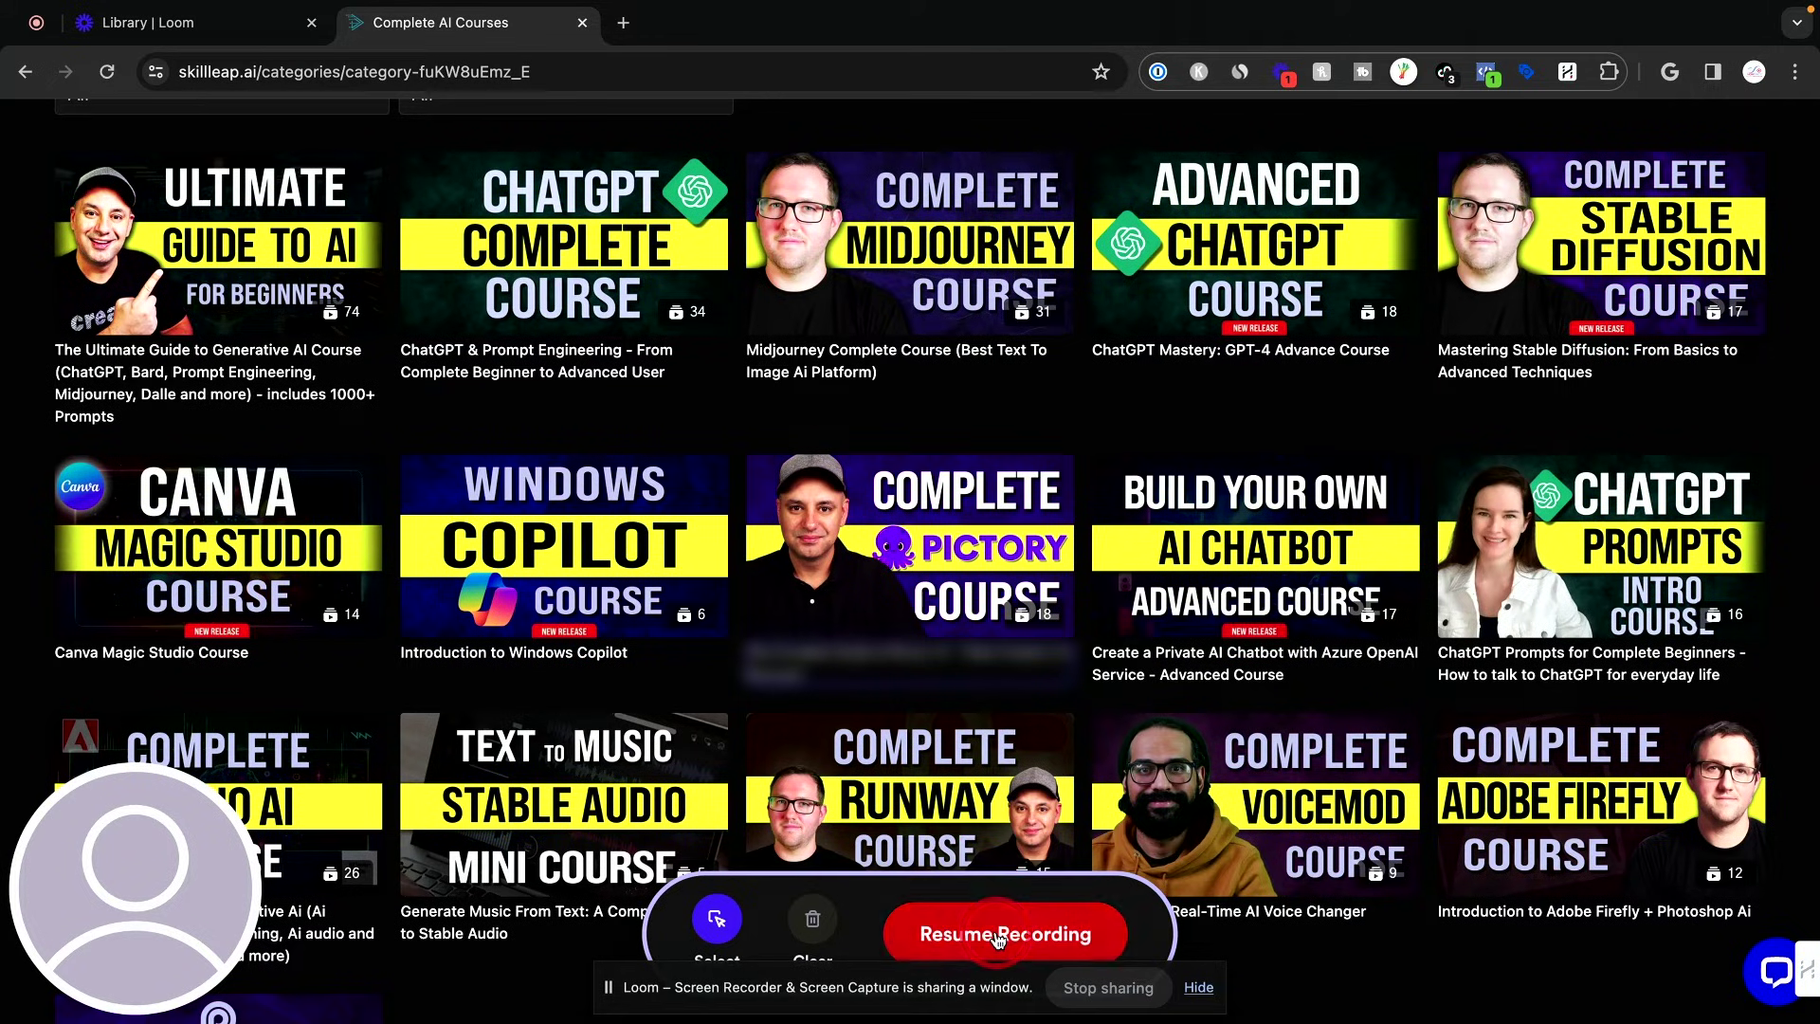
{"action": "left_click", "coordinate": [858, 647]}
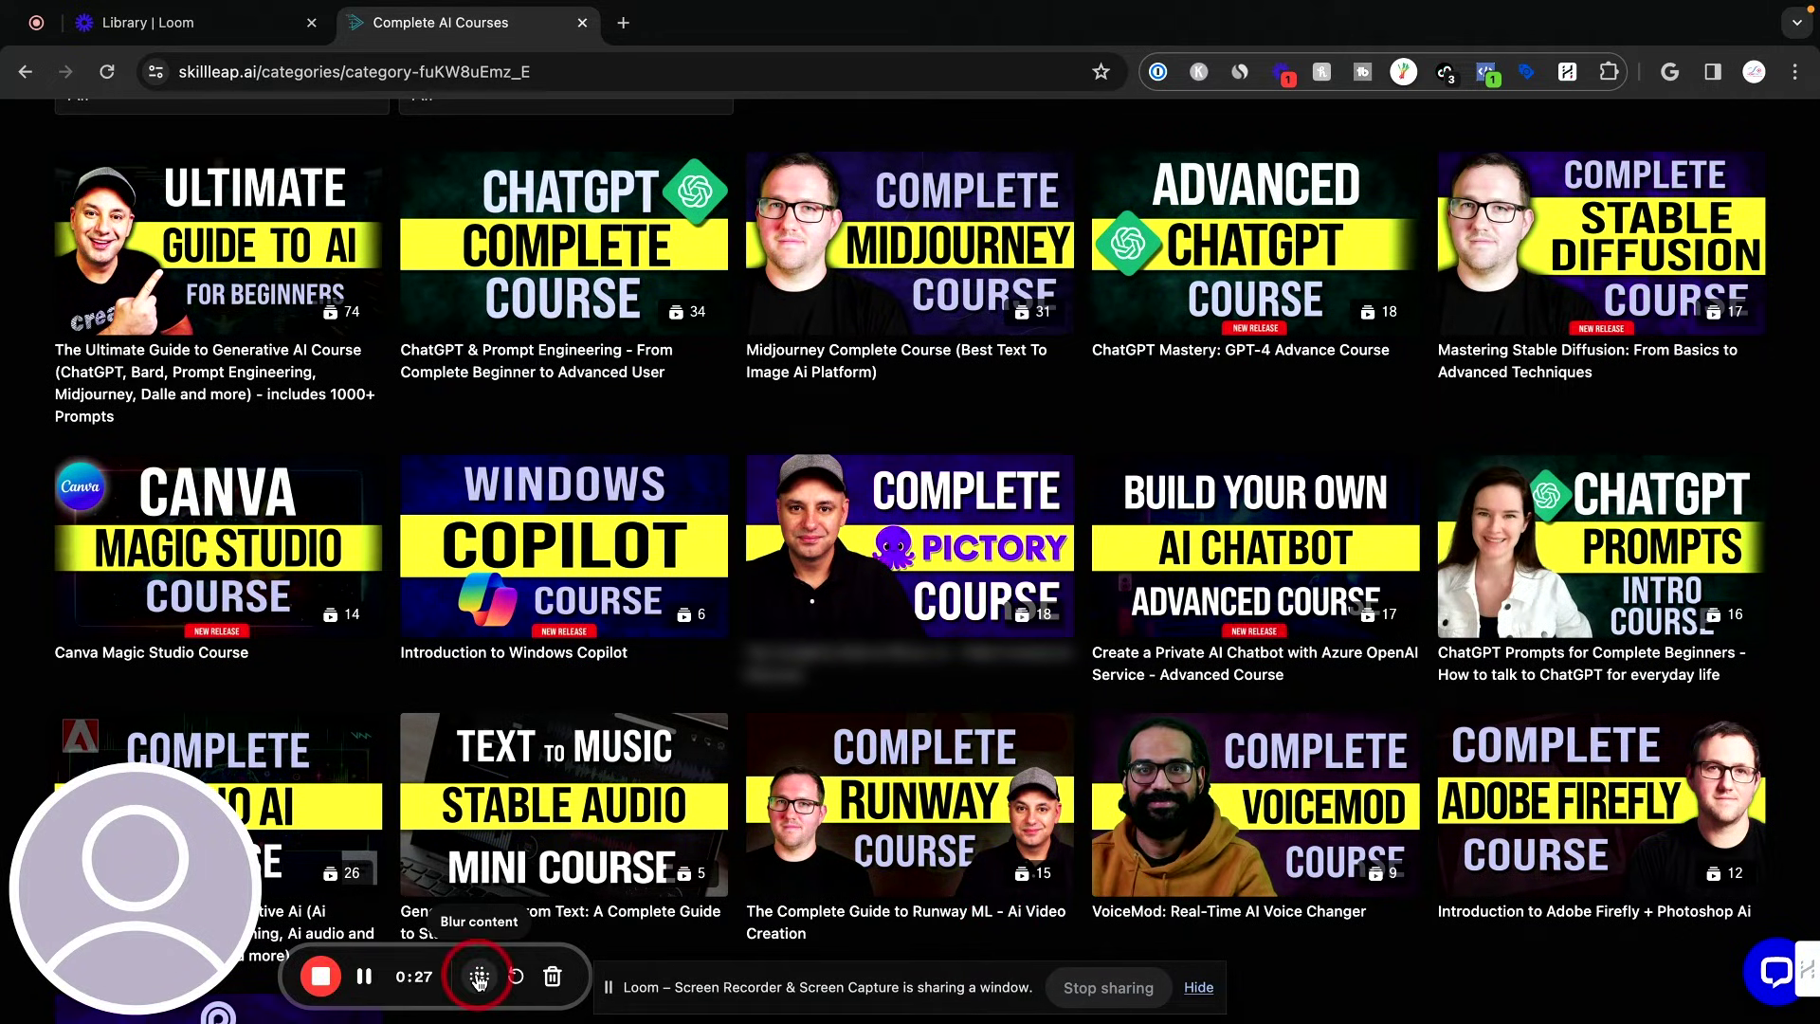
{"action": "left_click", "coordinate": [322, 981]}
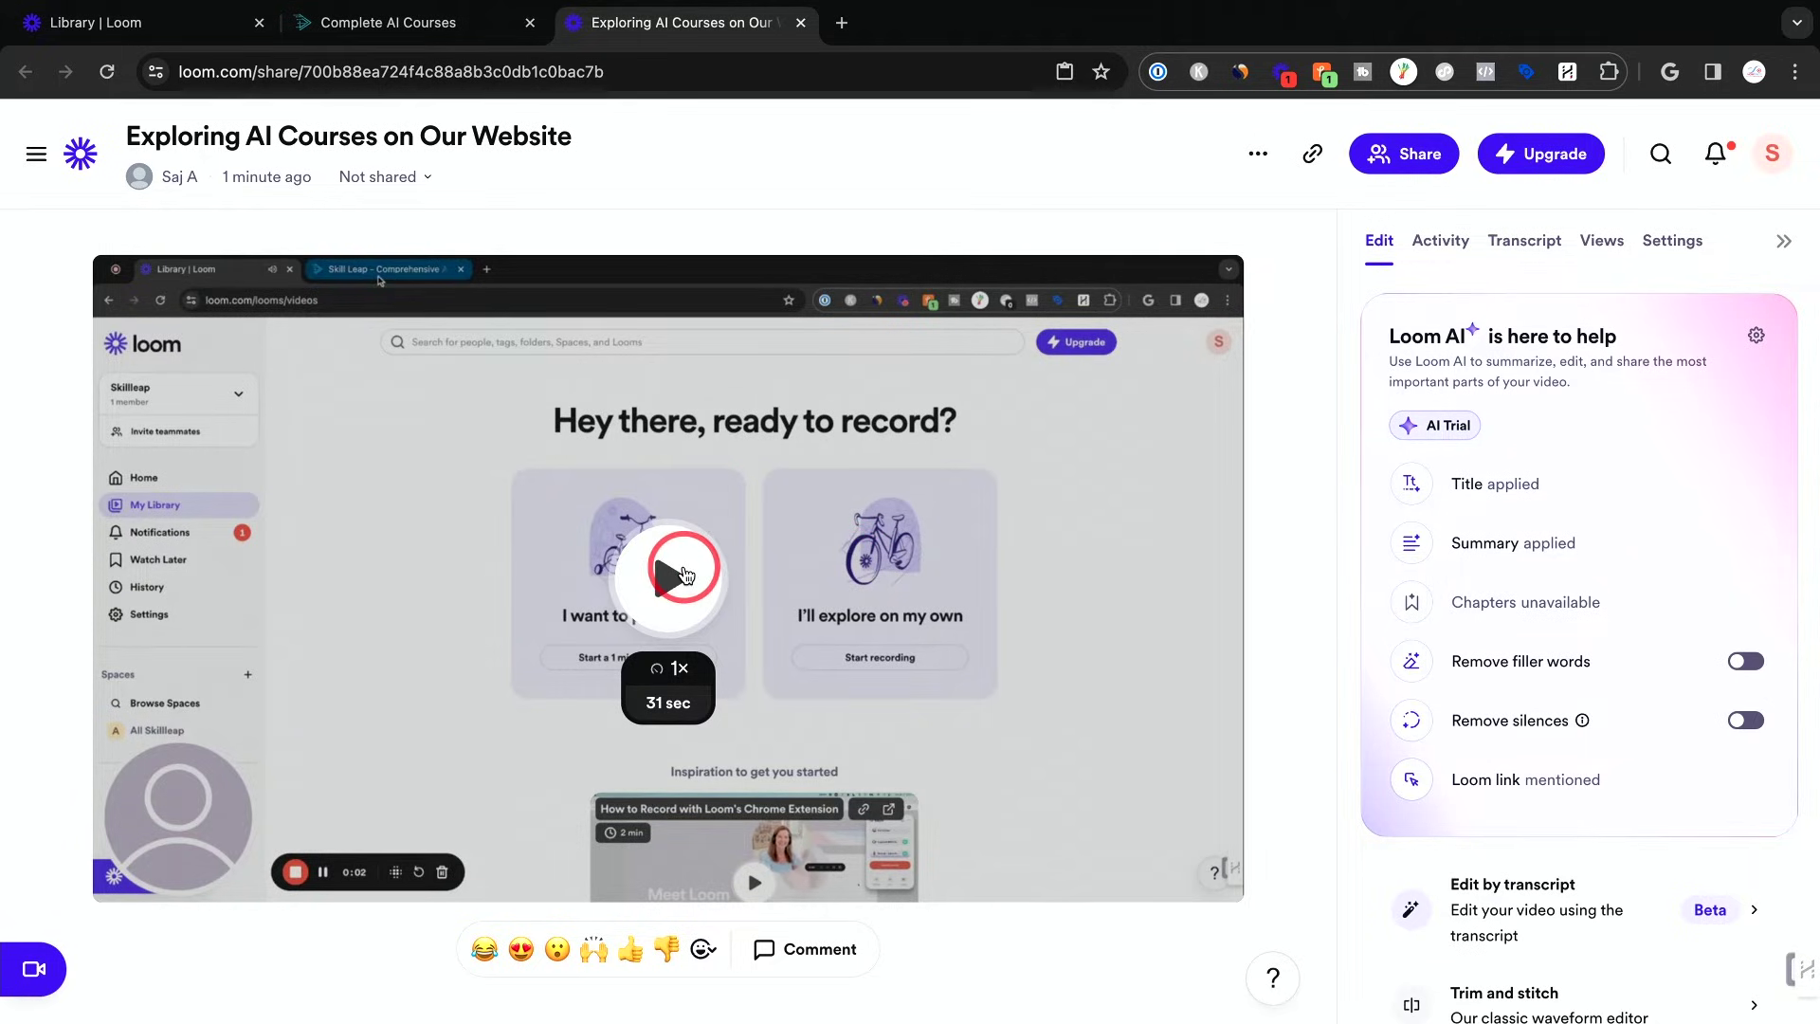
Play 'Exploring AI Courses on Our Website' and pause it at 0:26 of 0:32
{"action": "left_click", "coordinate": [682, 575]}
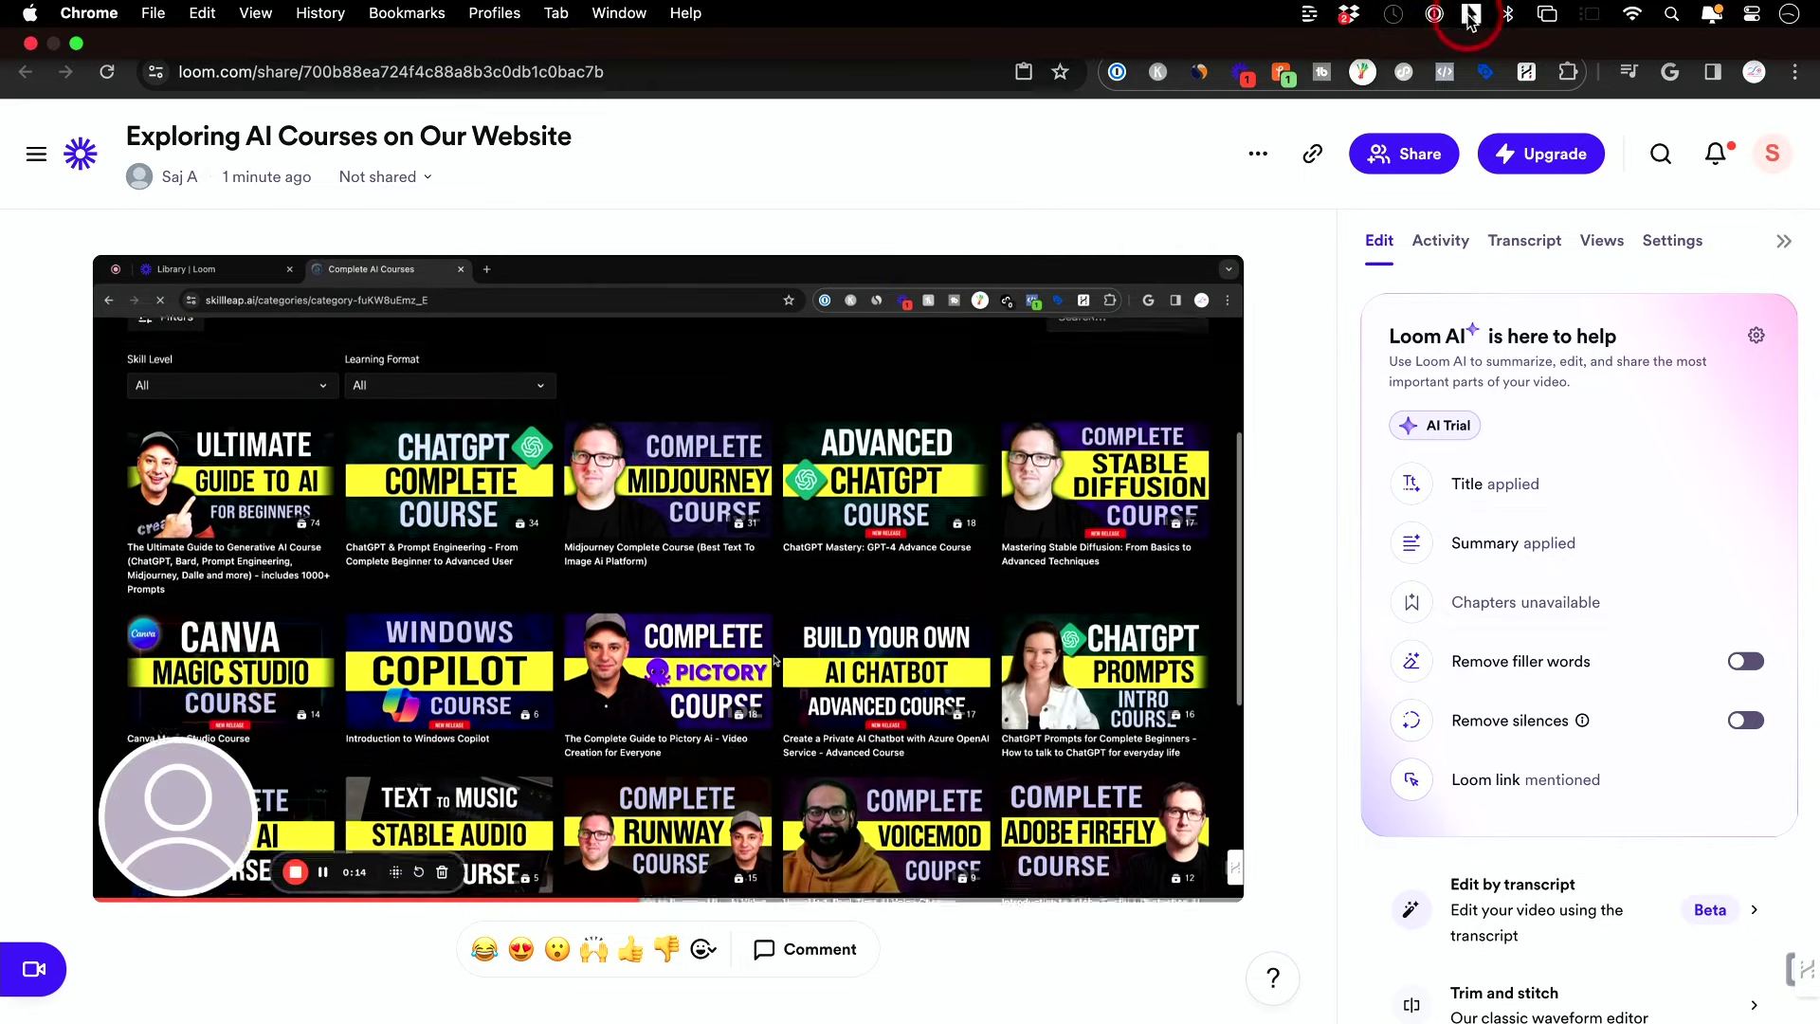
{"action": "left_click", "coordinate": [1471, 14]}
{"action": "left_click", "coordinate": [1266, 426]}
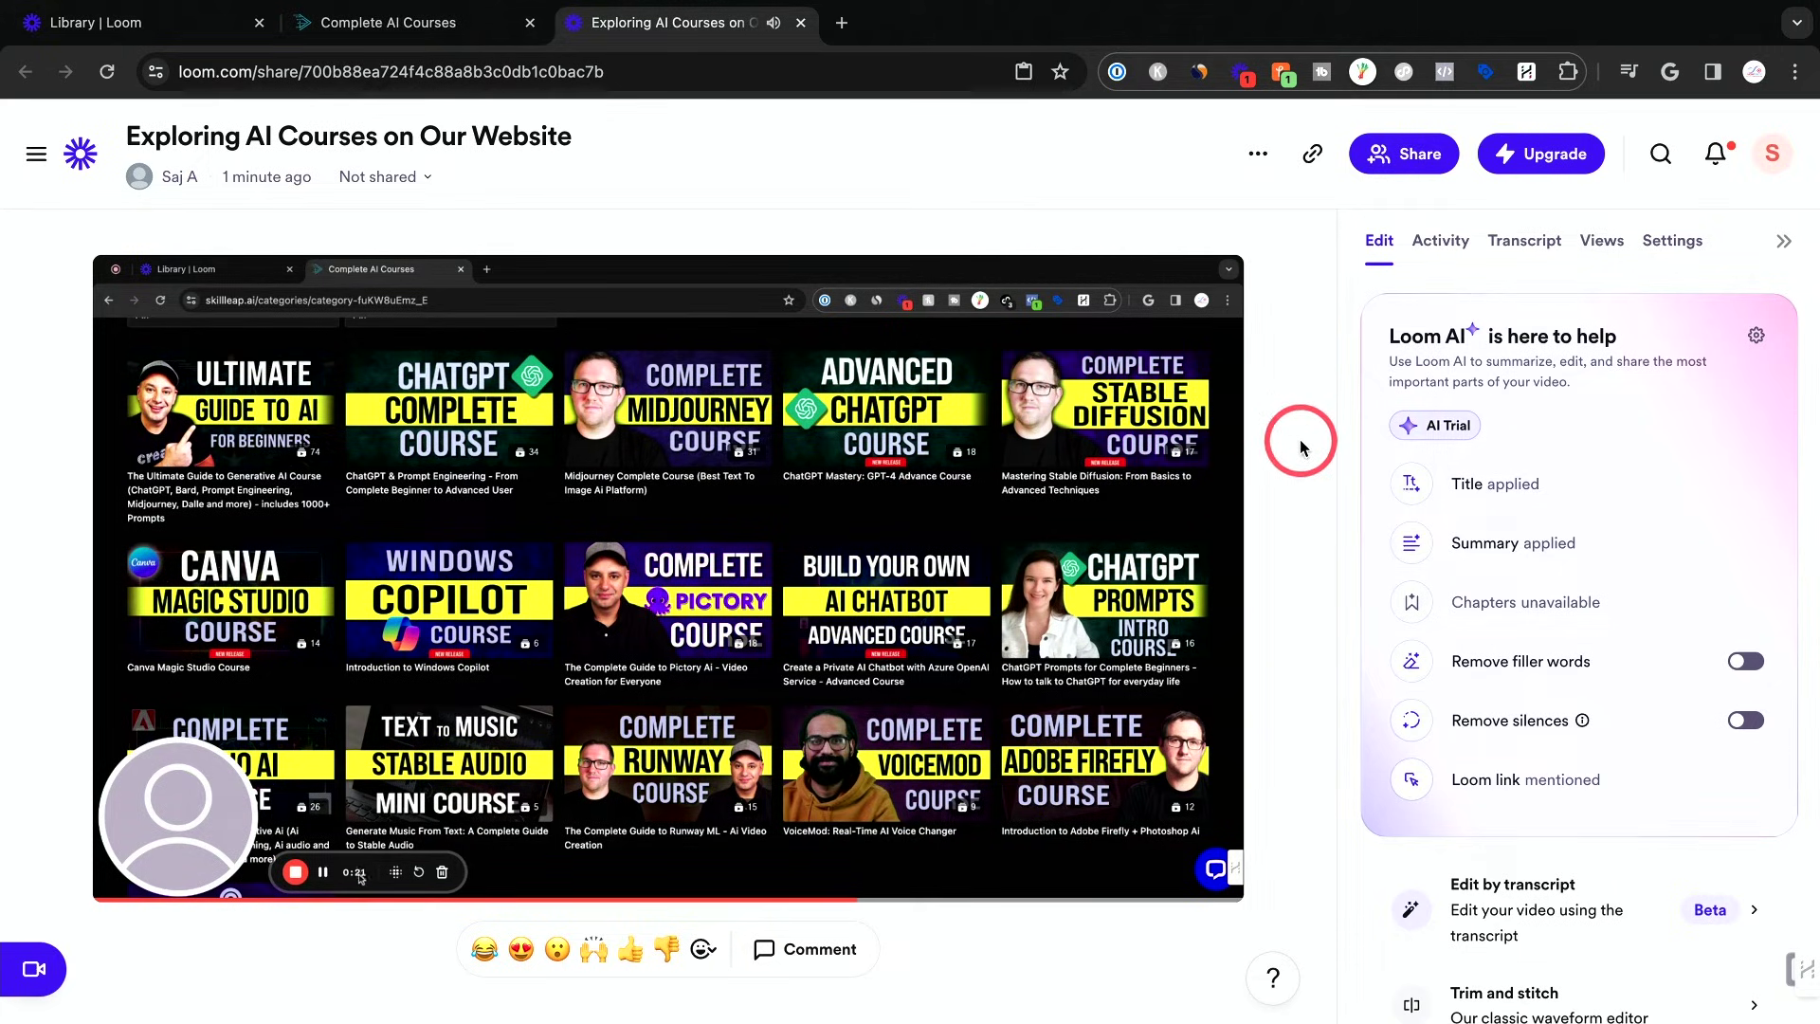
{"action": "left_click", "coordinate": [842, 464]}
{"action": "scroll", "coordinate": [842, 464], "scroll_direction": "down", "scroll_amount": 3}
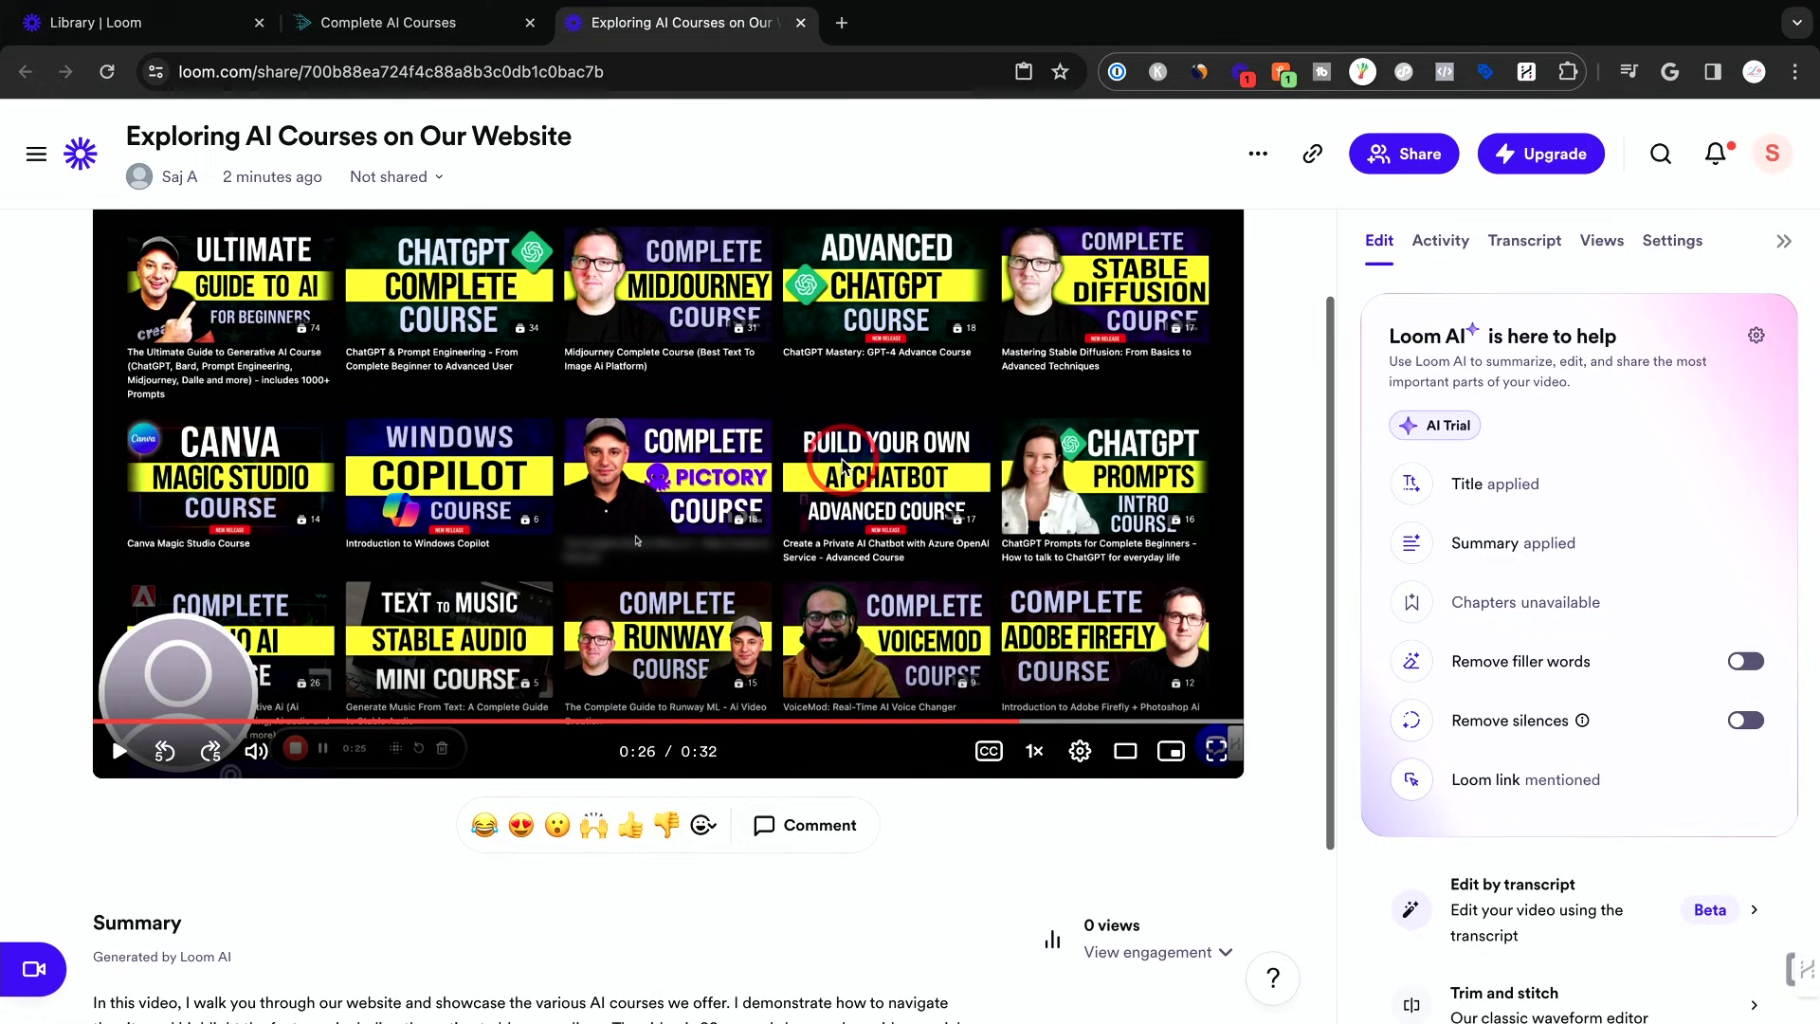
Review the AI-generated title details, the transcript and the AI summary in the side panel
{"action": "scroll", "coordinate": [907, 461], "scroll_direction": "up", "scroll_amount": 1}
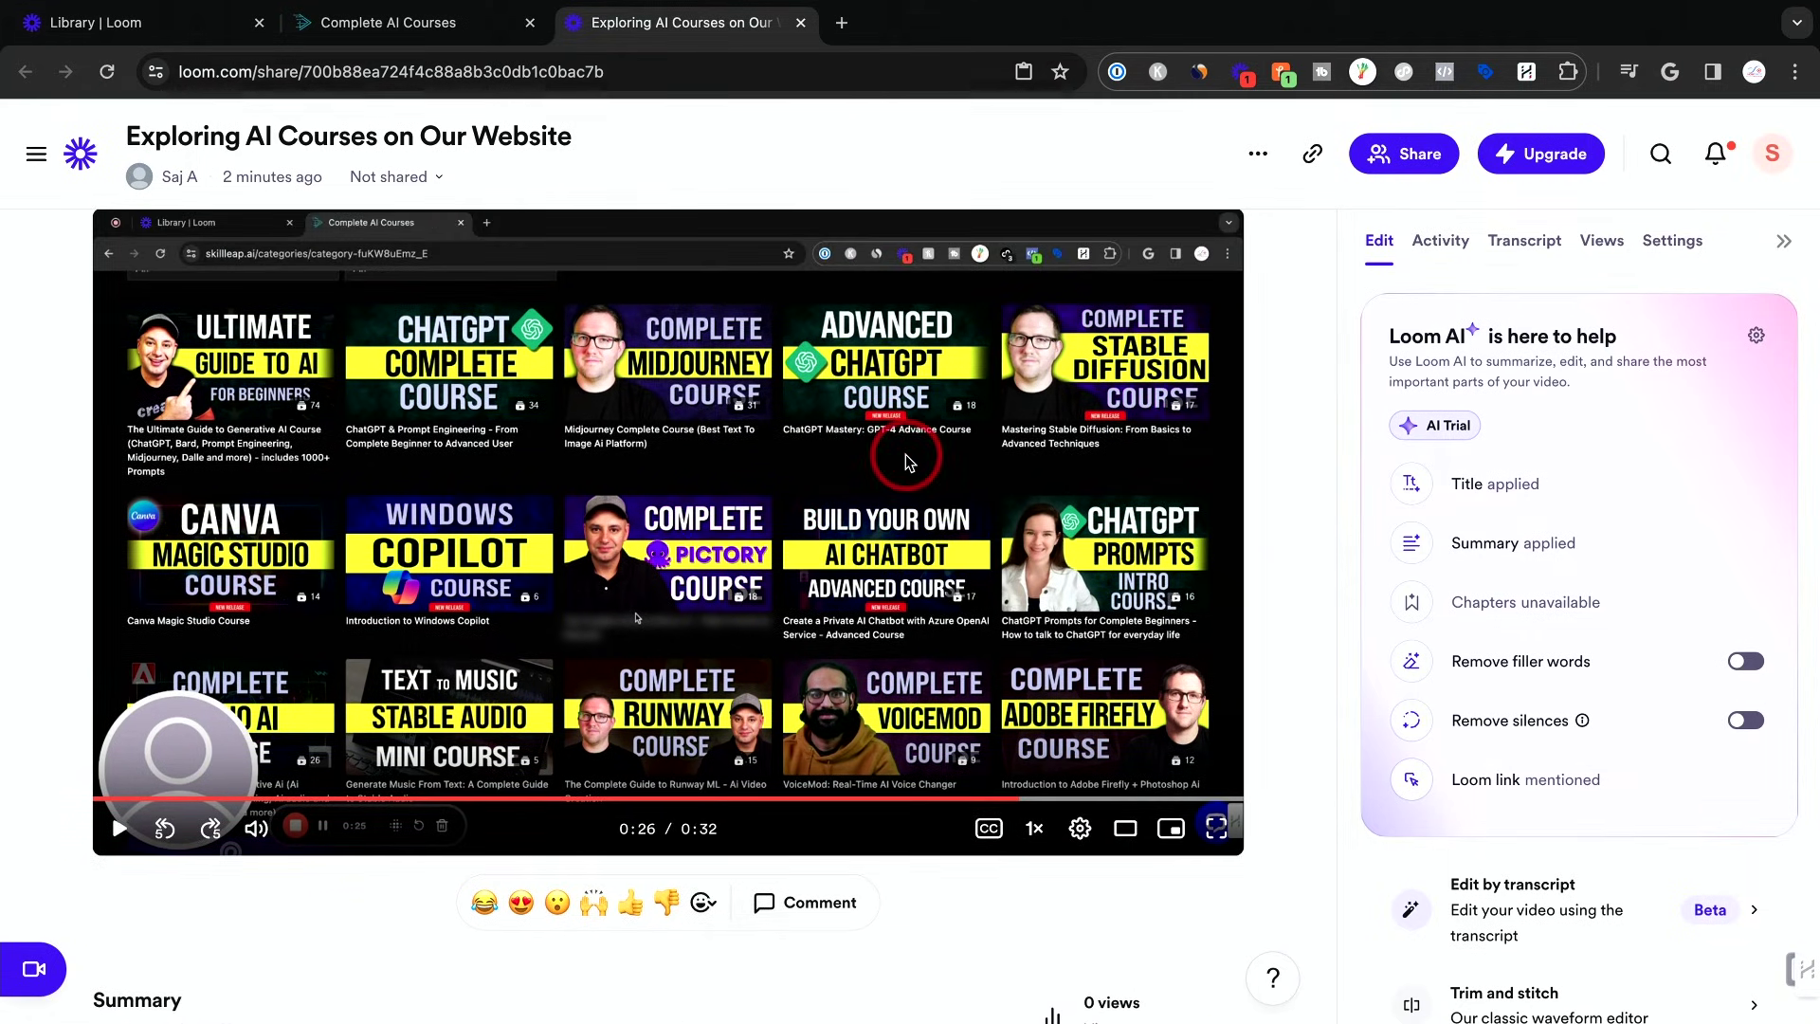
{"action": "scroll", "coordinate": [907, 461], "scroll_direction": "down", "scroll_amount": 4}
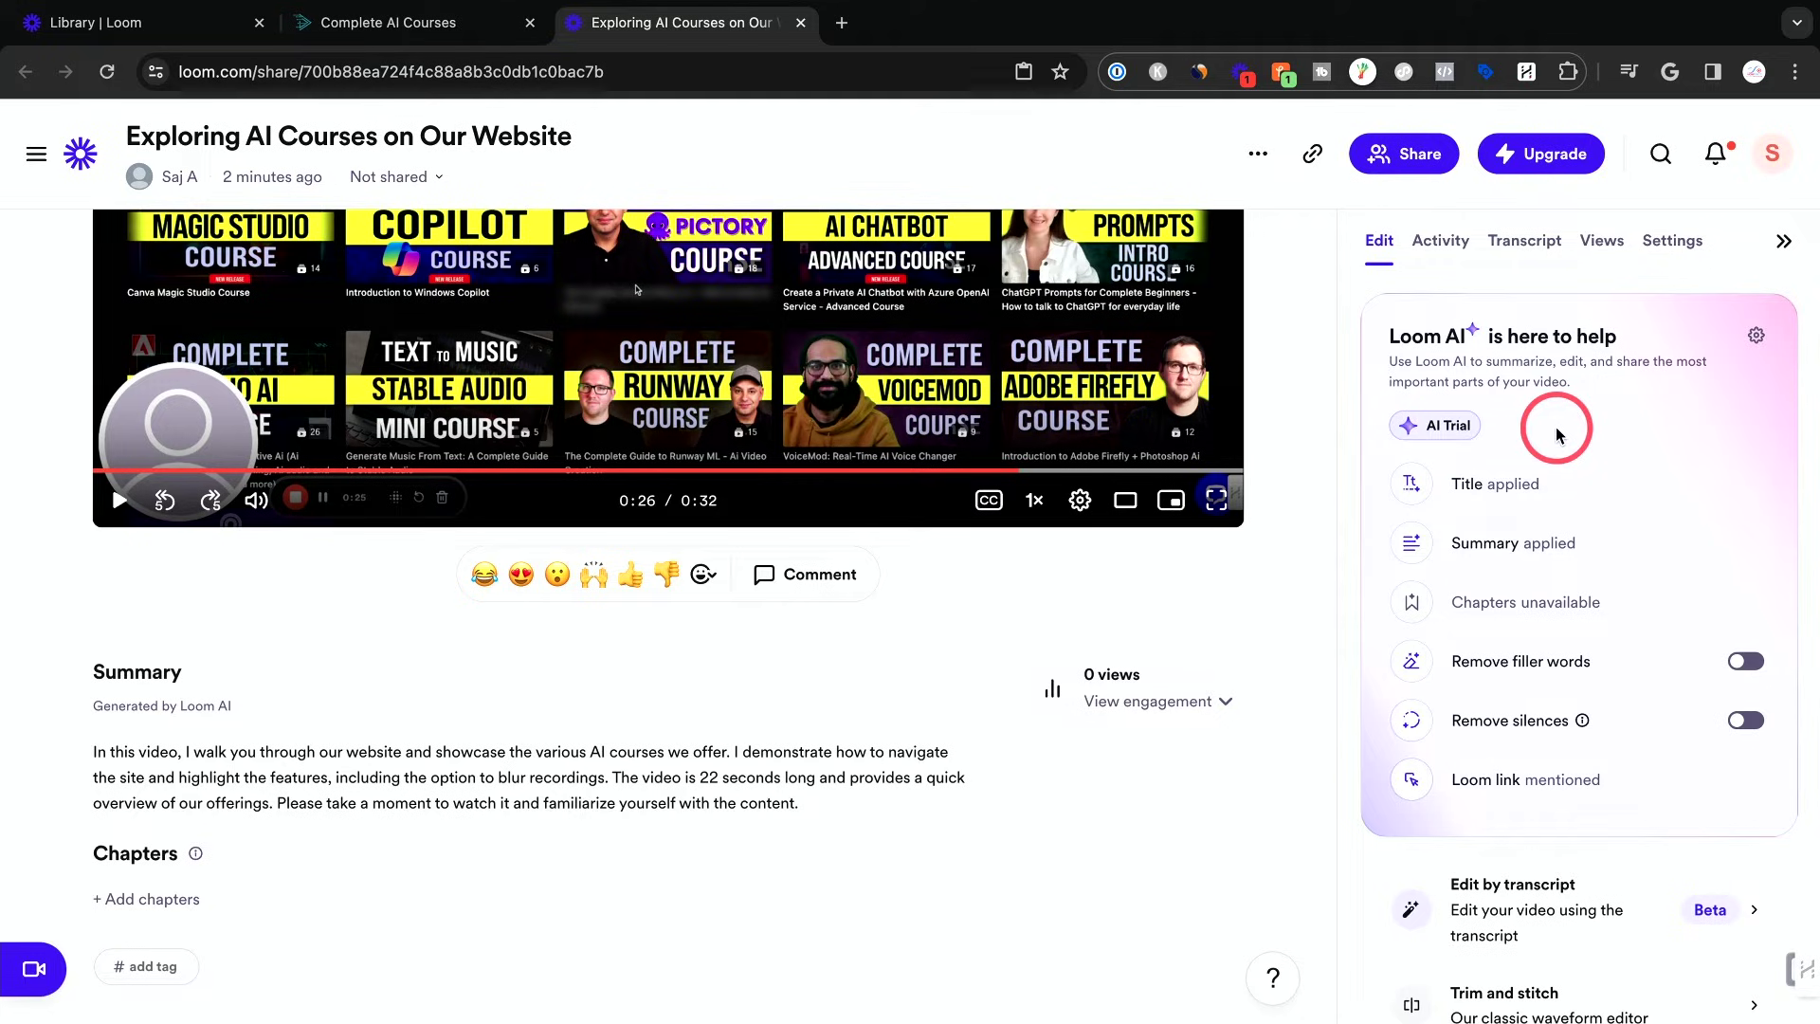
{"action": "mouse_move", "coordinate": [1476, 494]}
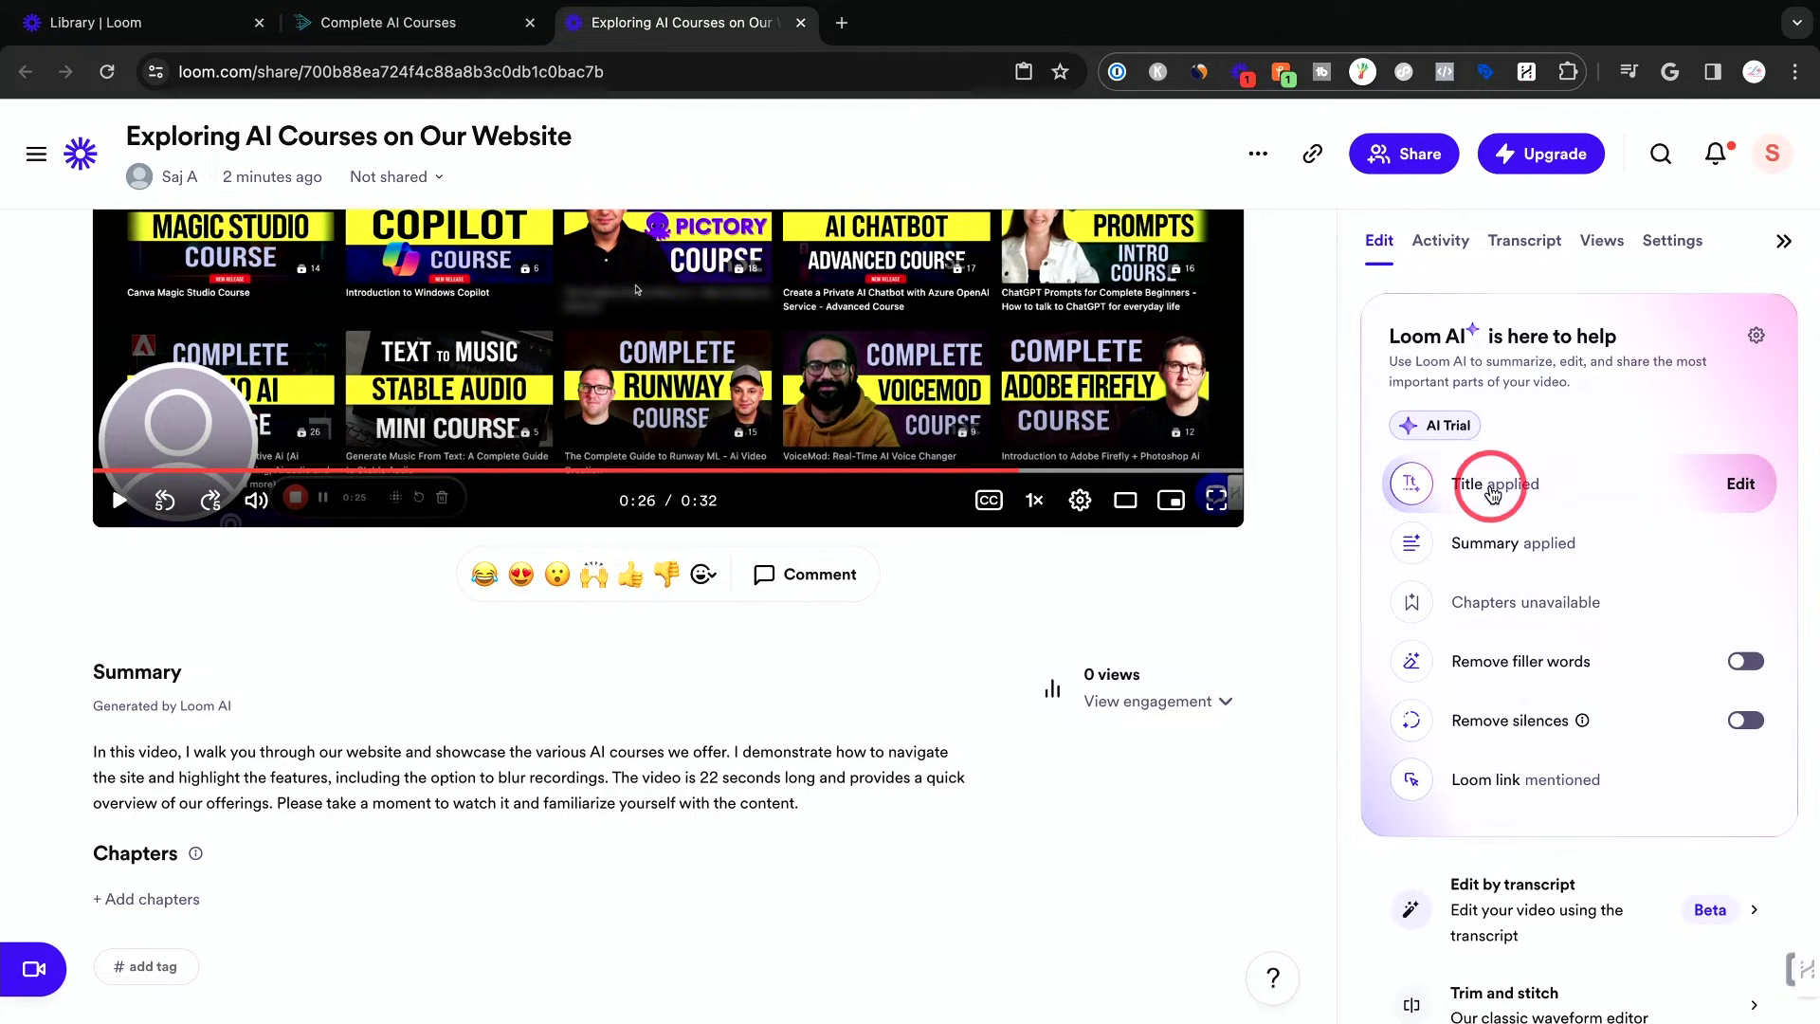
{"action": "left_click", "coordinate": [1492, 494]}
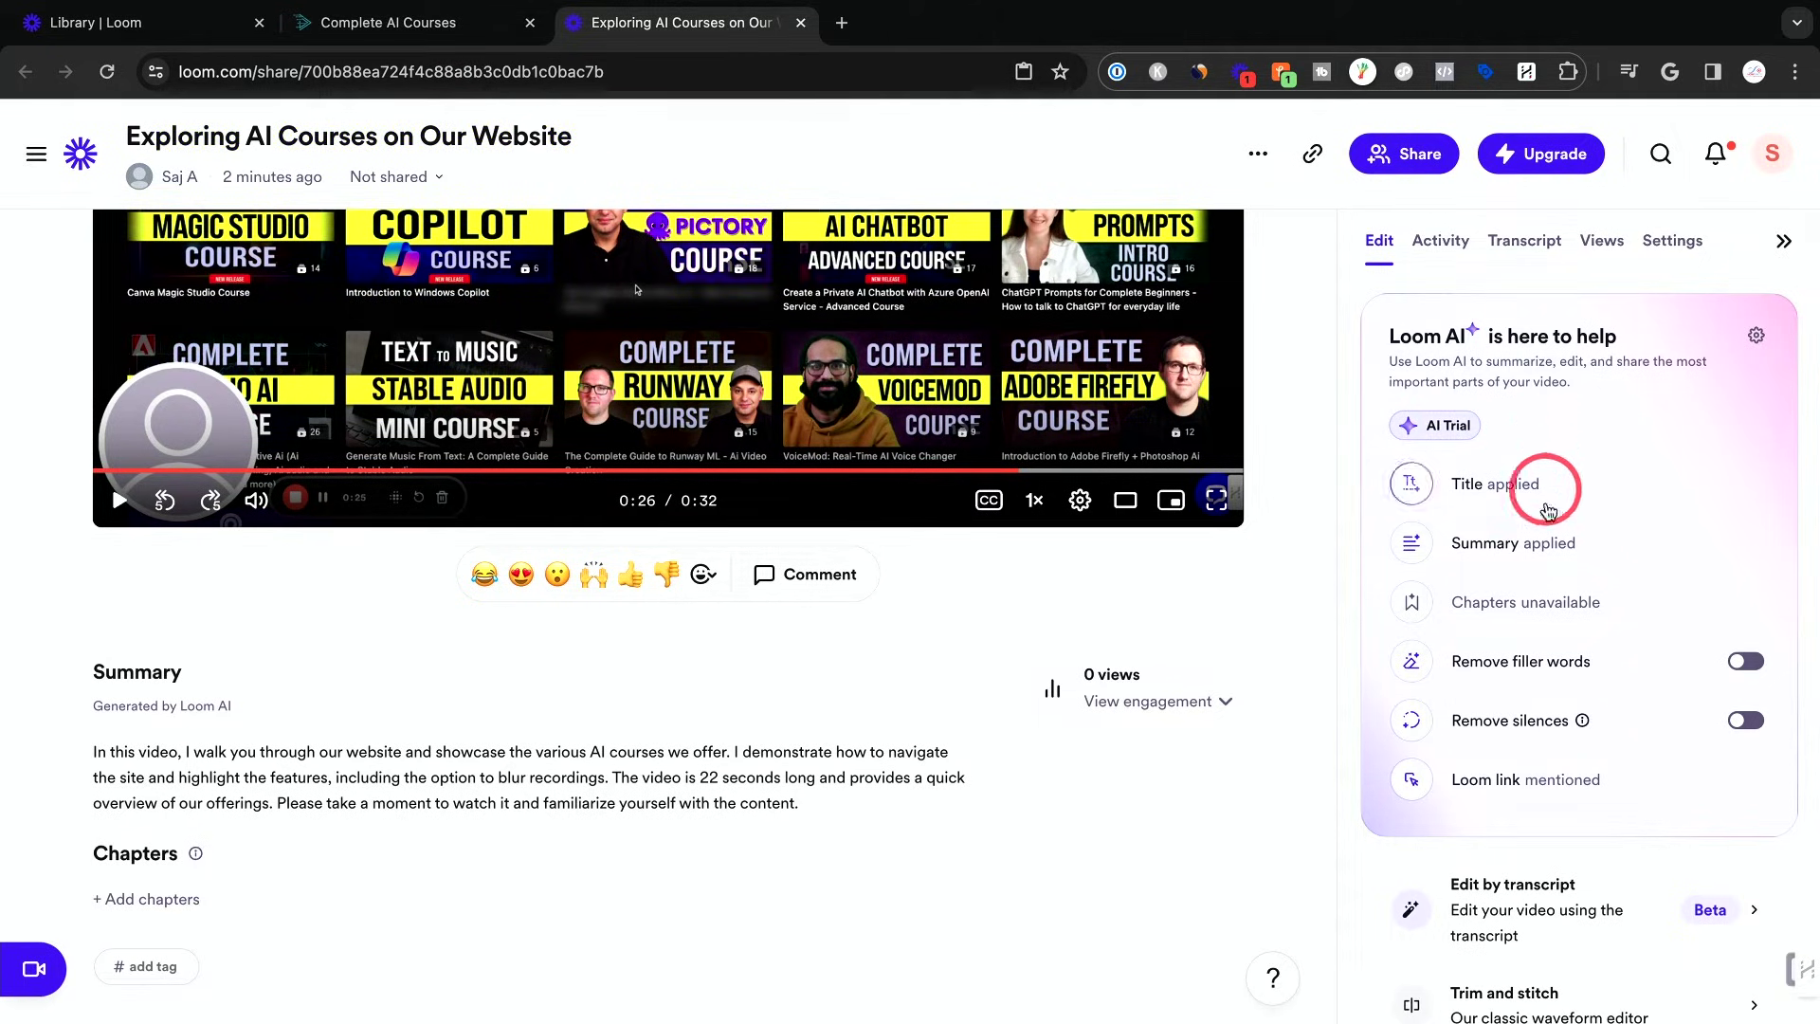
{"action": "mouse_move", "coordinate": [225, 764]}
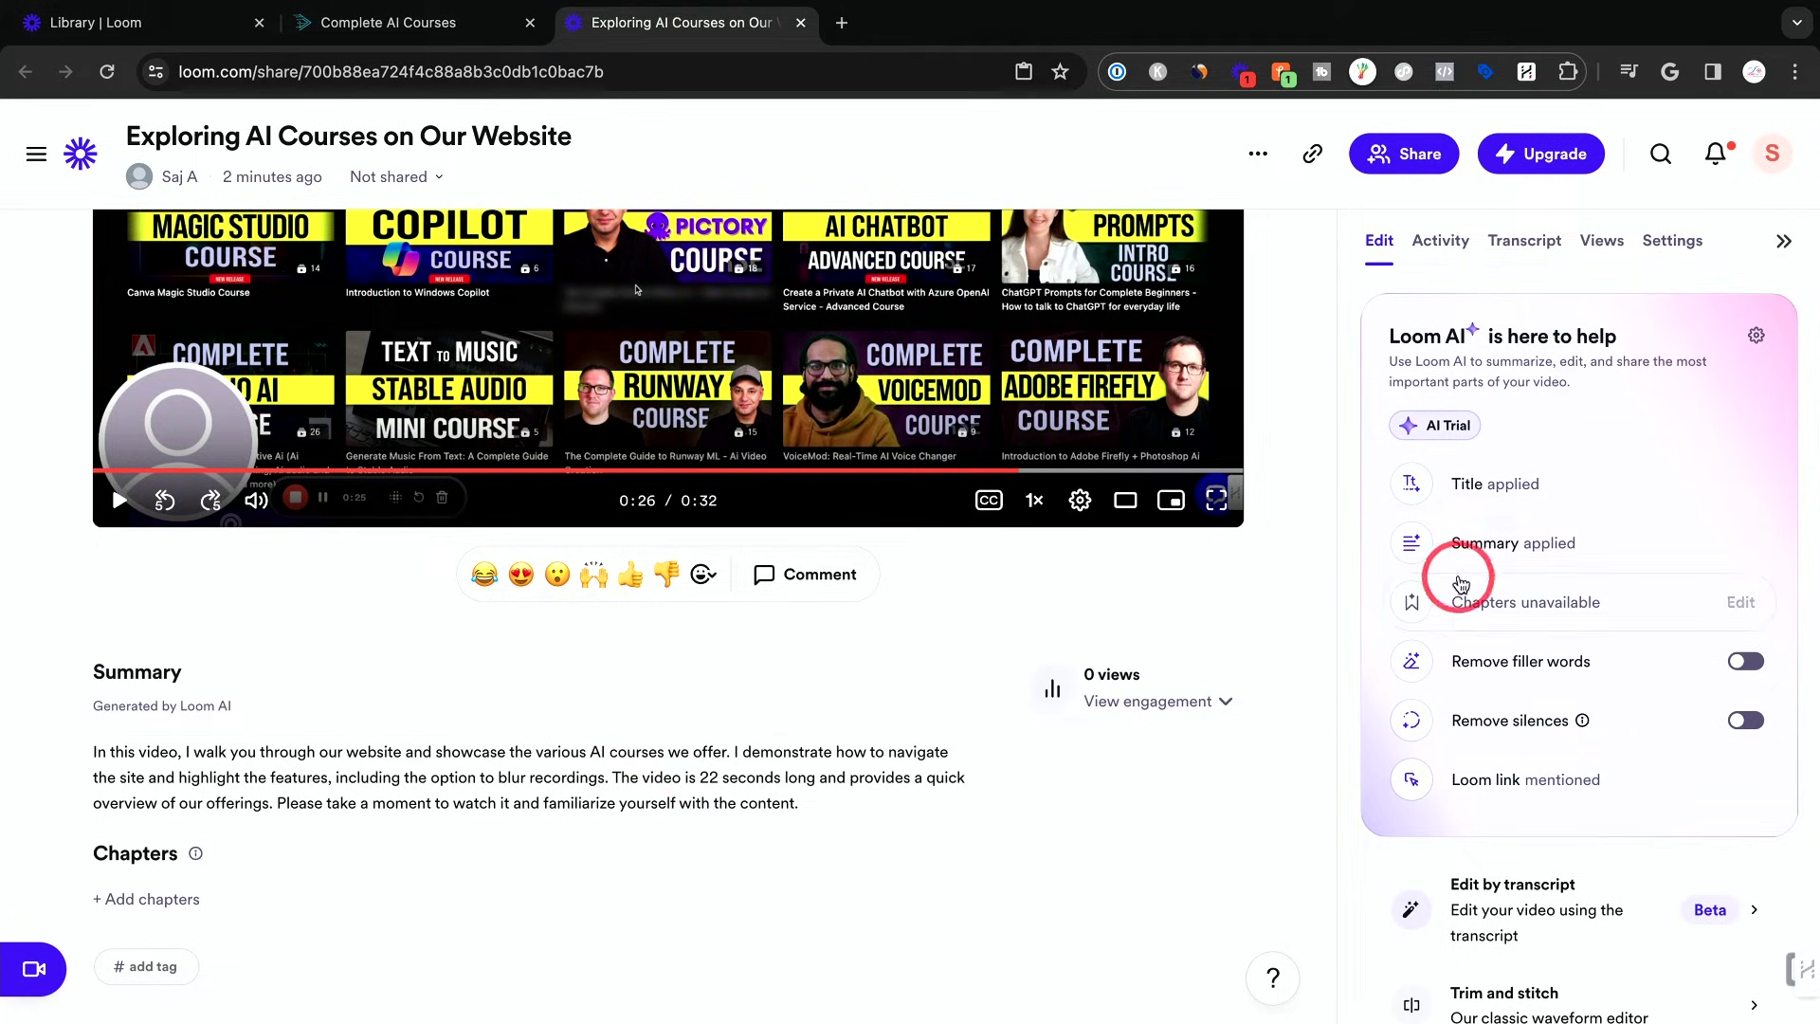
{"action": "mouse_move", "coordinate": [1476, 558]}
{"action": "scroll", "coordinate": [1478, 568], "scroll_direction": "down", "scroll_amount": 1}
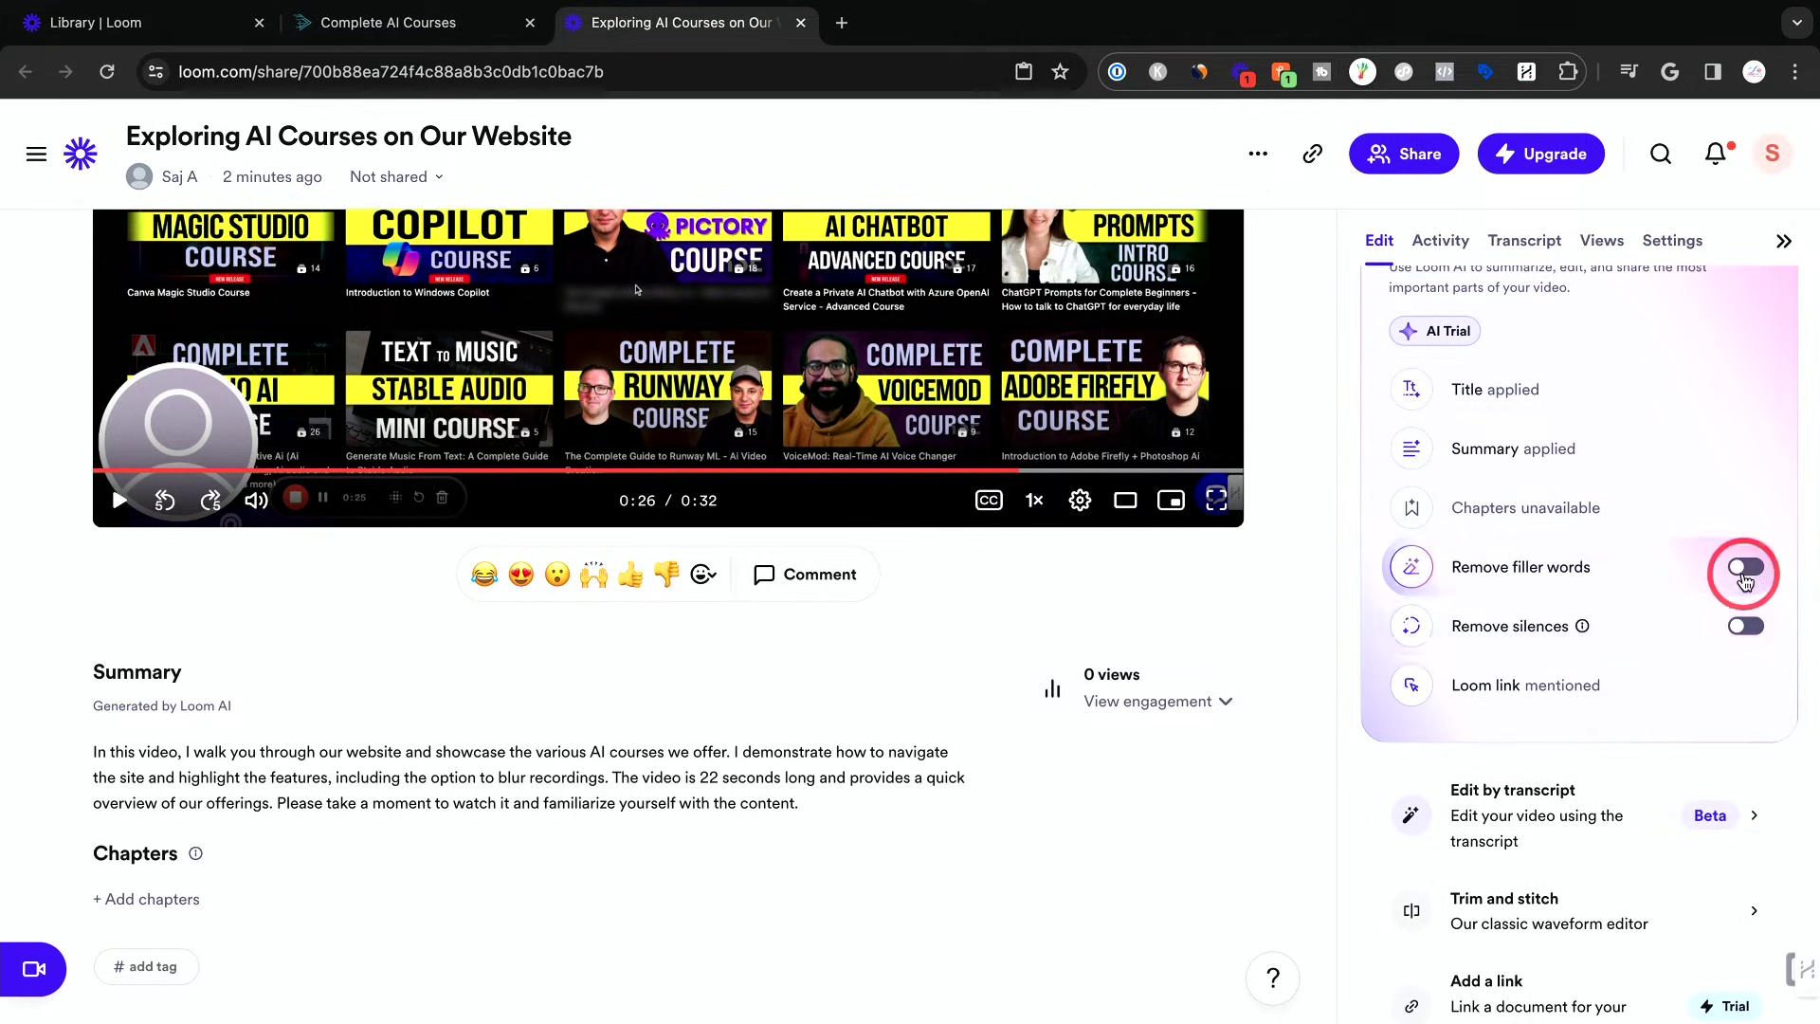
{"action": "scroll", "coordinate": [1742, 580], "scroll_direction": "down", "scroll_amount": 1}
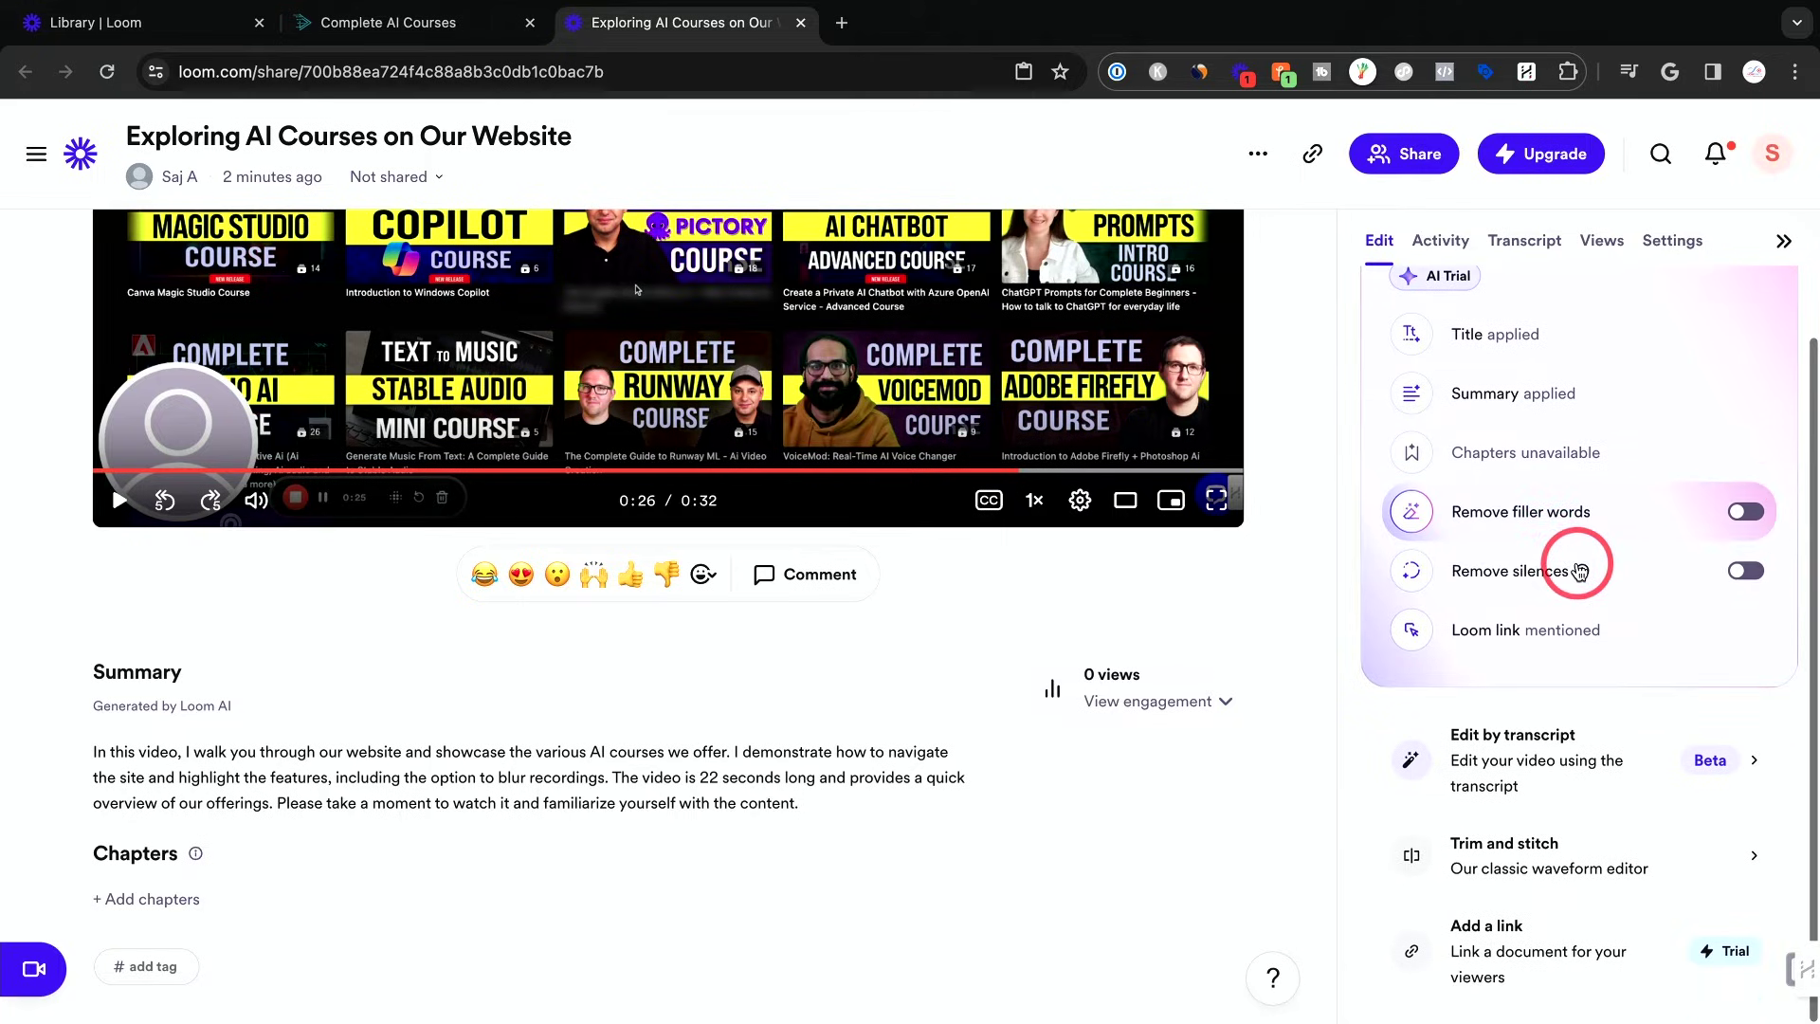
{"action": "scroll", "coordinate": [1568, 573], "scroll_direction": "up", "scroll_amount": 3}
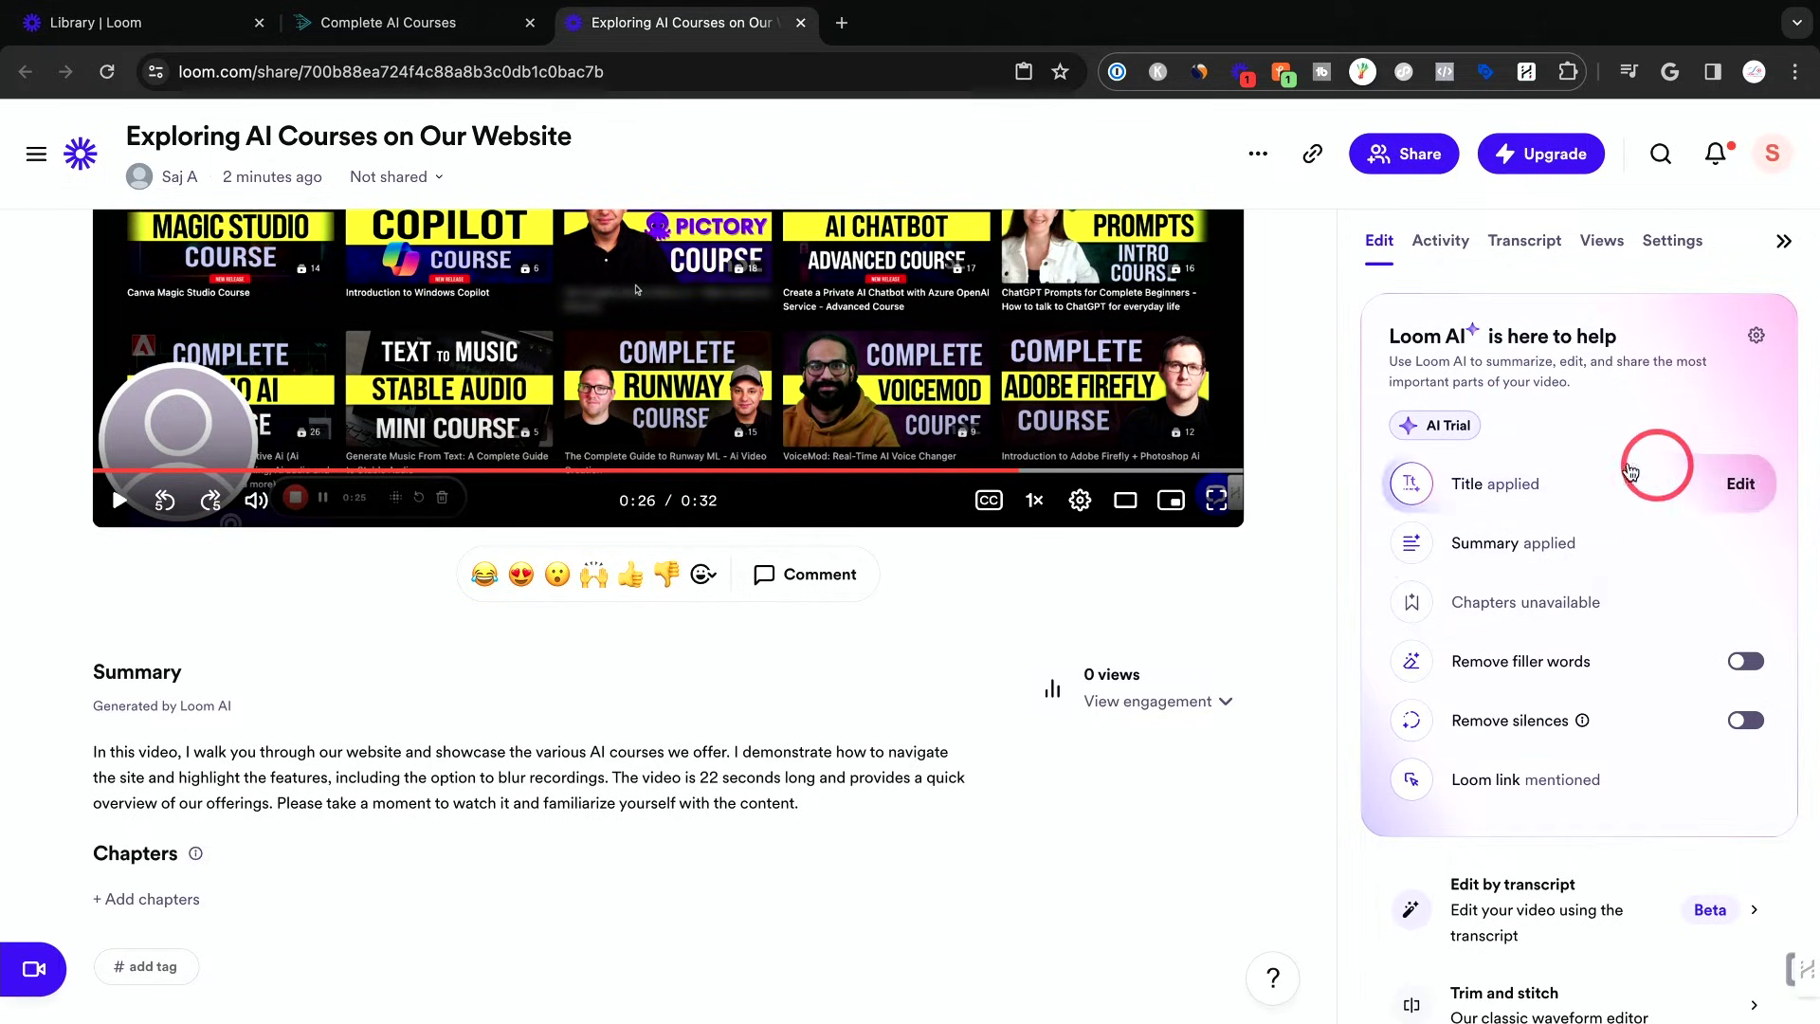
{"action": "left_click", "coordinate": [1524, 241]}
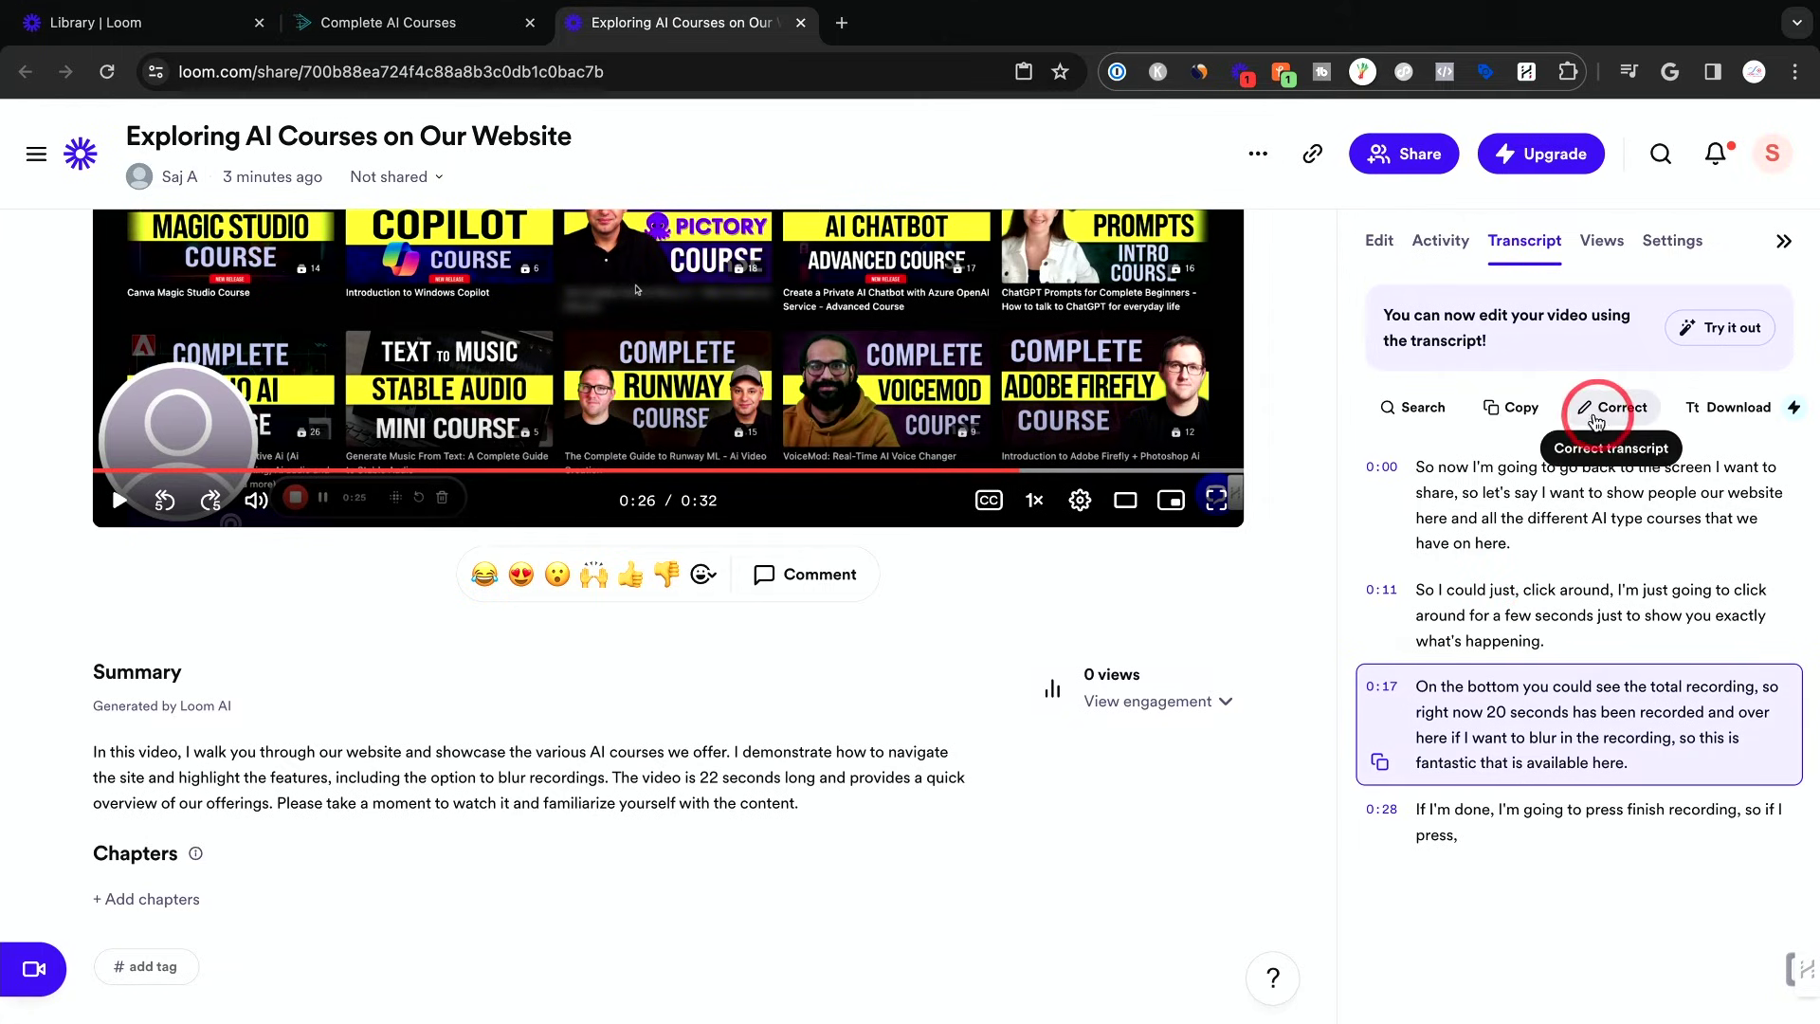
{"action": "left_click", "coordinate": [662, 757]}
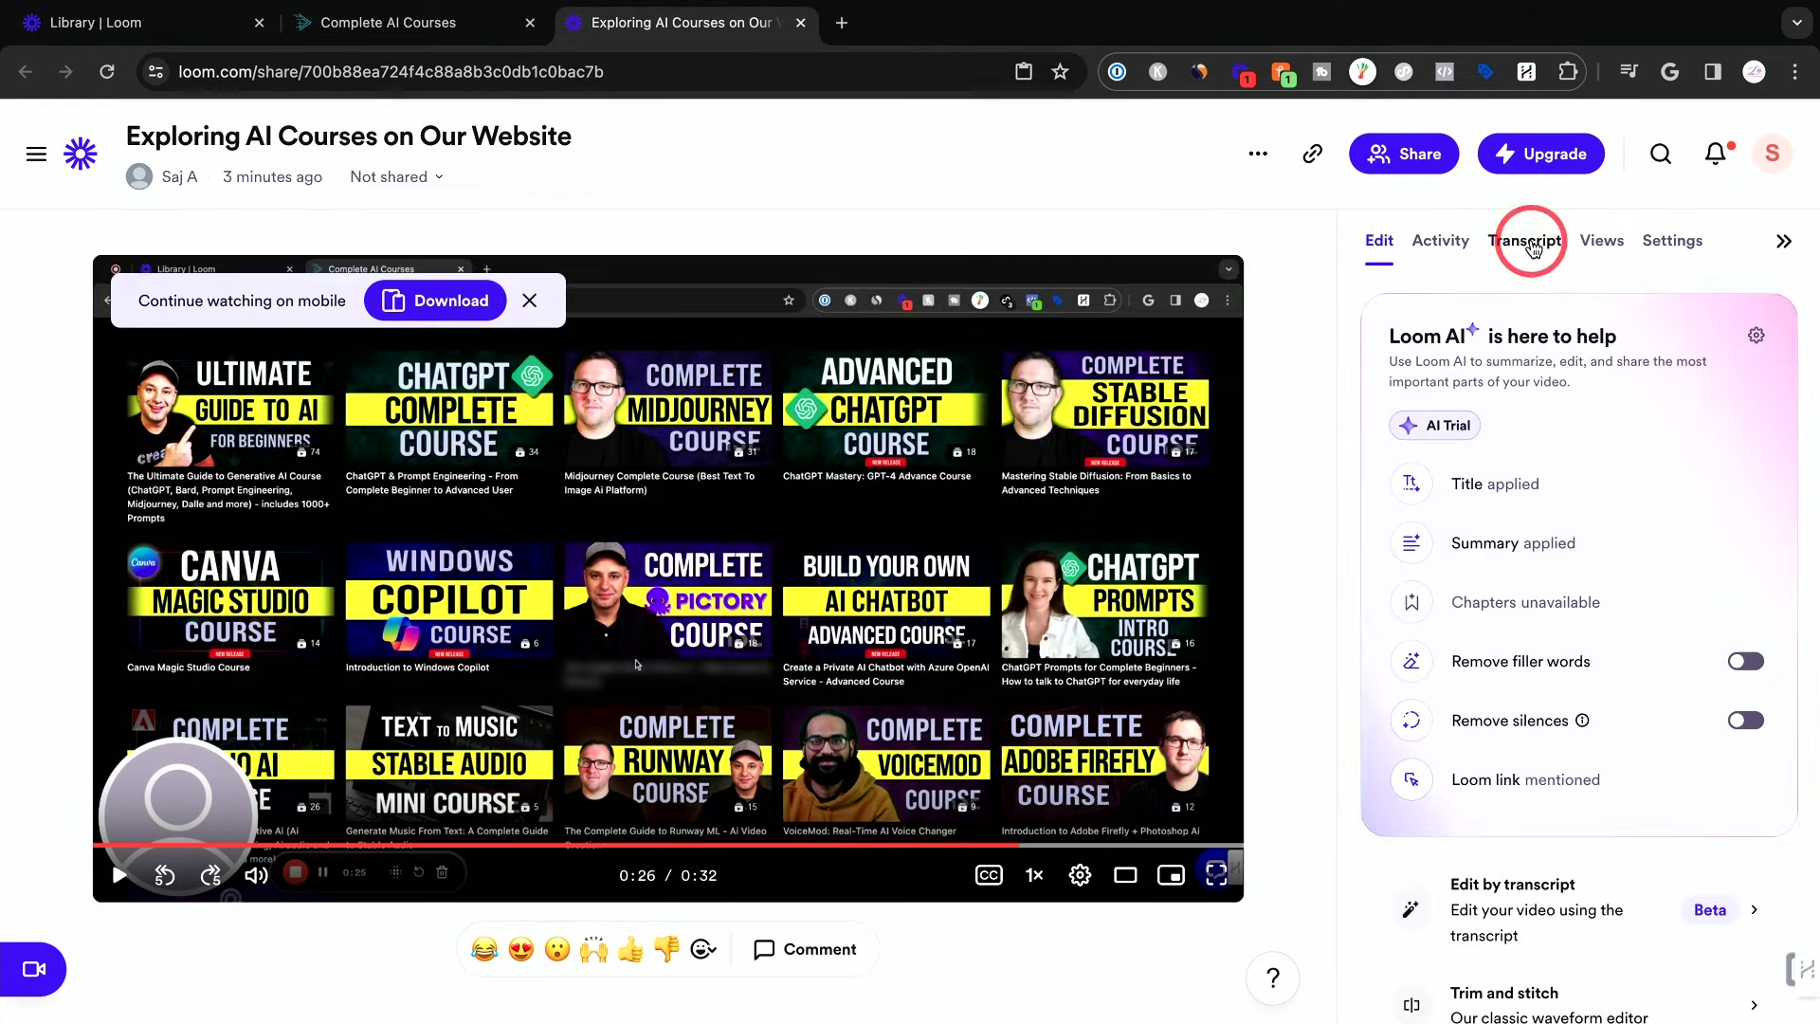
Open the Edit options and launch the Trim and stitch waveform editor
{"action": "left_click", "coordinate": [1367, 248]}
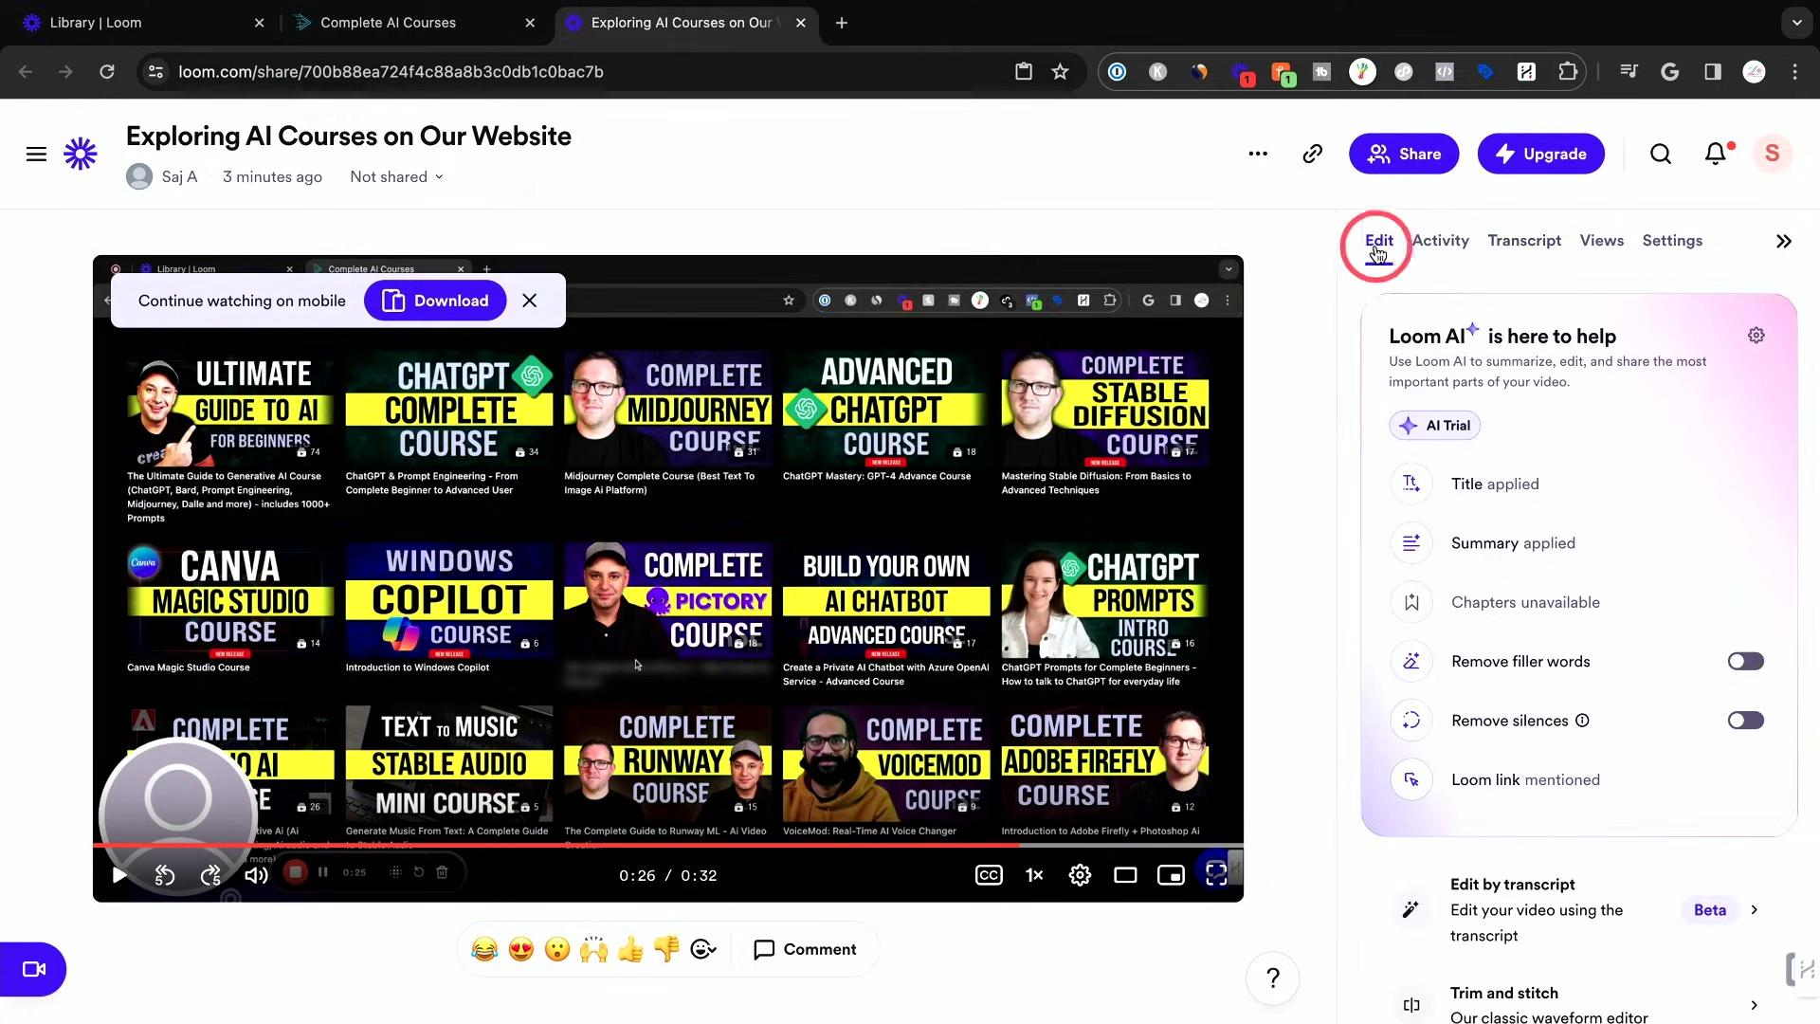
{"action": "scroll", "coordinate": [1564, 626], "scroll_direction": "down", "scroll_amount": 2}
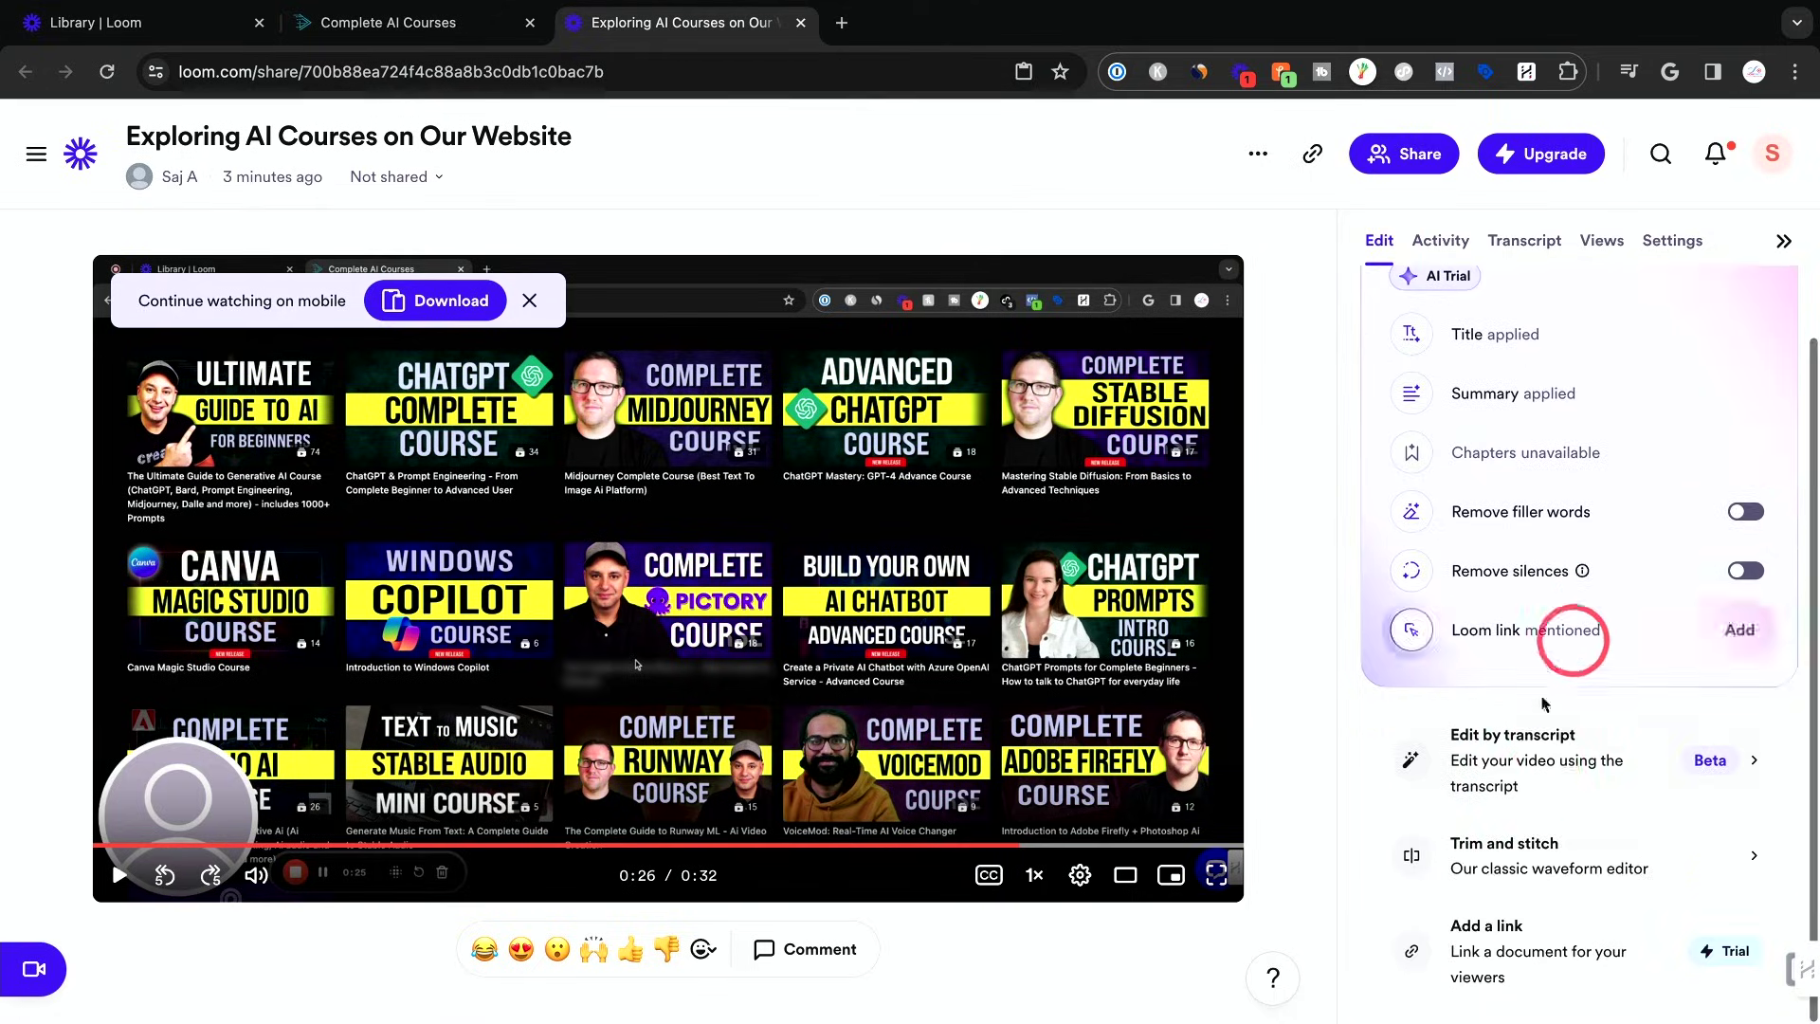
{"action": "left_click", "coordinate": [1515, 853]}
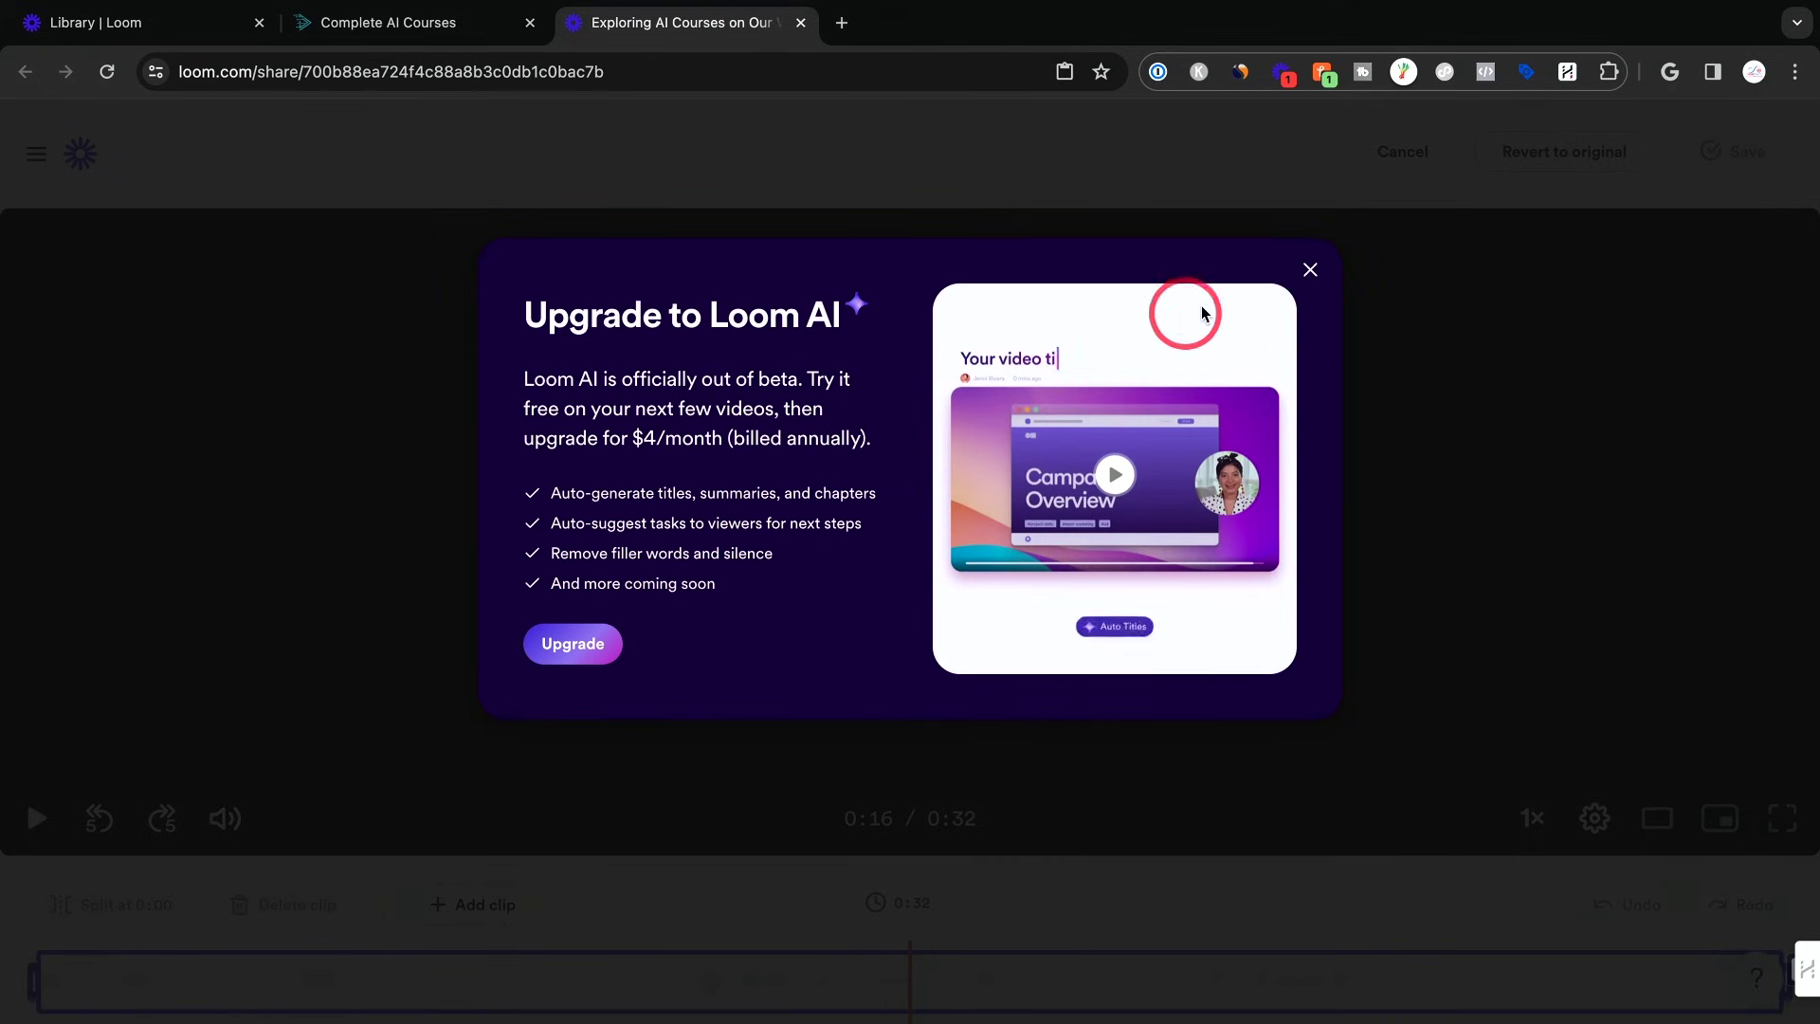
Dismiss the Loom AI offer and trim the first 3.7 seconds from the video's start
{"action": "left_click", "coordinate": [1312, 272]}
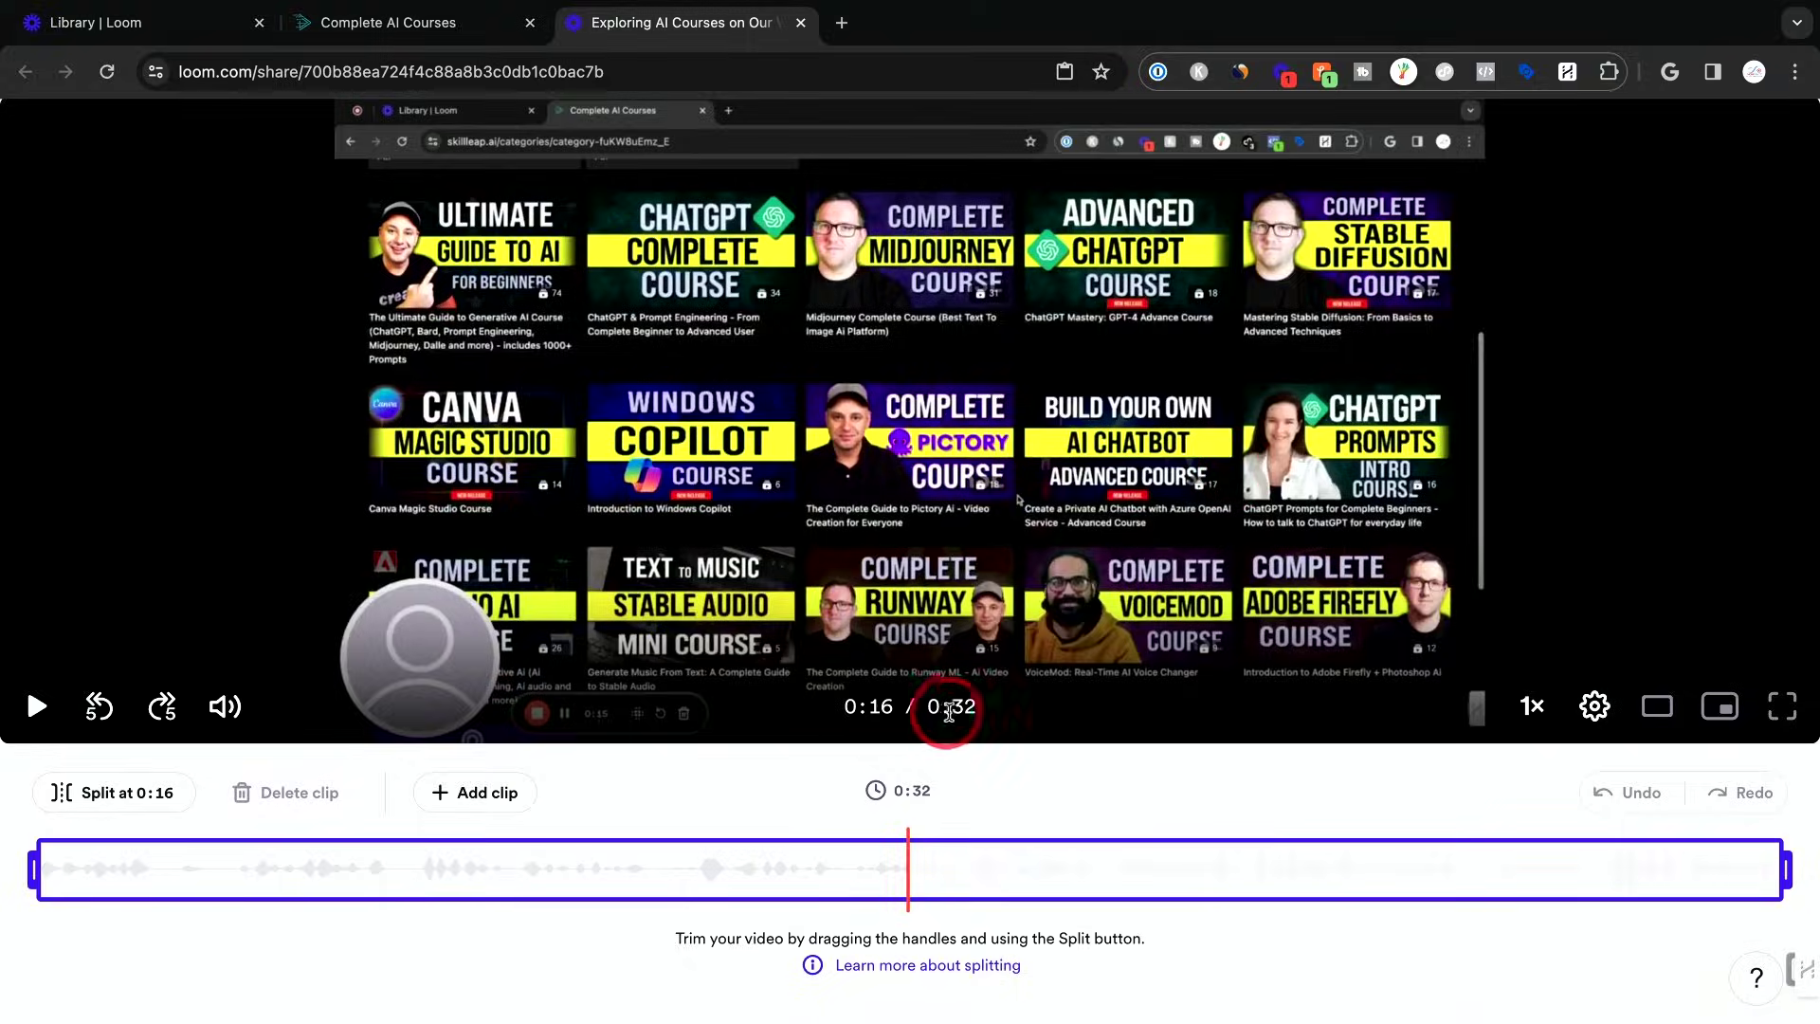
{"action": "left_click", "coordinate": [58, 869]}
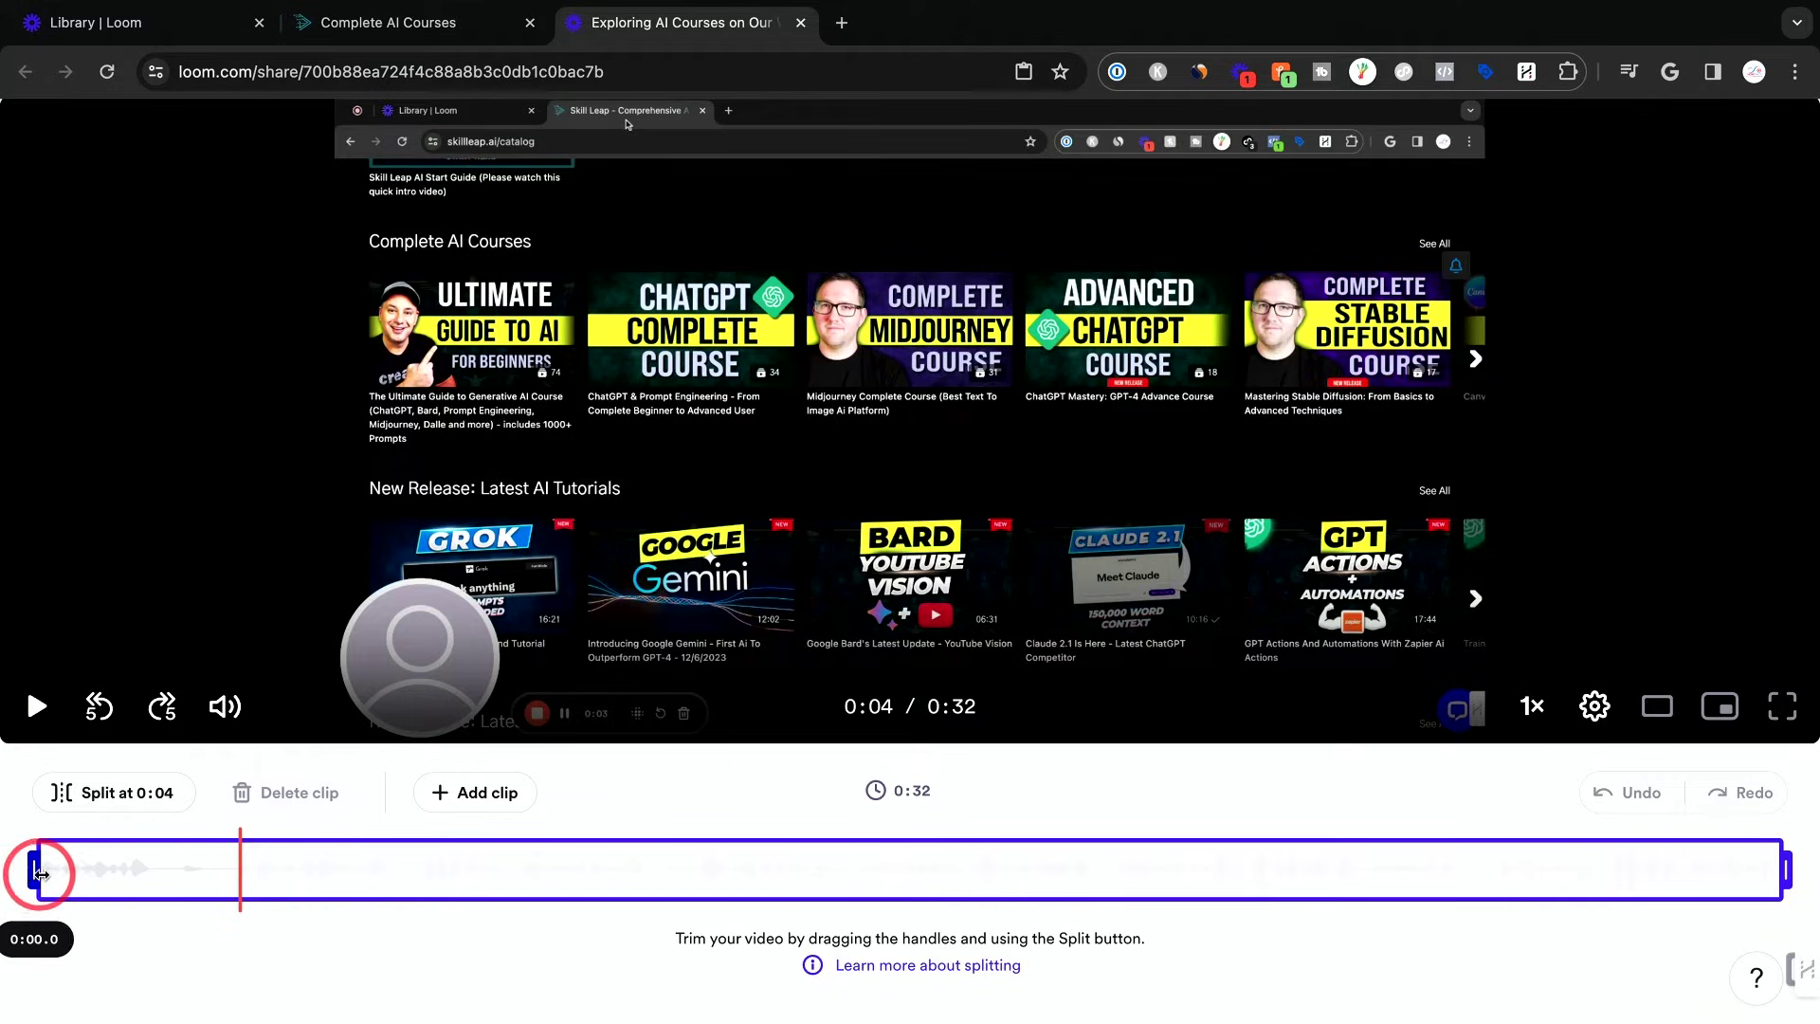
{"action": "left_click_drag", "start_coordinate": [40, 873], "coordinate": [243, 873]}
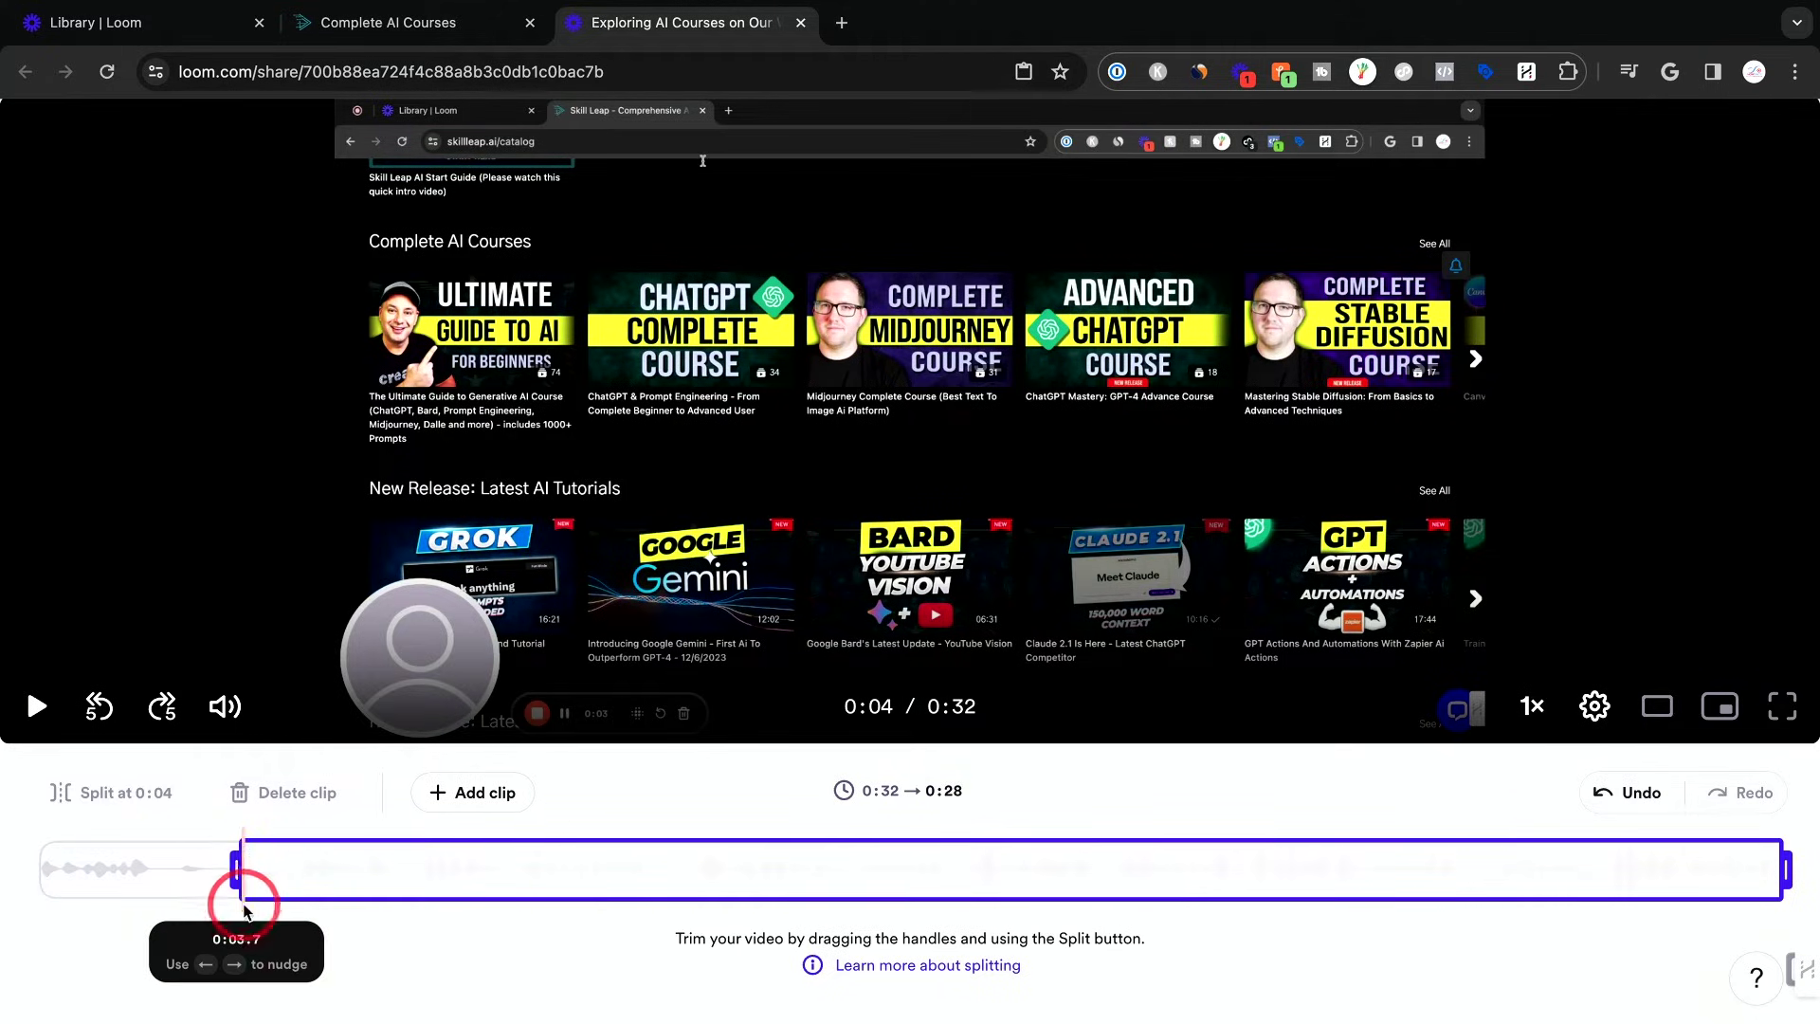
{"action": "left_click", "coordinate": [873, 868]}
Split the video at 0:15 and 0:17 and delete the clip between them
{"action": "left_click", "coordinate": [858, 880]}
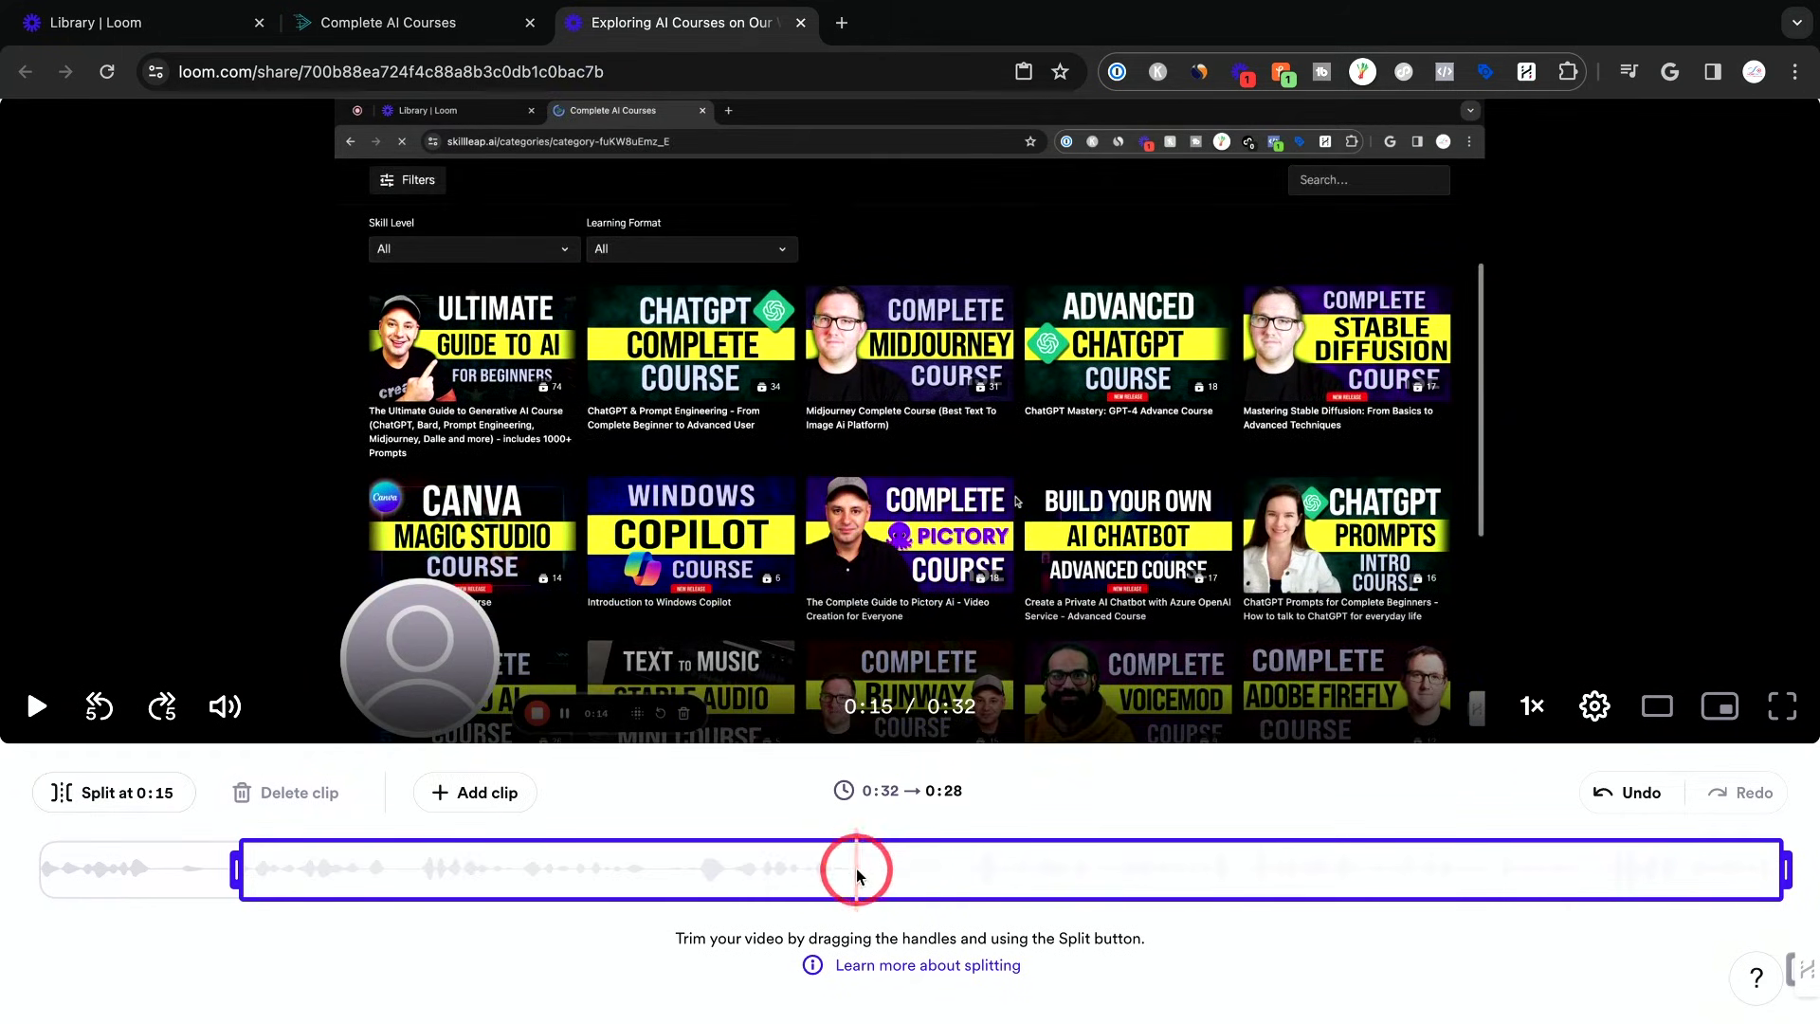
{"action": "left_click", "coordinate": [133, 812]}
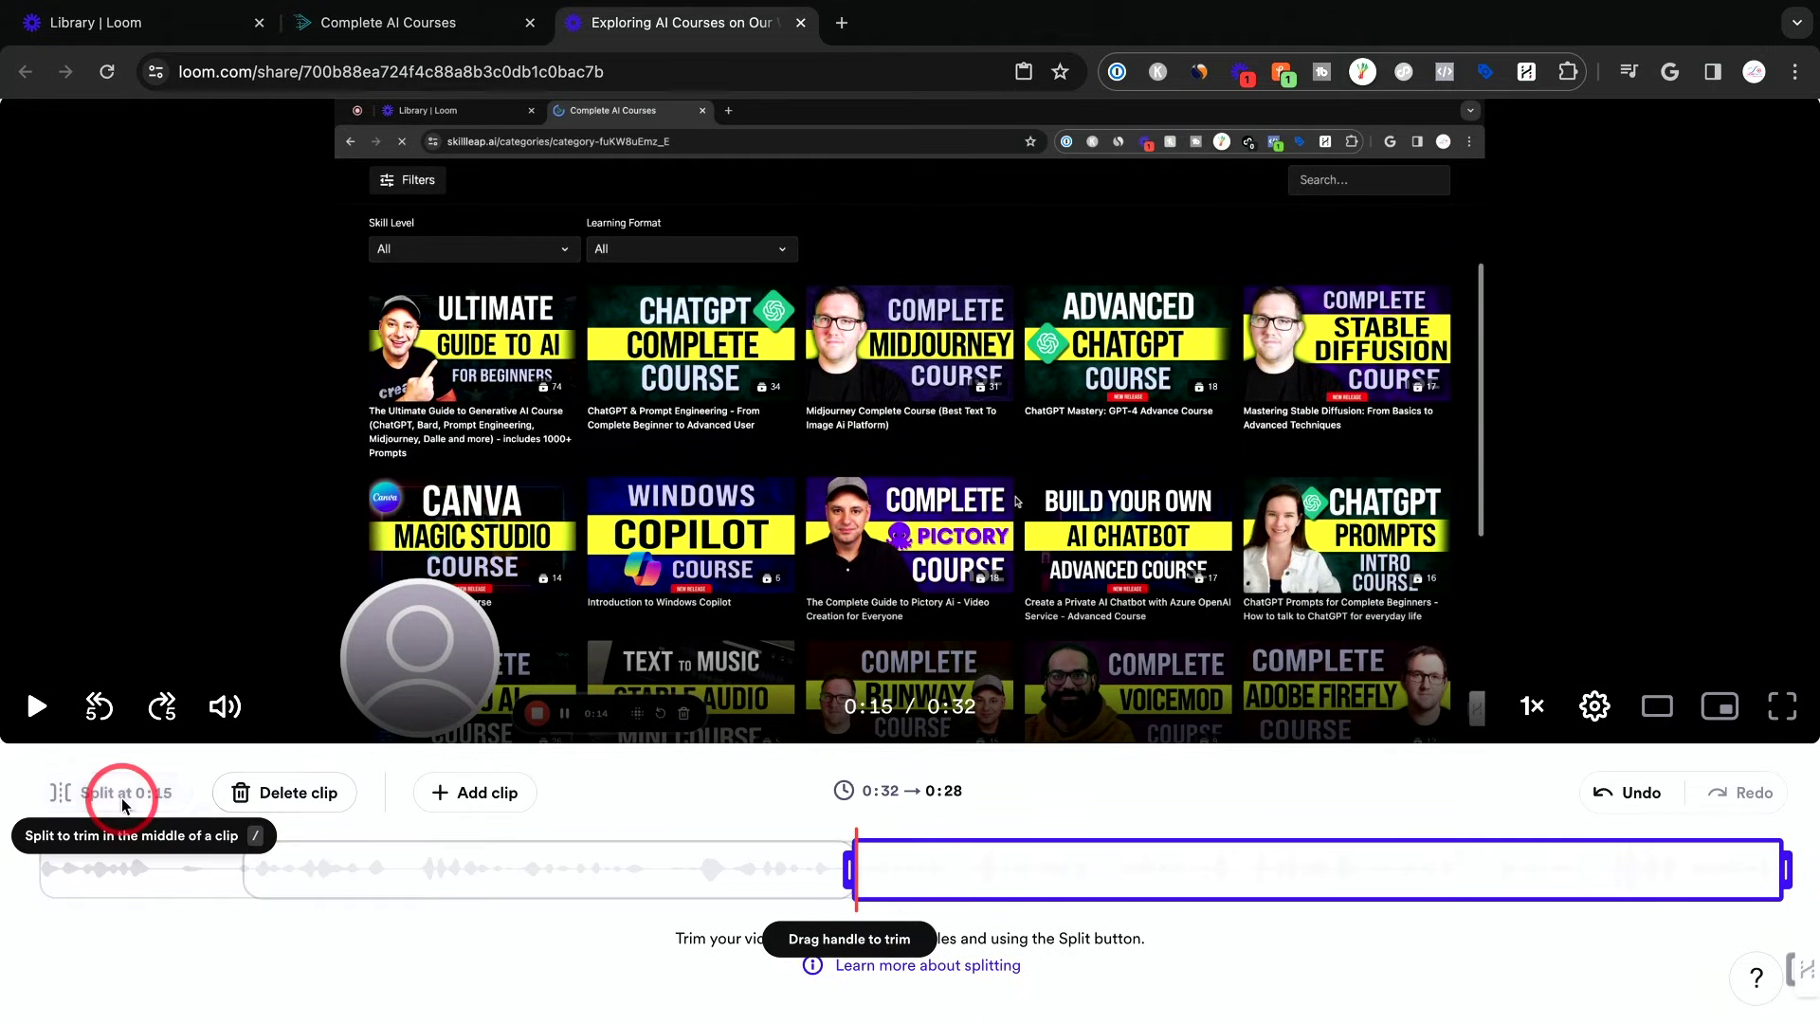
{"action": "left_click", "coordinate": [981, 870]}
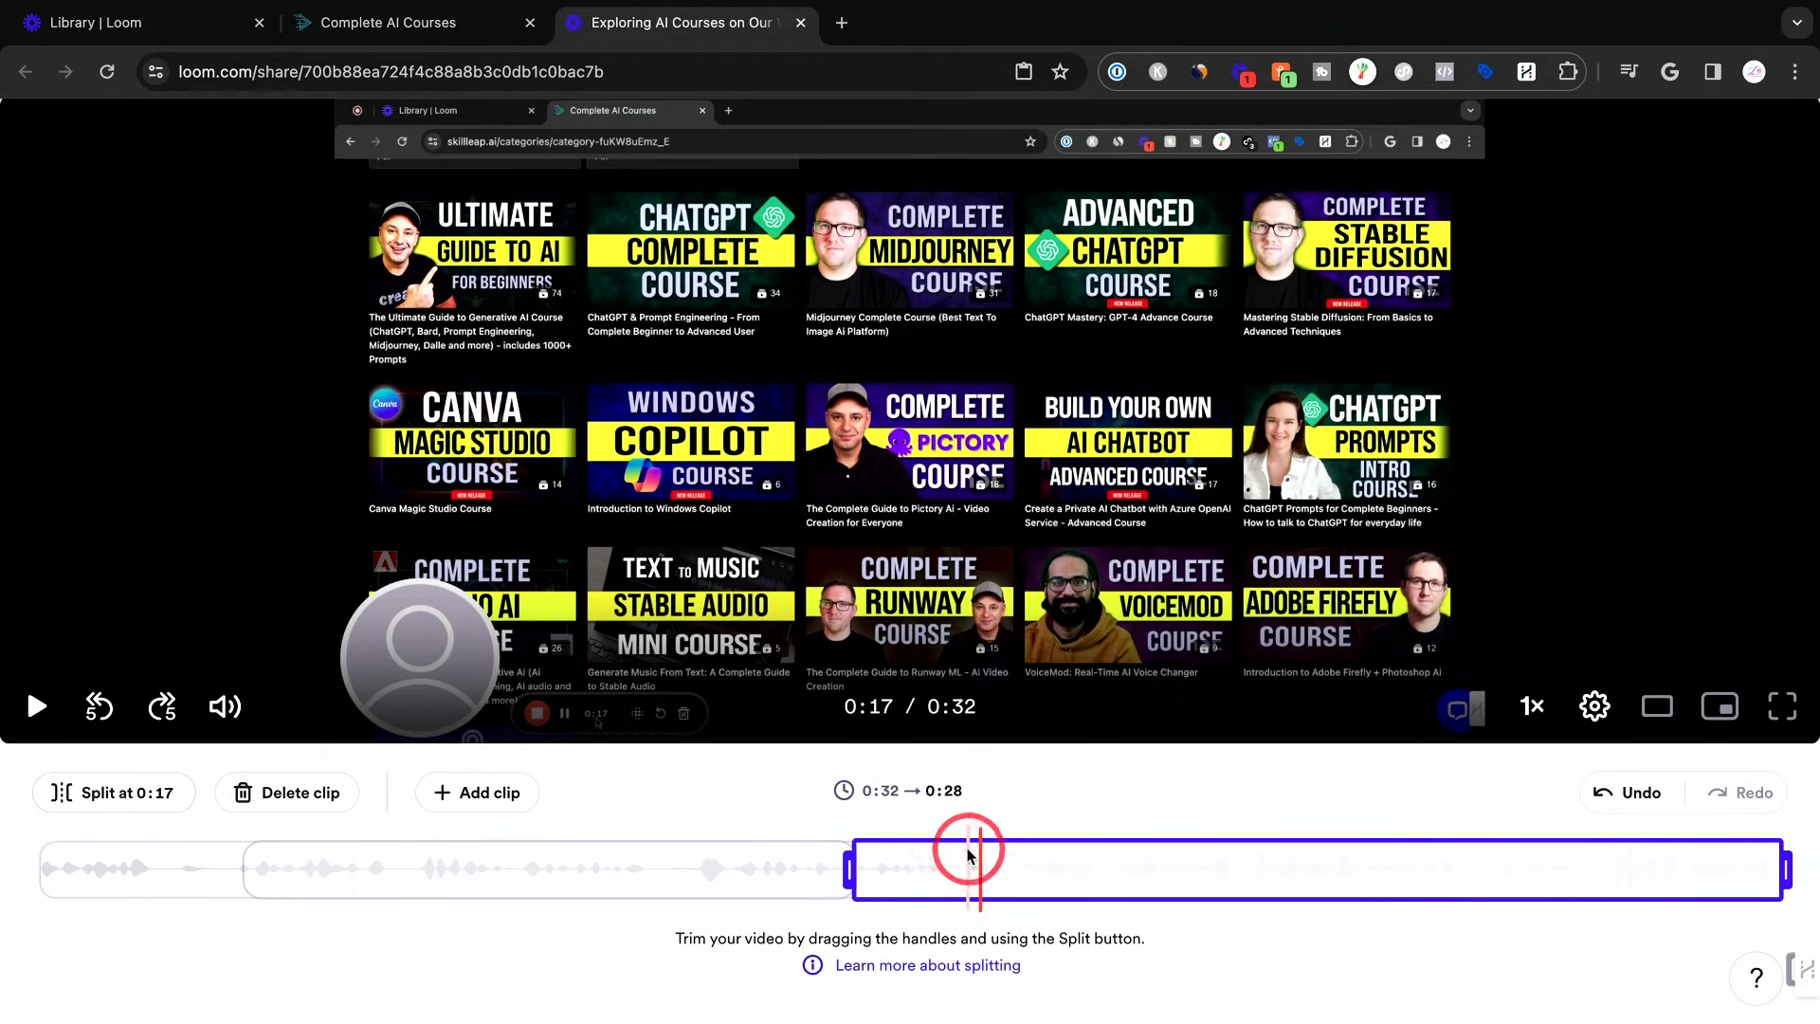
{"action": "left_click", "coordinate": [156, 794]}
{"action": "left_click", "coordinate": [919, 869]}
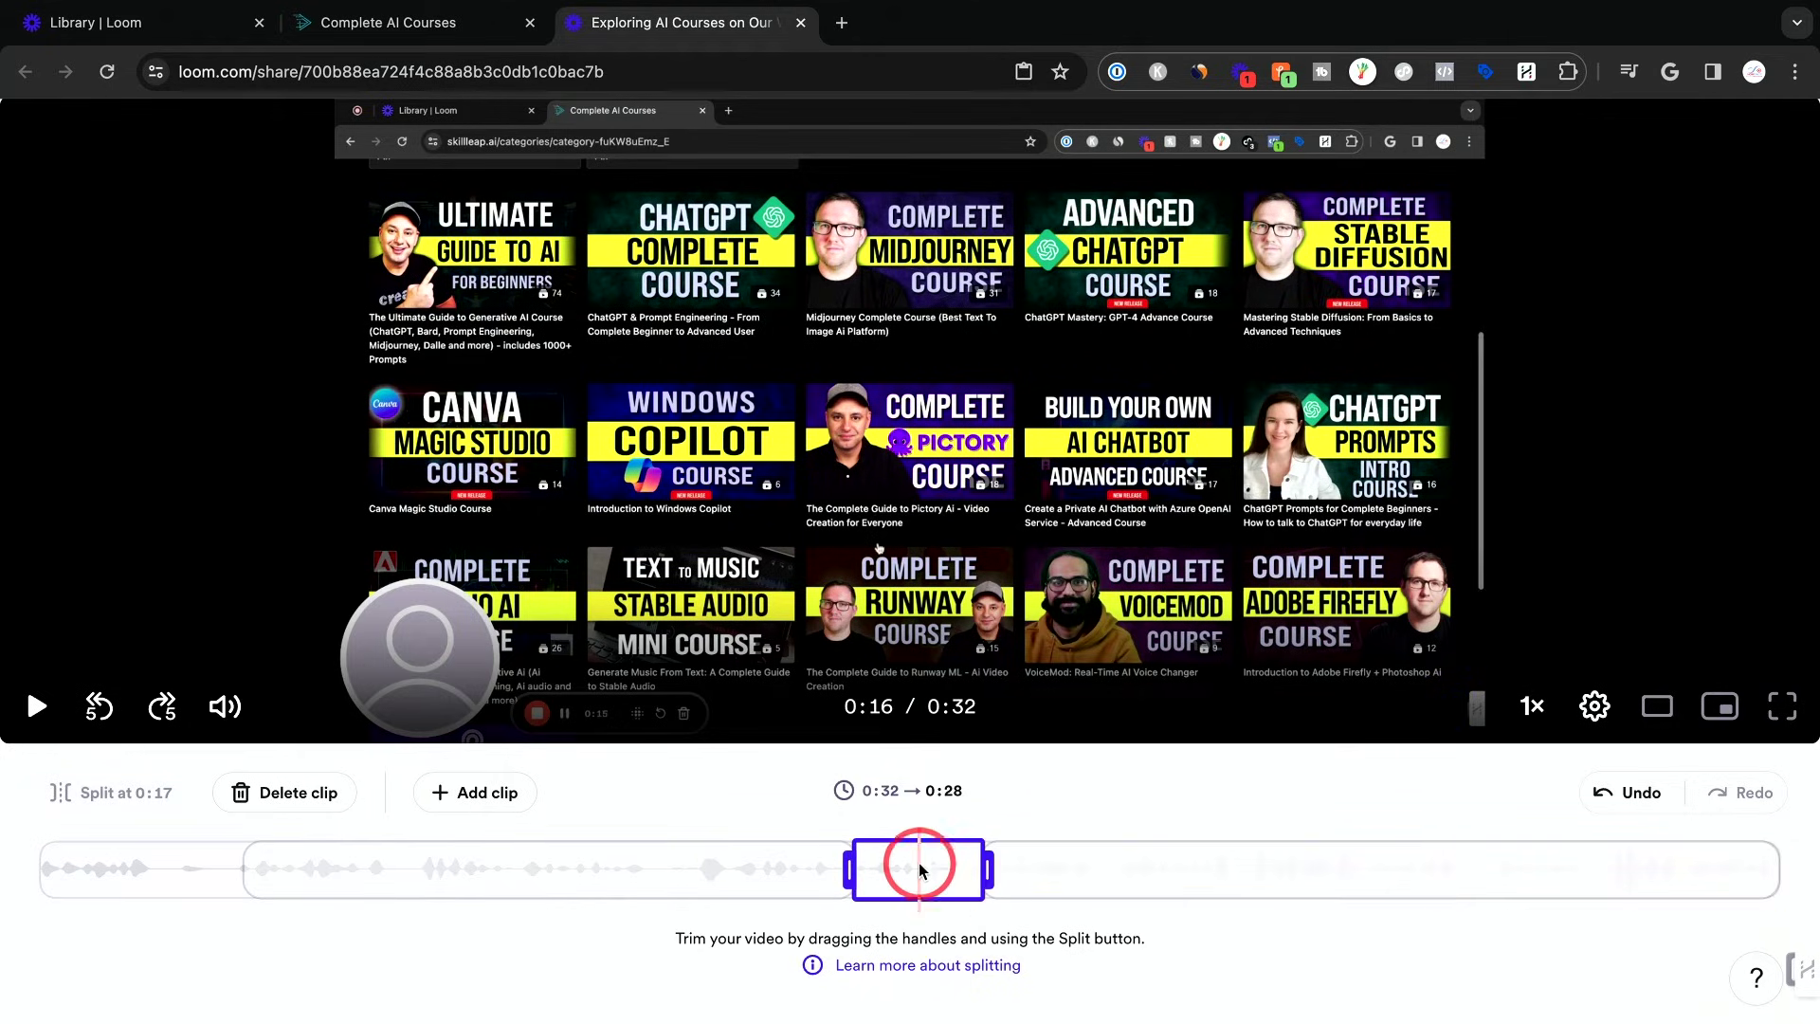
{"action": "key", "text": "Delete"}
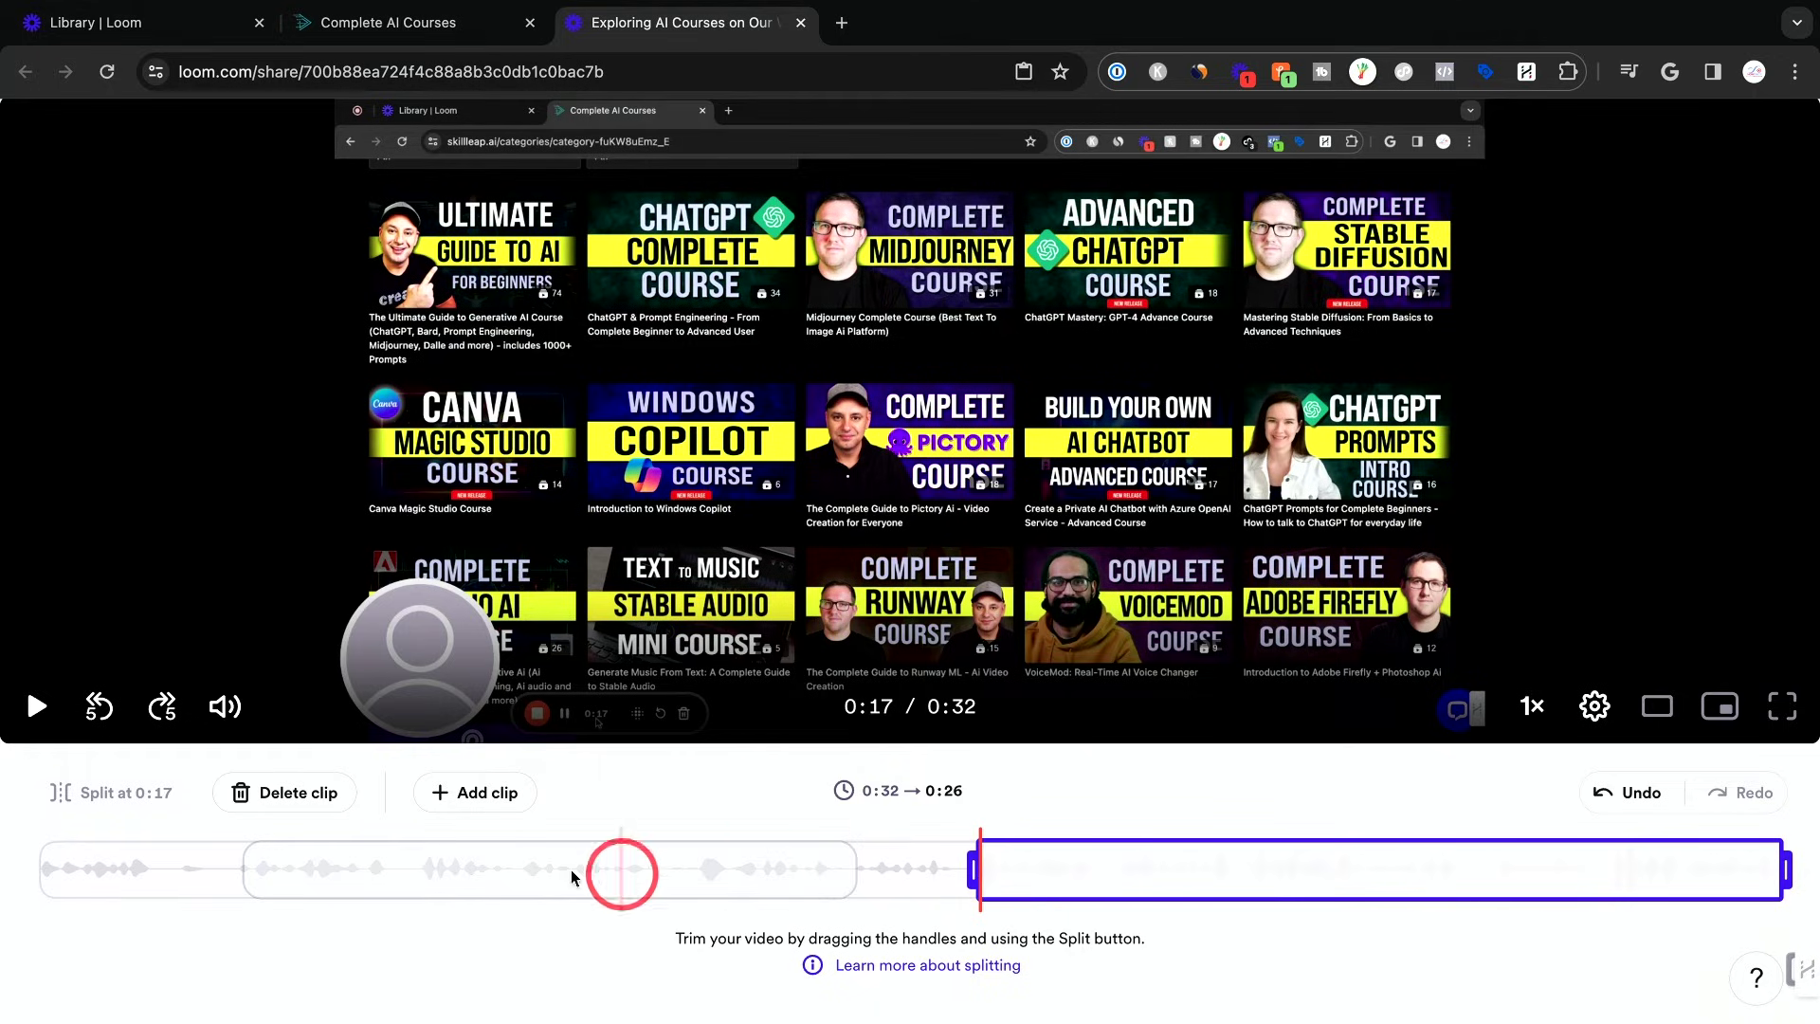
Drag the last clip's end back to about 0:30, leaving a 24-second video
{"action": "left_click", "coordinate": [461, 868]}
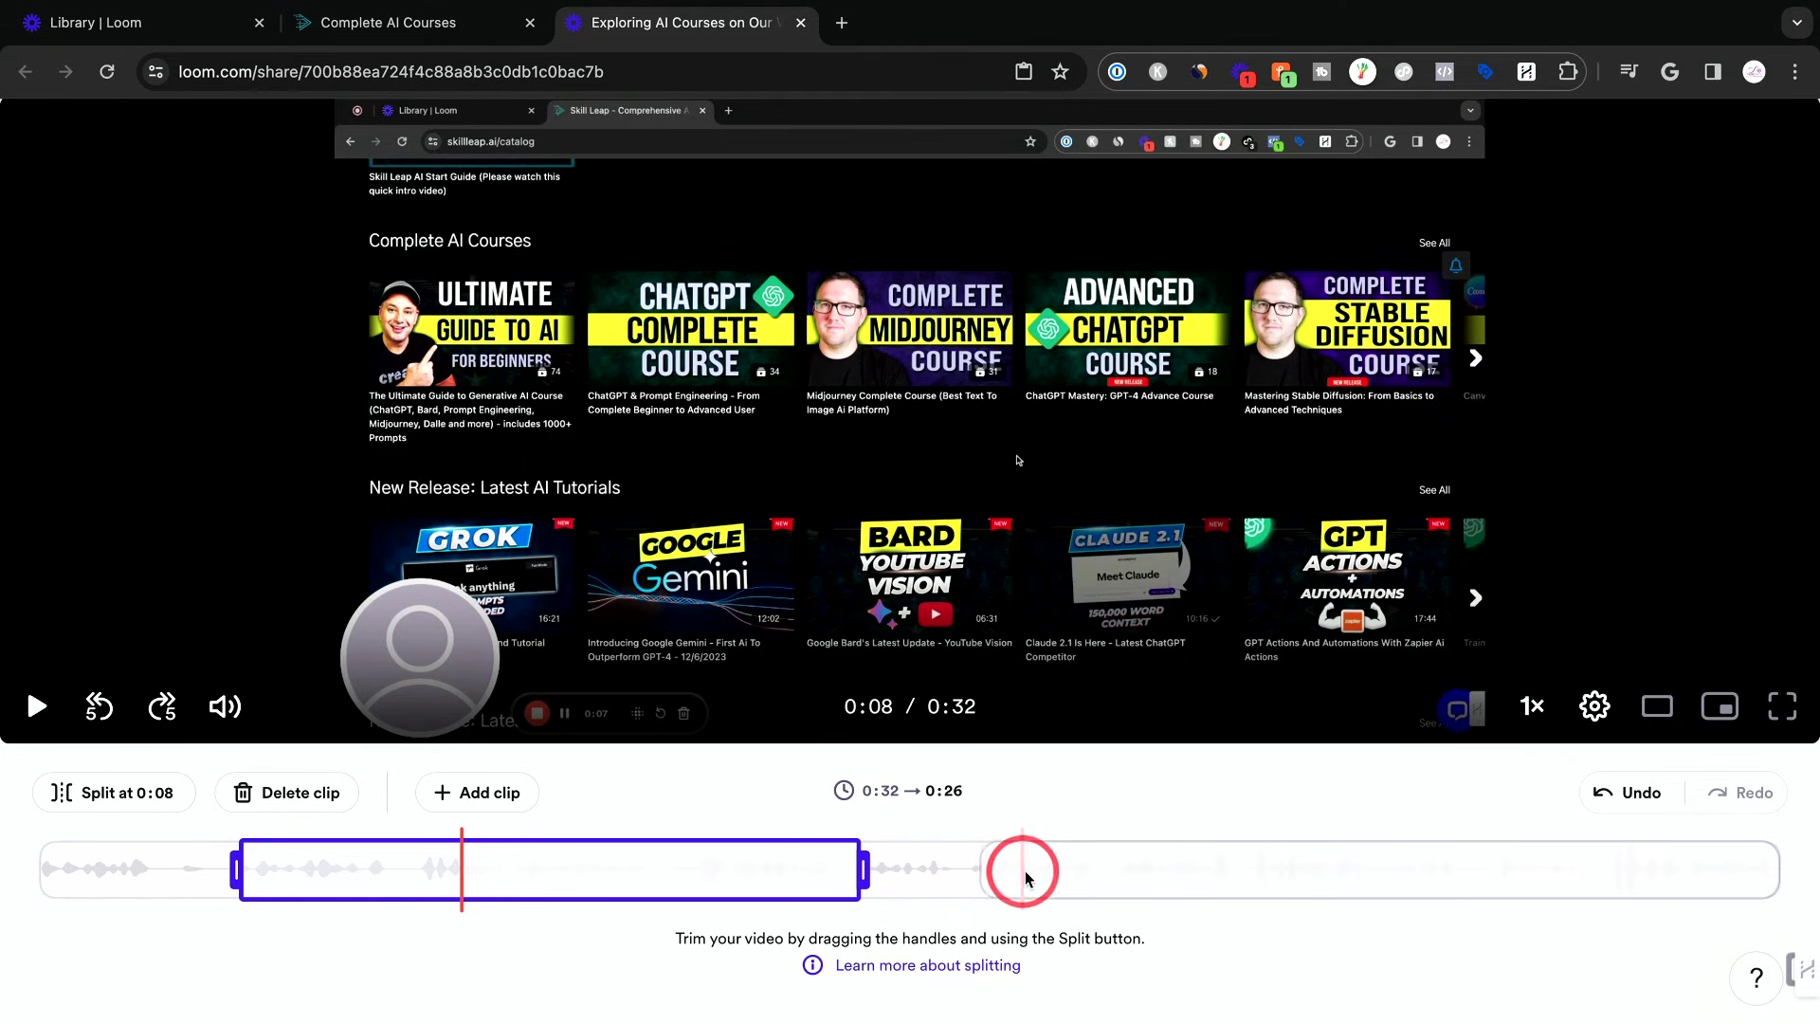
{"action": "left_click", "coordinate": [1257, 864]}
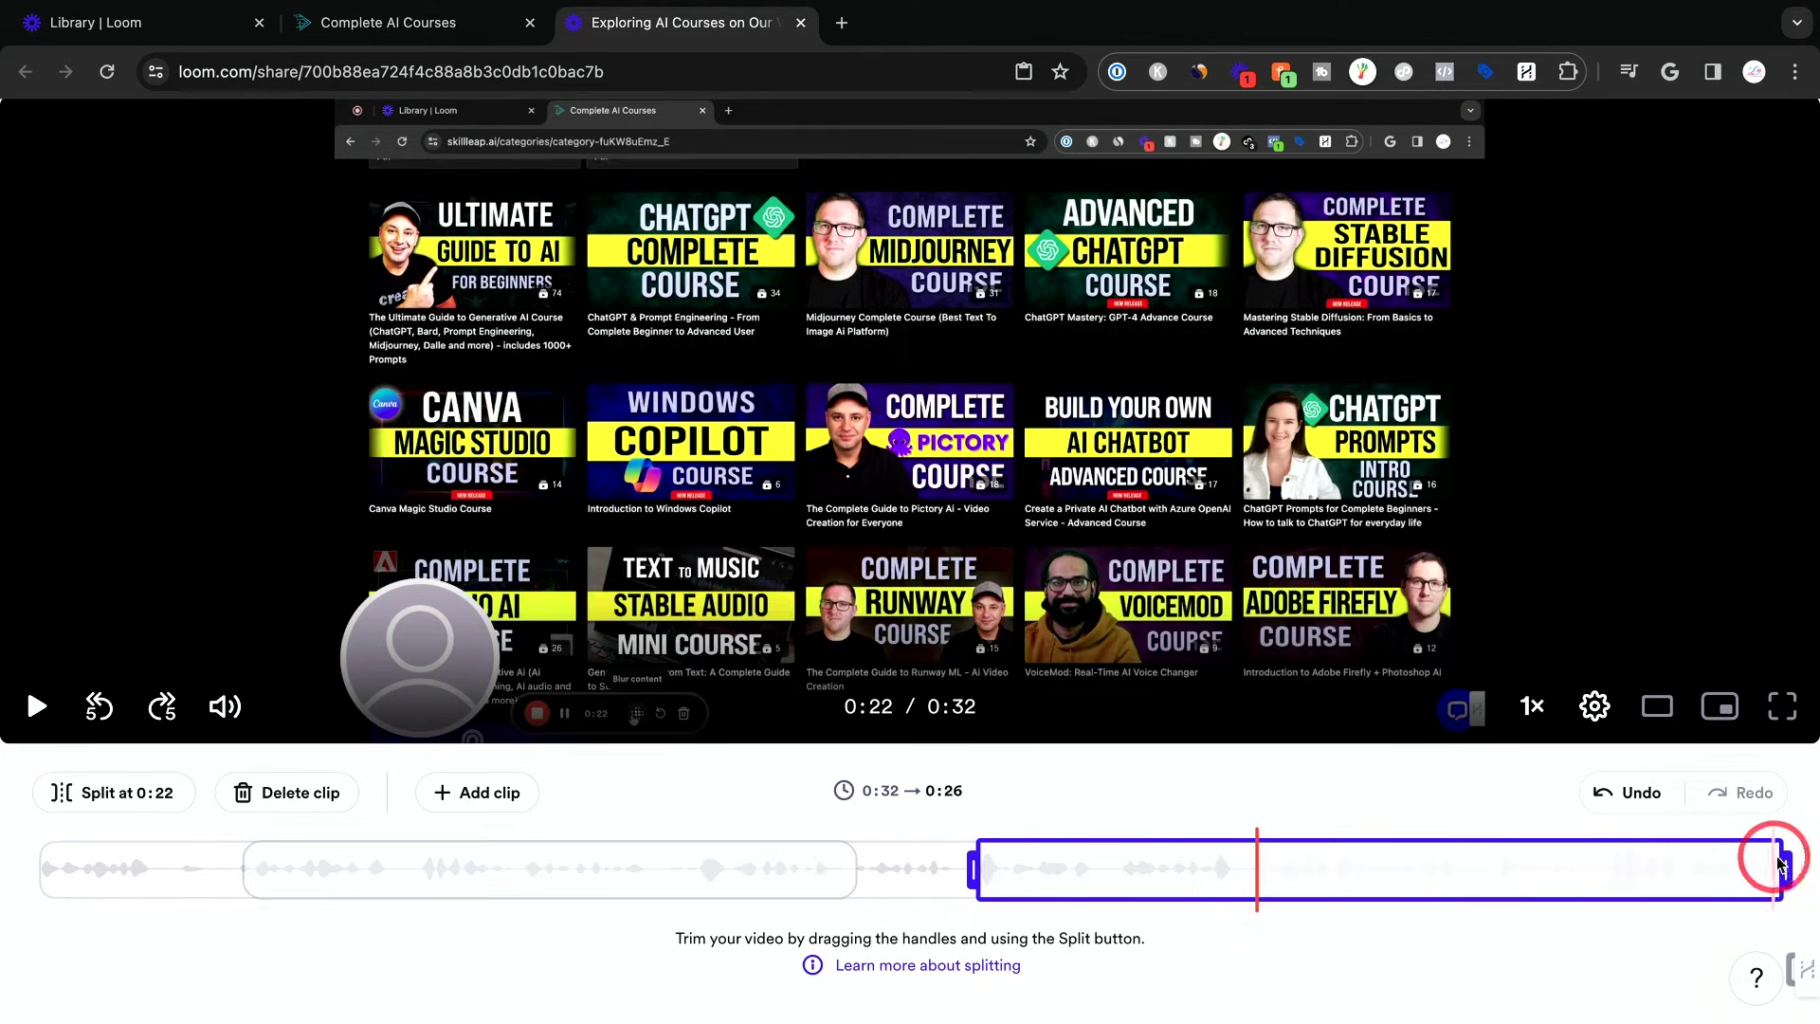
{"action": "left_click_drag", "start_coordinate": [1782, 860], "coordinate": [1685, 865]}
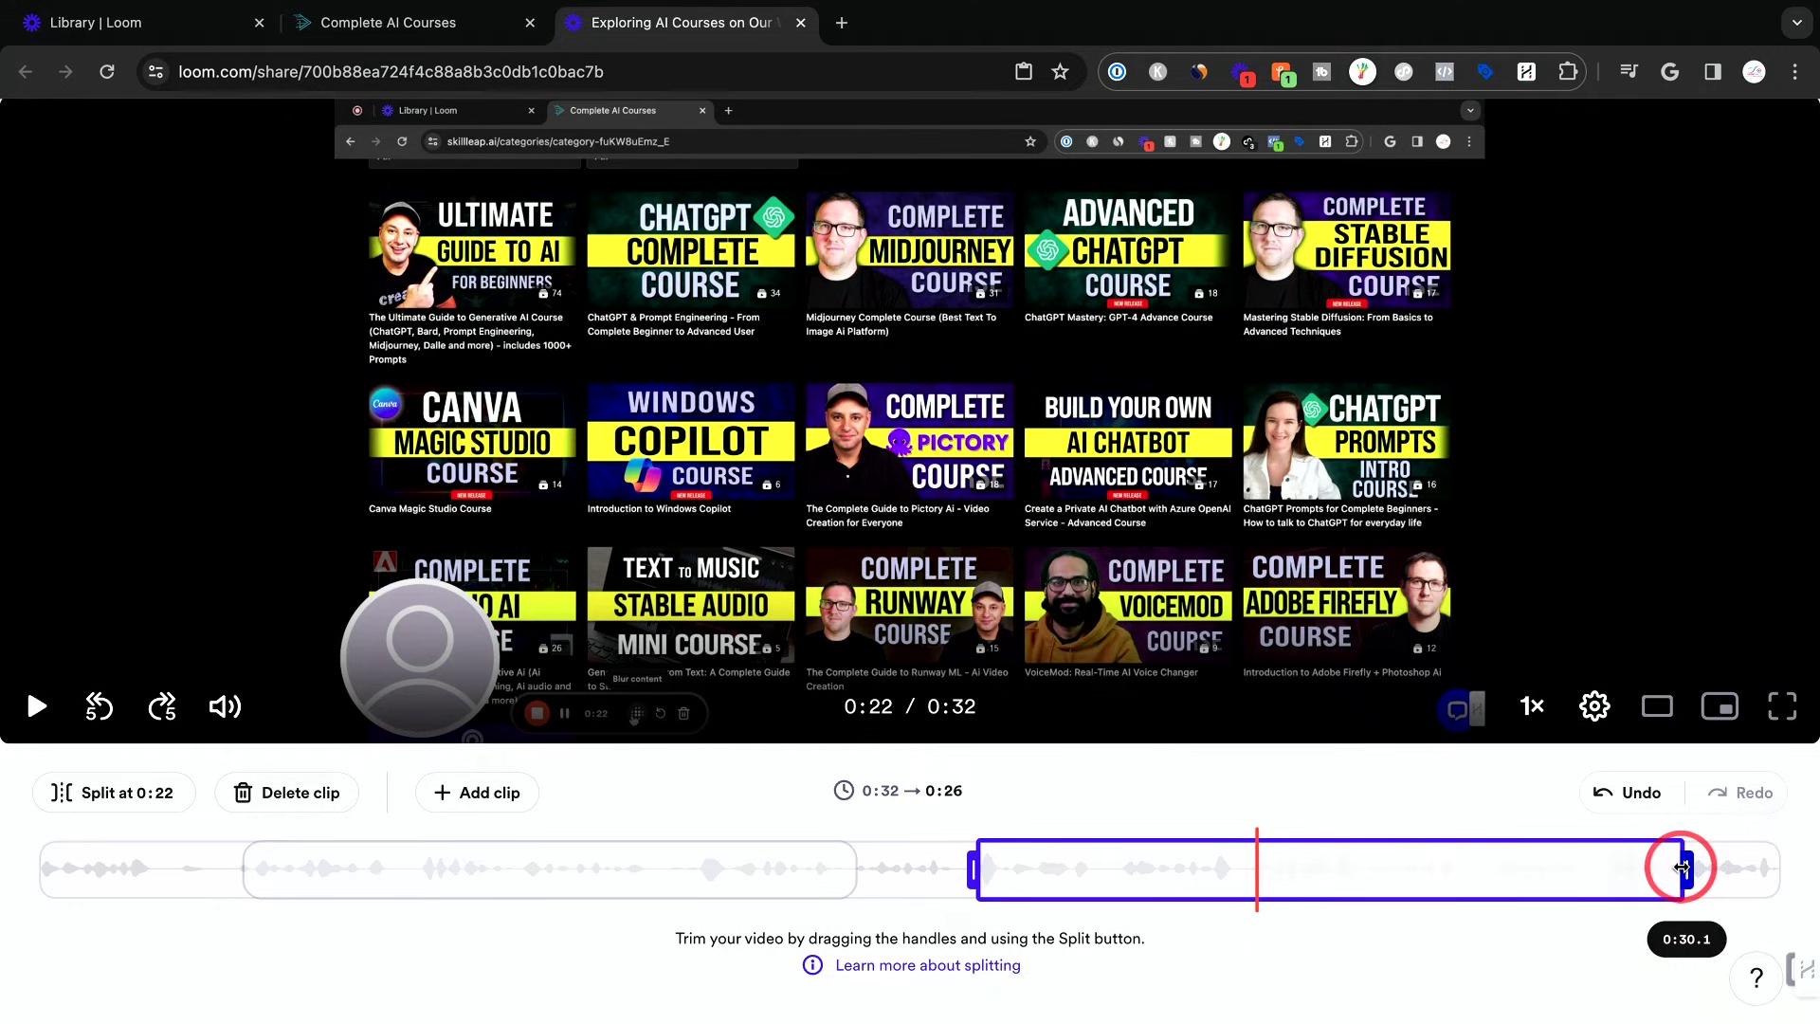
{"action": "left_click", "coordinate": [1657, 870]}
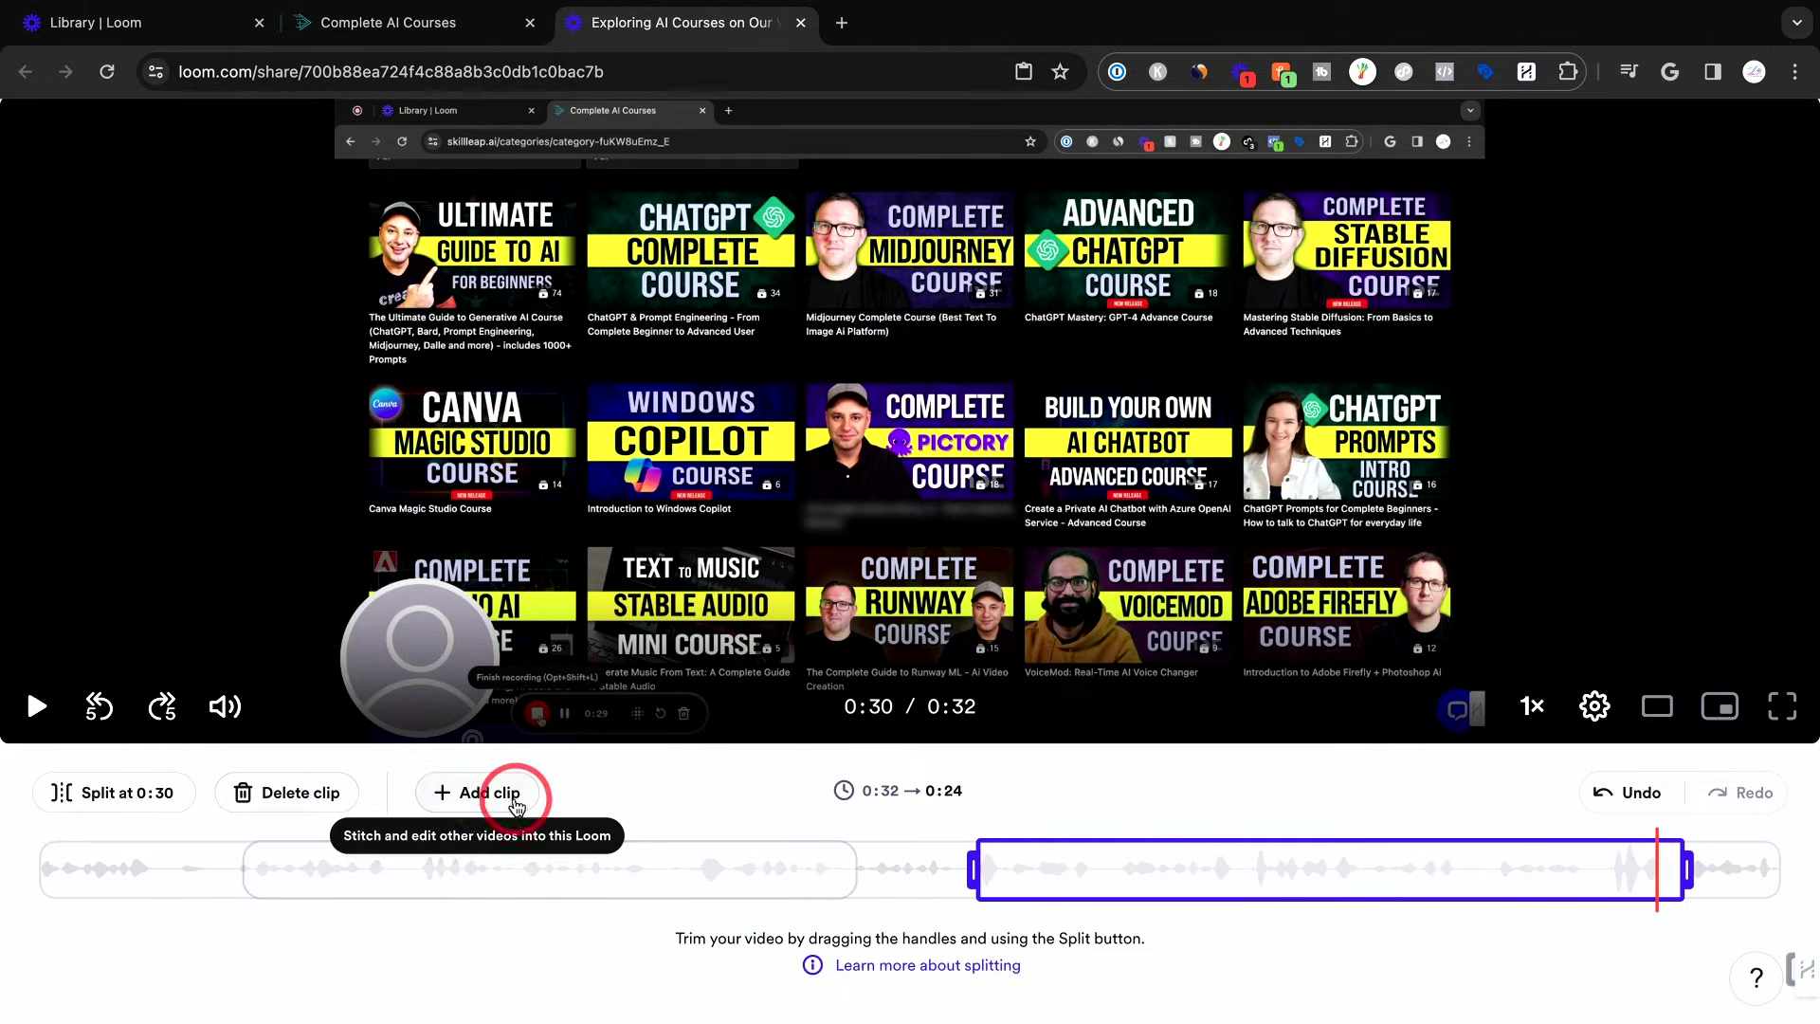
{"action": "scroll", "coordinate": [1033, 659], "scroll_direction": "up", "scroll_amount": 2}
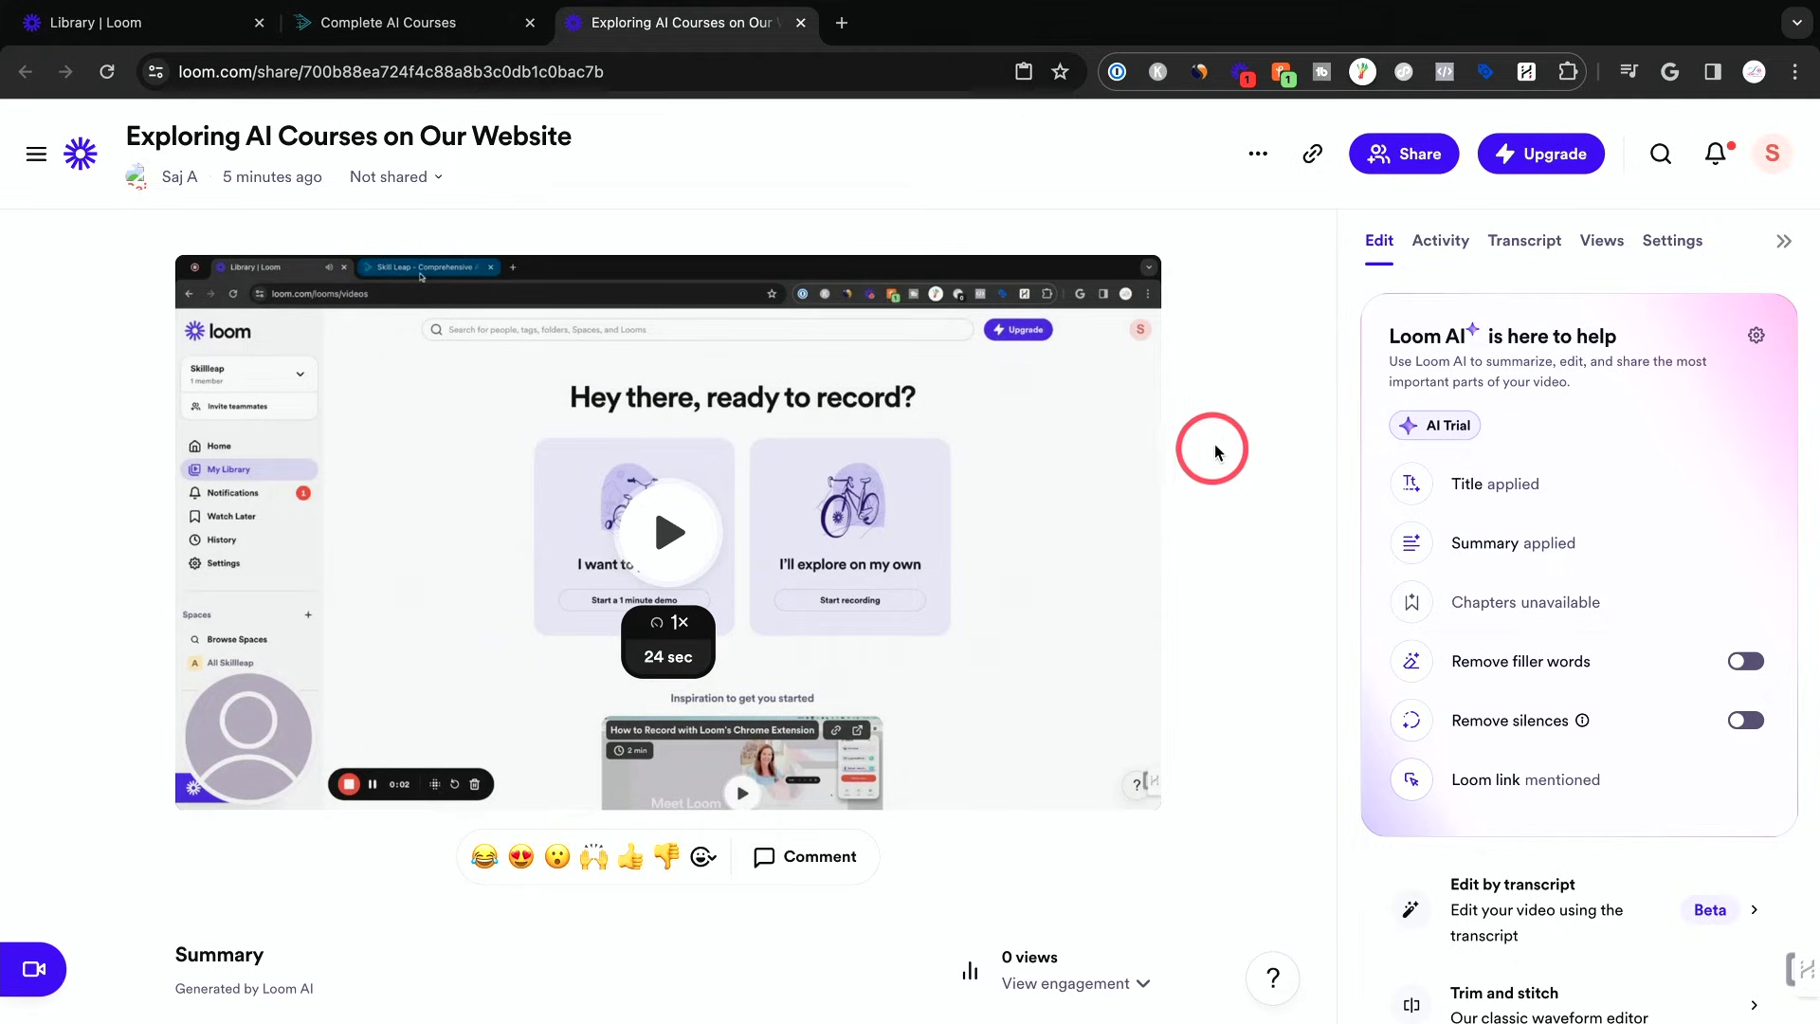
Explore the share dialog's social, people-only access and add-people options
{"action": "left_click", "coordinate": [1313, 154]}
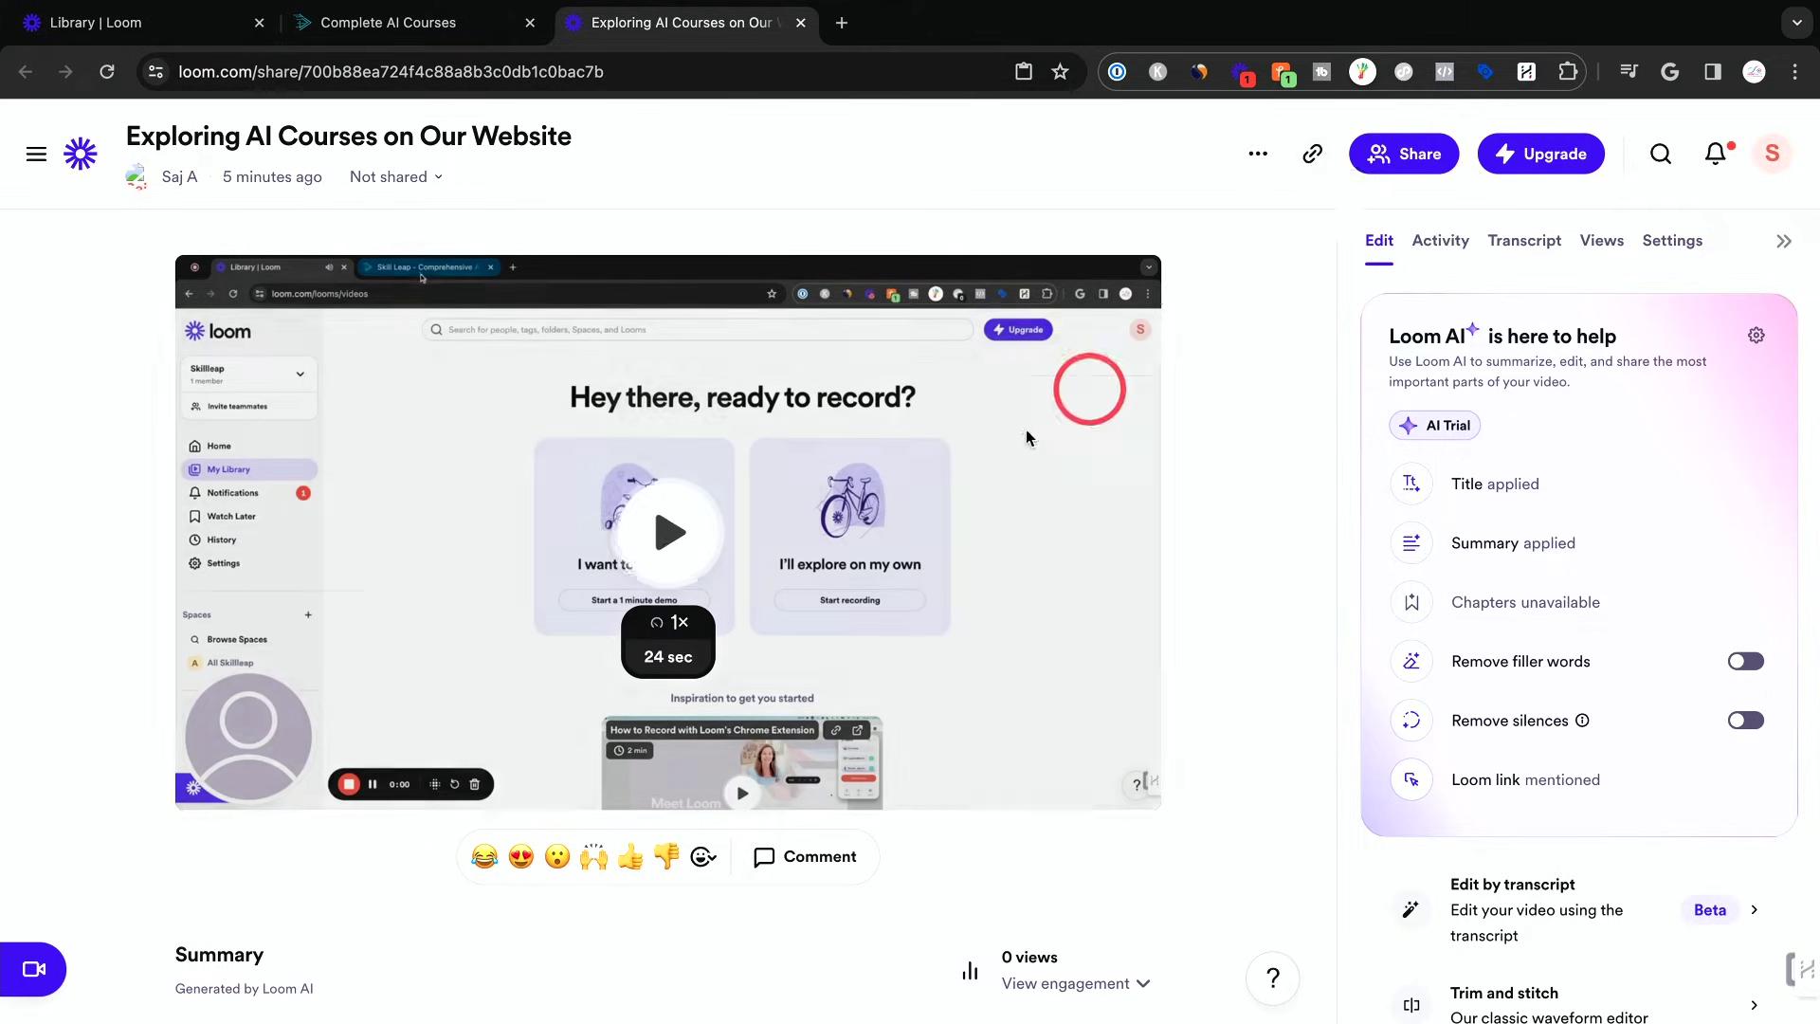
{"action": "left_click", "coordinate": [1384, 155]}
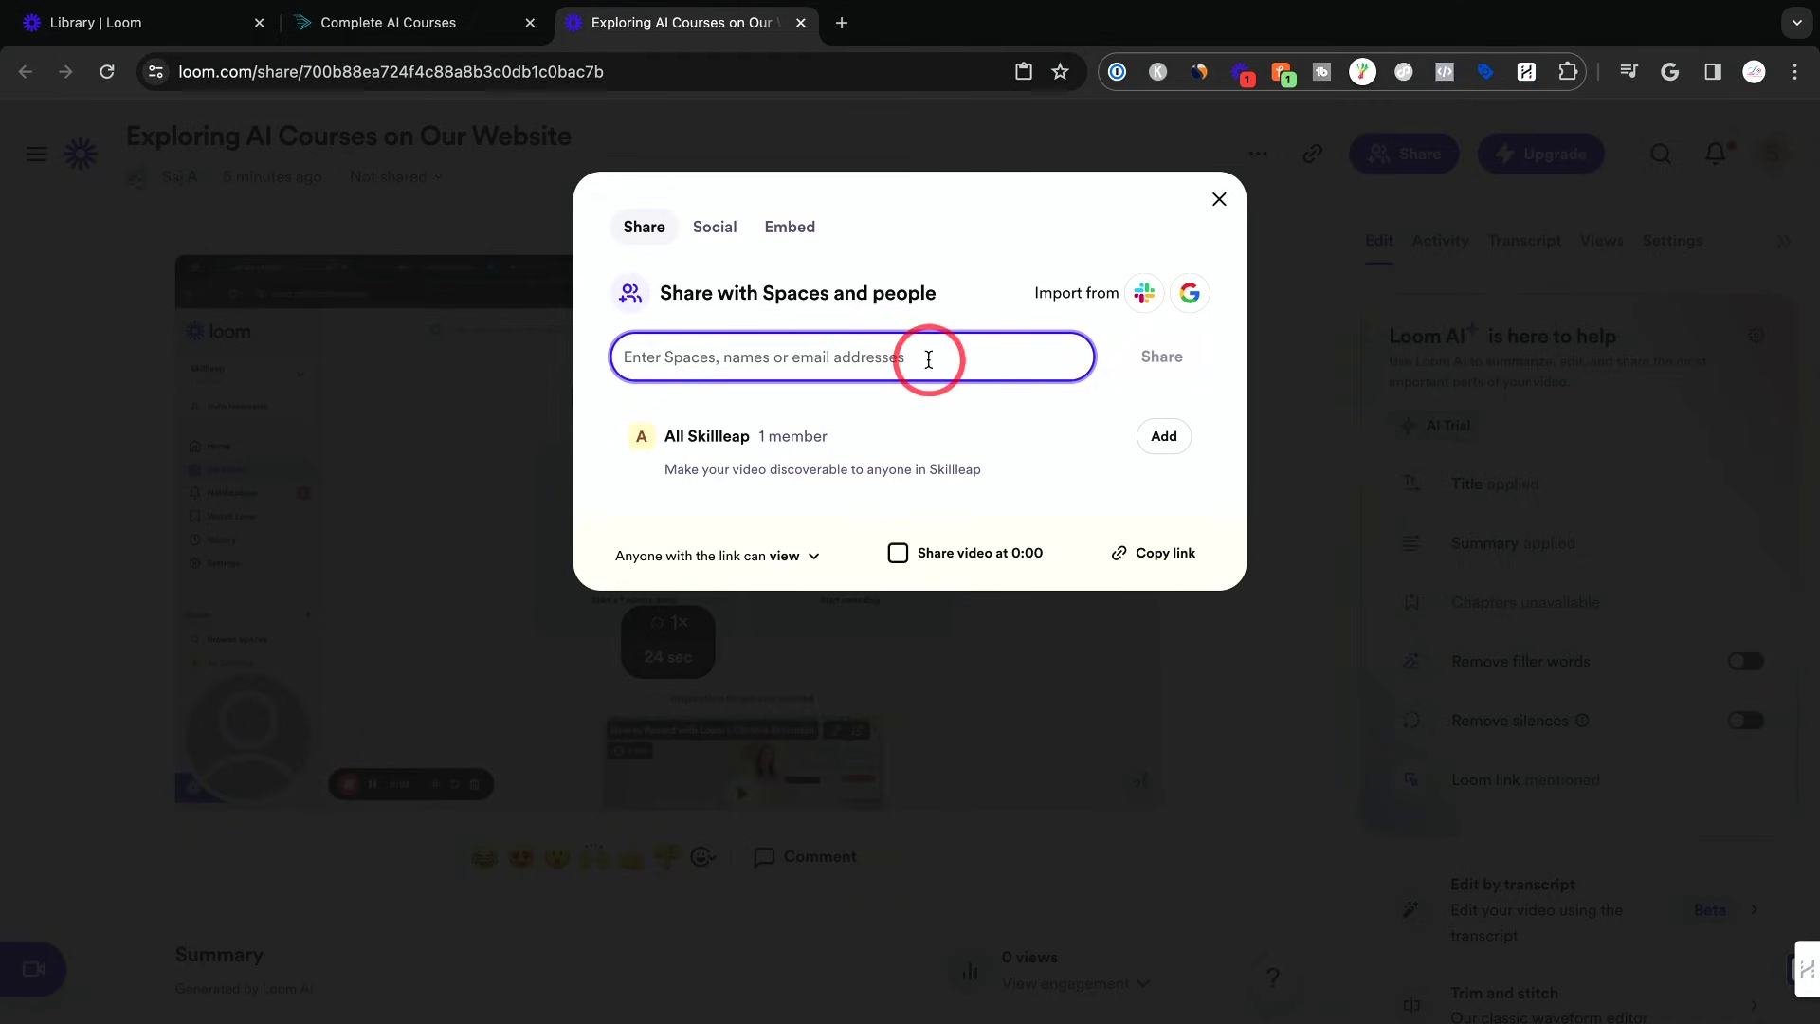
{"action": "left_click", "coordinate": [715, 237]}
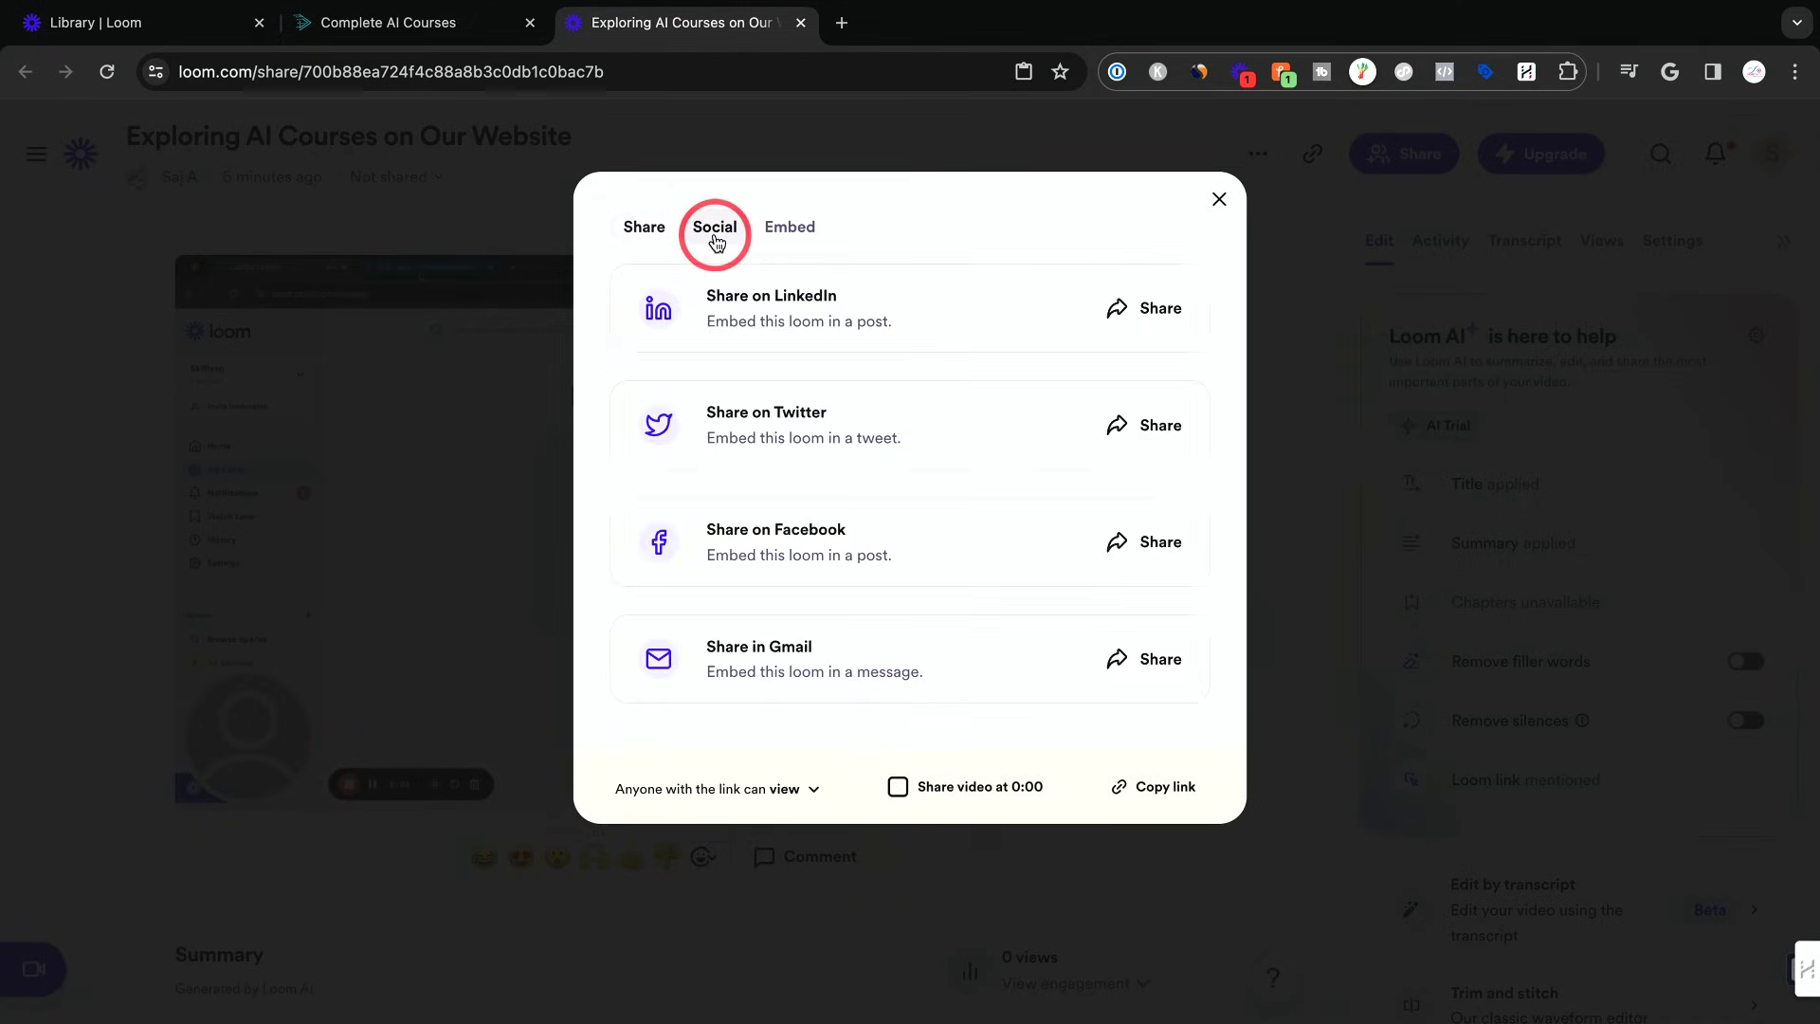
{"action": "left_click", "coordinate": [778, 237]}
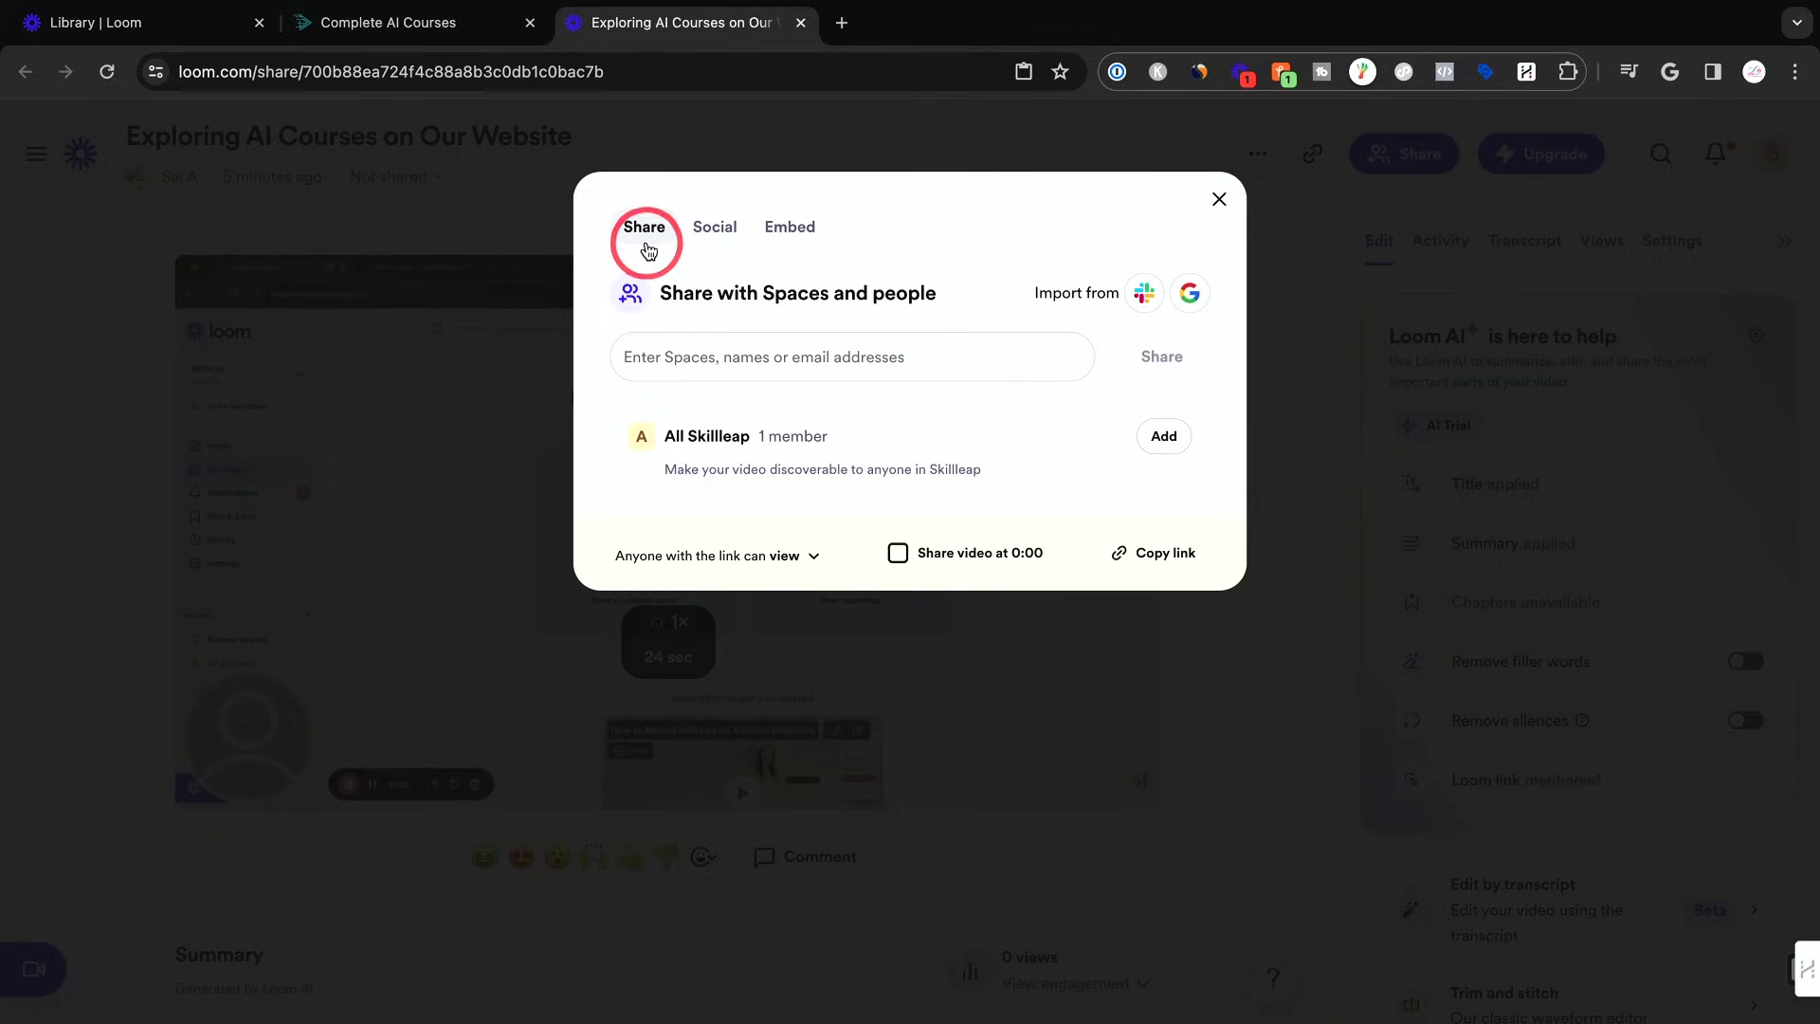
{"action": "left_click", "coordinate": [722, 557]}
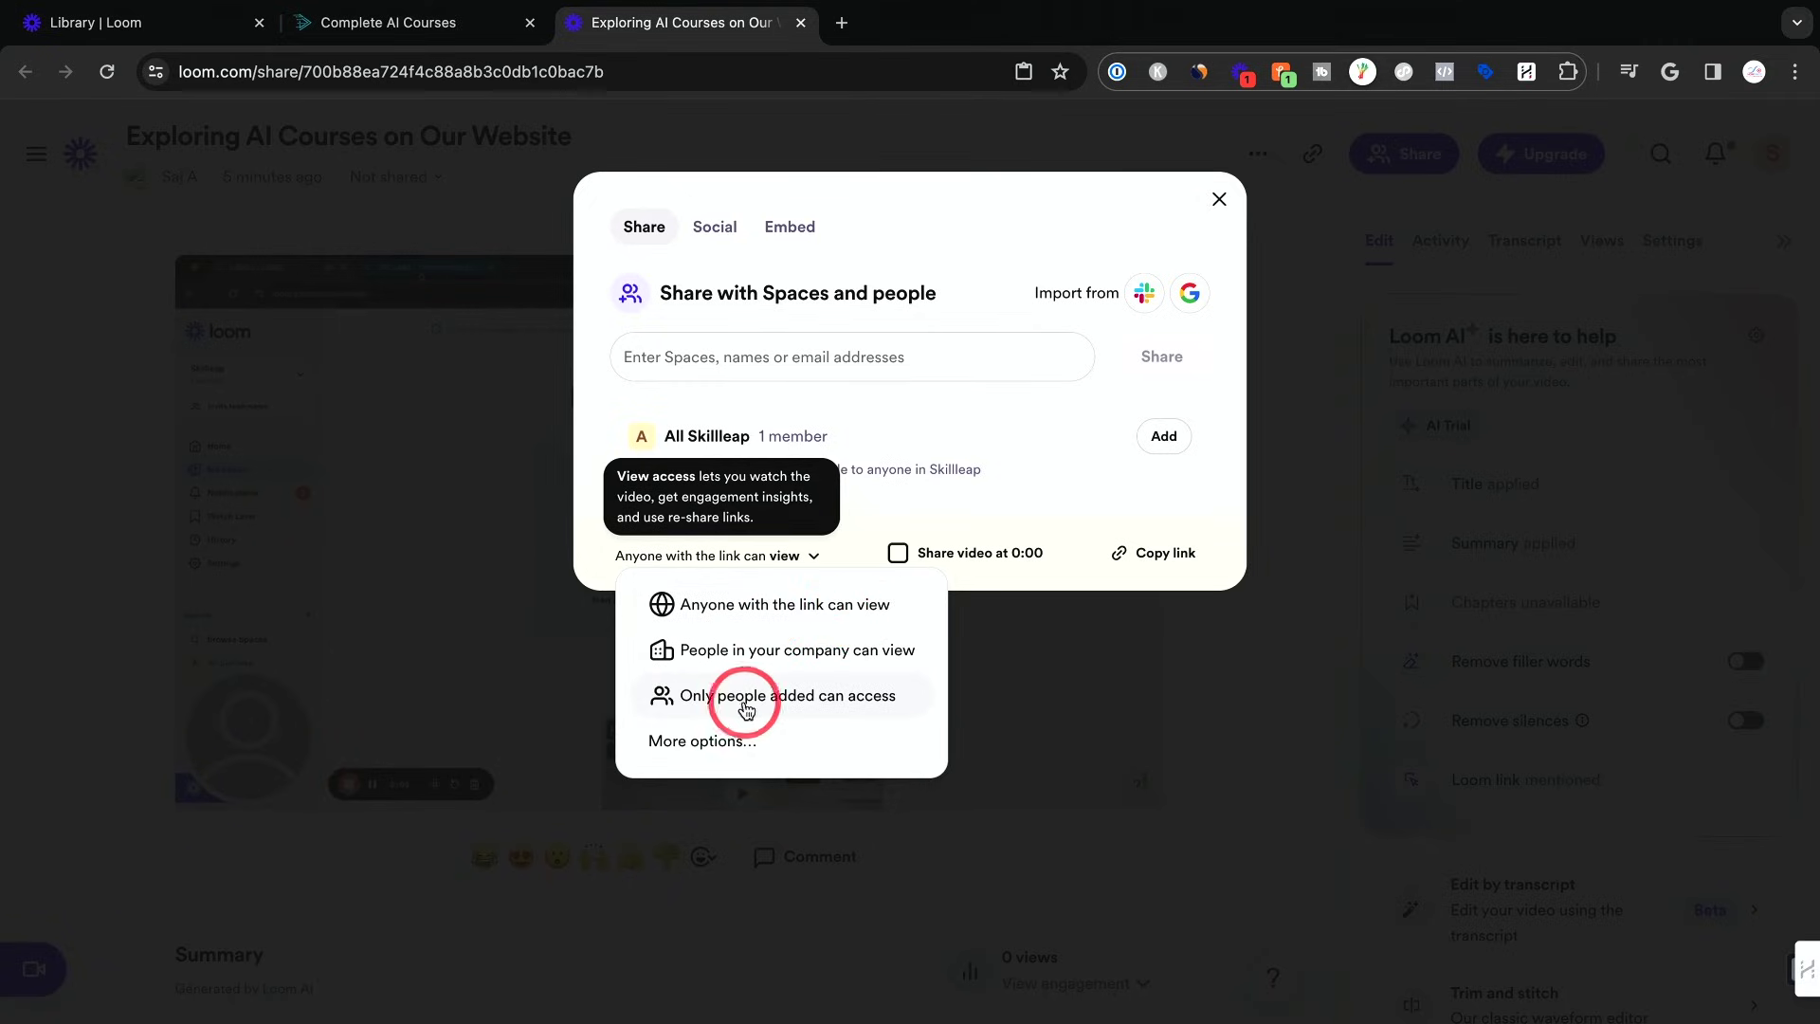
{"action": "left_click", "coordinate": [804, 705]}
{"action": "left_click", "coordinate": [637, 357]}
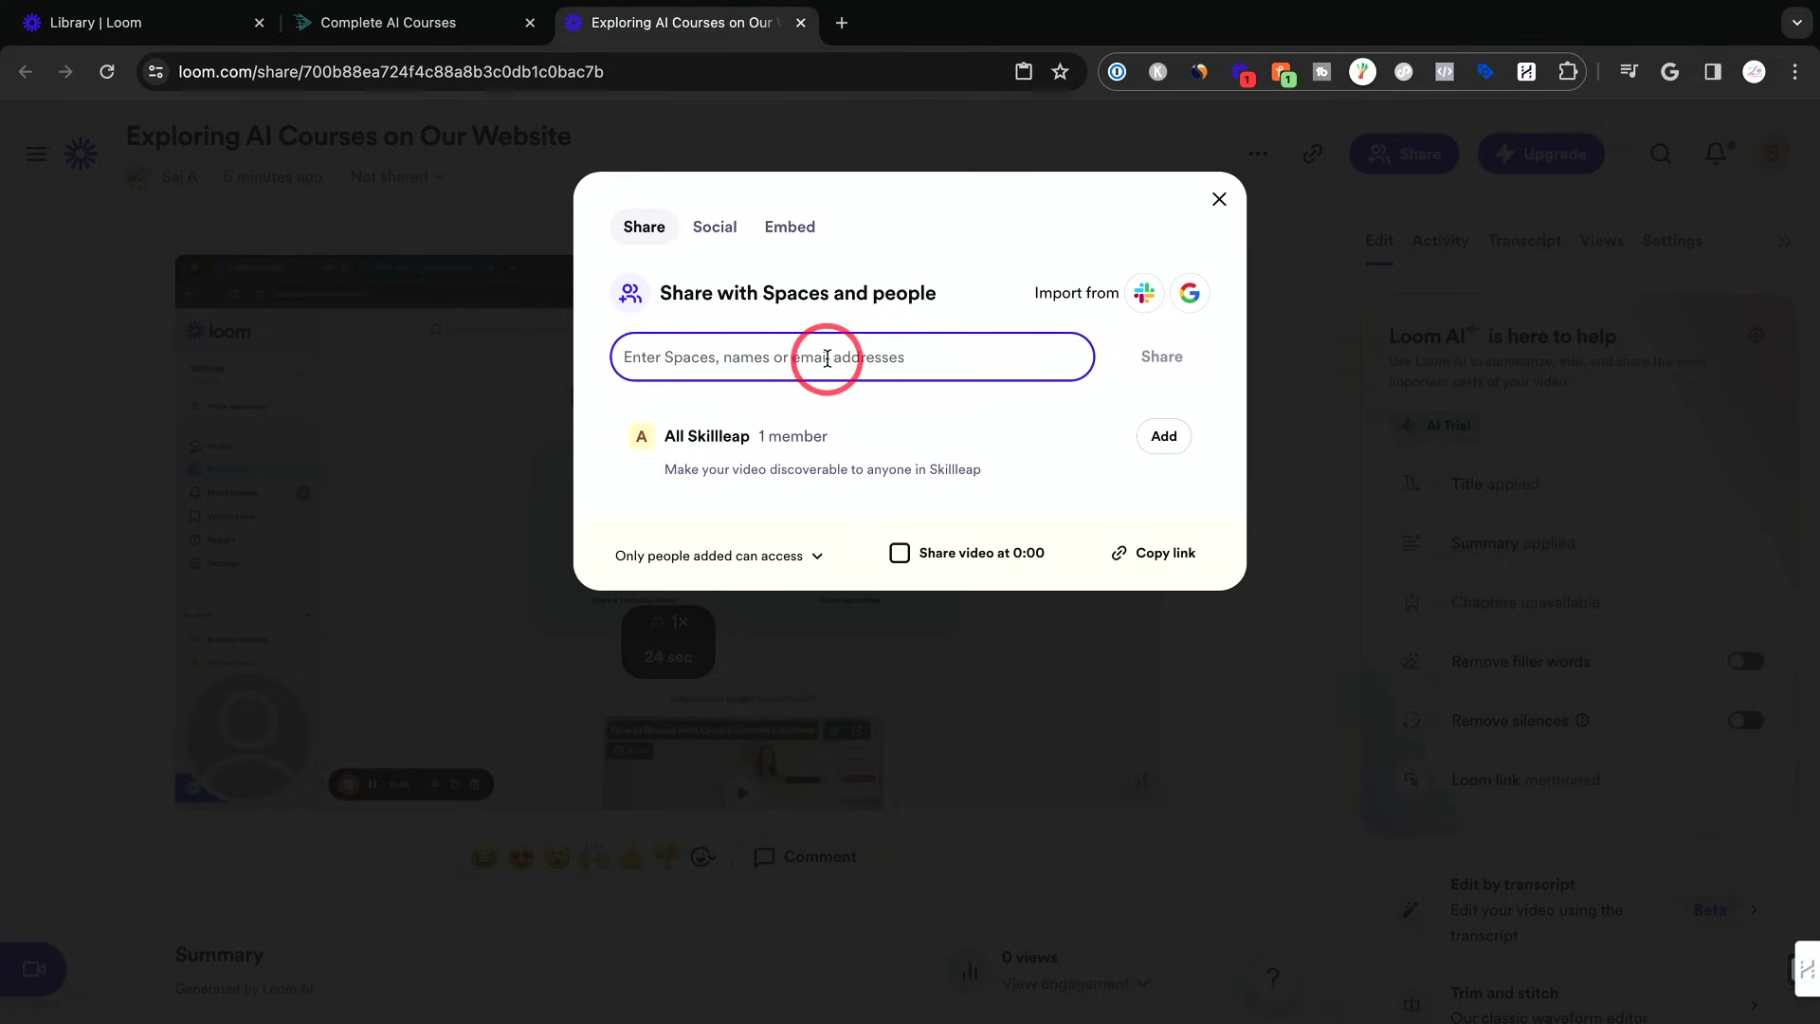
Set access to Anyone with the link can view, copy the link, and view the embed options
{"action": "left_click", "coordinate": [769, 567]}
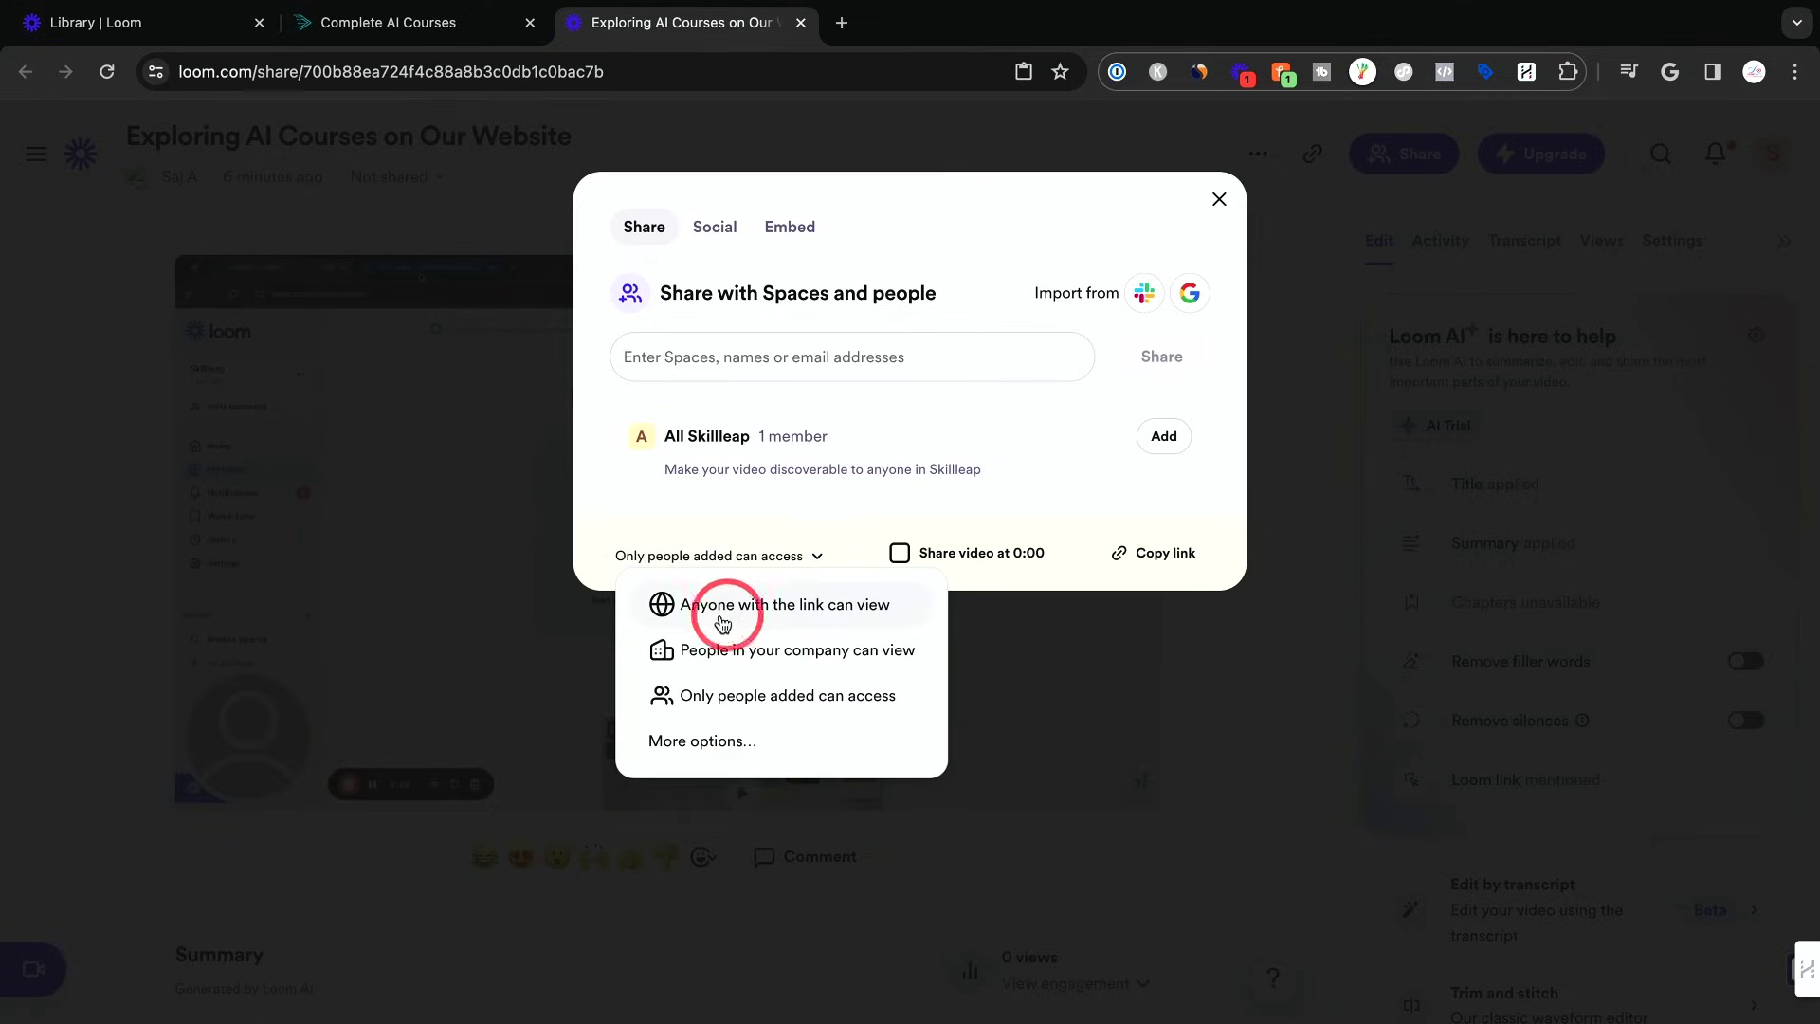
{"action": "left_click", "coordinate": [758, 616]}
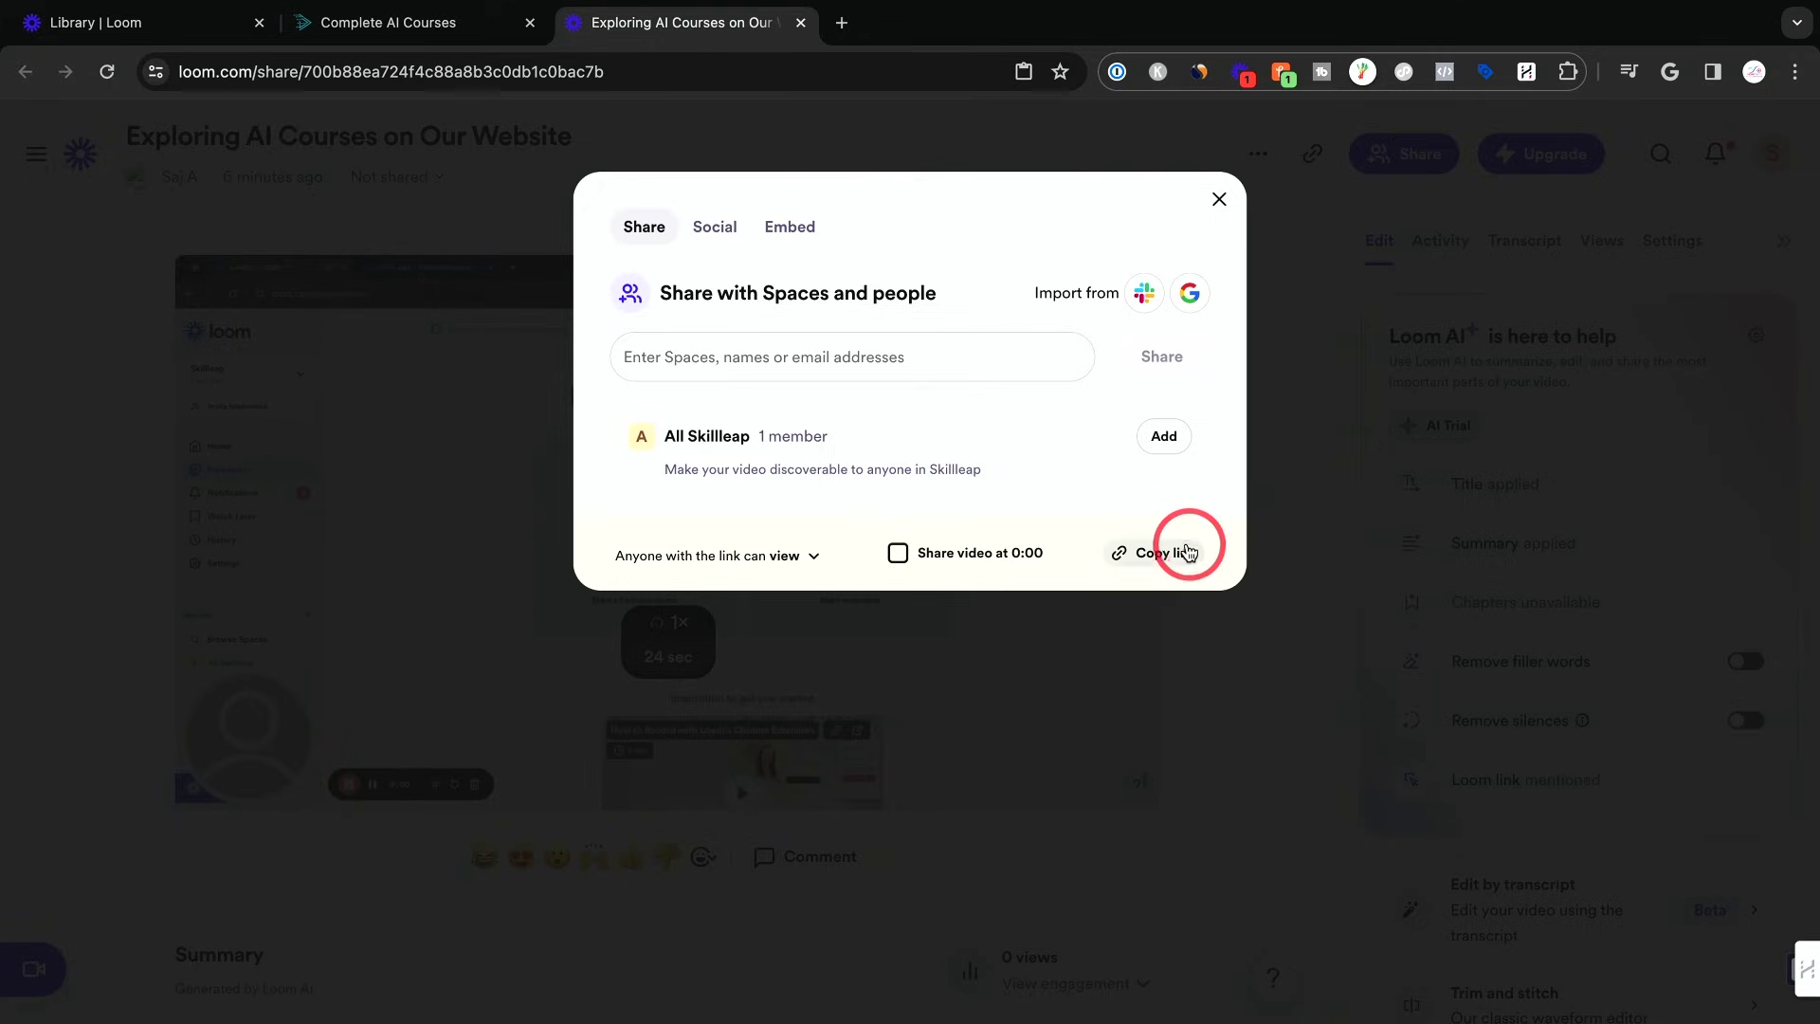
{"action": "left_click", "coordinate": [1158, 553]}
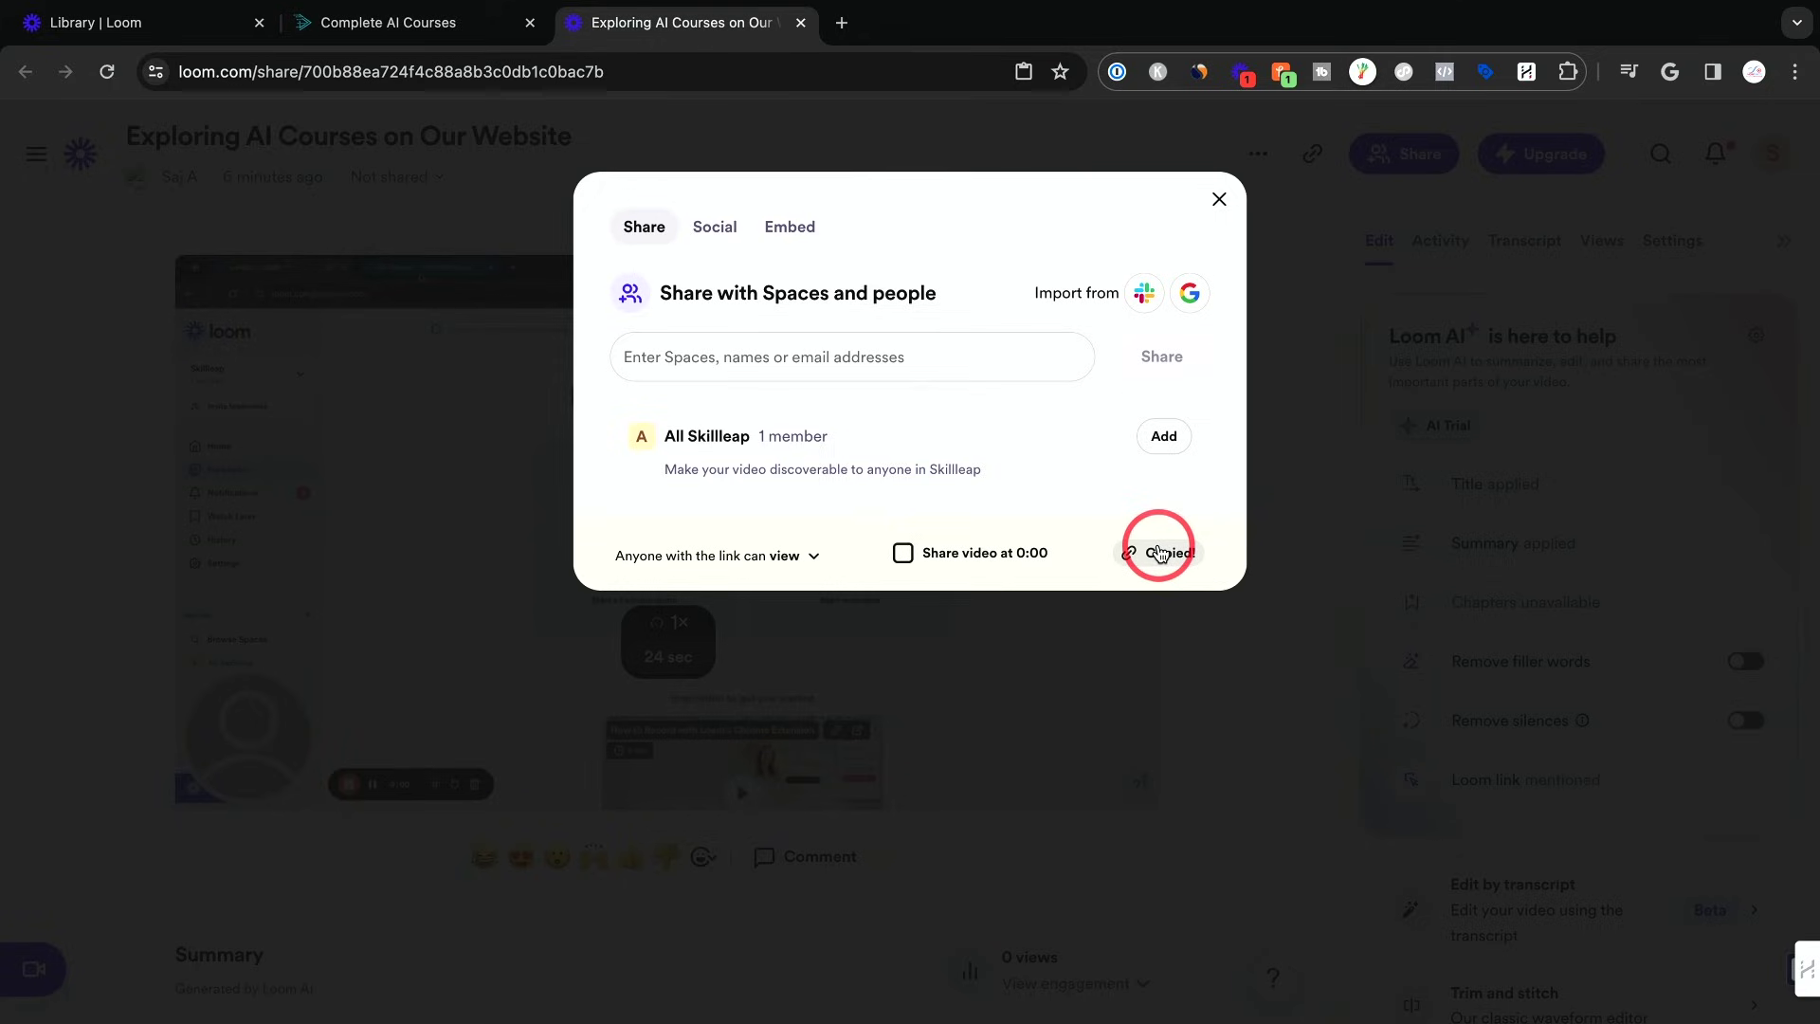
{"action": "left_click", "coordinate": [804, 228]}
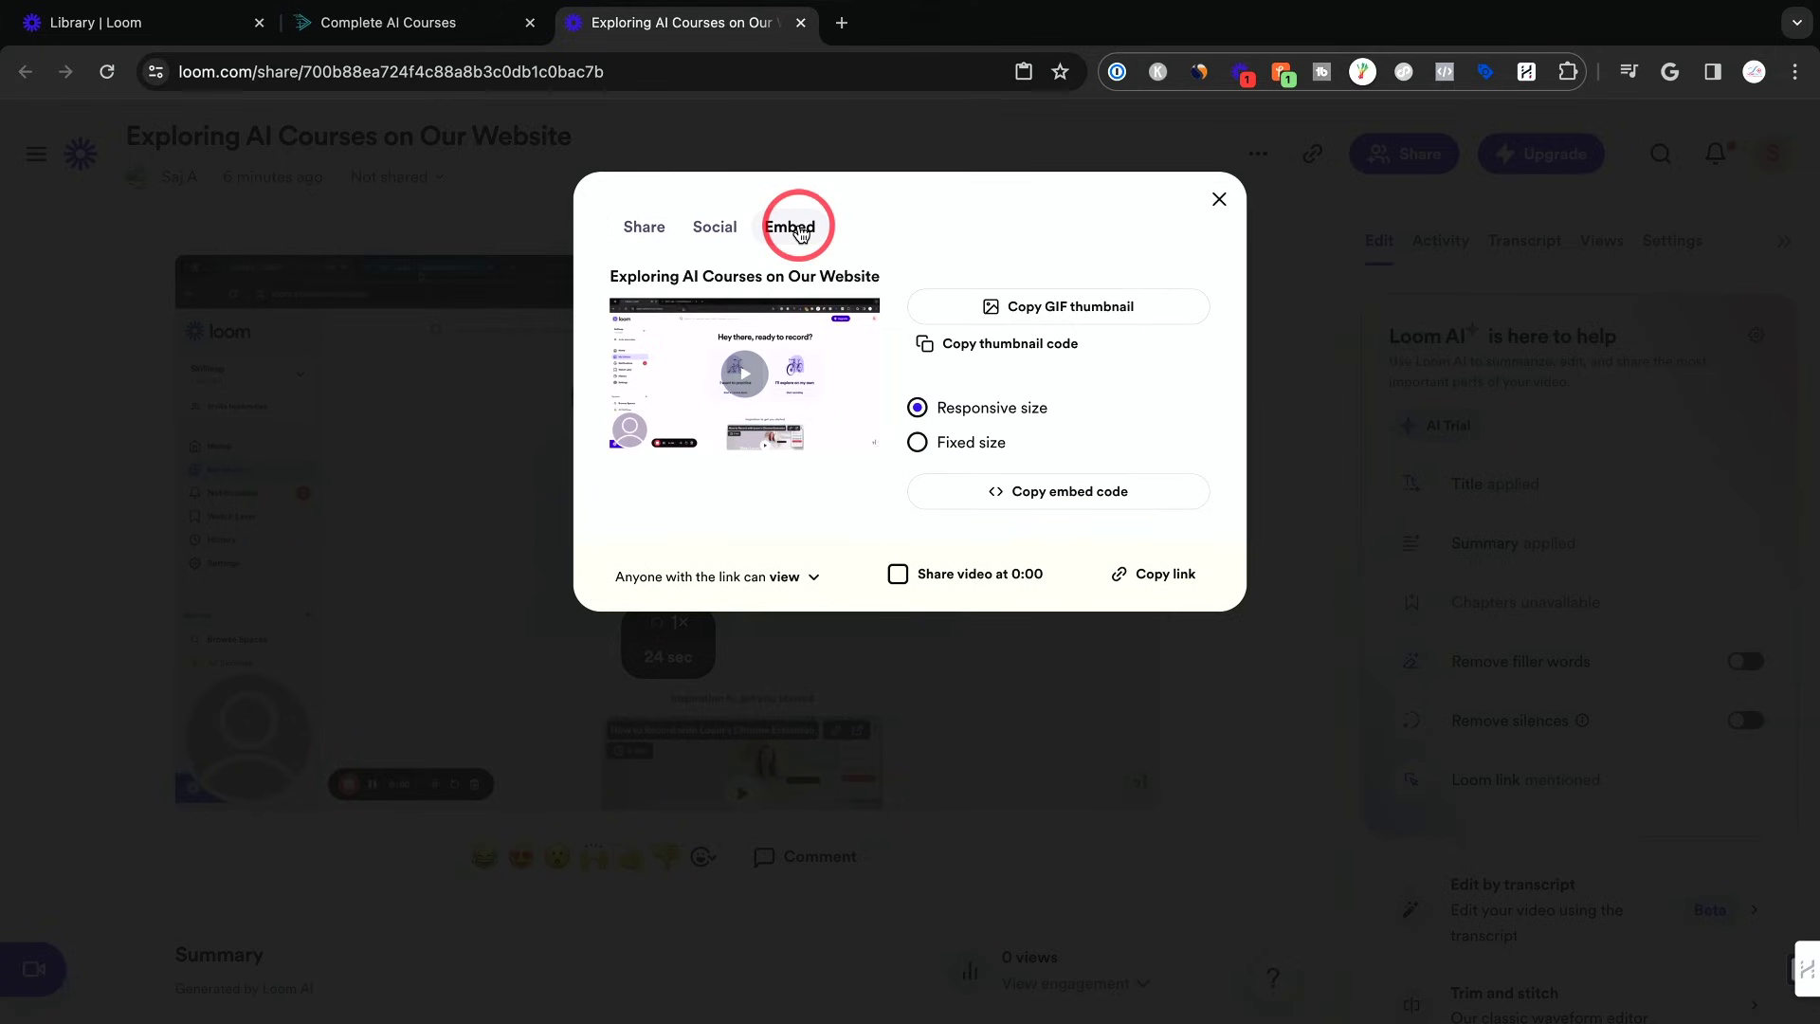
{"action": "left_click", "coordinate": [756, 593]}
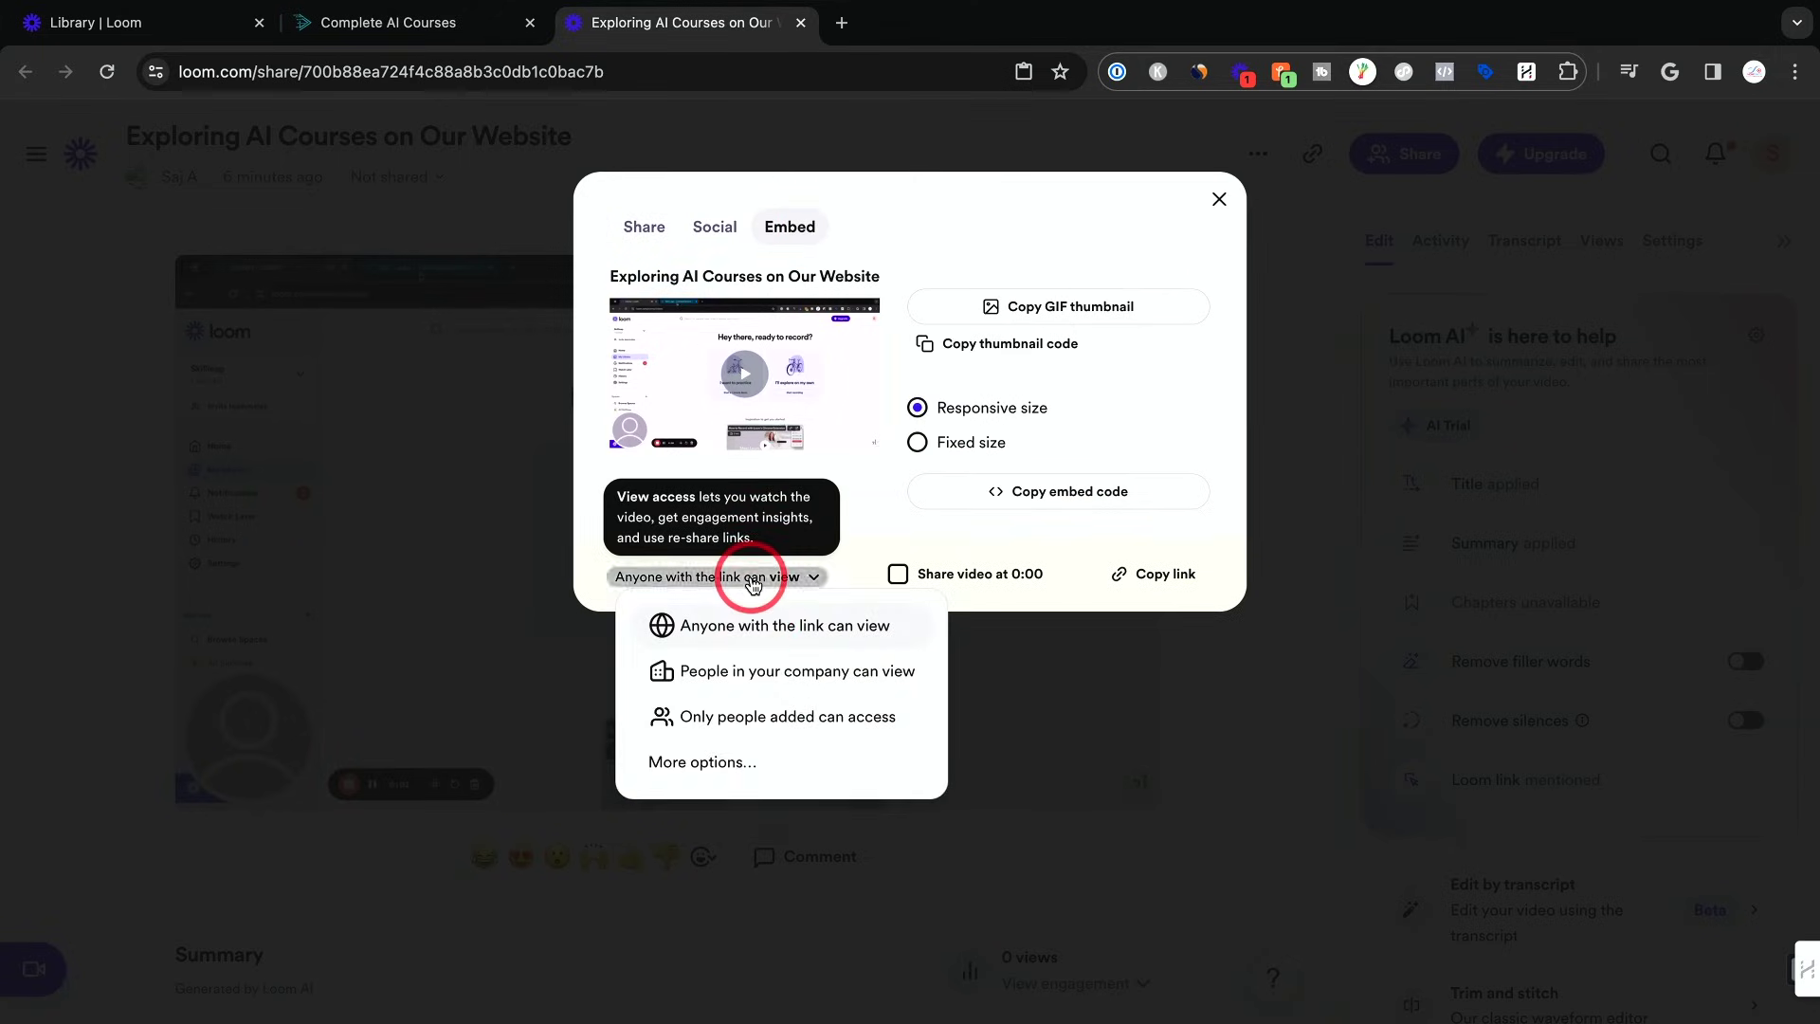
{"action": "left_click", "coordinate": [753, 583]}
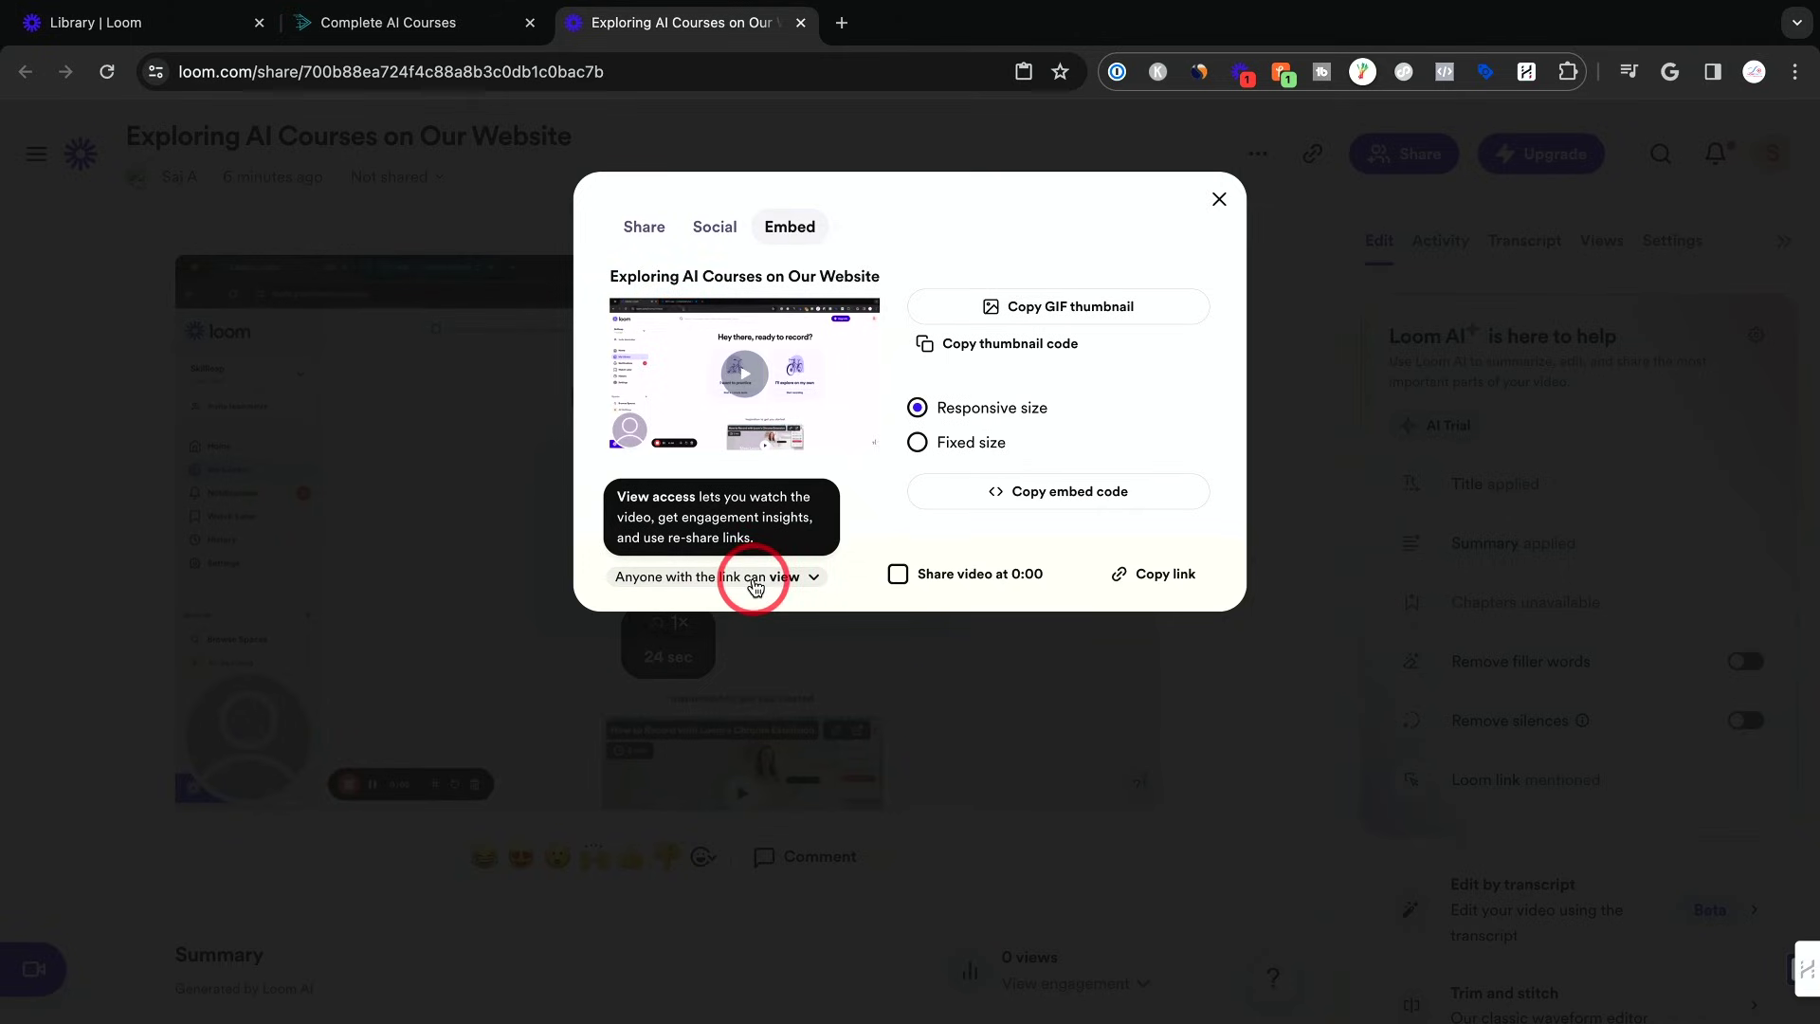
Load the shared video link in a new incognito browser window
{"action": "key", "text": "super+shift+n"}
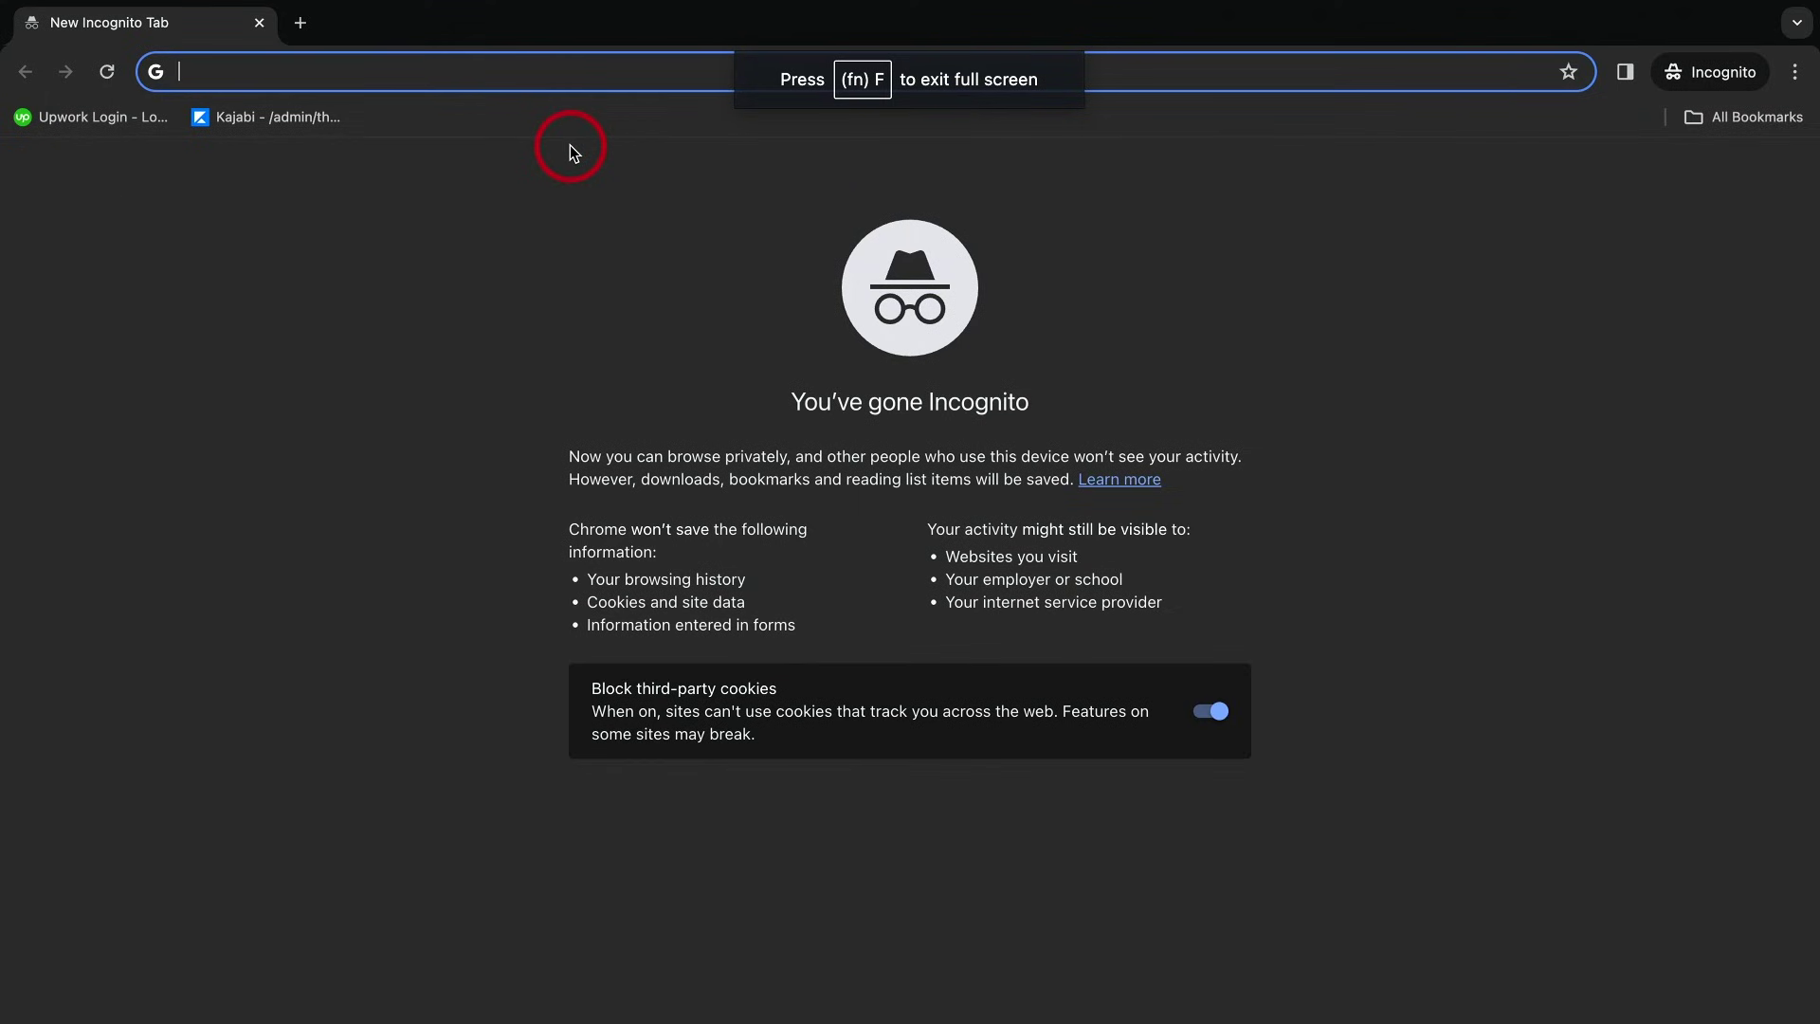
{"action": "key", "text": "super+v"}
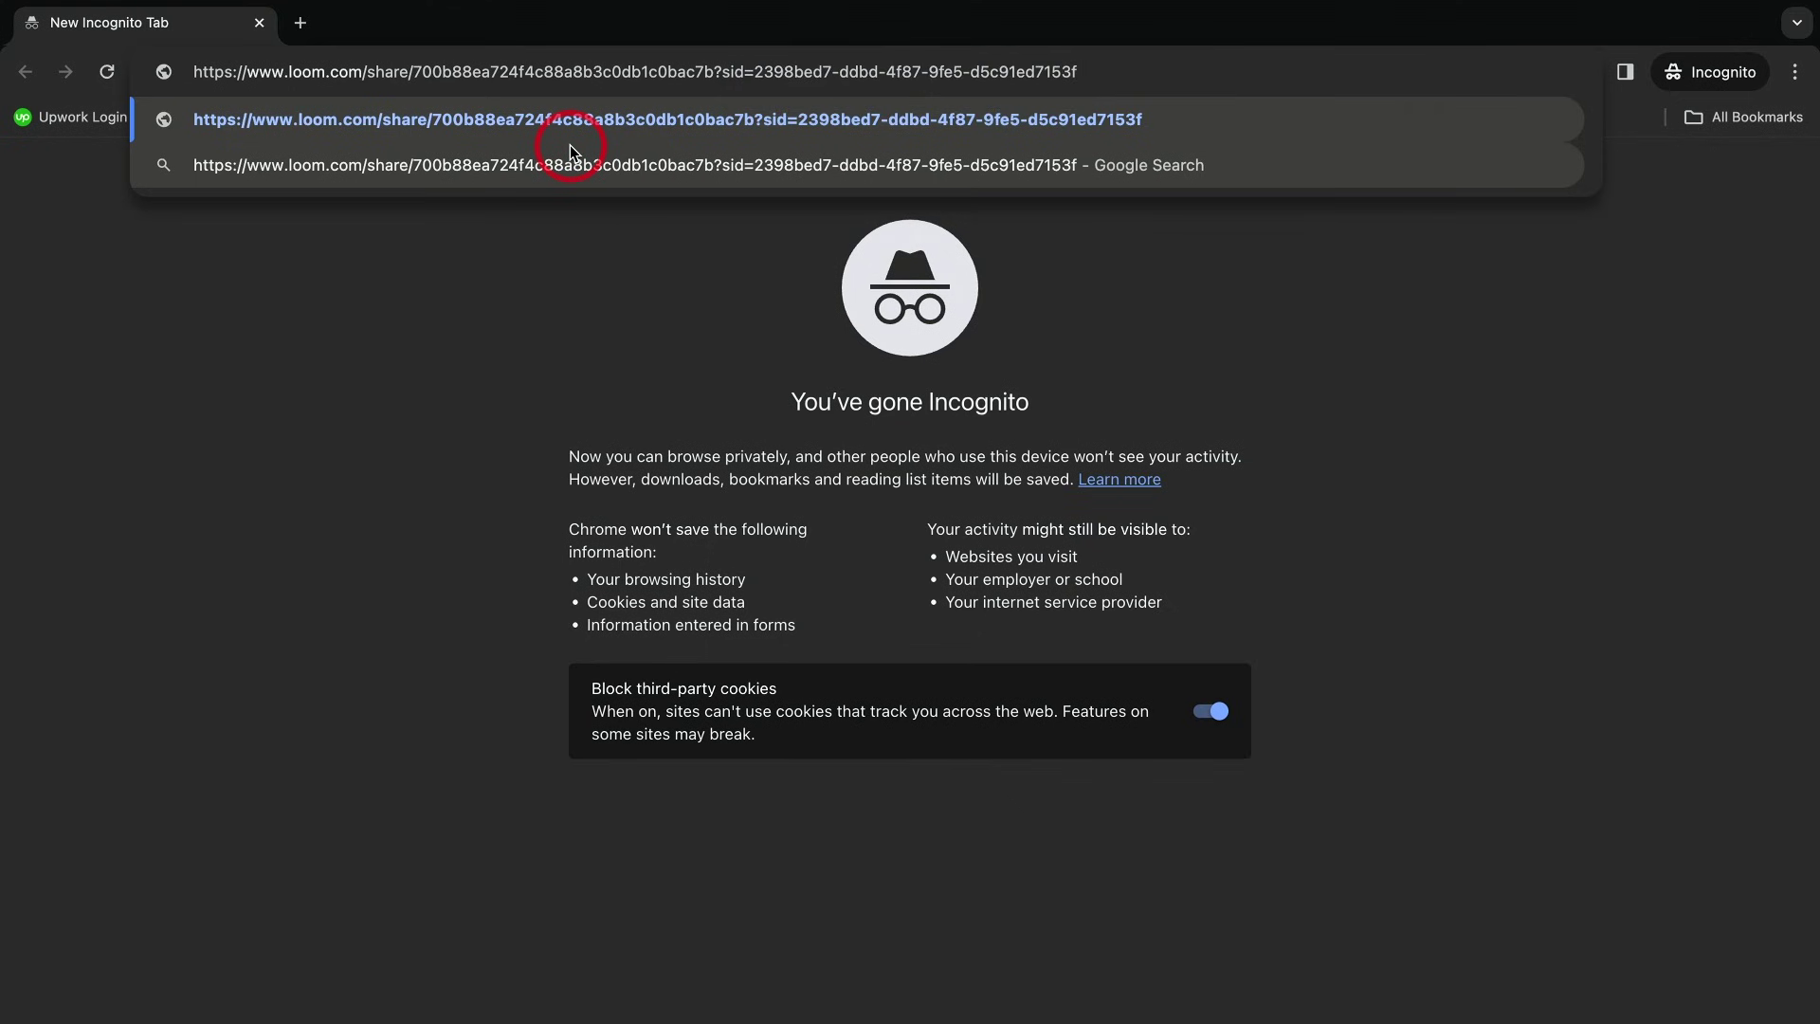
{"action": "left_click", "coordinate": [571, 145]}
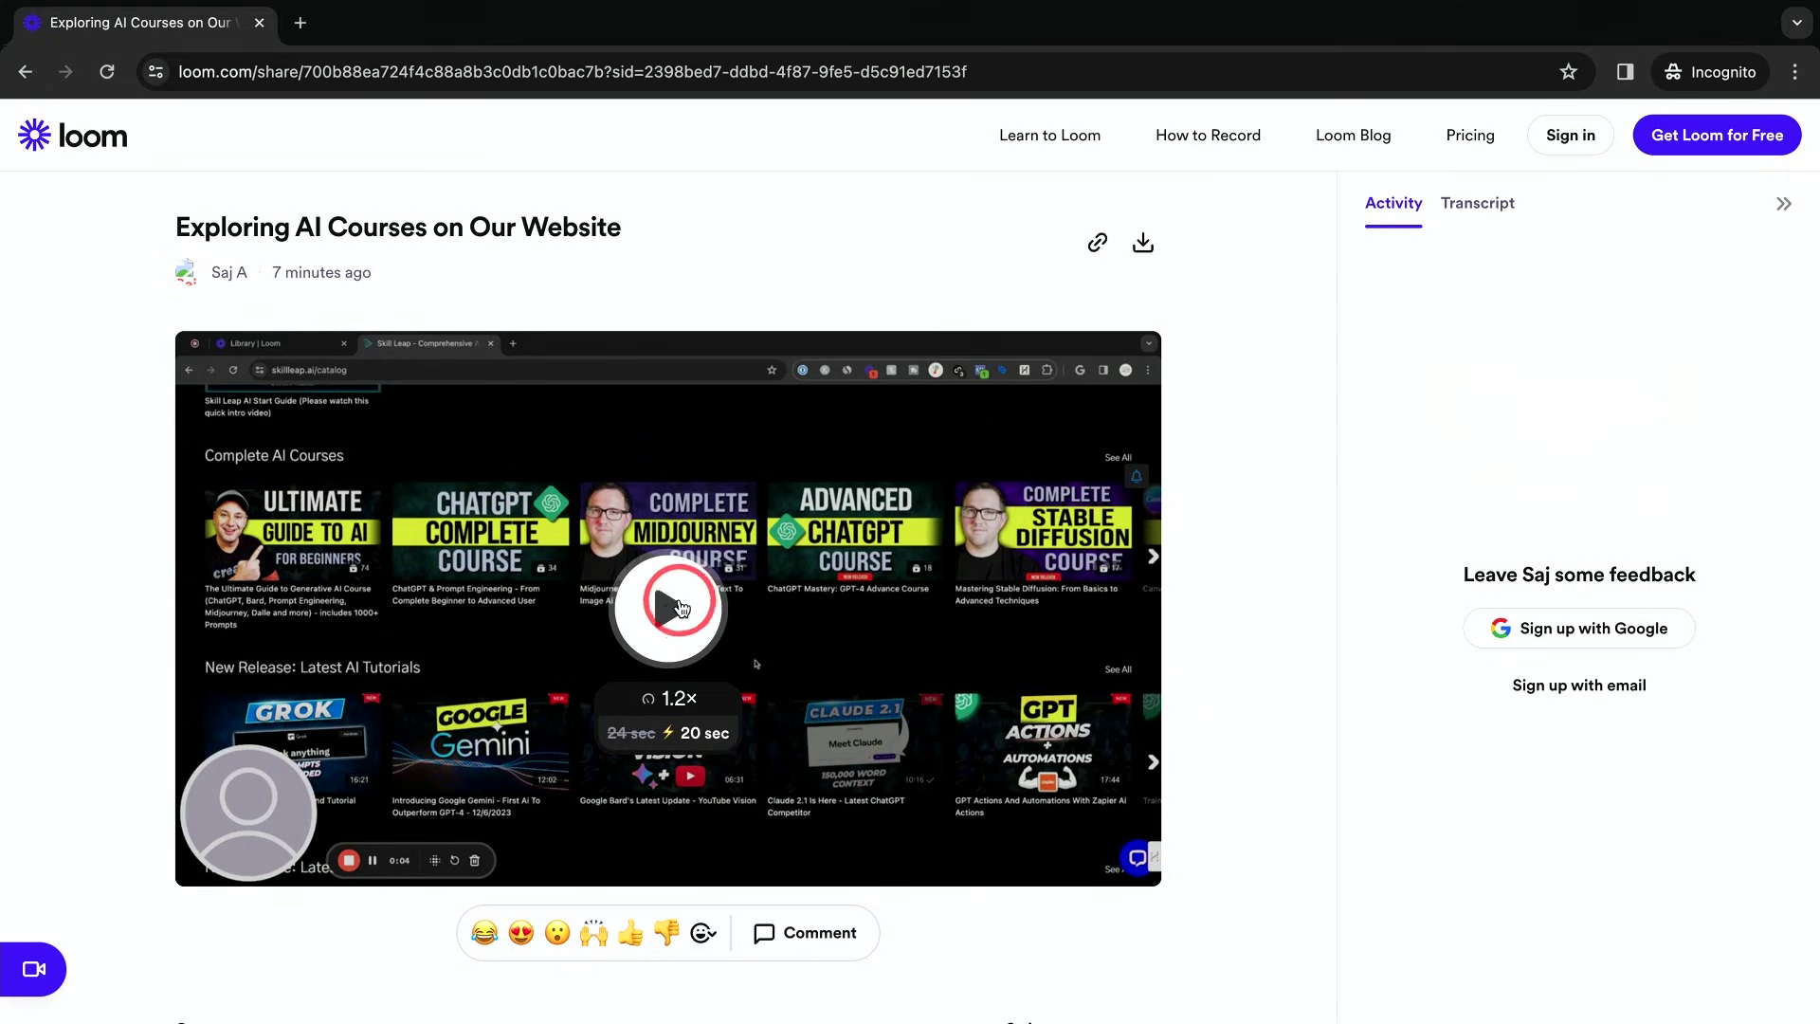
Play the shared video, toggle captions on and off, and add two thumbs-up reactions
{"action": "left_click", "coordinate": [663, 612]}
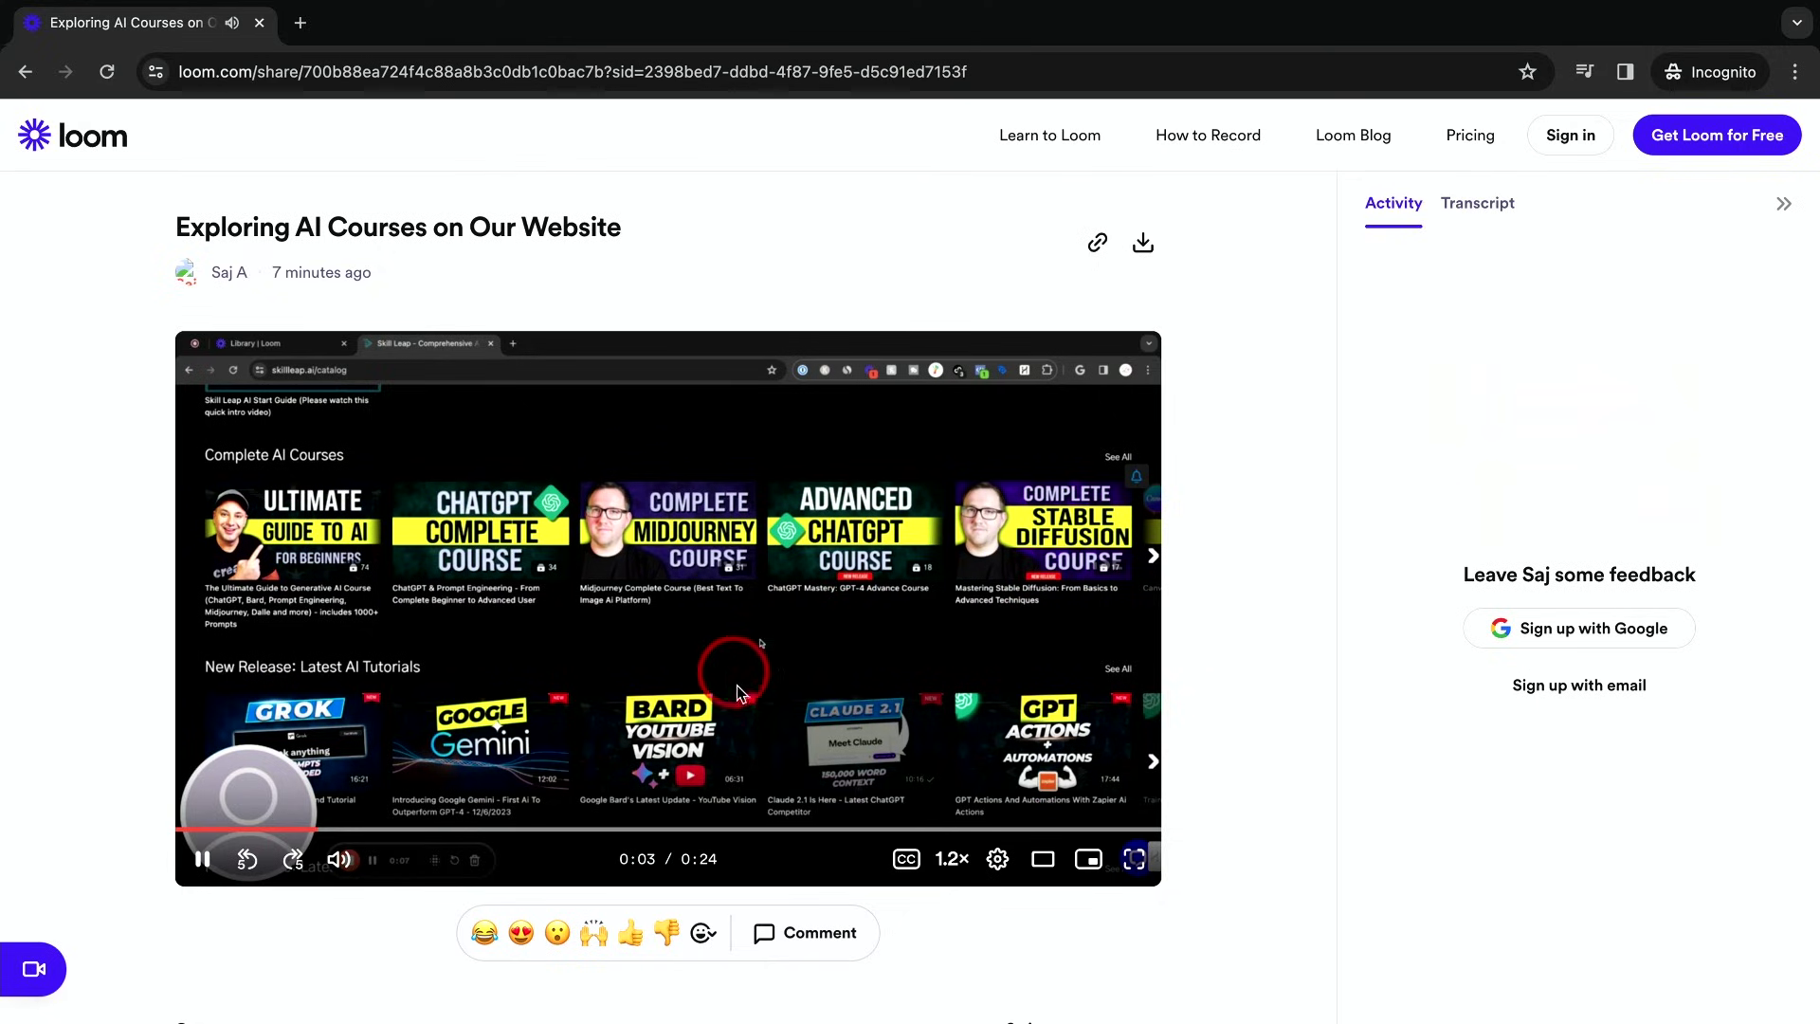
{"action": "left_click", "coordinate": [906, 860]}
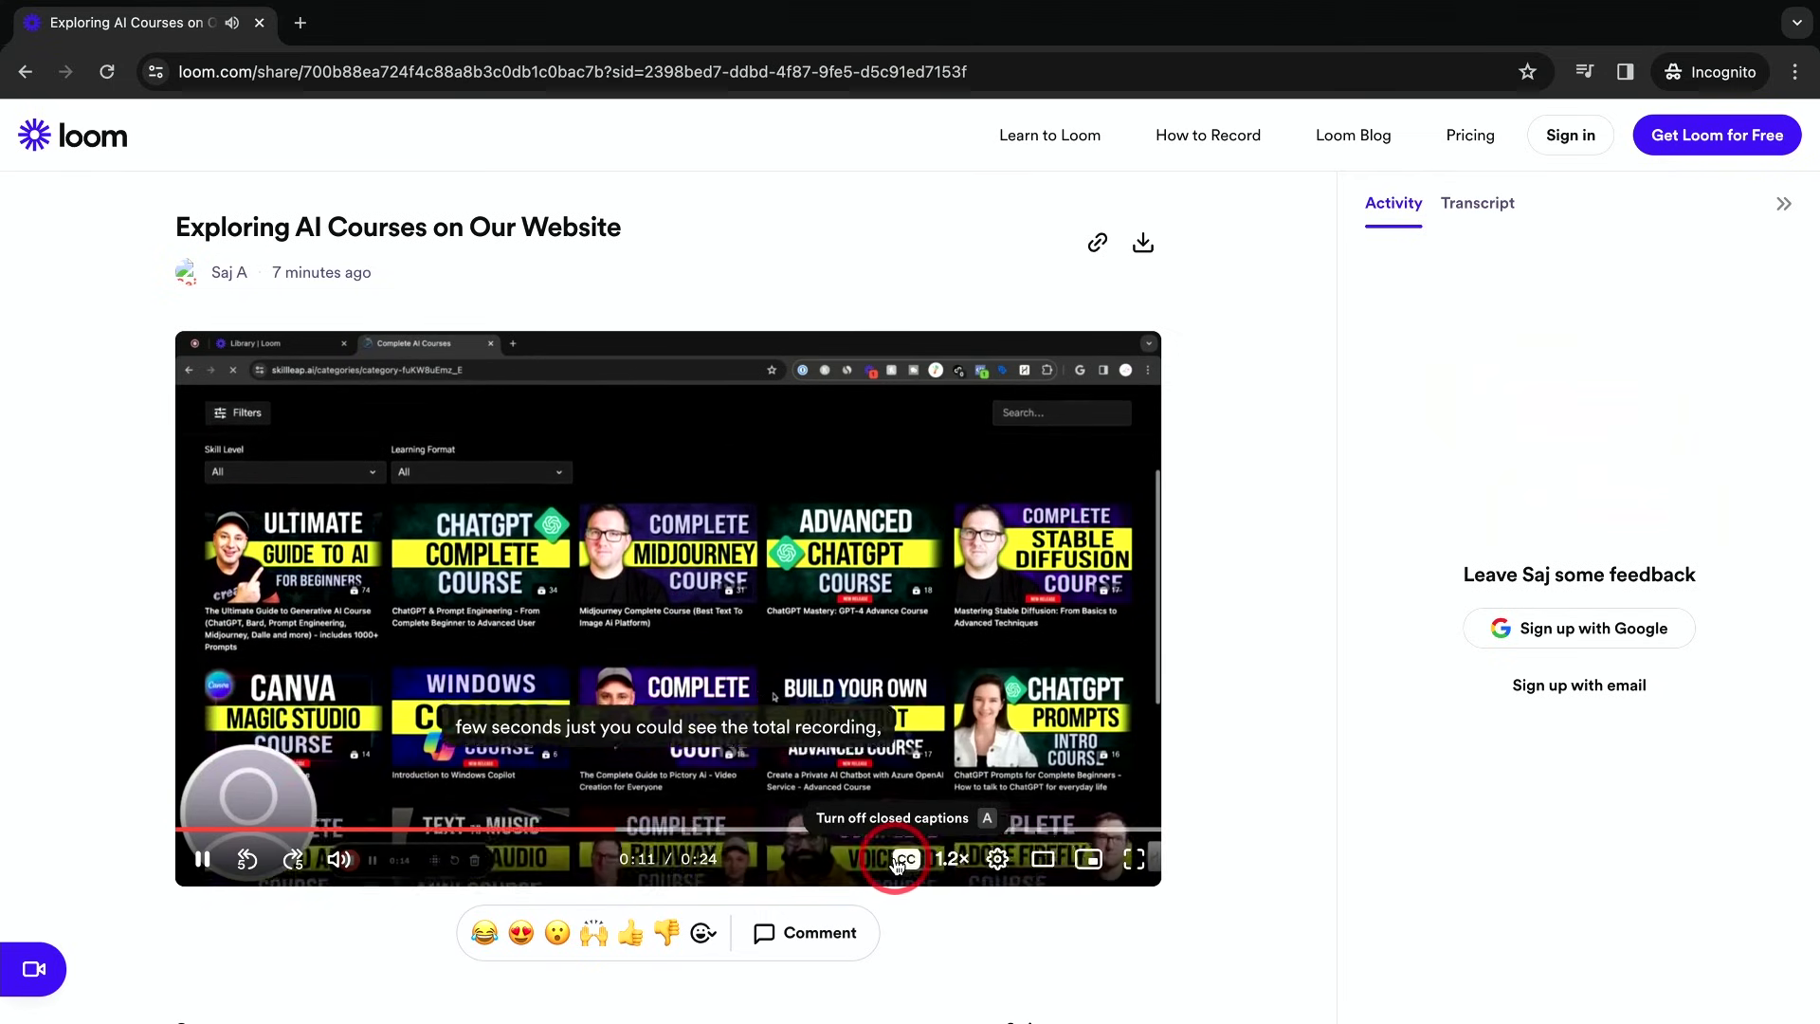
{"action": "left_click", "coordinate": [901, 860]}
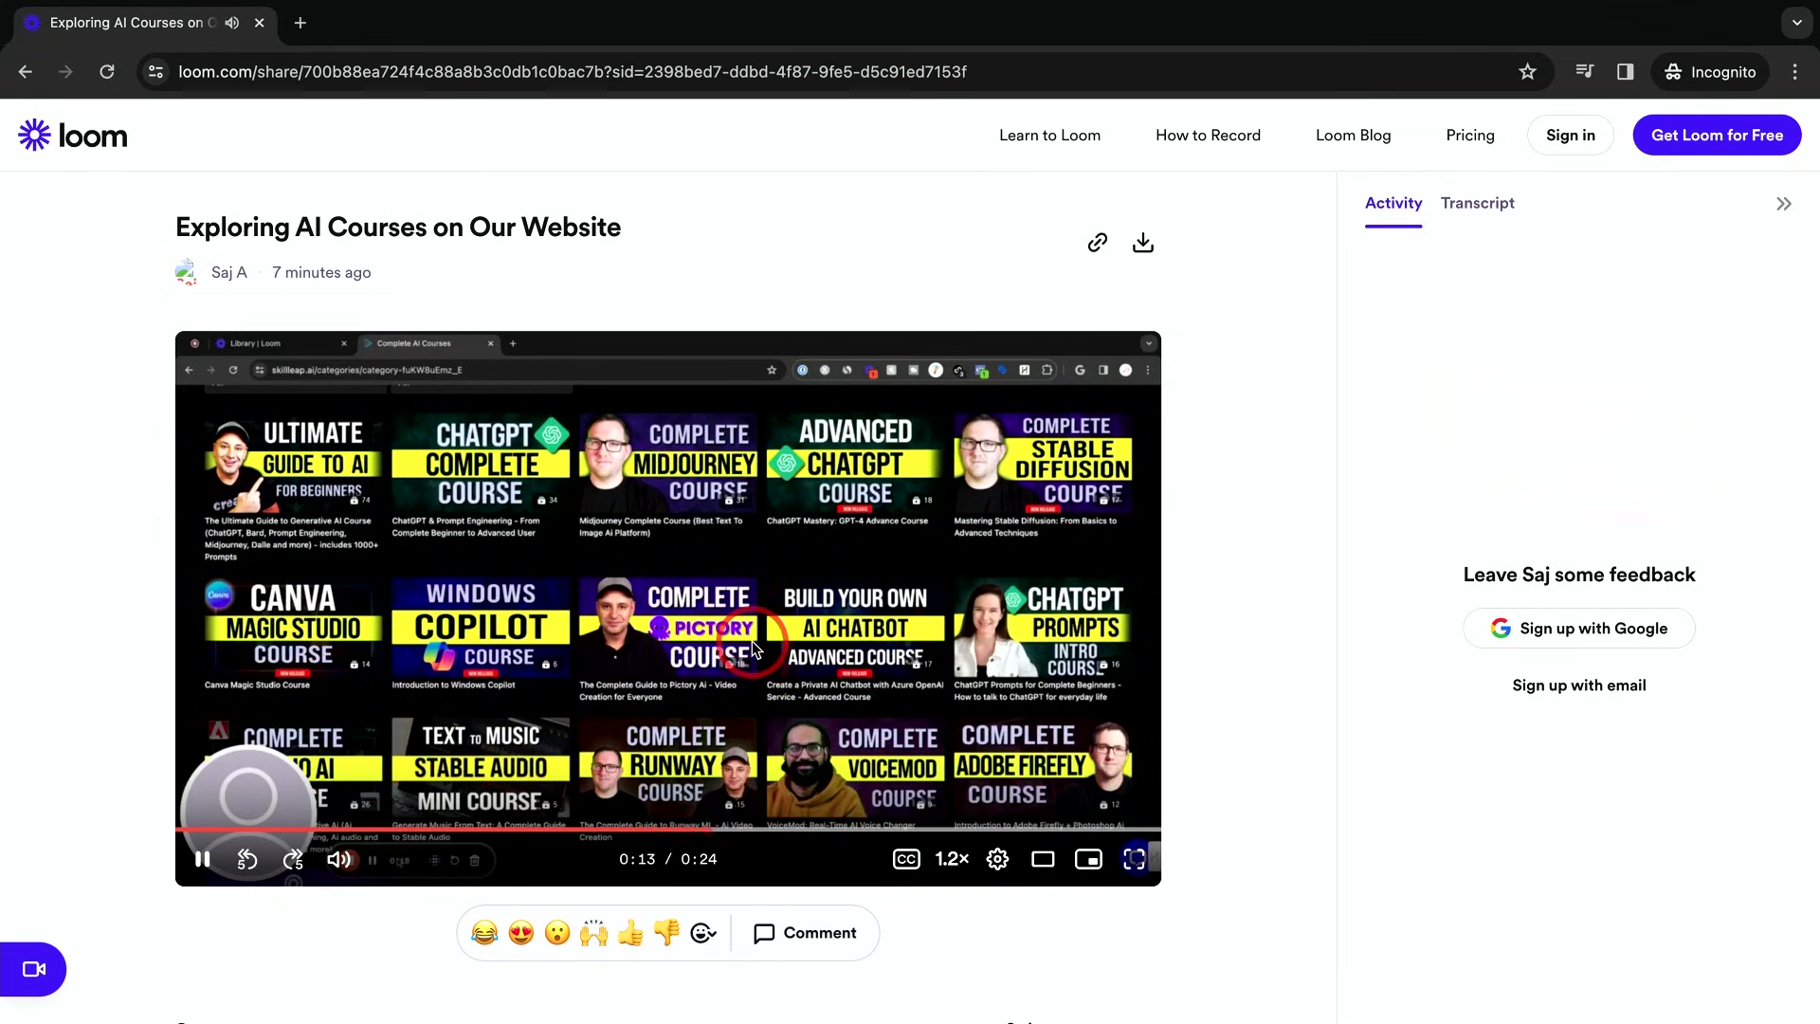
{"action": "scroll", "coordinate": [754, 649], "scroll_direction": "down", "scroll_amount": 2}
{"action": "left_click", "coordinate": [630, 749]}
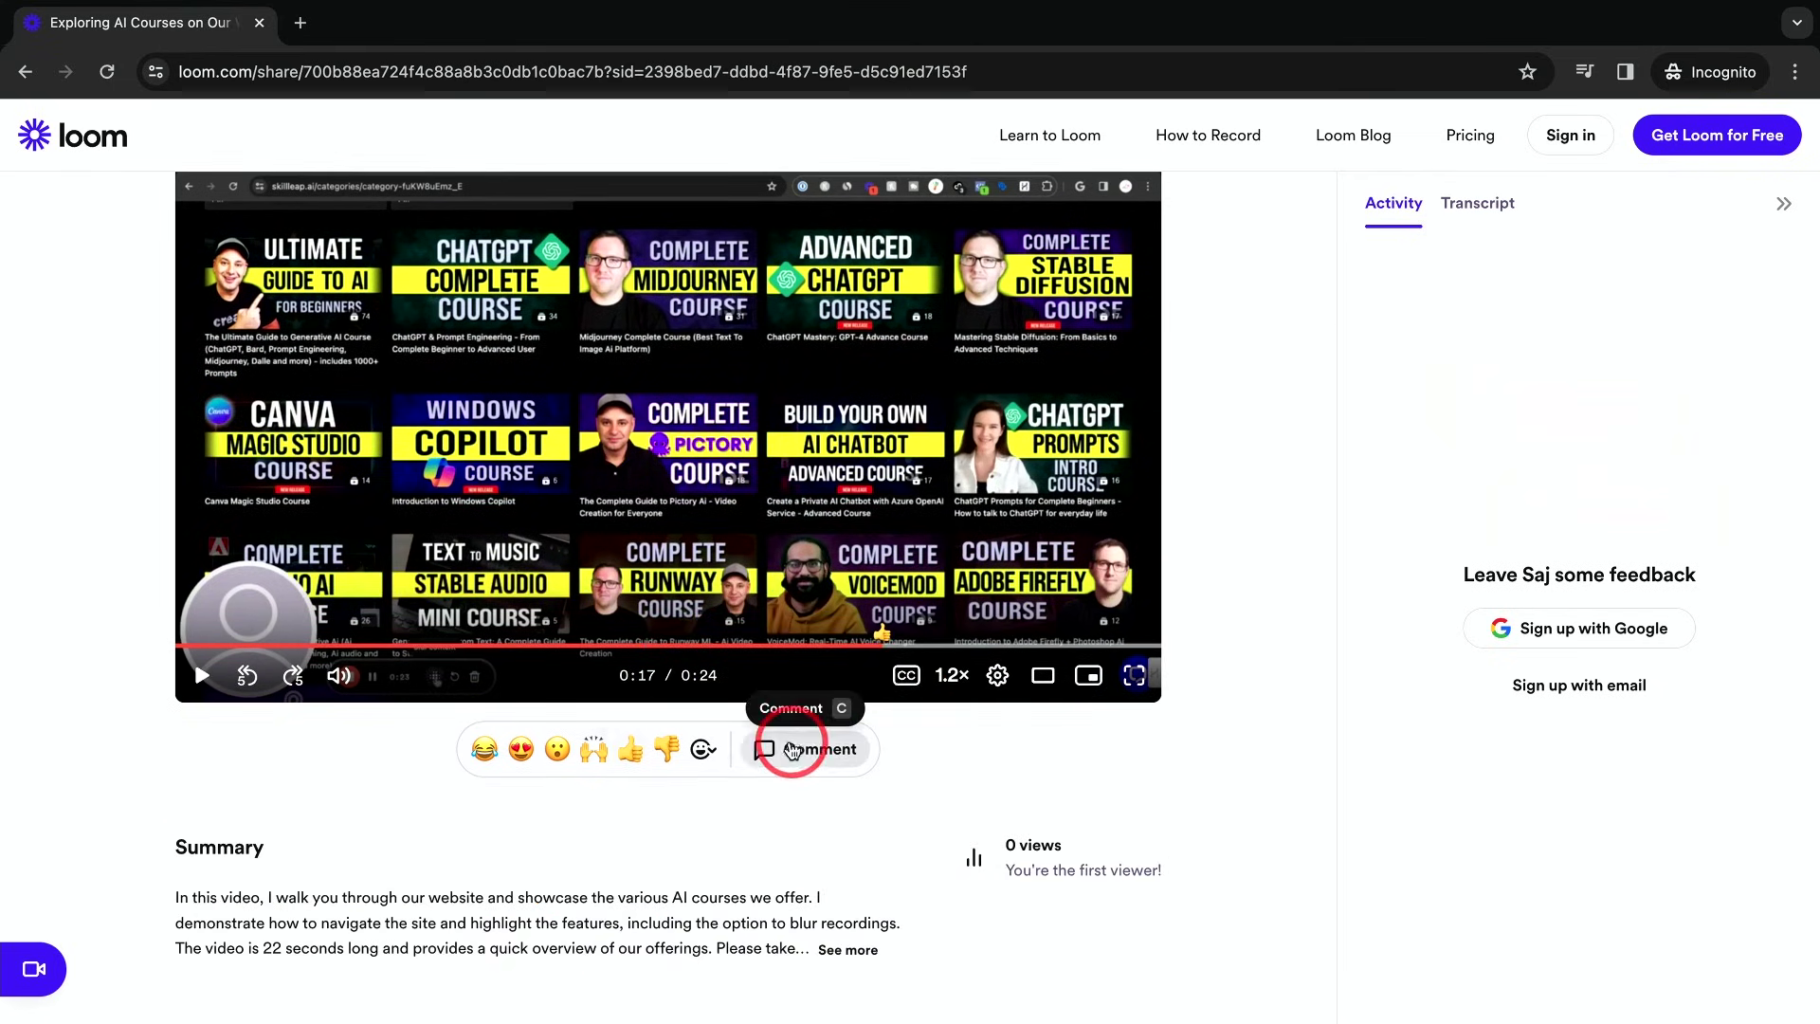
{"action": "left_click", "coordinate": [632, 754]}
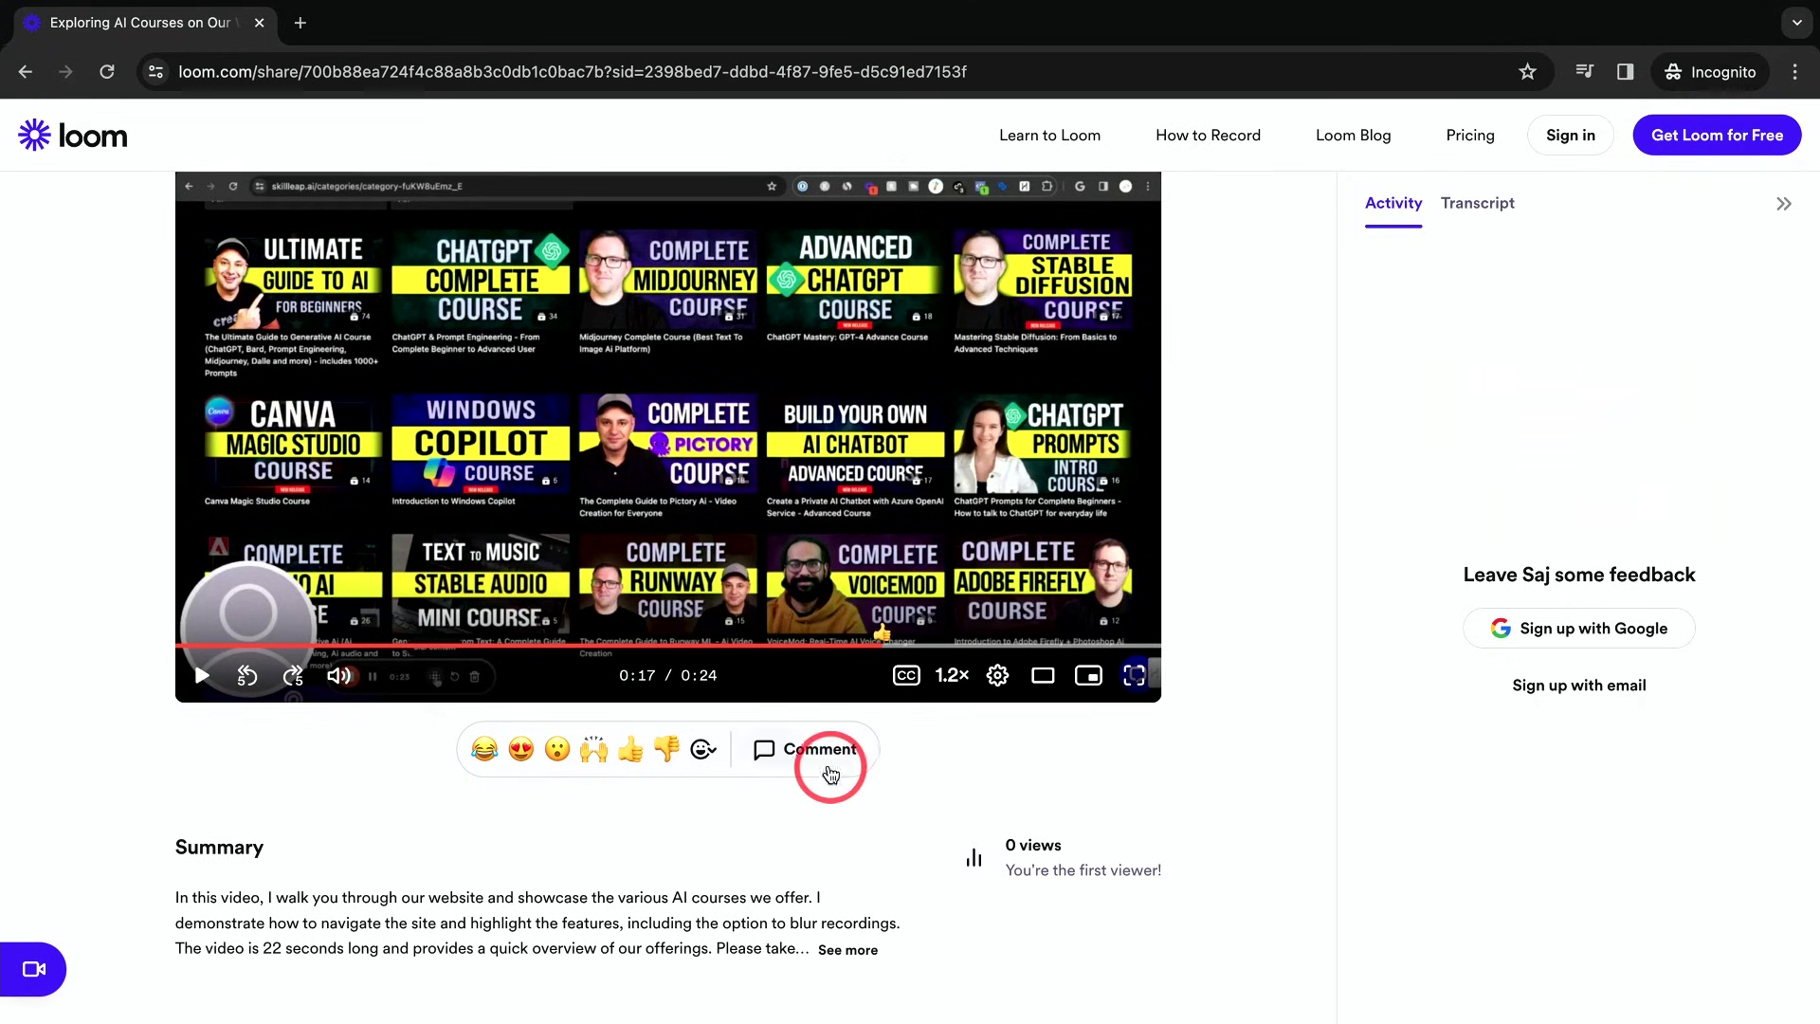
Post the anonymous comment 'nice' at 0:17 and dismiss the sign-up prompt
{"action": "left_click", "coordinate": [807, 763]}
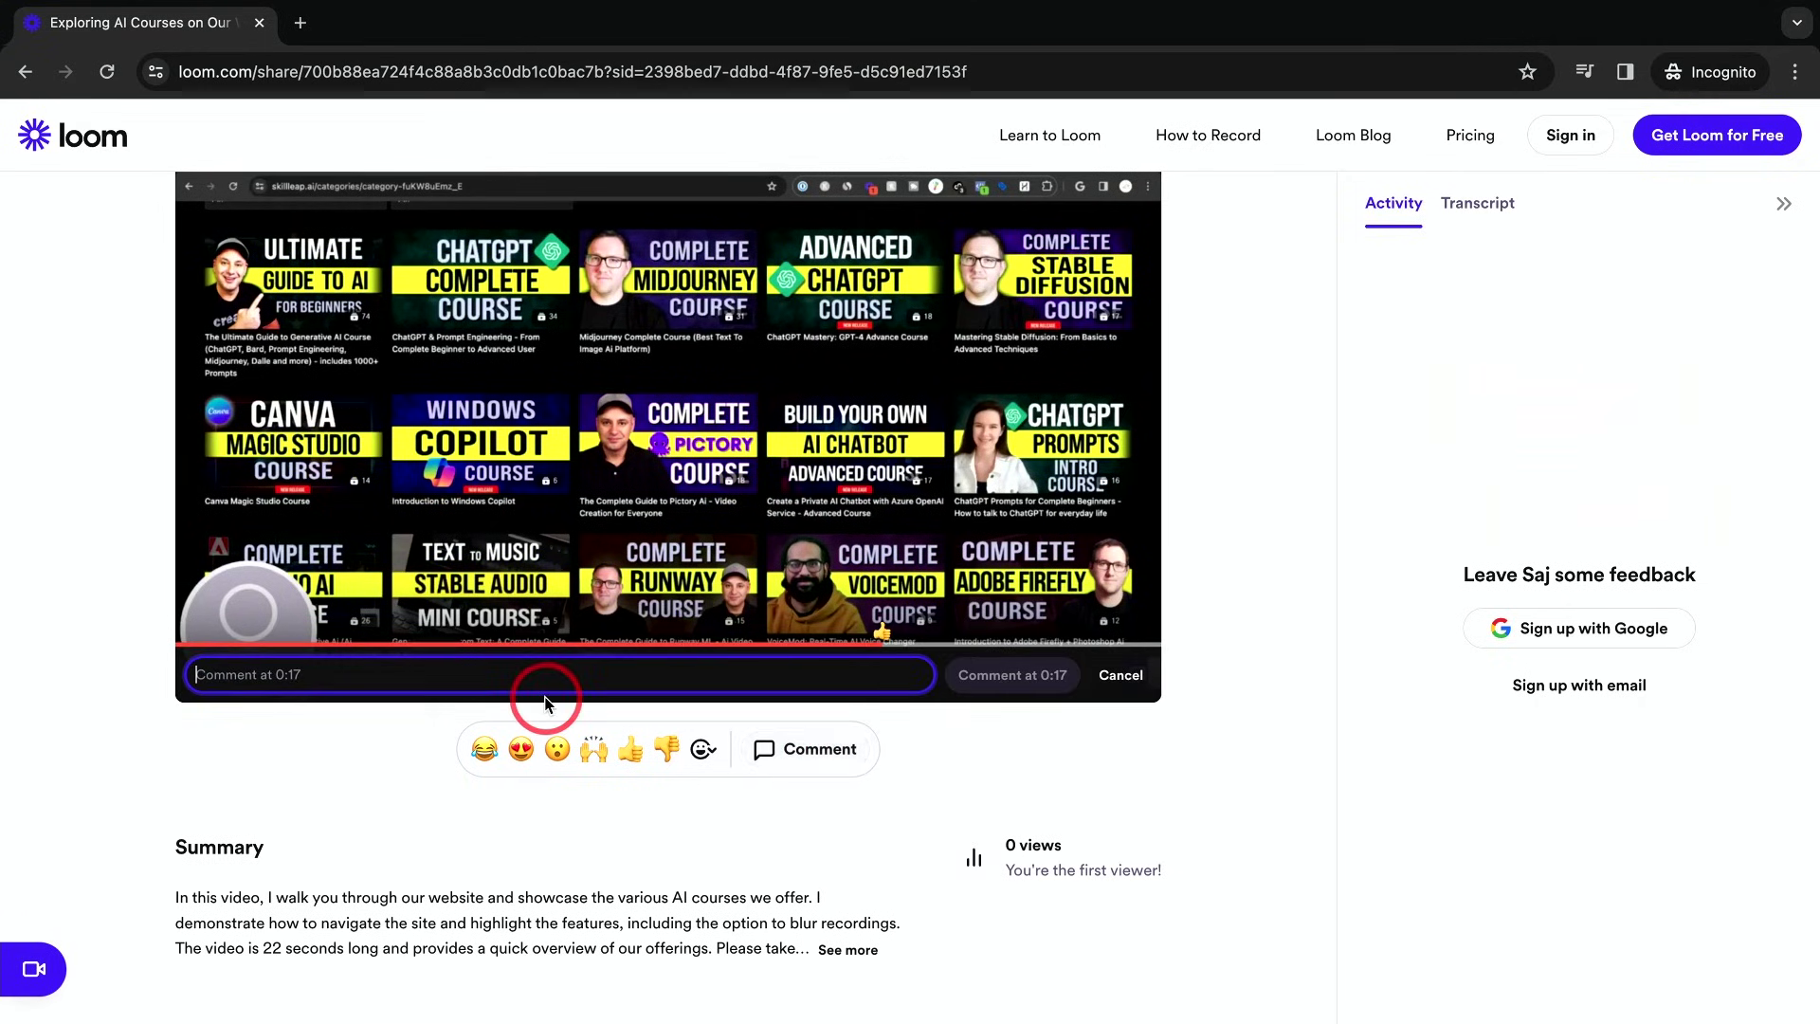
{"action": "type", "text": "n"}
{"action": "key", "text": "Return"}
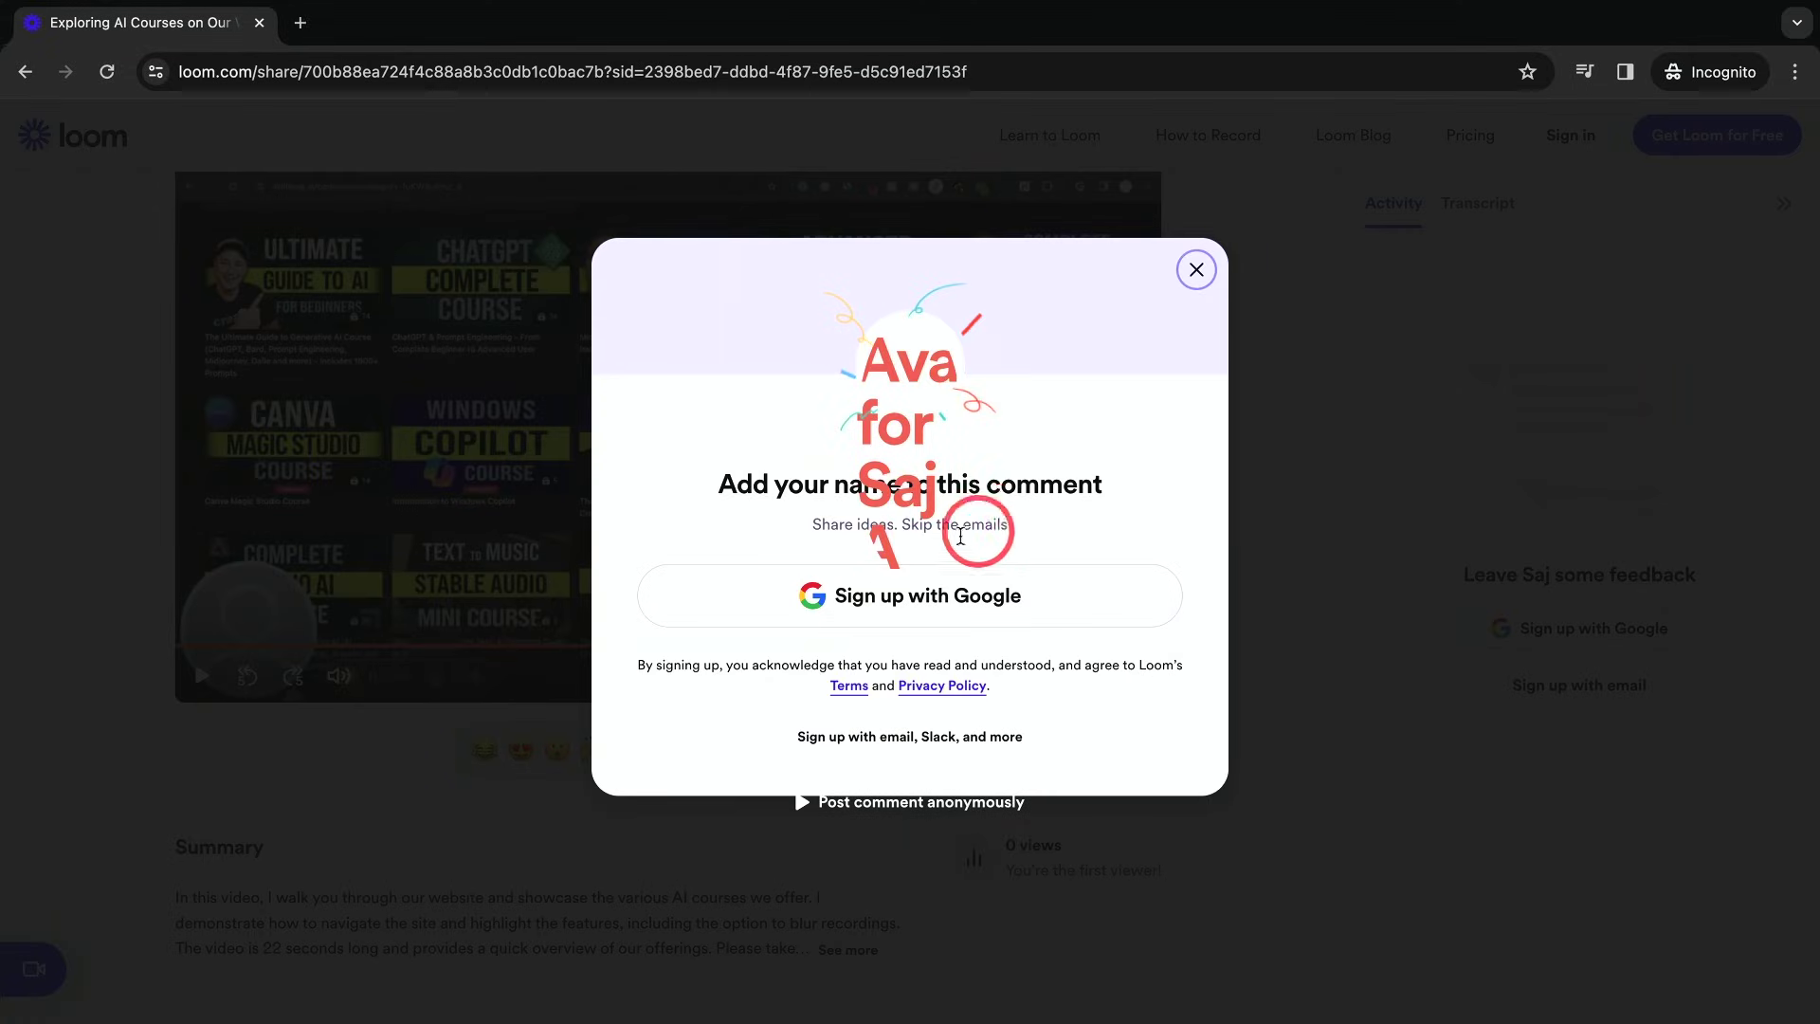
{"action": "left_click", "coordinate": [1196, 272]}
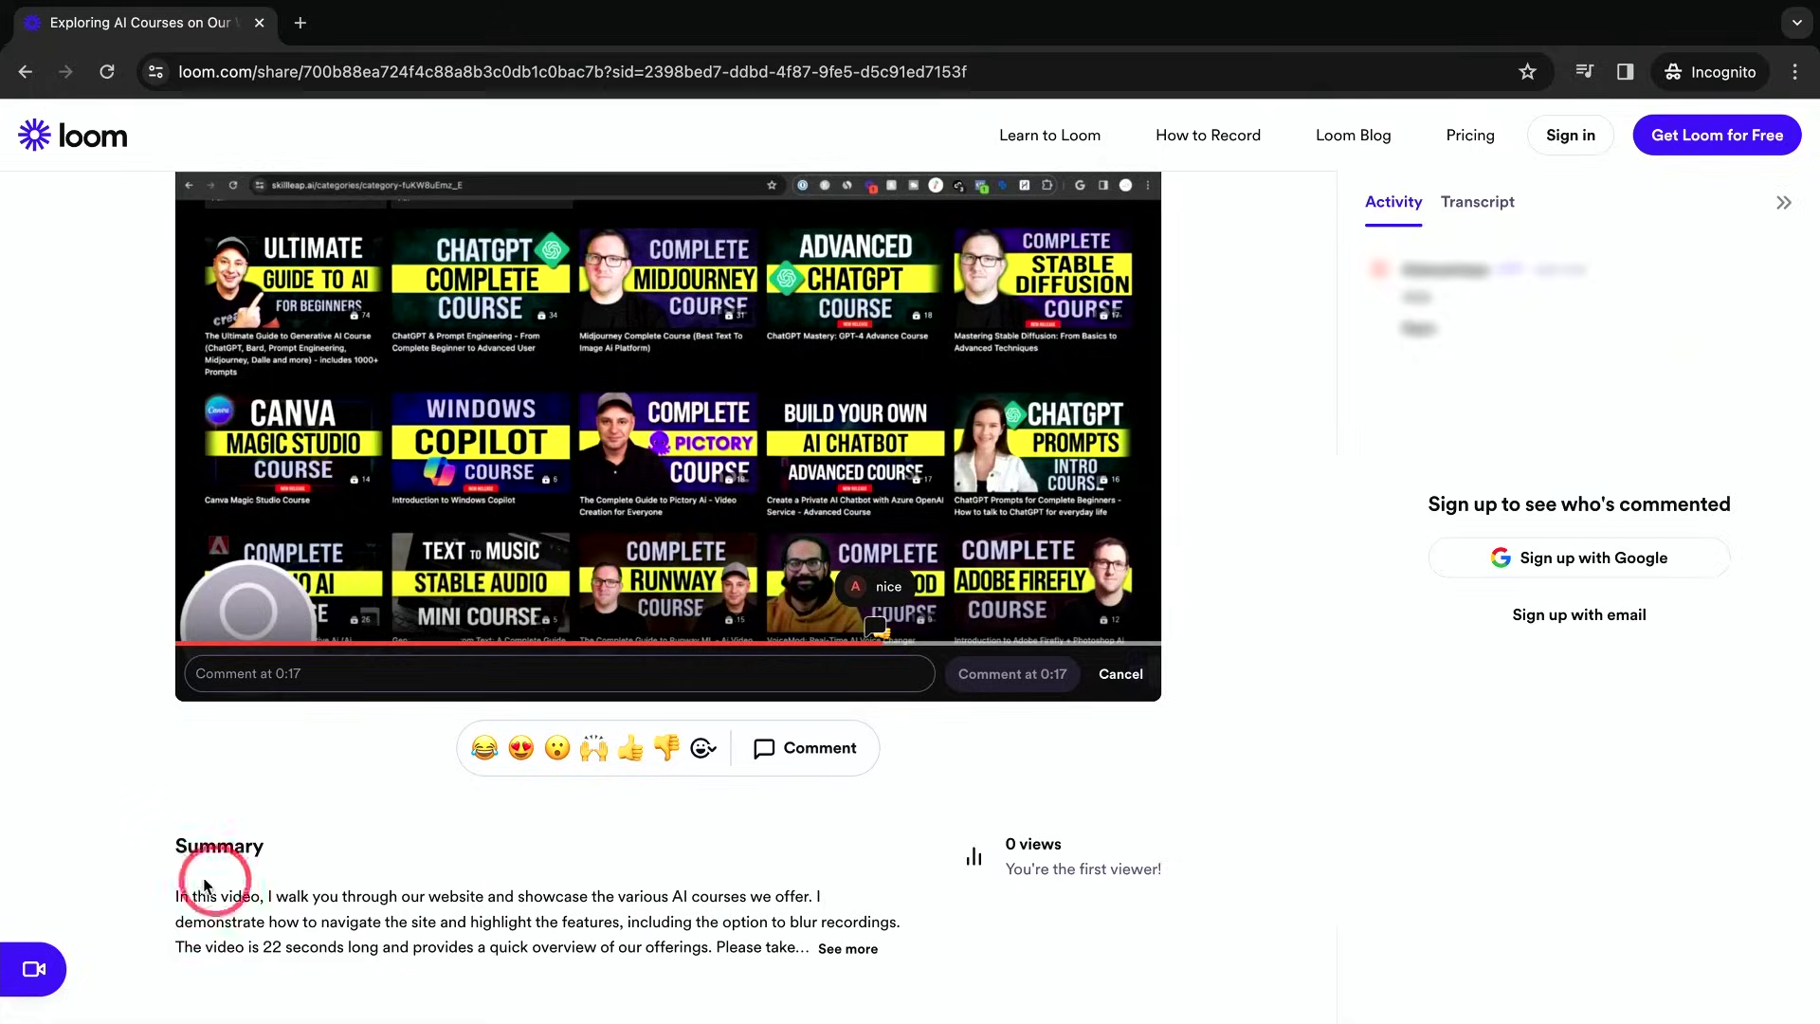
View the transcript, try downloading the video, then return to the owner's signed-in window
{"action": "scroll", "coordinate": [253, 912], "scroll_direction": "up", "scroll_amount": 2}
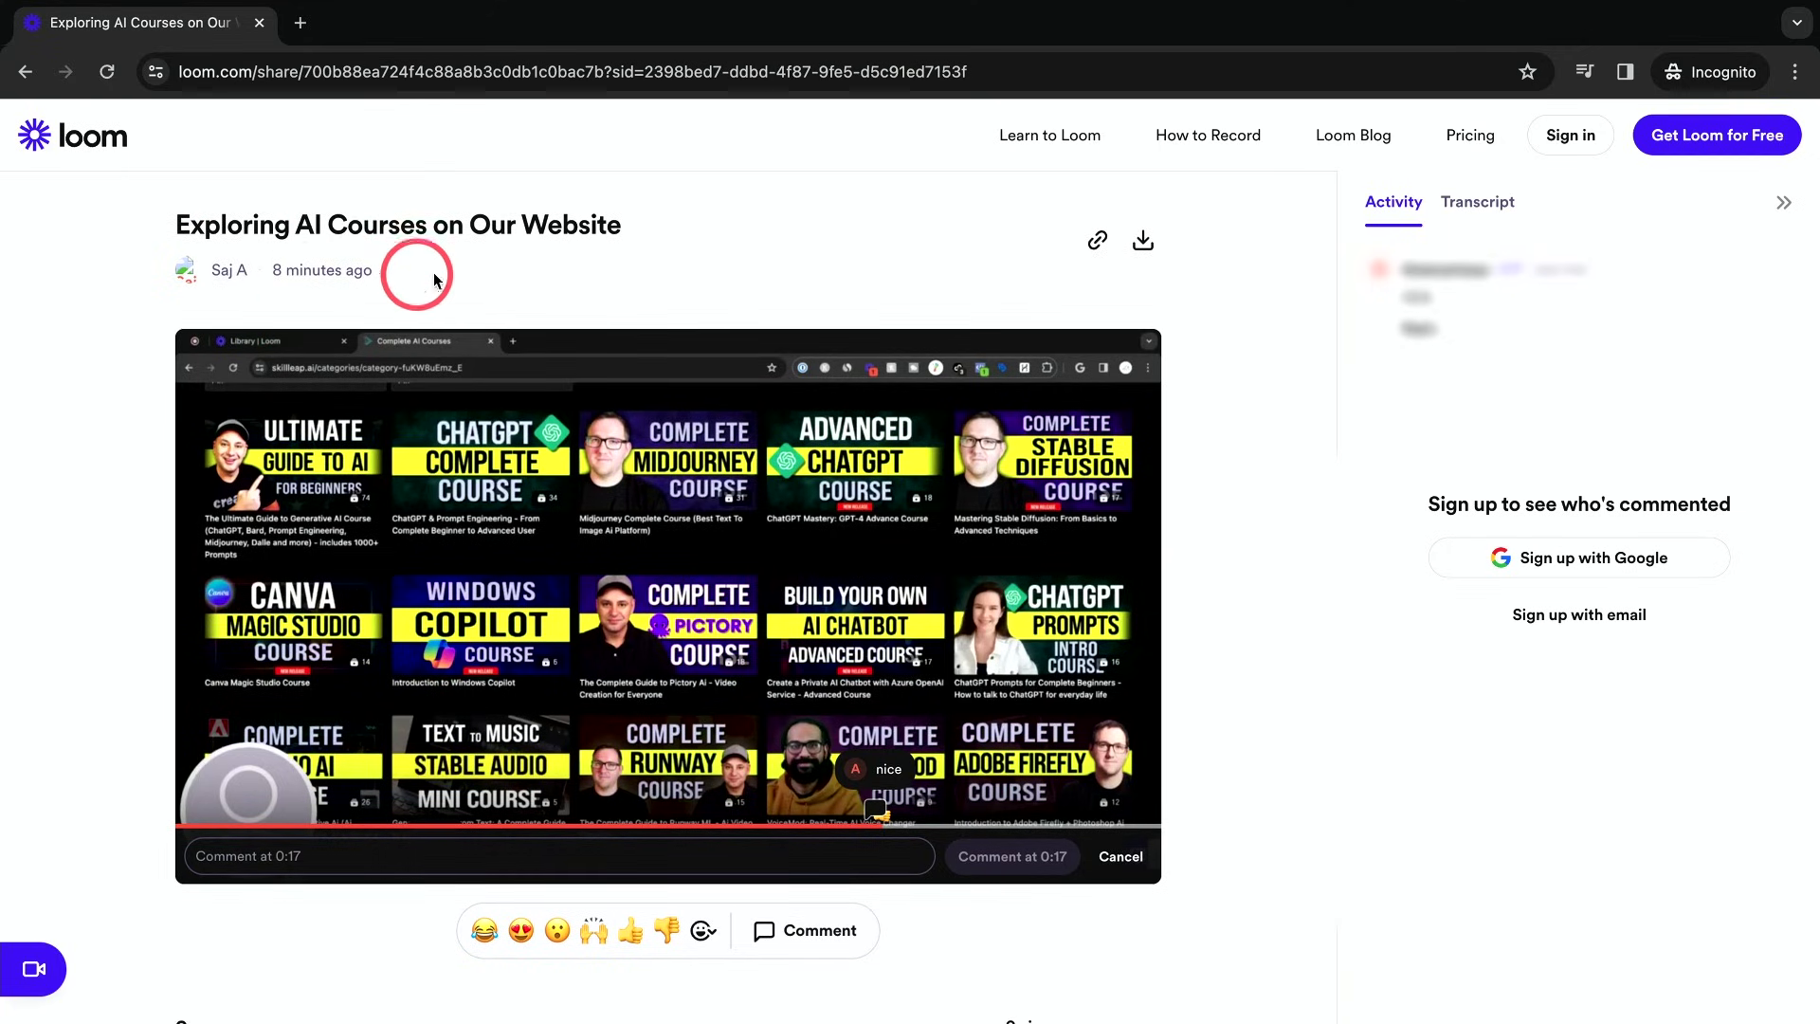
{"action": "left_click", "coordinate": [1493, 205]}
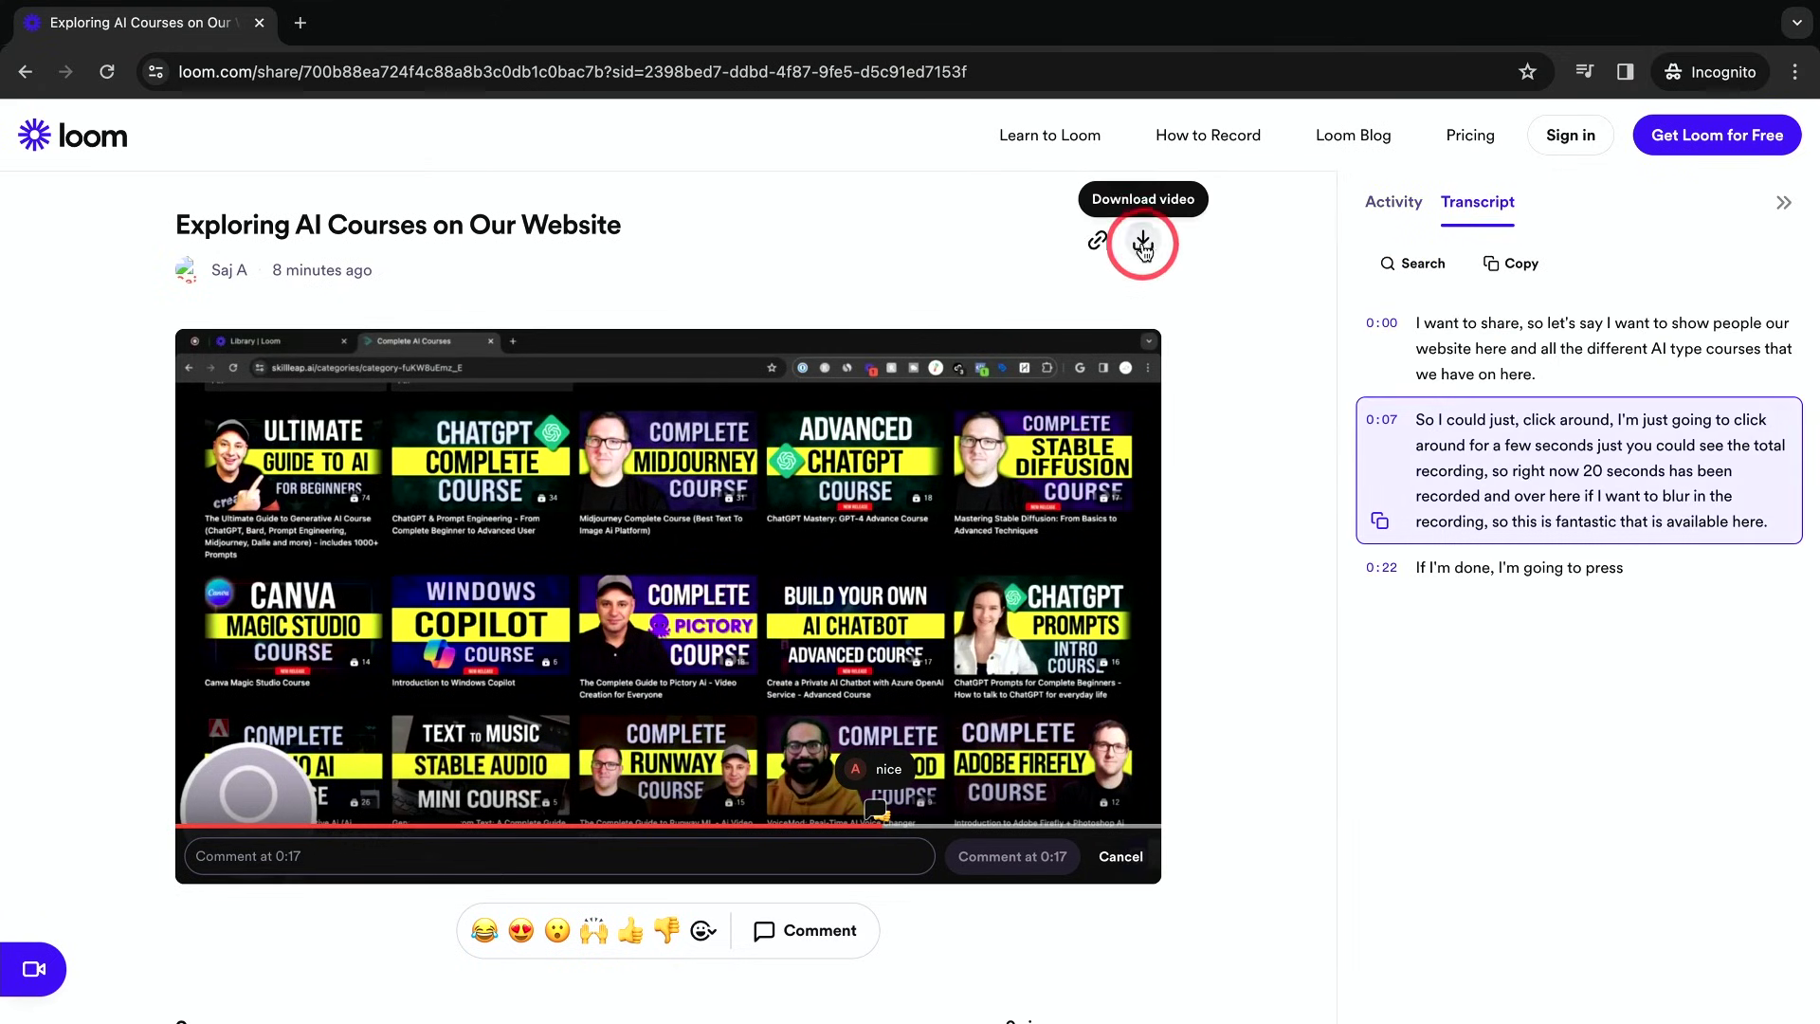
{"action": "left_click", "coordinate": [1144, 249]}
{"action": "left_click", "coordinate": [1198, 285]}
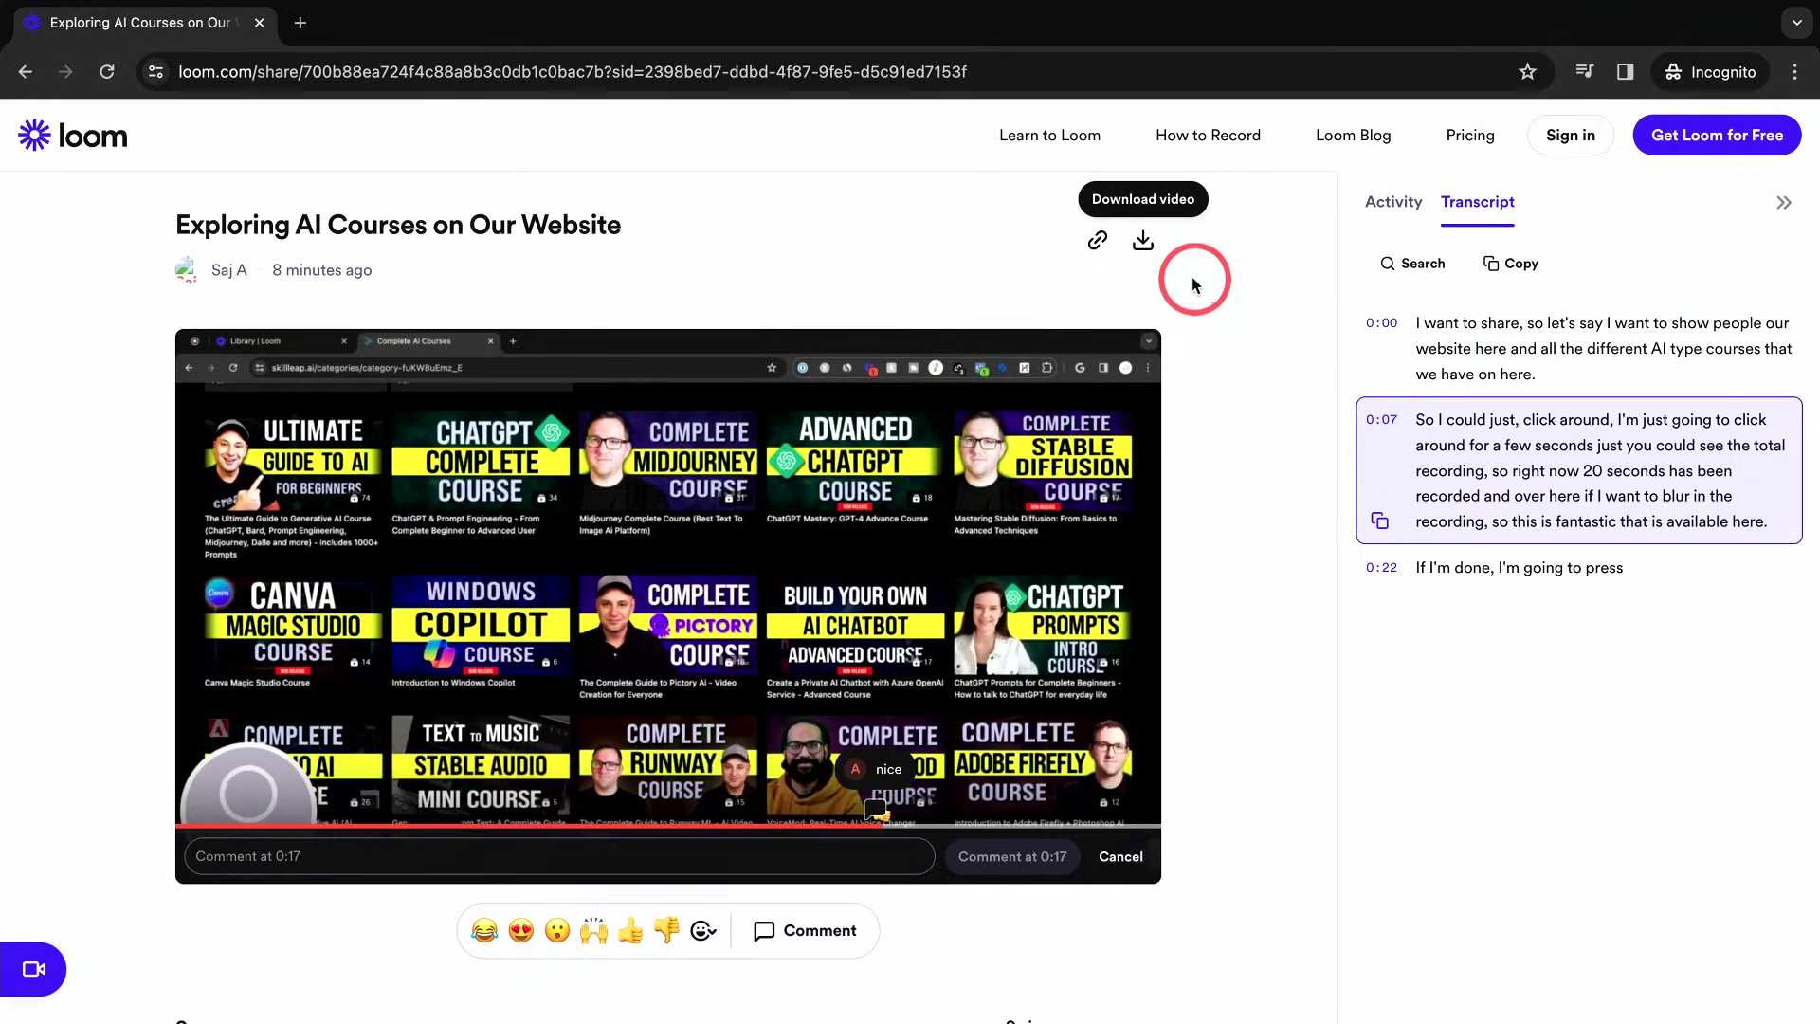
{"action": "left_click", "coordinate": [1146, 246]}
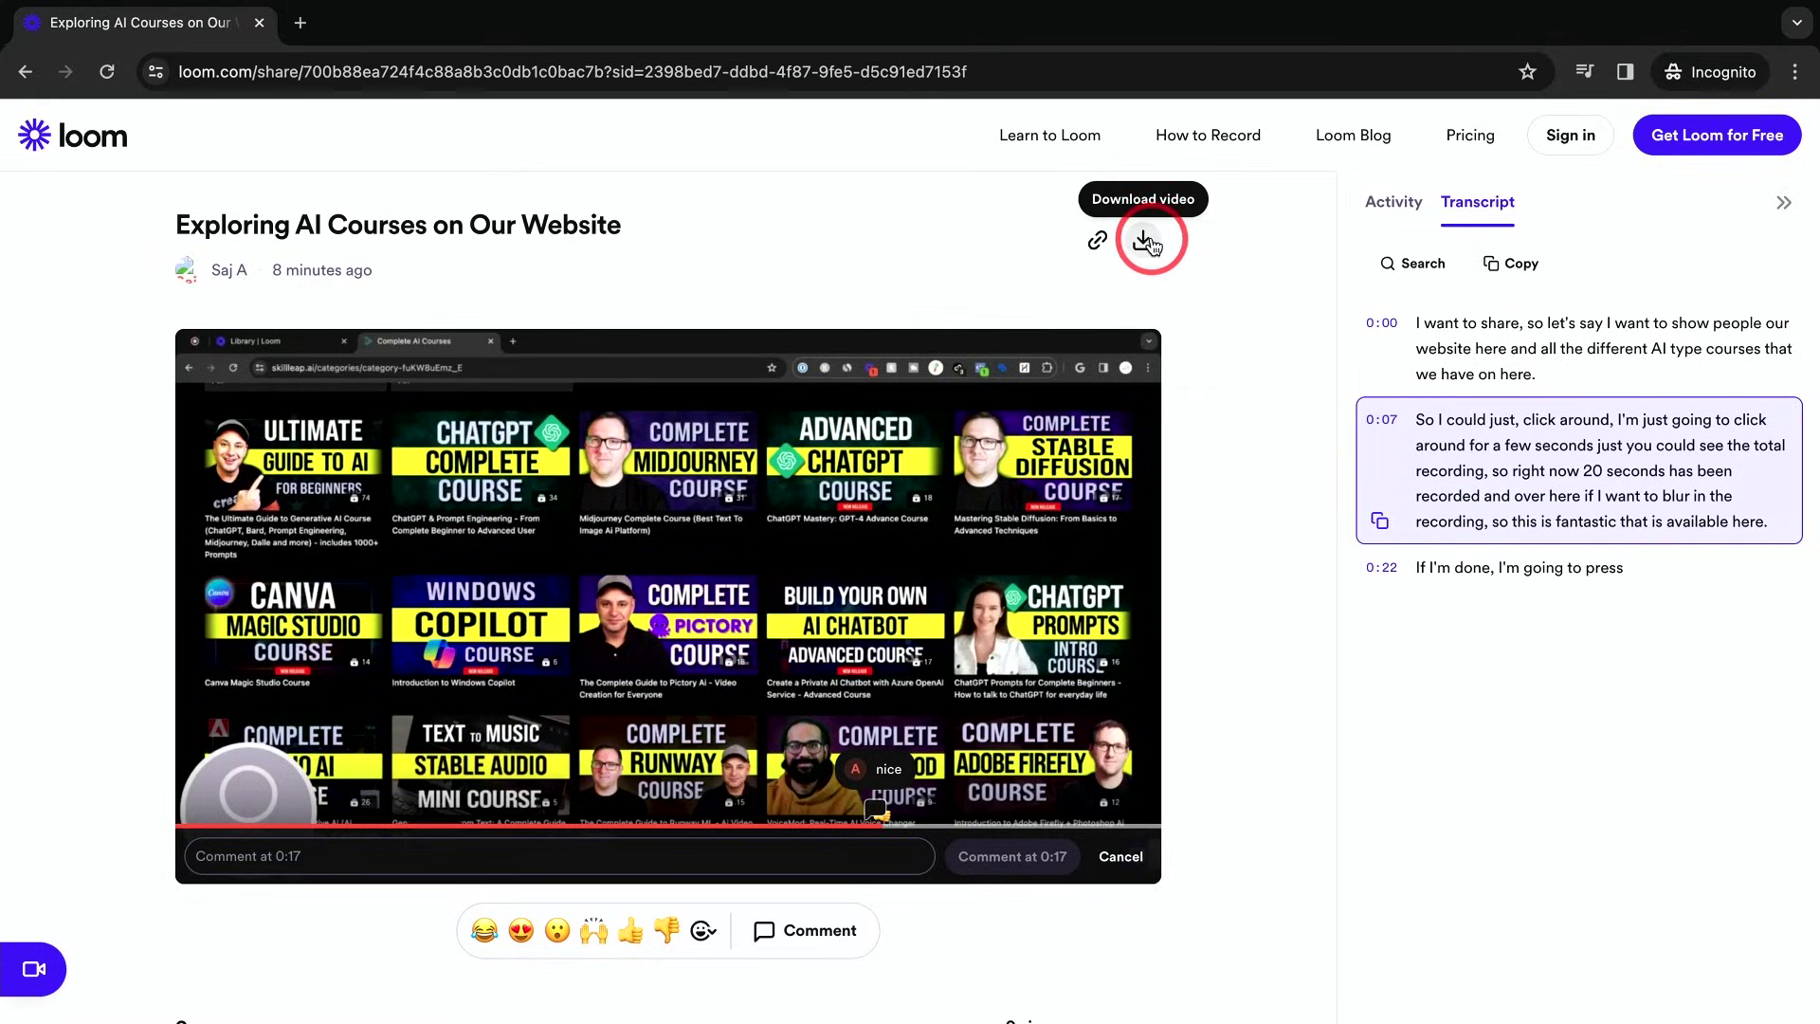
{"action": "key", "text": "super+grave"}
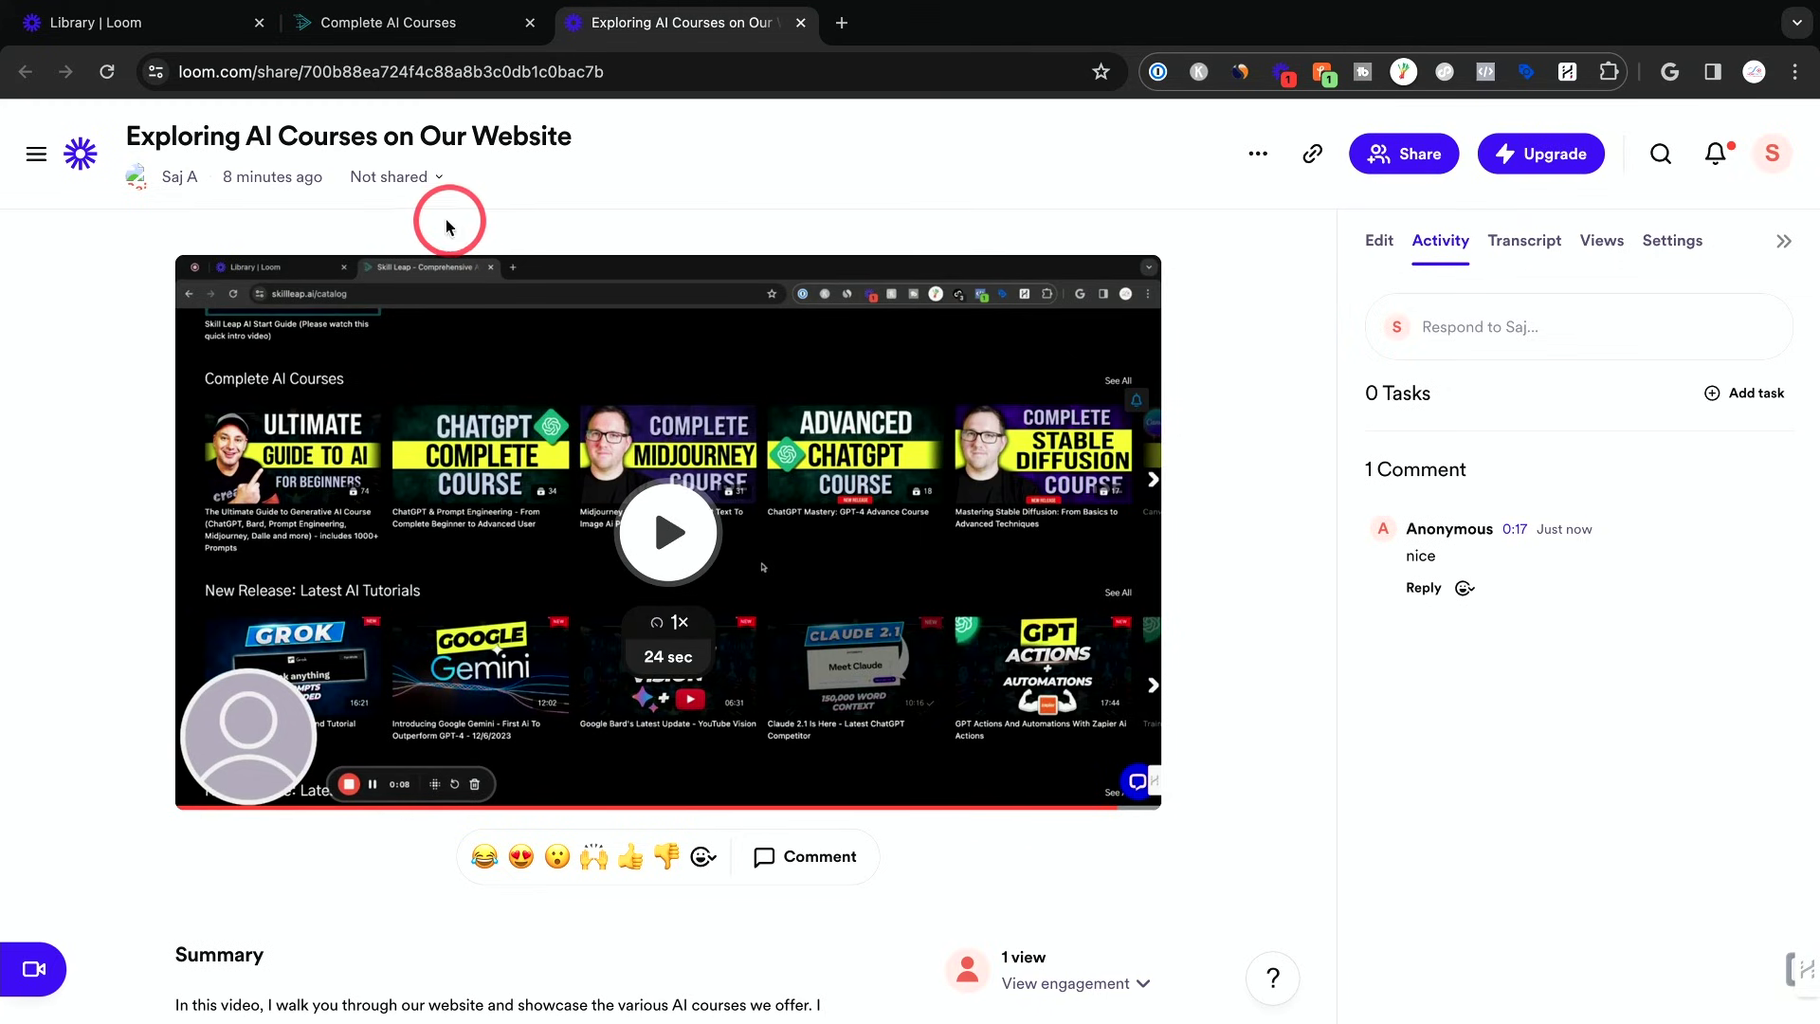
{"action": "scroll", "coordinate": [1232, 333], "scroll_direction": "down", "scroll_amount": 2}
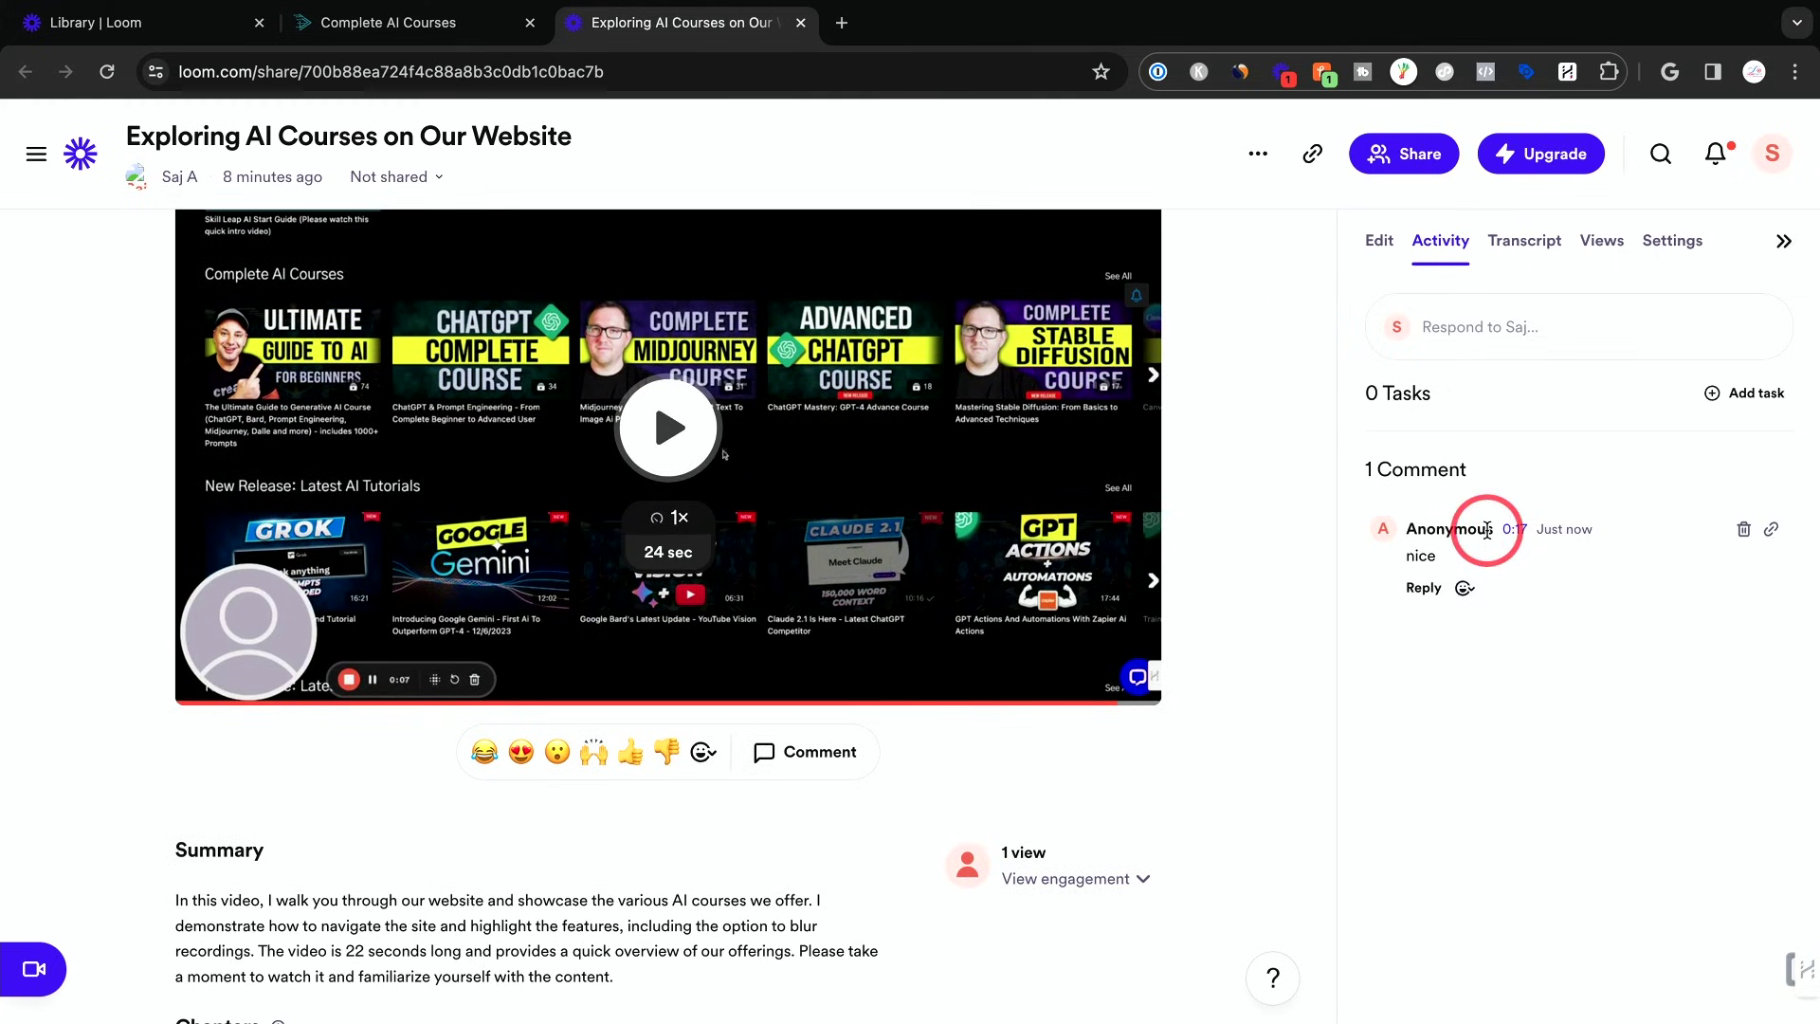
{"action": "left_click", "coordinate": [1523, 537]}
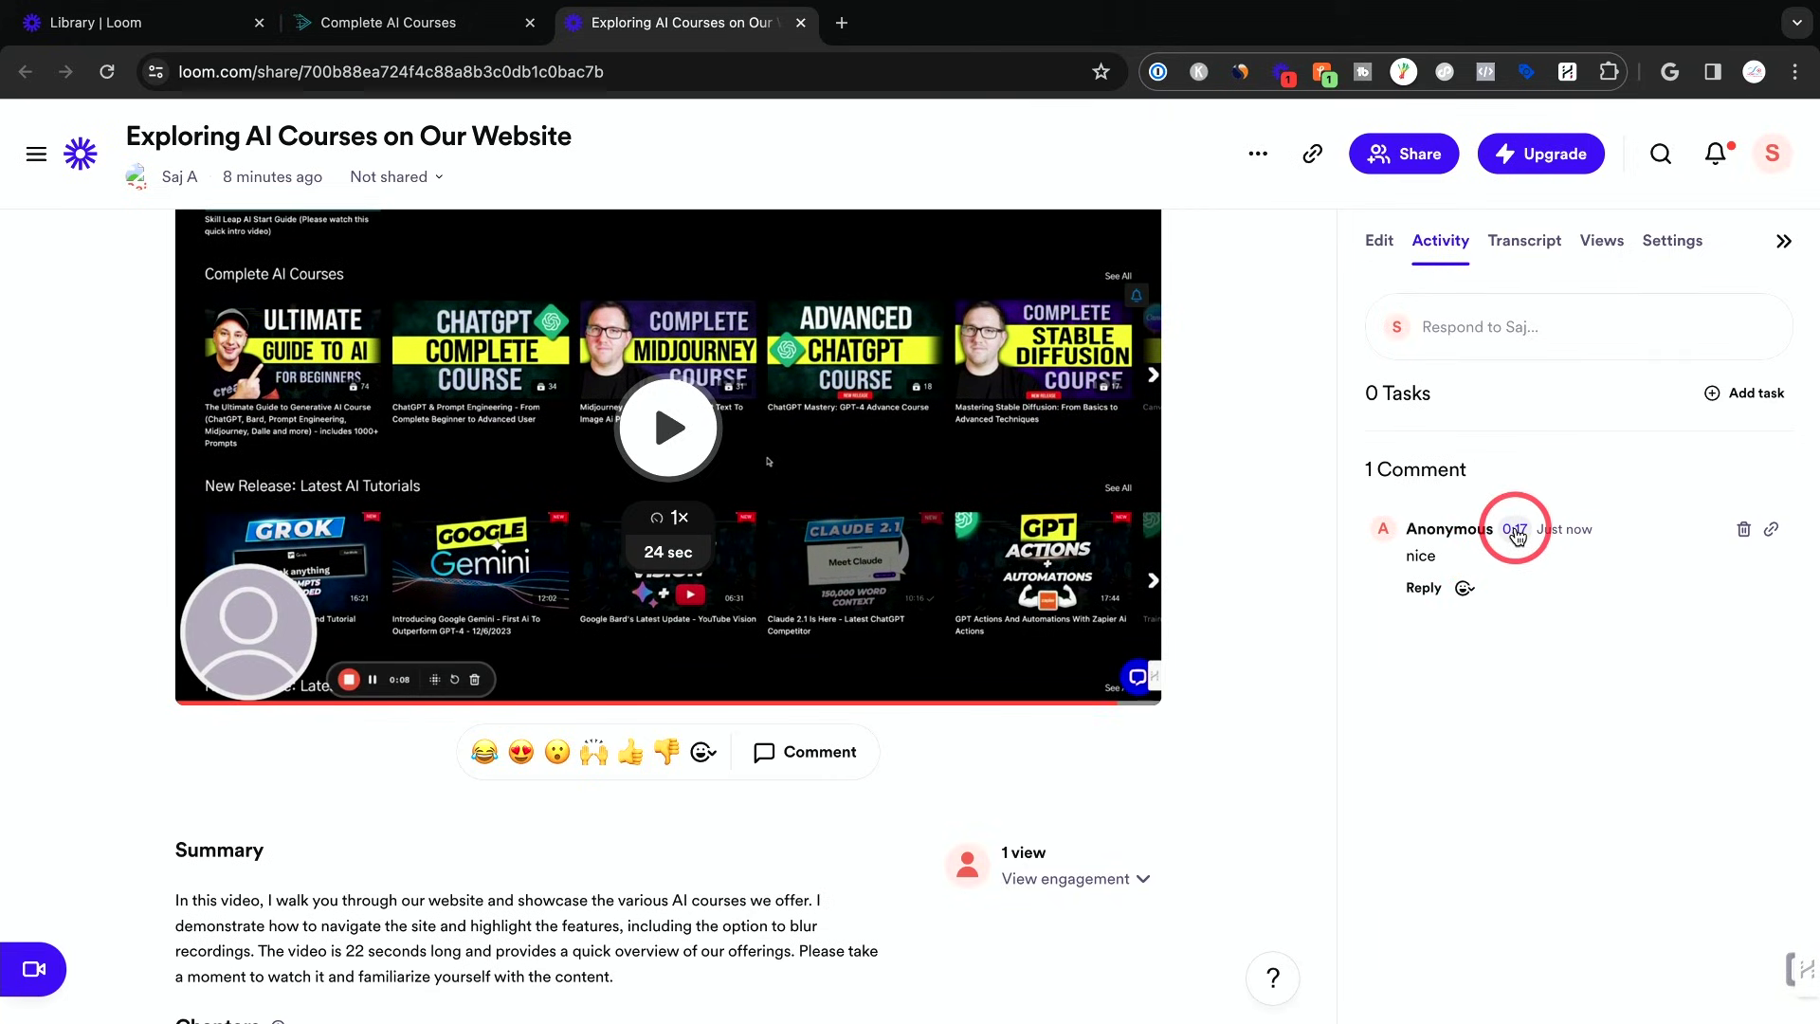
{"action": "left_click", "coordinate": [1516, 530]}
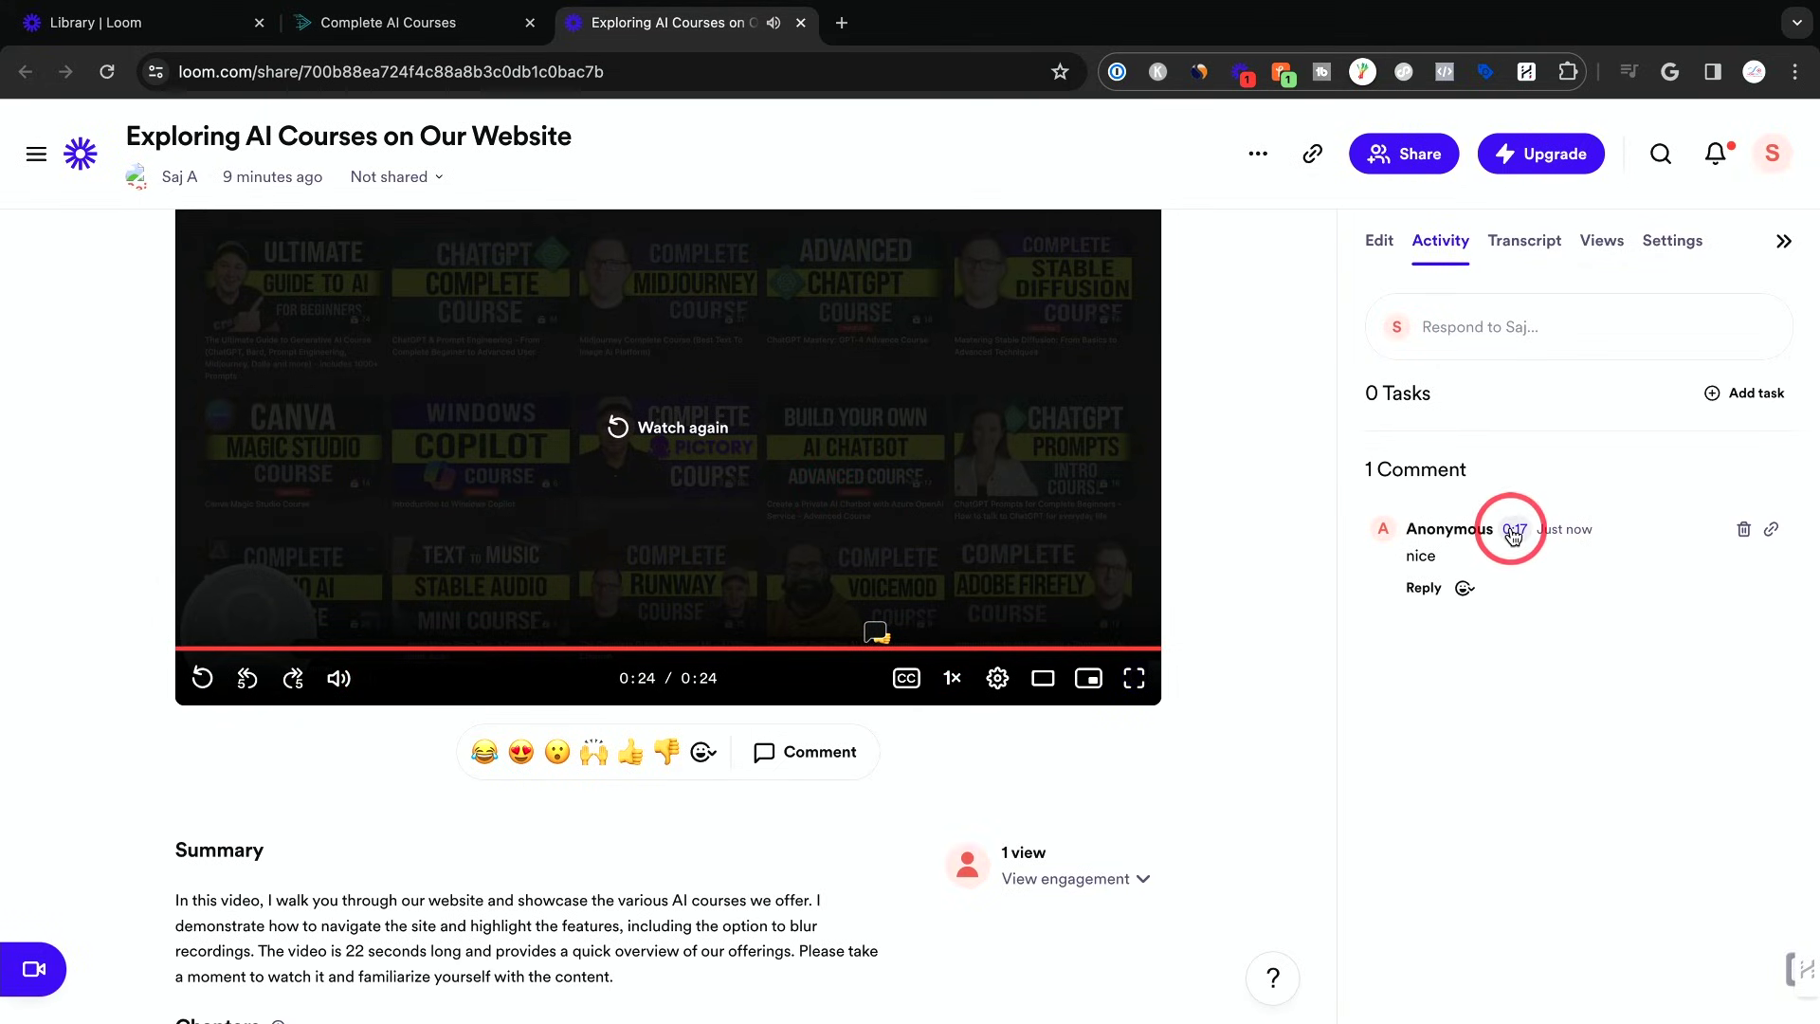
{"action": "scroll", "coordinate": [1016, 891], "scroll_direction": "down", "scroll_amount": 2}
{"action": "left_click", "coordinate": [1146, 776]}
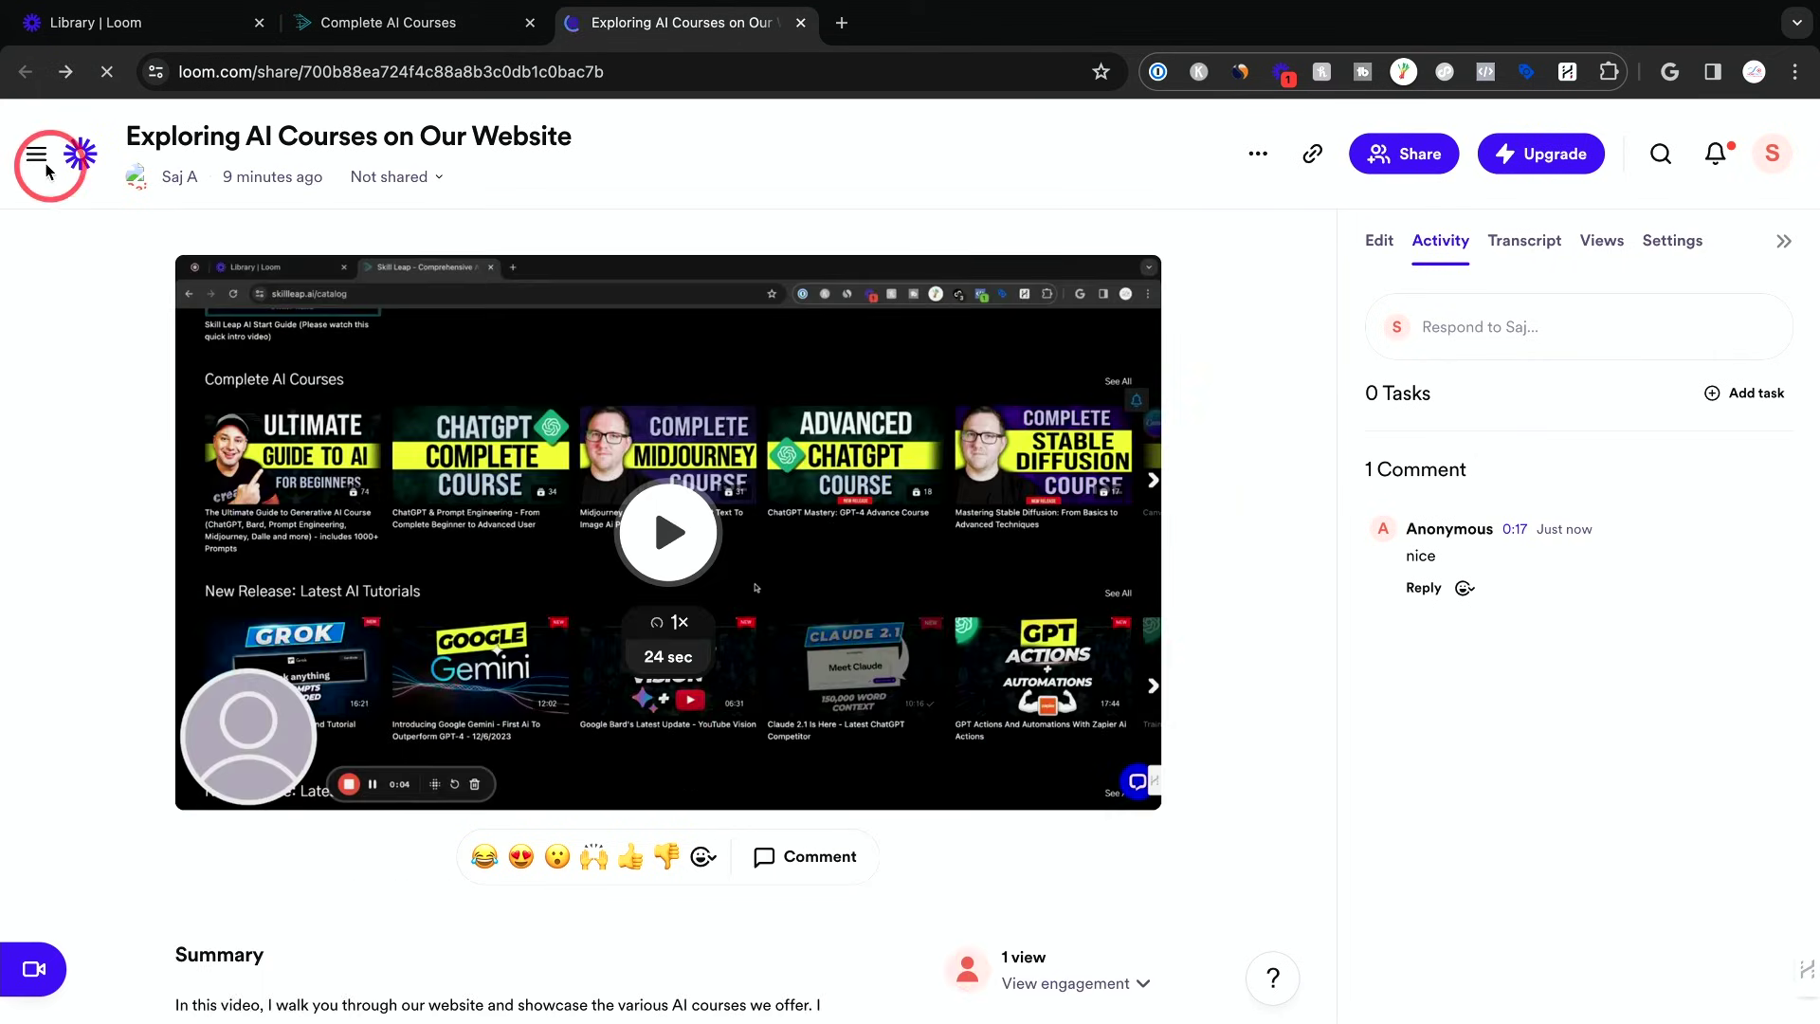
Open My Library and check the Exploring AI Courses video's actions menu before closing it
{"action": "left_click", "coordinate": [36, 153]}
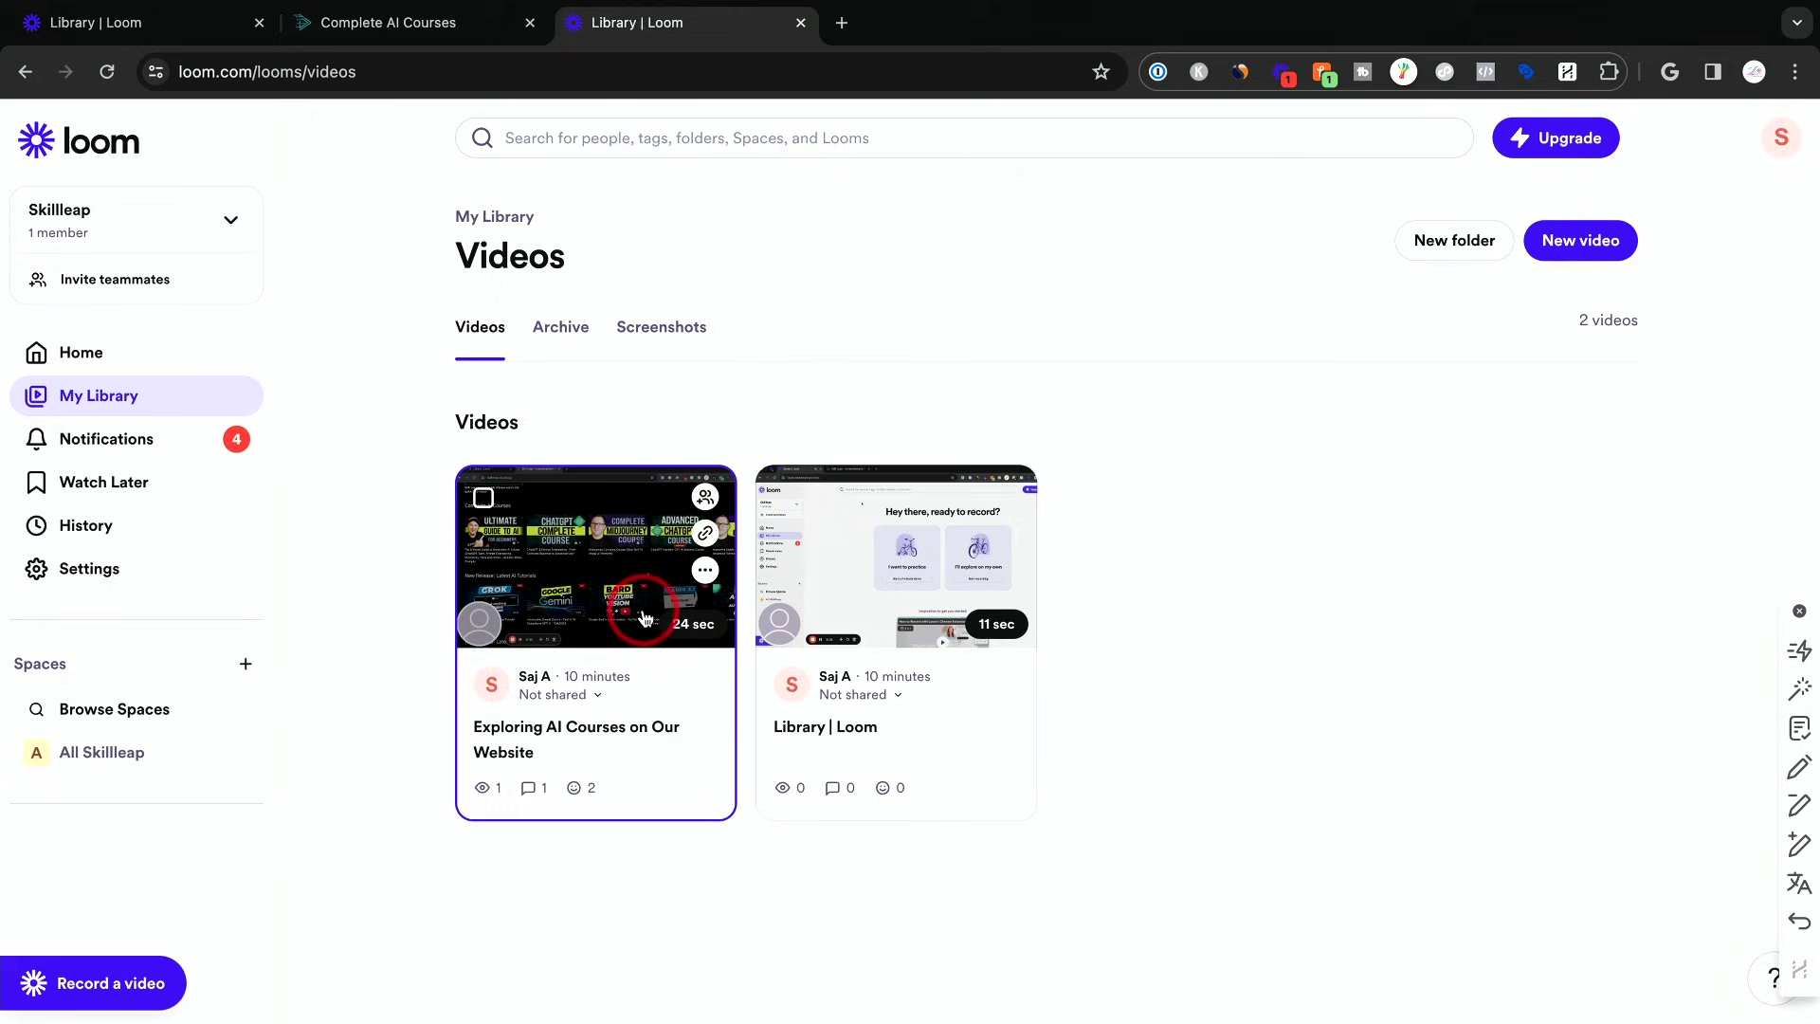
{"action": "left_click", "coordinate": [705, 571]}
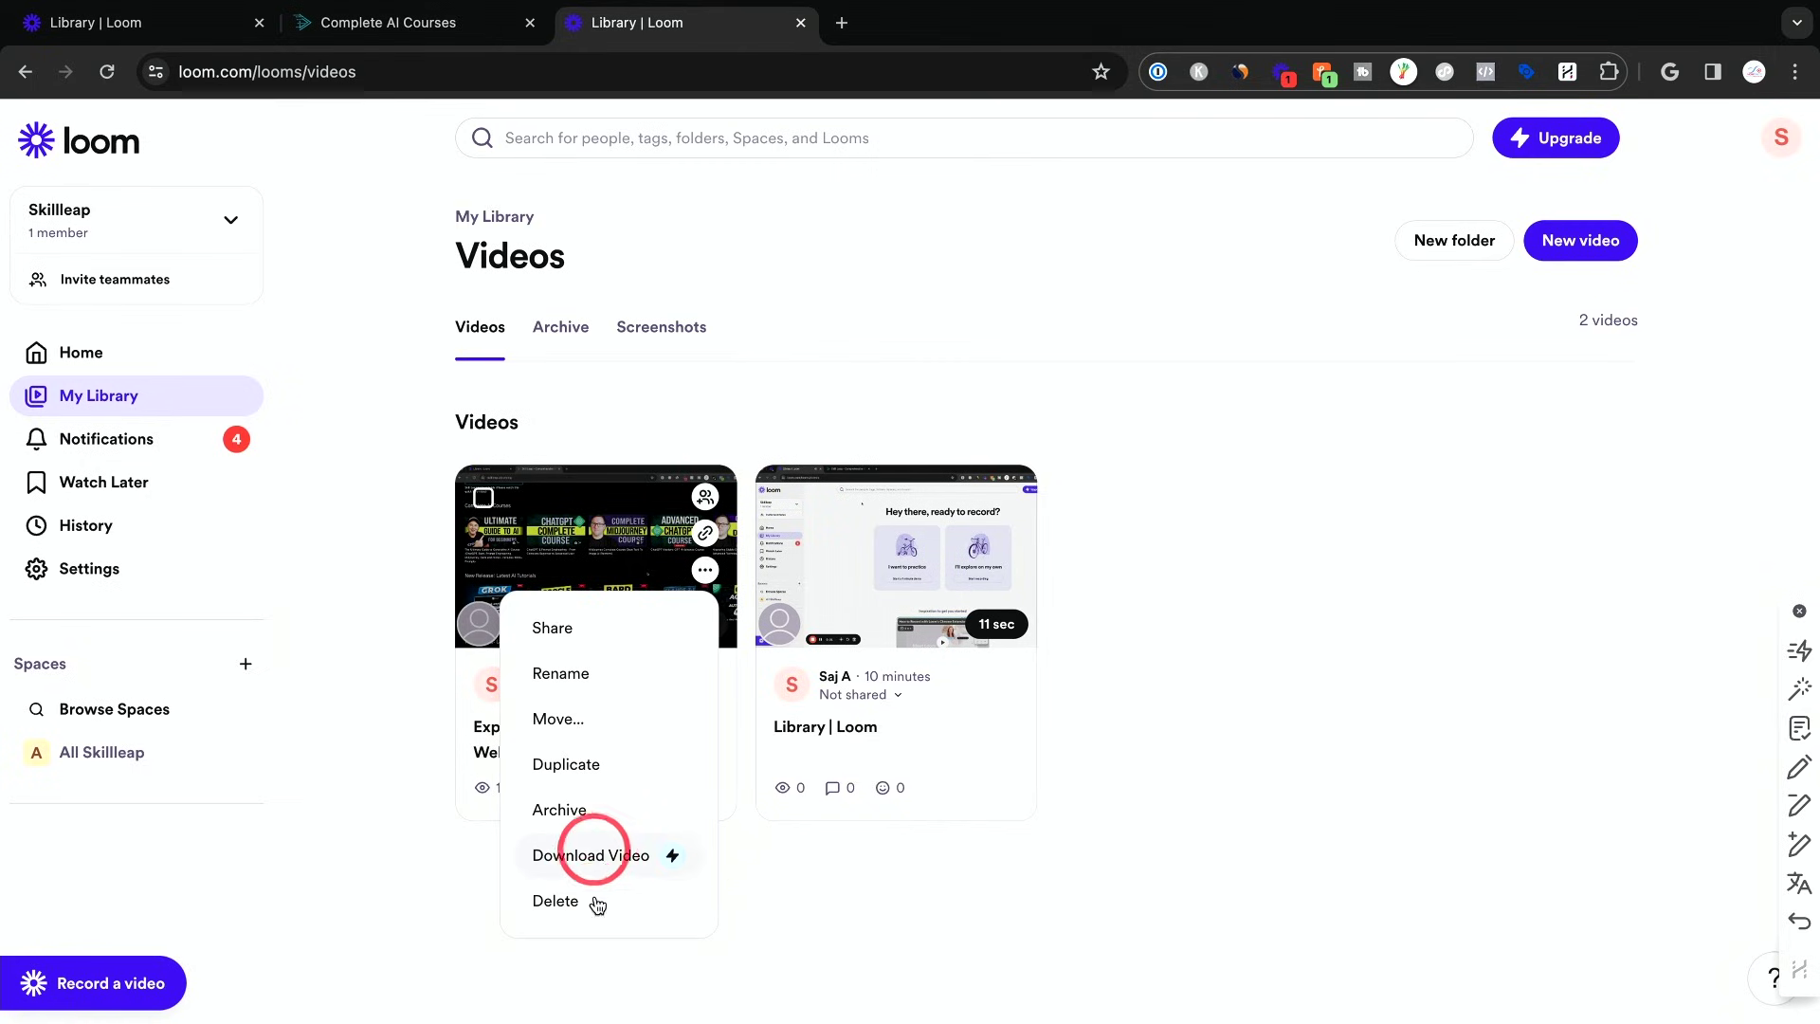
{"action": "left_click", "coordinate": [1377, 496]}
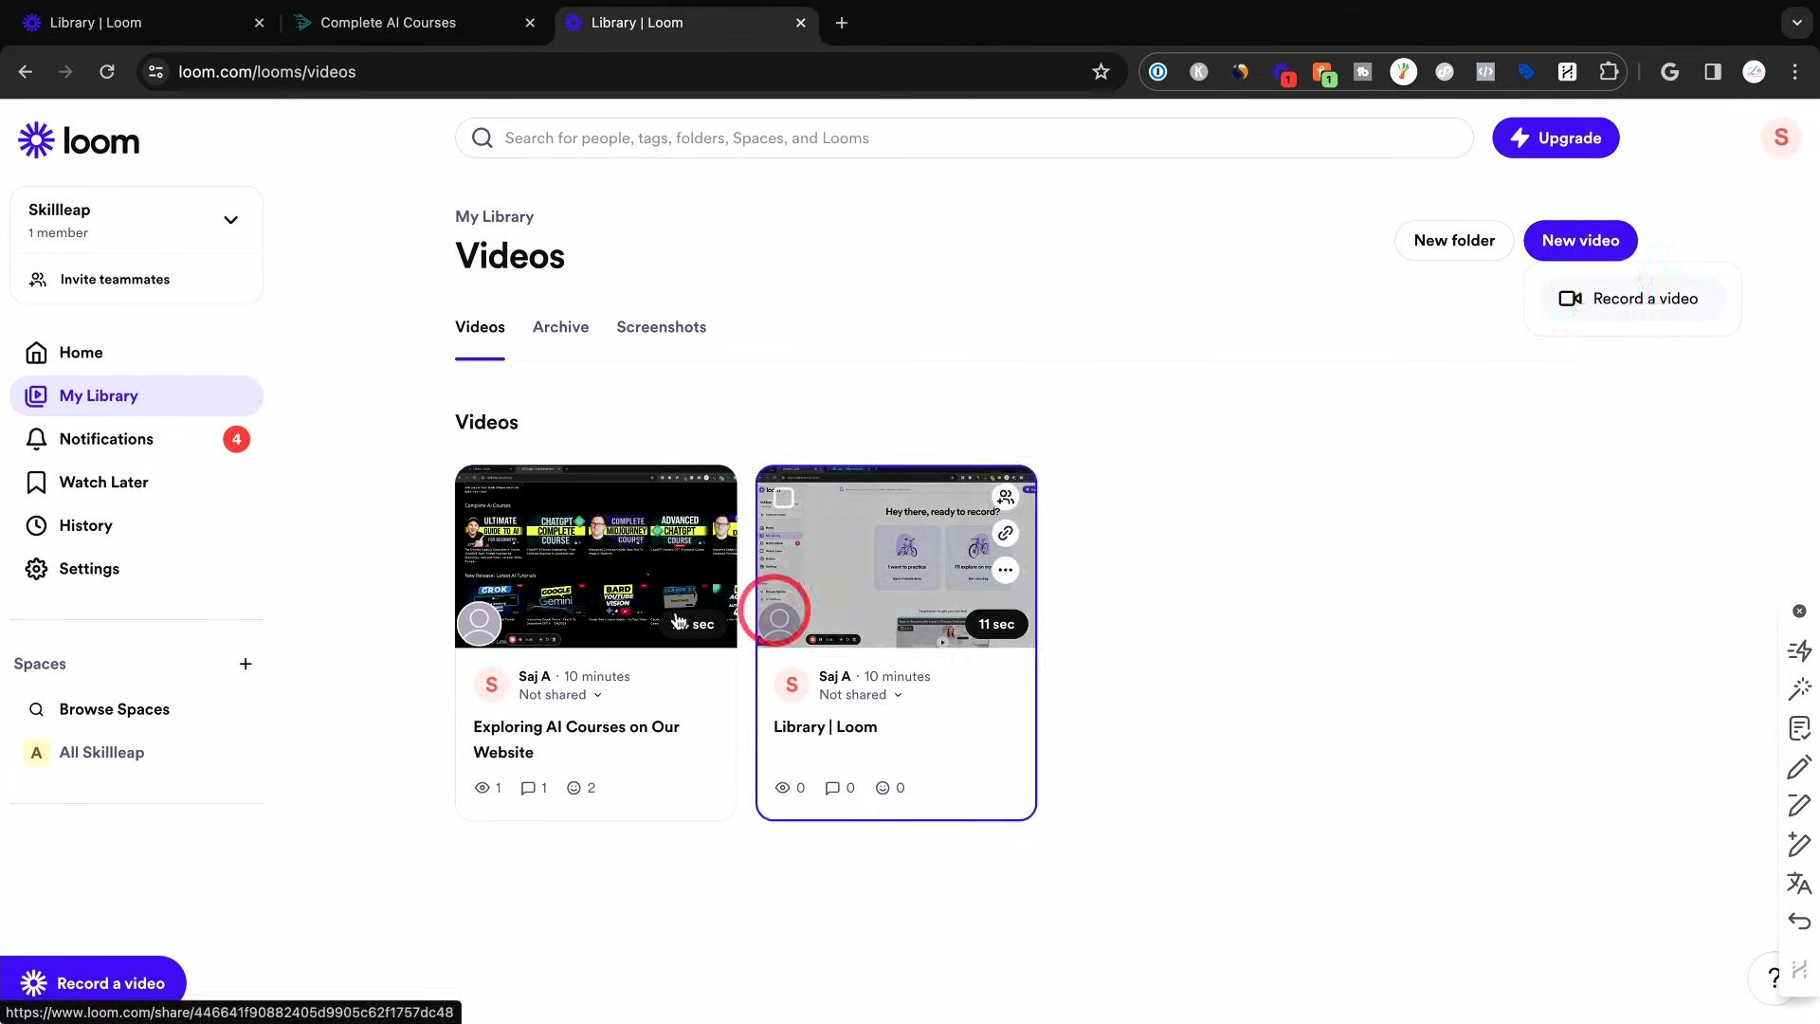
Open the Loom recorder for Full Screen capture, camera off and Shure MV7 microphone on
{"action": "left_click", "coordinate": [1781, 142]}
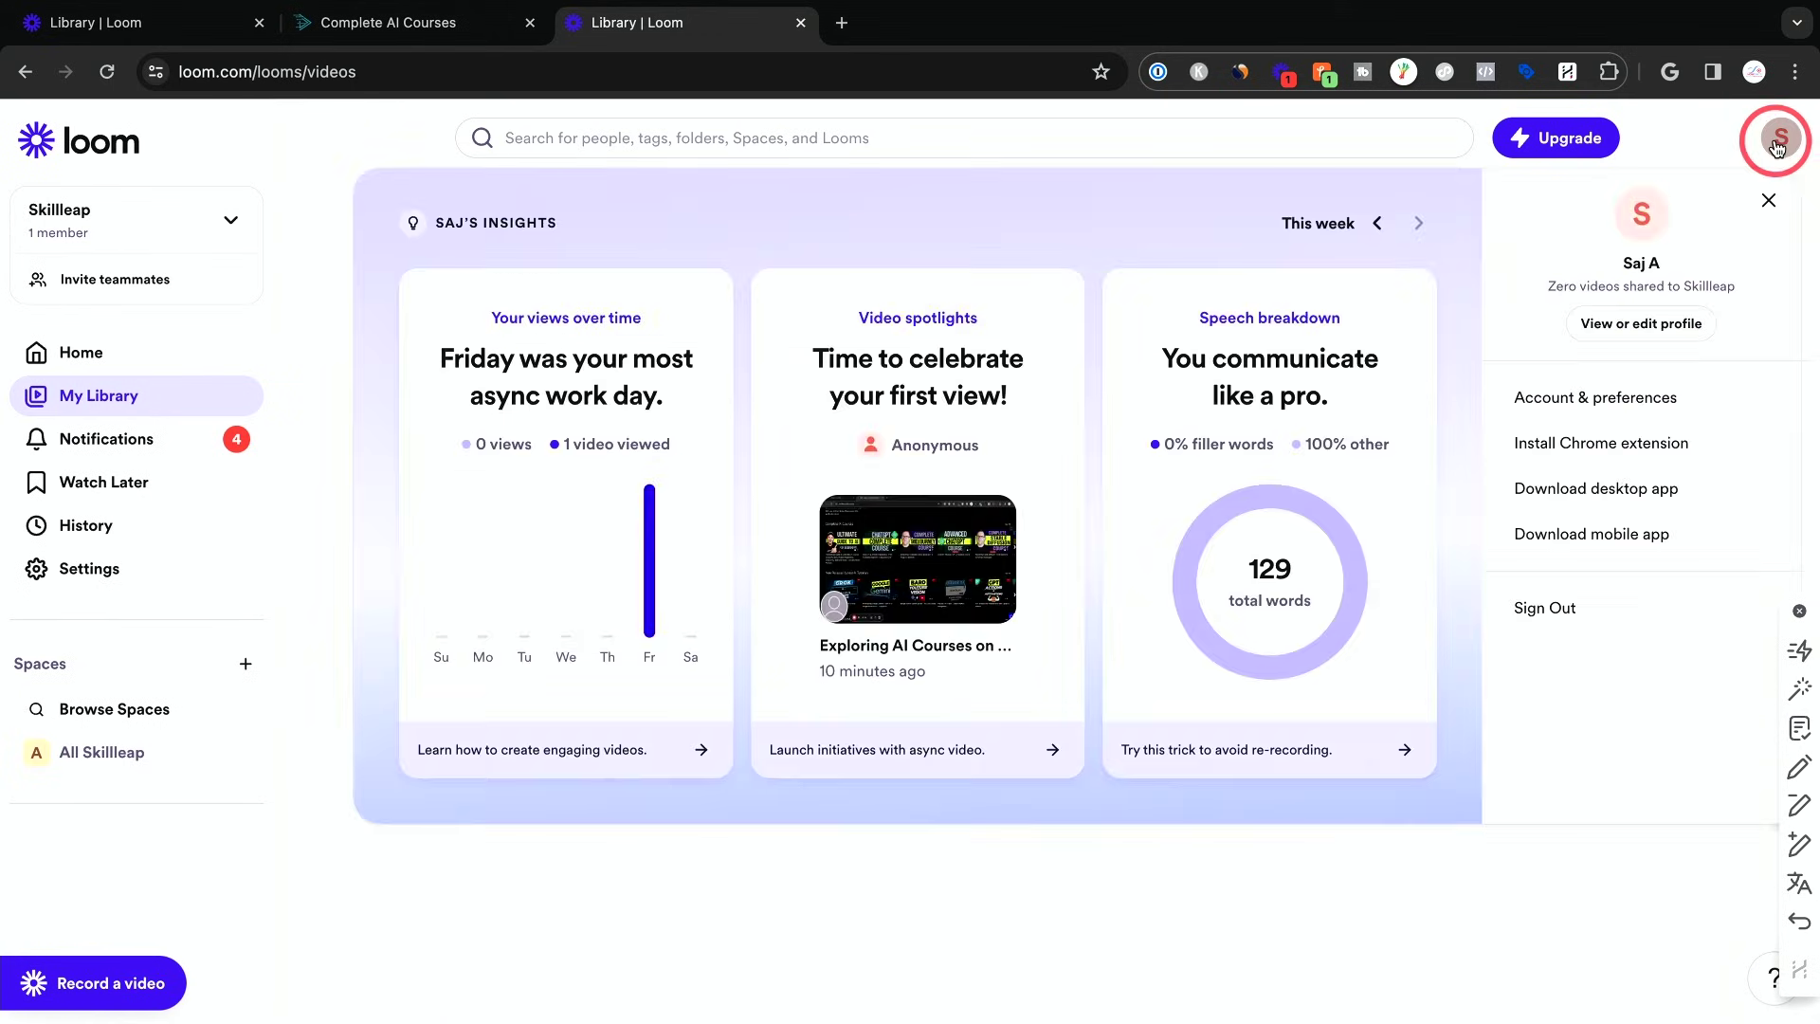
{"action": "left_click", "coordinate": [1592, 453]}
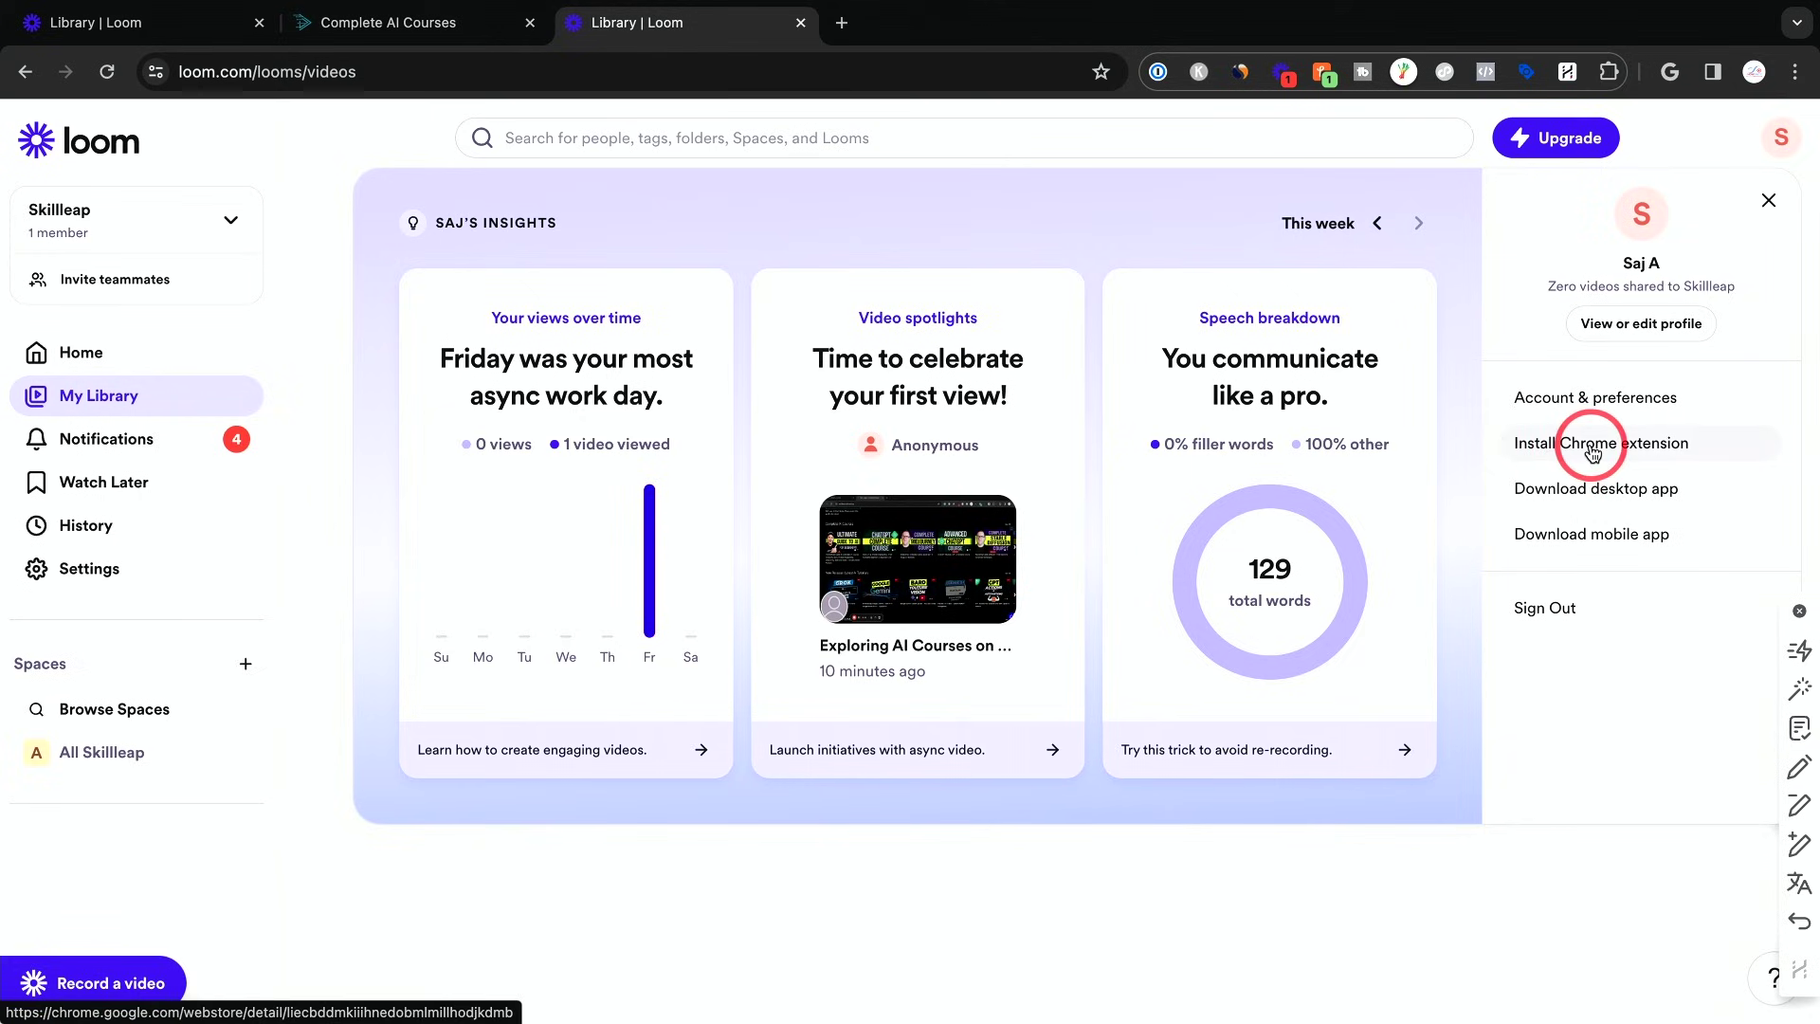
{"action": "left_click", "coordinate": [1611, 452]}
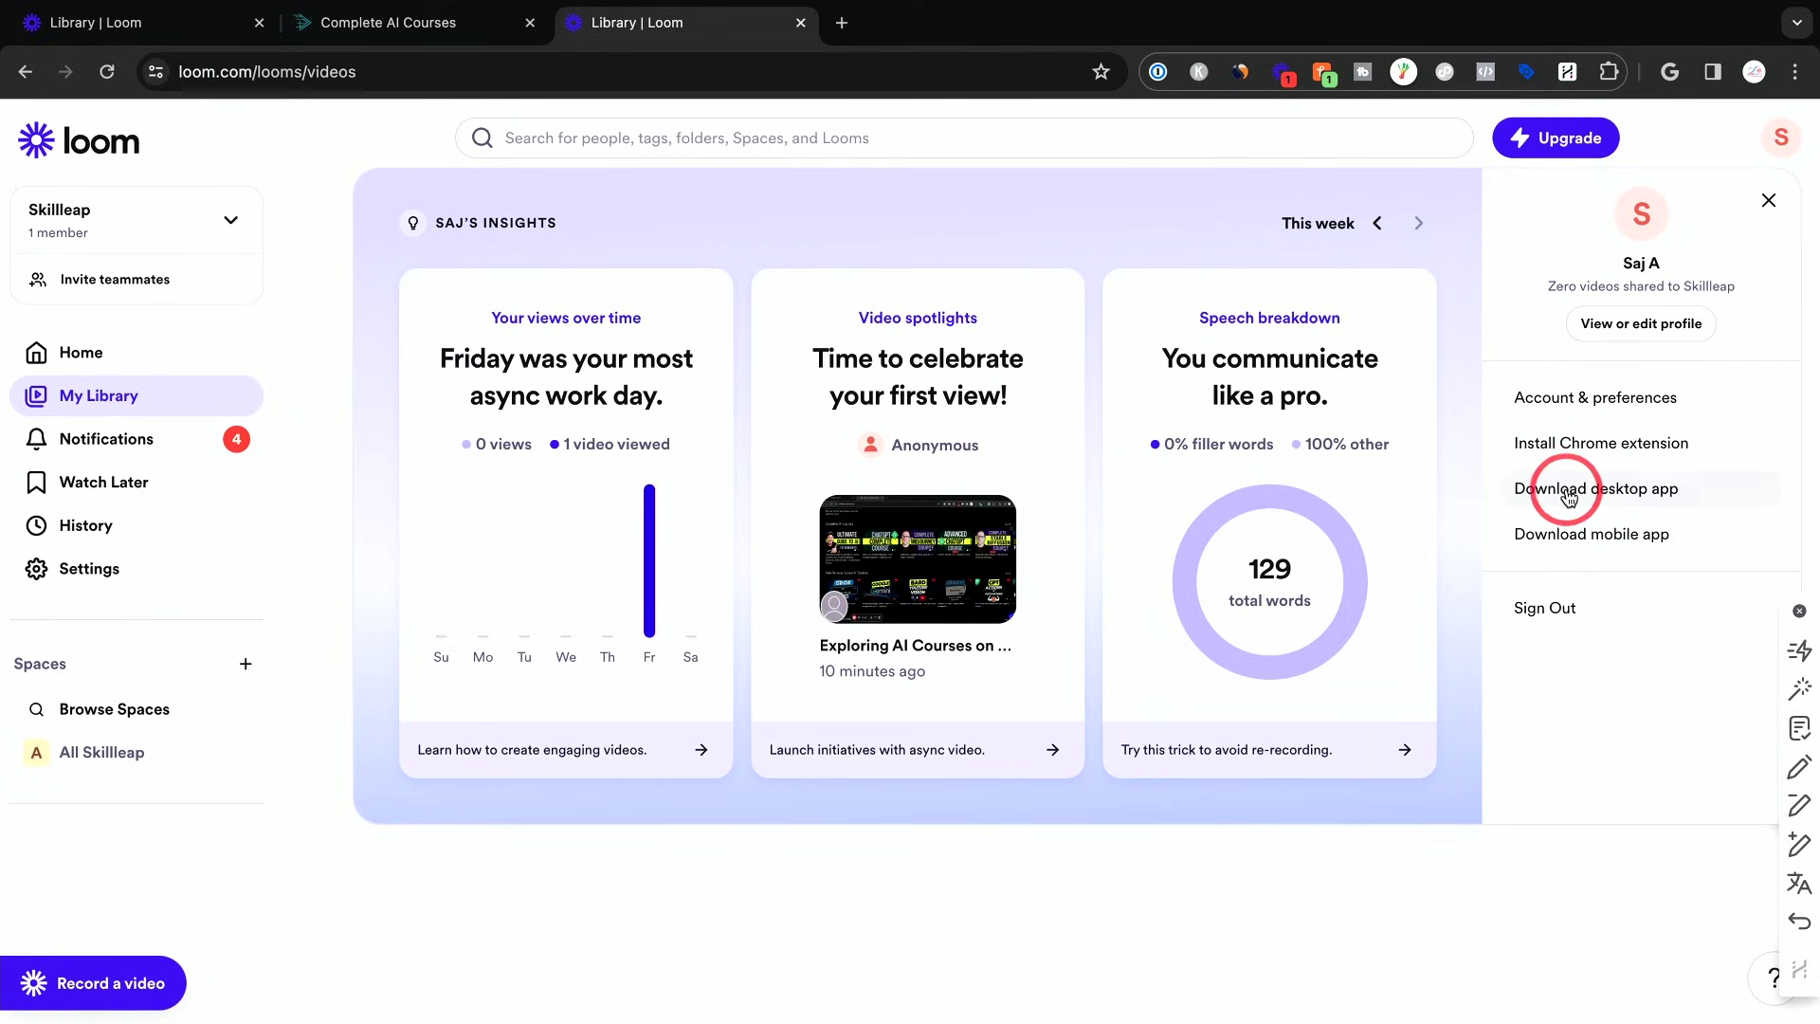
{"action": "left_click", "coordinate": [1285, 74]}
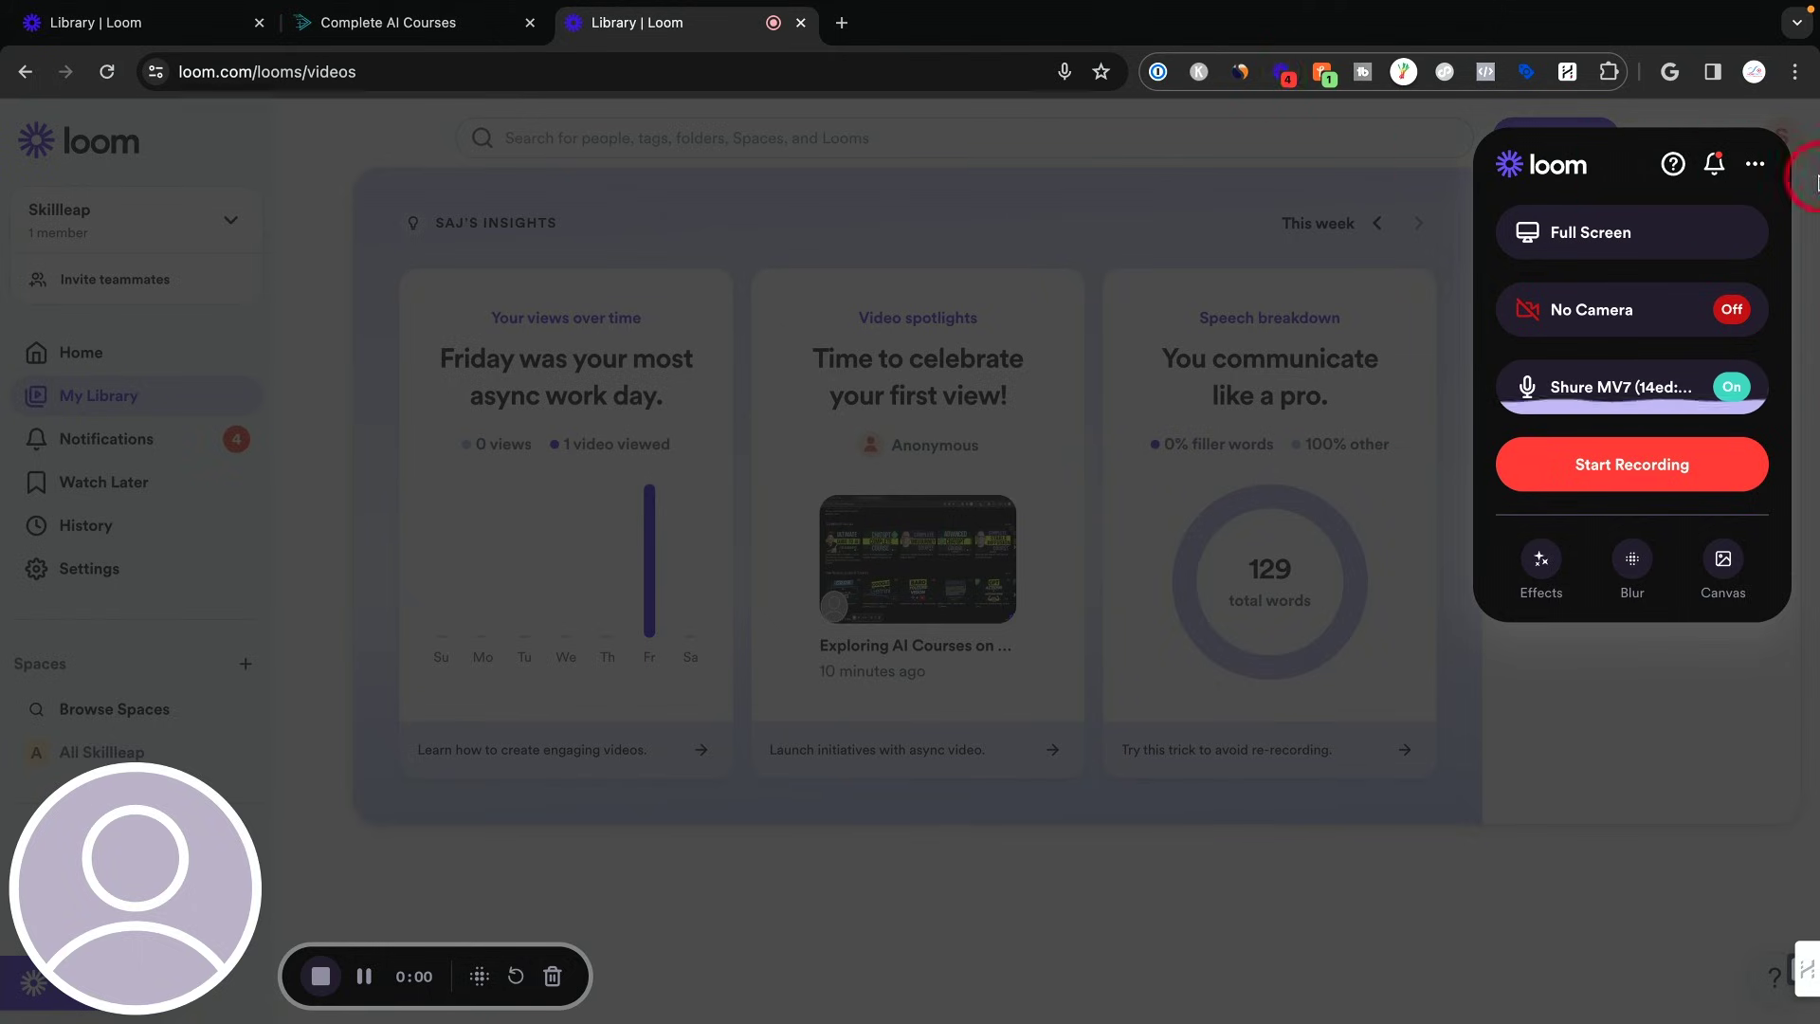
Dismiss the recorder to show both recordings, 24 sec and 11 sec, in Videos
{"action": "left_click", "coordinate": [1306, 196]}
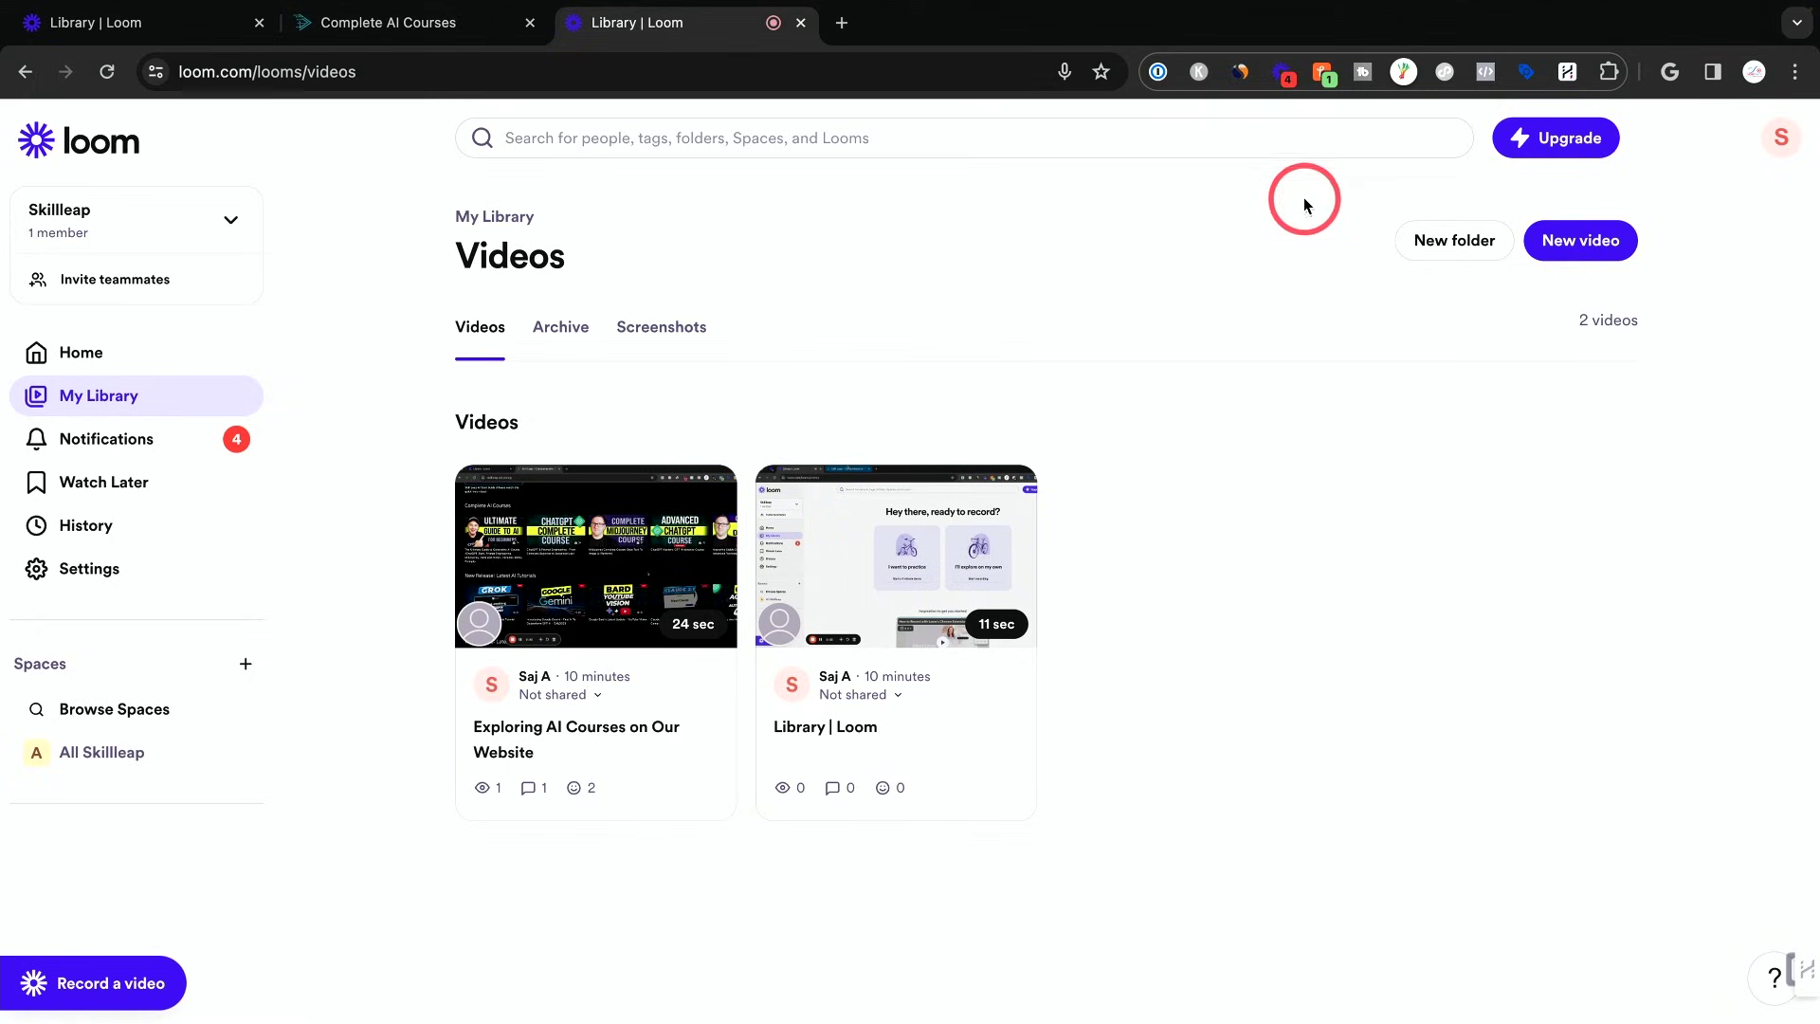